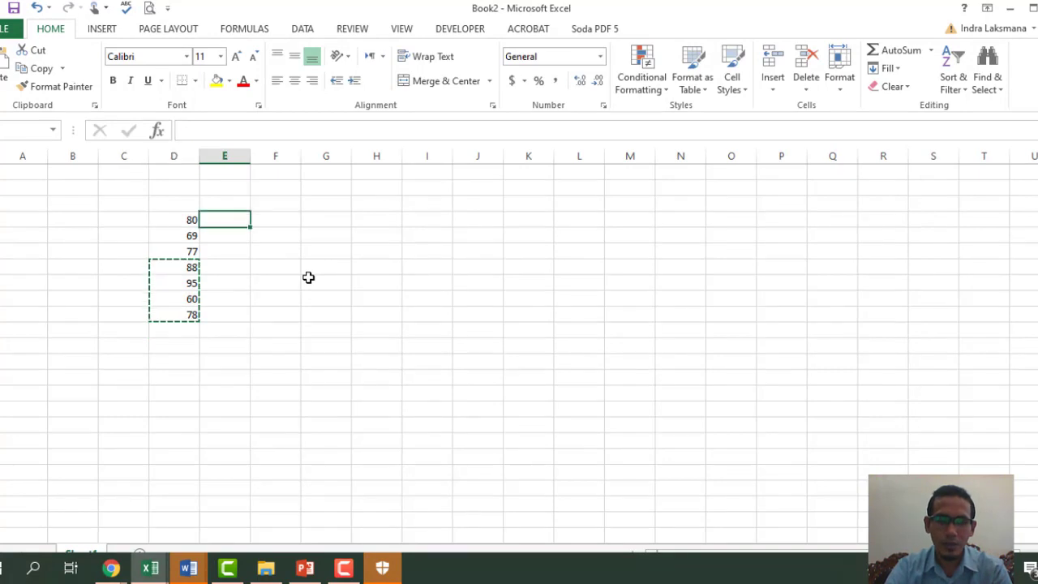
- Fill column E with reshuffled blocks of the column D scores
text(88 95 60 78)
key(Left)
key(Down)
key(shift+Down)
key(shift+Down)
key(shift+Down)
key(ctrl+c)
key(Right)
key(Down)
key(Down)
key(Down)
key(ctrl+v)
- Fill column F with reshuffled column E scores and delete the extra 95 below column E
key(Up)
key(Up)
key(shift+Up)
key(shift+Up)
key(ctrl+c)
key(Right)
key(Down)
key(Down)
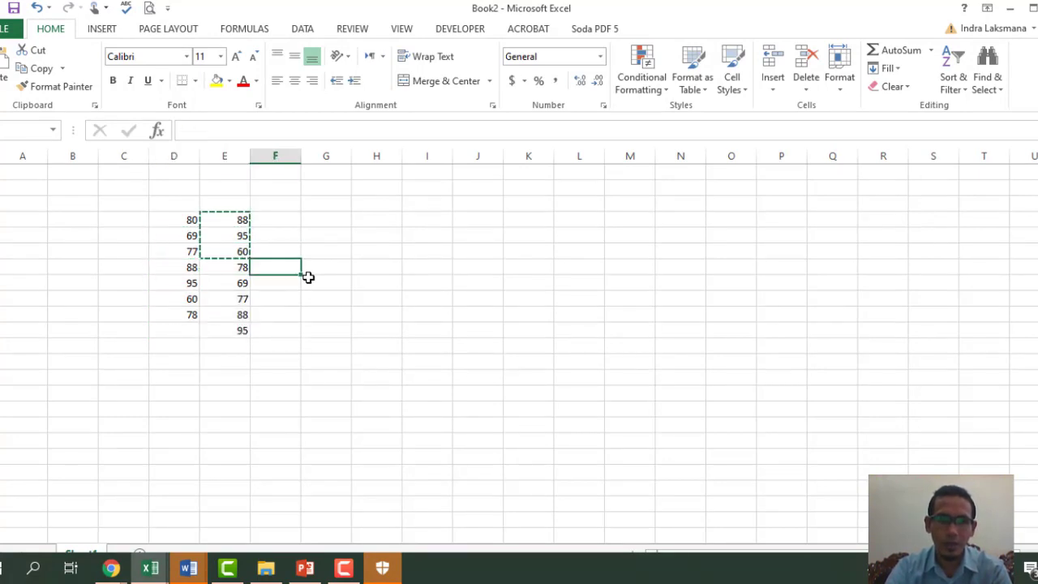
key(ctrl+v)
key(Left)
key(Left)
key(Up)
key(Right)
key(Up)
key(shift+Down)
key(shift+Down)
key(shift+Down)
key(ctrl+c)
key(Right)
key(Up)
key(Up)
key(ctrl+v)
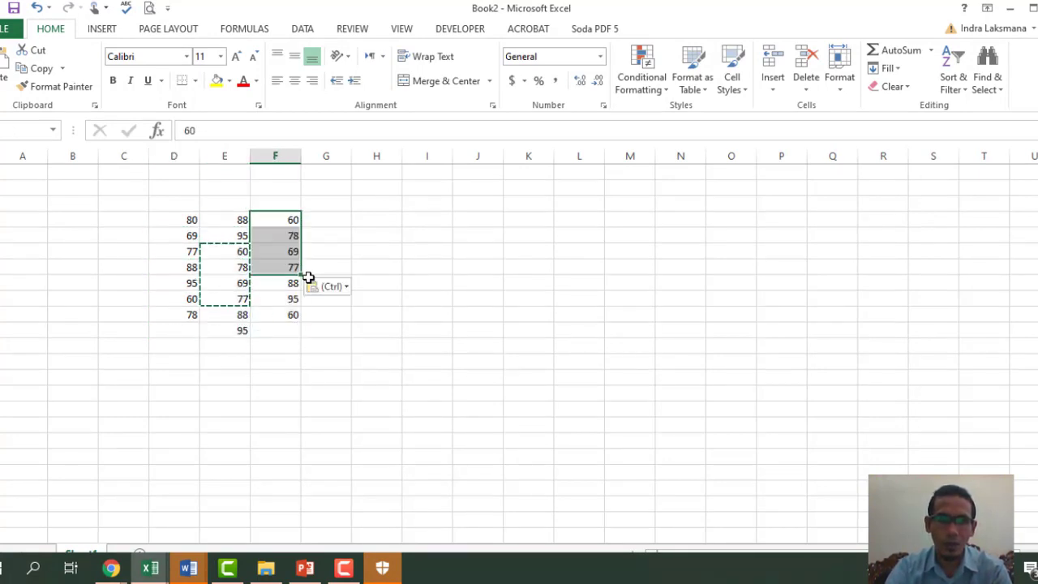
key(Left)
key(Down)
key(Down)
key(Down)
key(Down)
key(Down)
key(Down)
key(Down)
key(Delete)
key(Up)
key(Up)
key(Up)
key(Up)
key(Up)
key(Up)
key(Up)
key(Up)
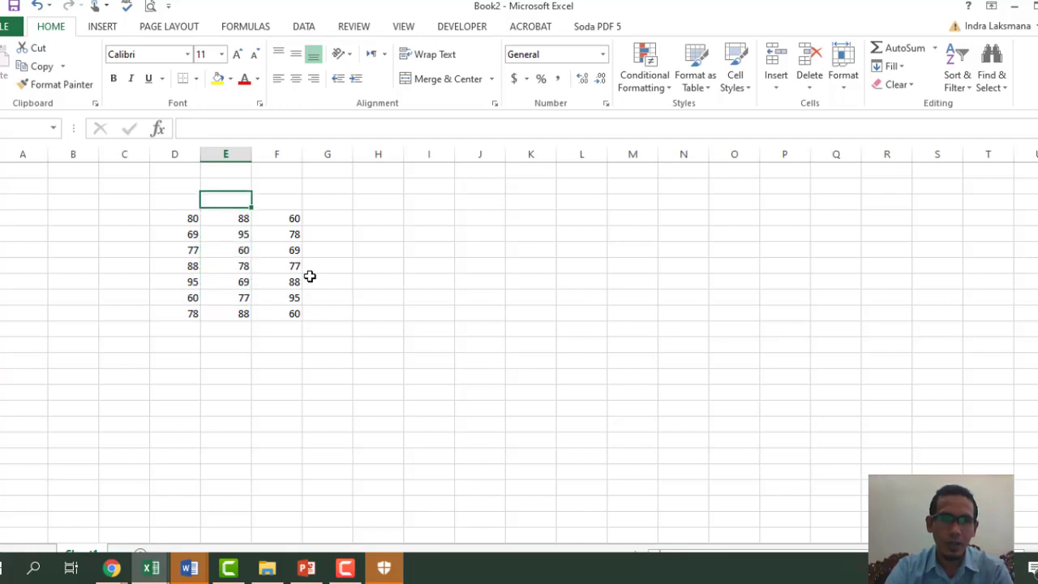
- Enter the headers Nilai BHS In, Nilai BHS Ing and Nilai BHS Arb in D3:F3
key(Left)
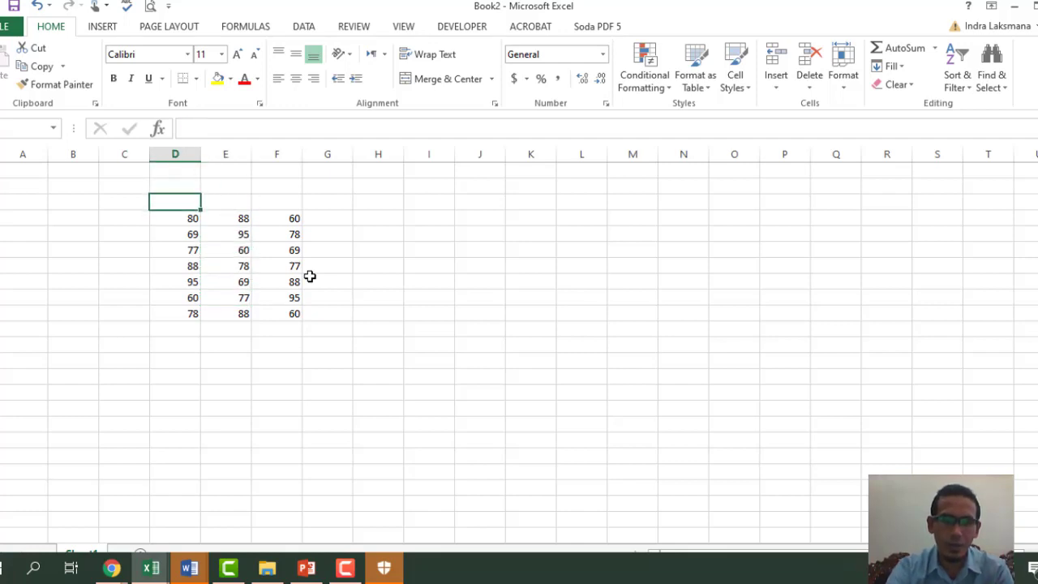
text(Nilai)
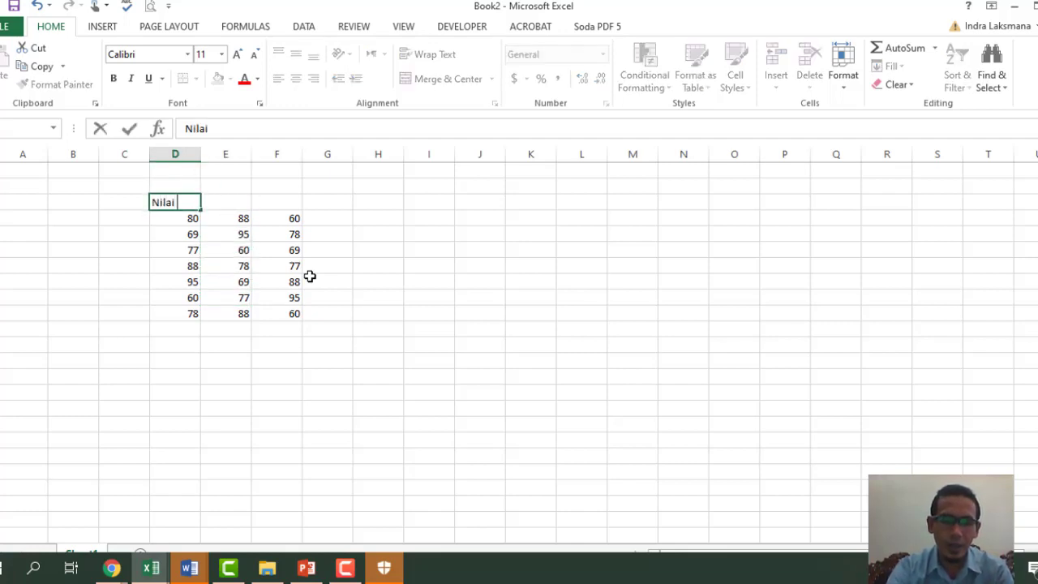
text( BHS)
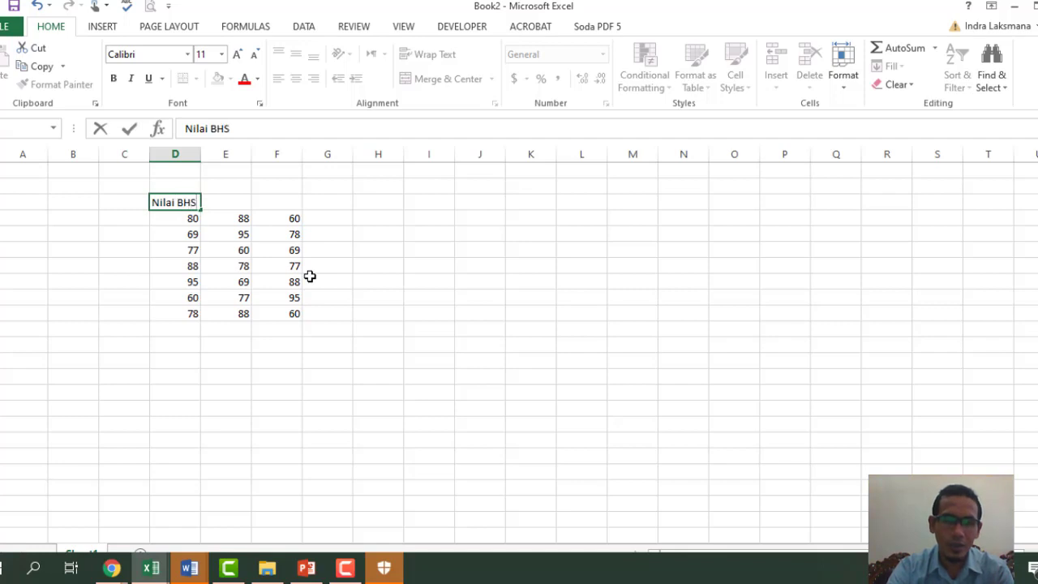
text( IN)
key(BackSpace)
key(Return)
key(Up)
key(Right)
text(n)
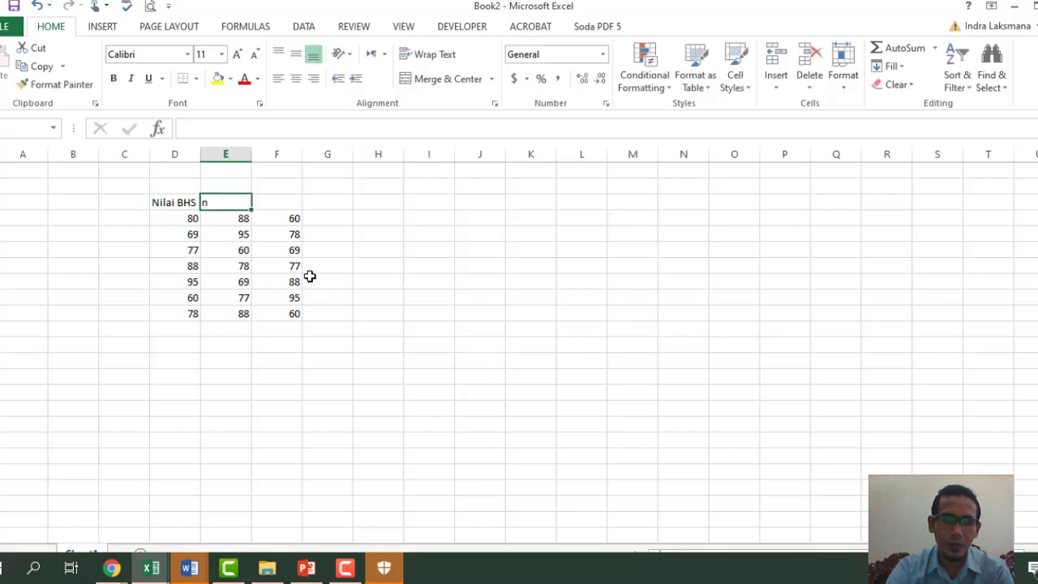
text(ilai )
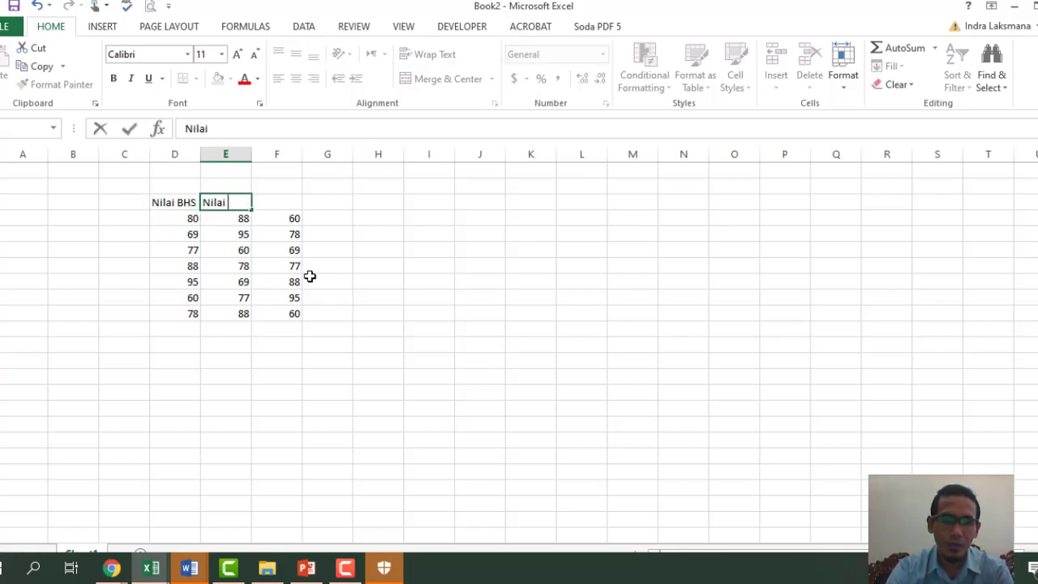
text(BHS Ing)
key(Tab)
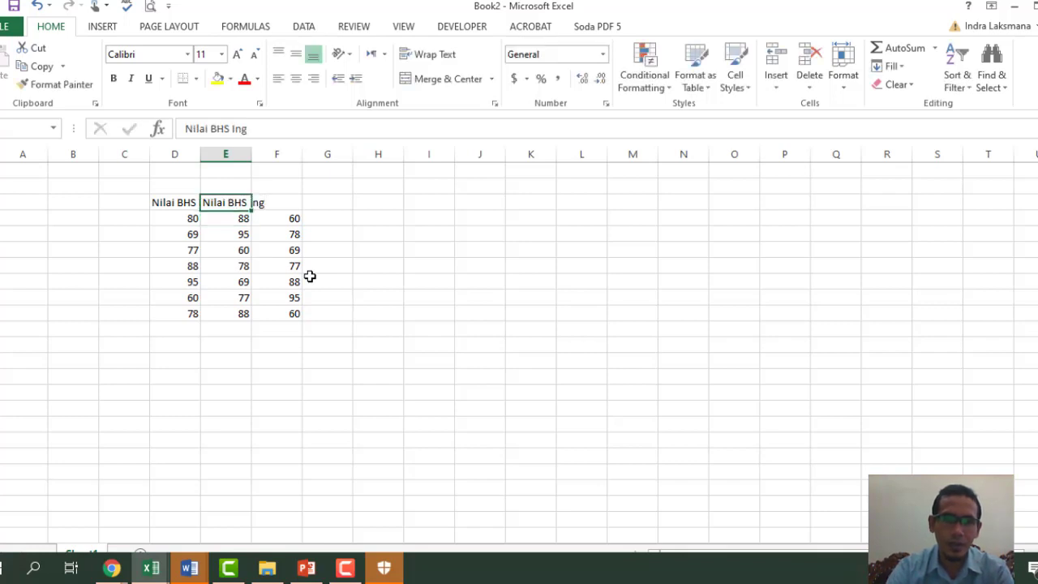
text(N)
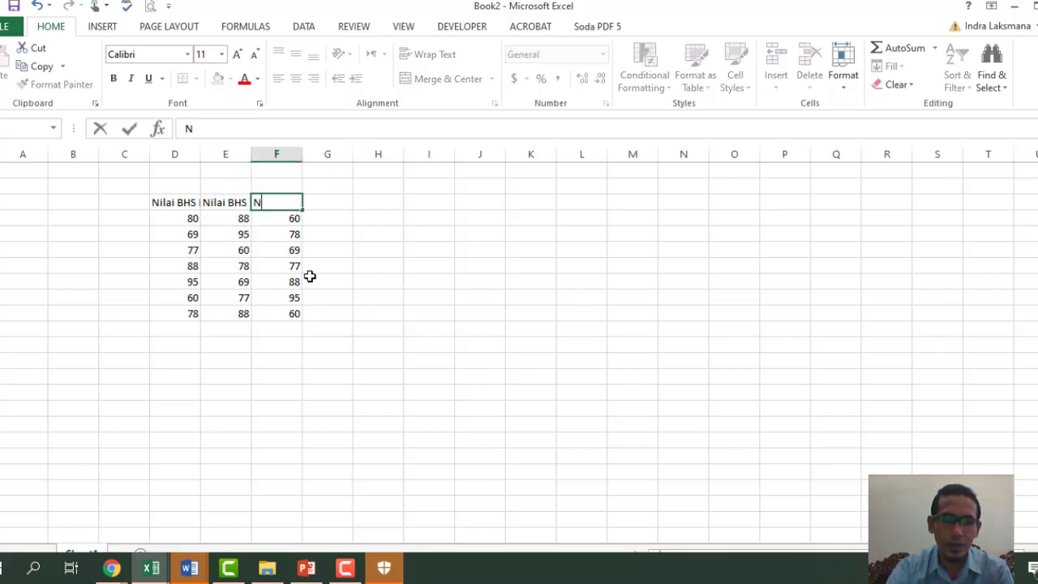
text(ilai BHS)
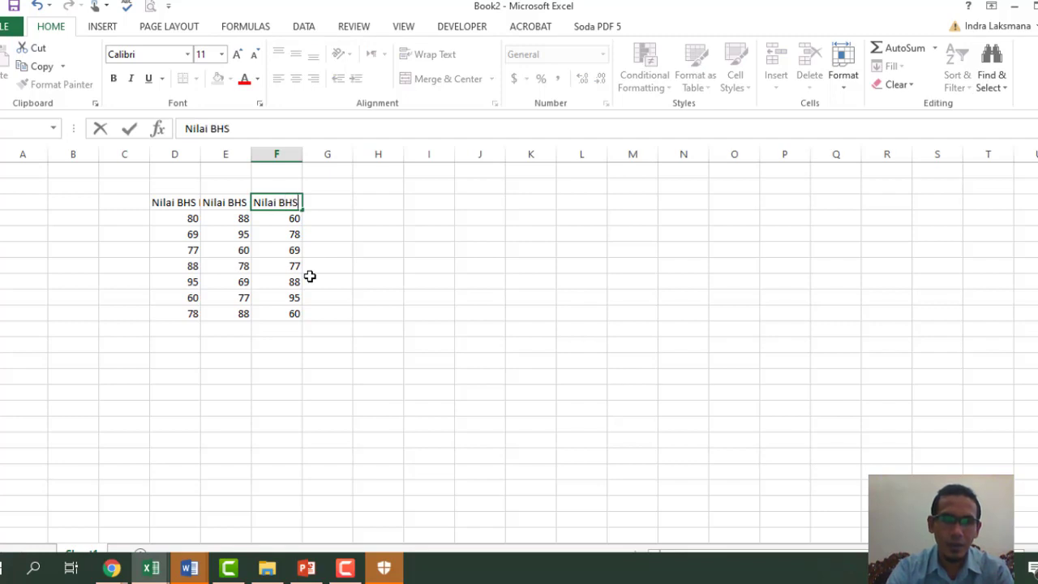
text( Arb)
key(Return)
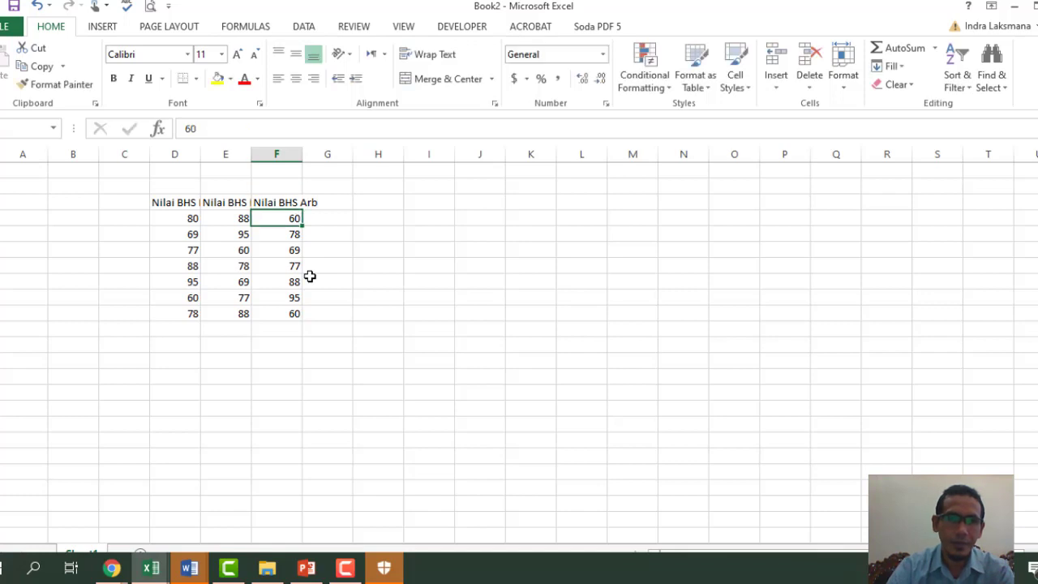
- Widen column D and head column C with 'Nama'
drag(203, 154, 359, 155)
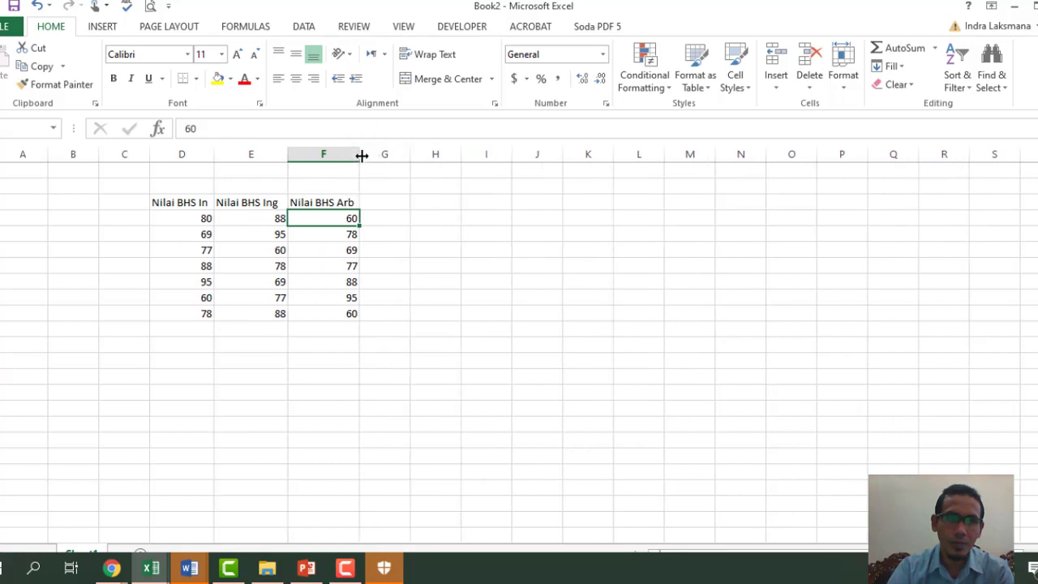
click(117, 202)
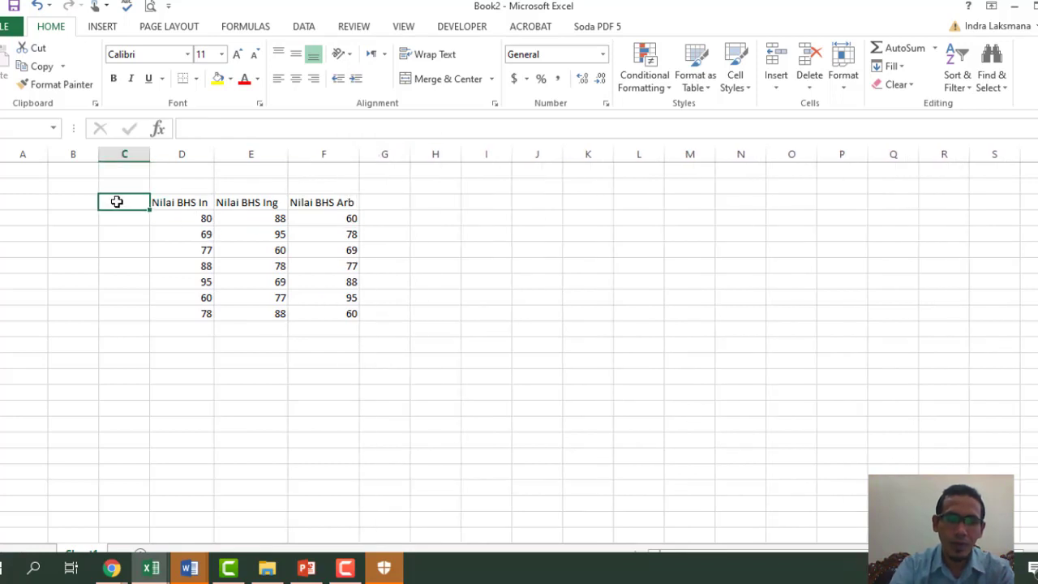
text(nama mahasiswa)
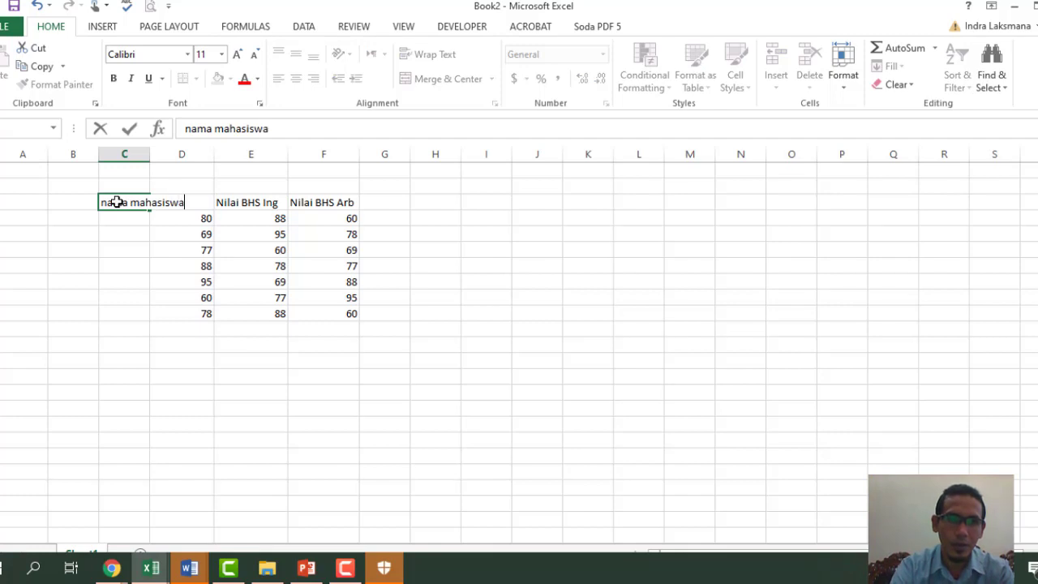
key(Return)
click(117, 202)
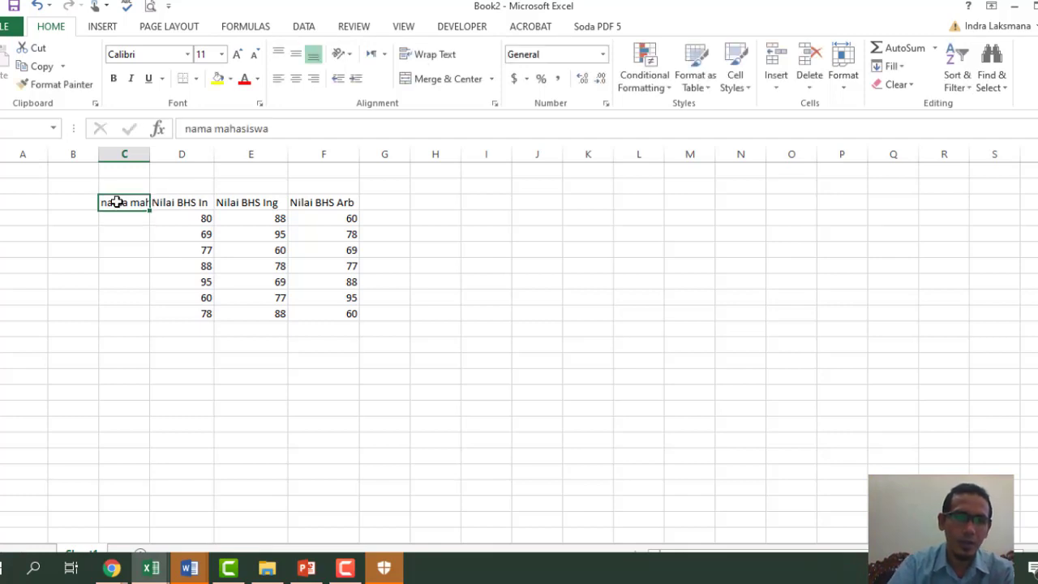
text(Nama)
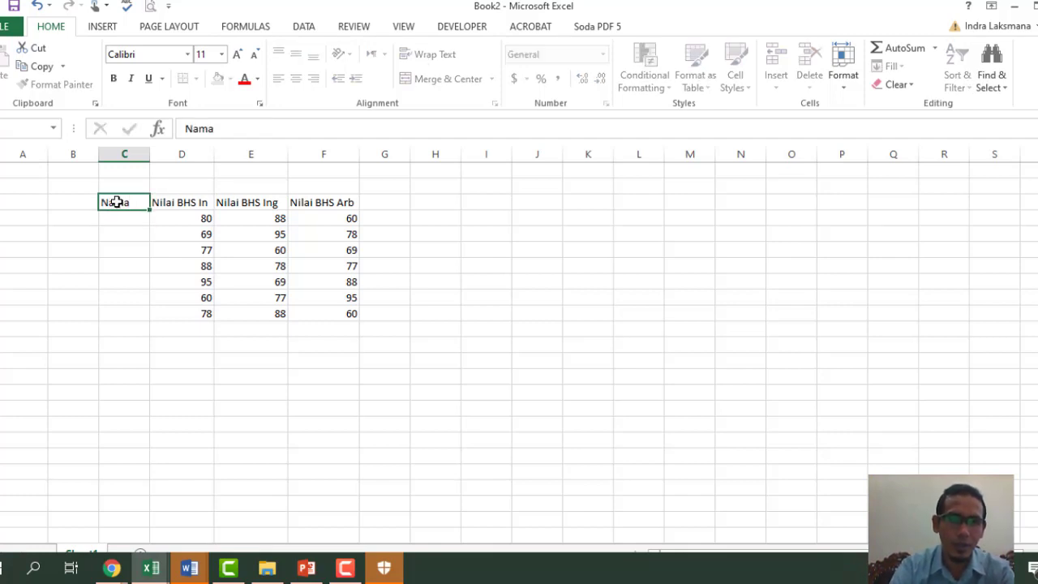
key(Return)
- Enter the student names Anto, Dewi, Leni, Imron, Budi, Susi and Rafi in C4:C10
text(anto)
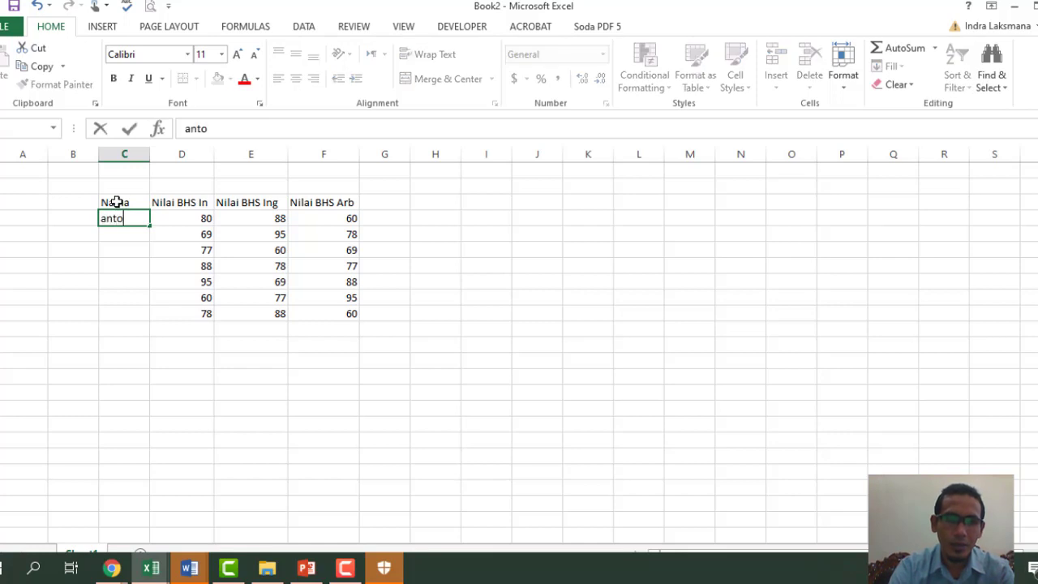
key(Return)
text(dew)
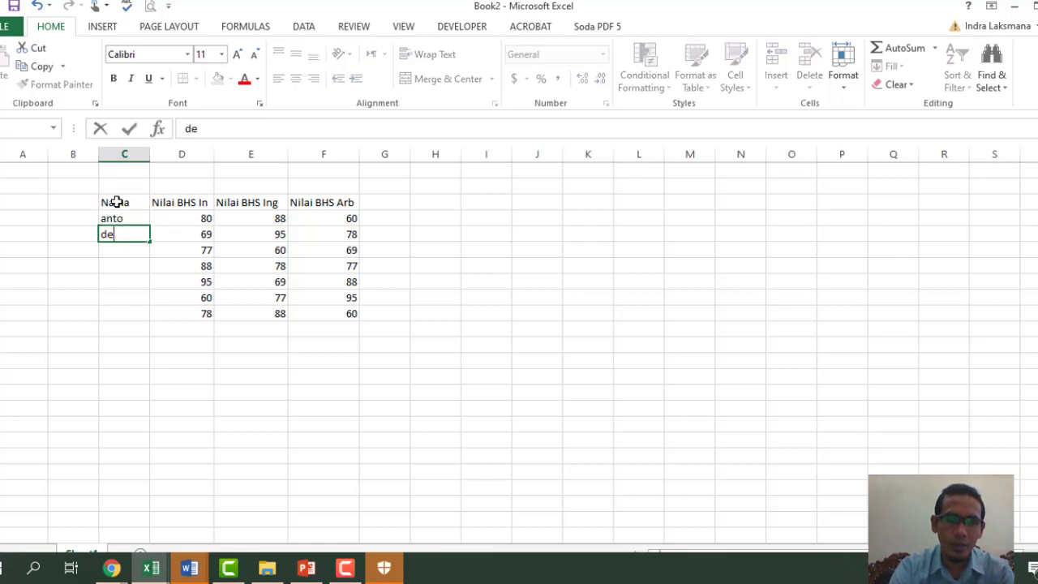
key(BackSpace)
key(BackSpace)
click(119, 220)
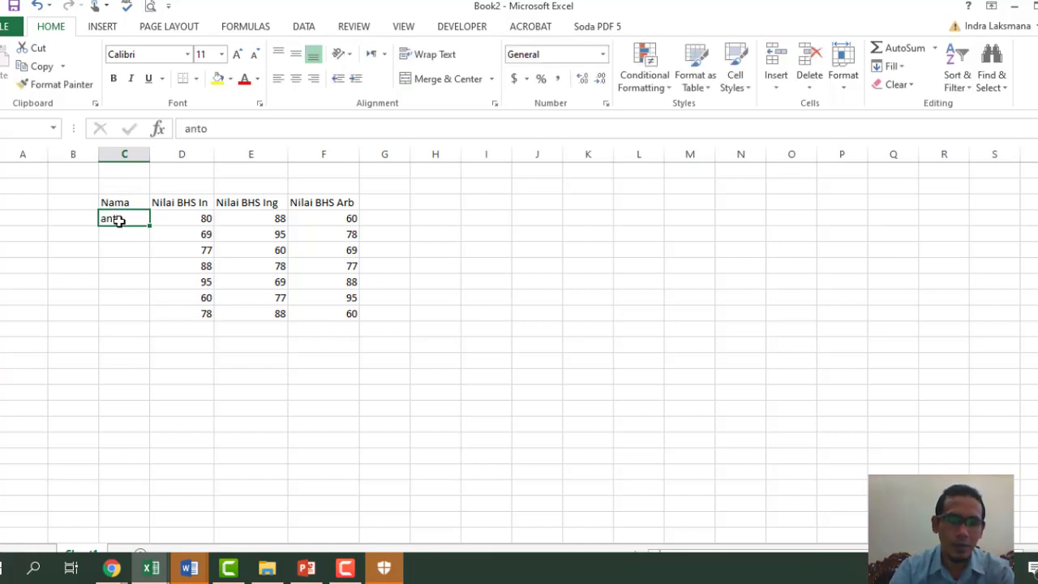
text(Anto)
key(Return)
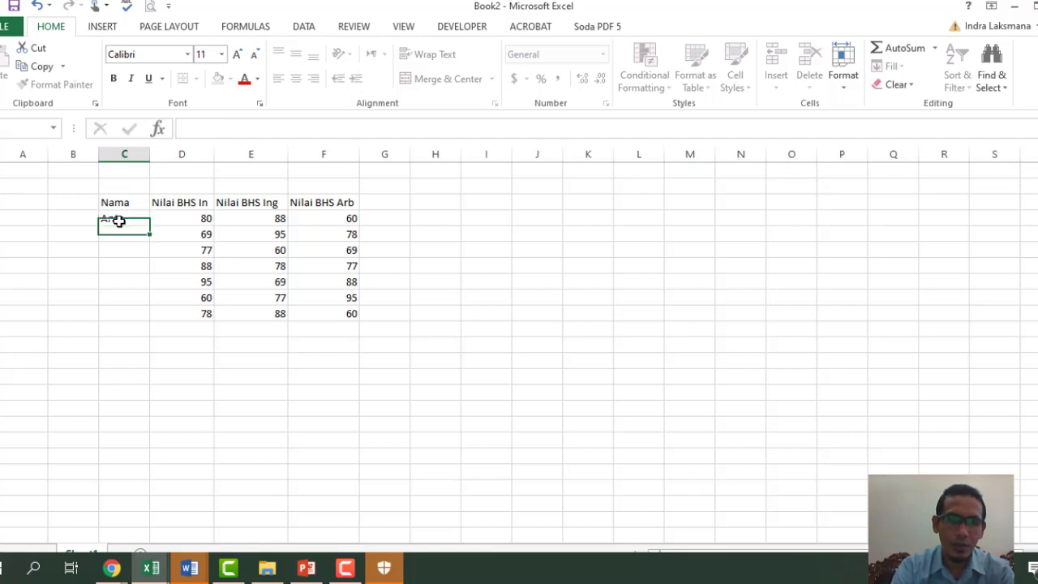
text(Dw)
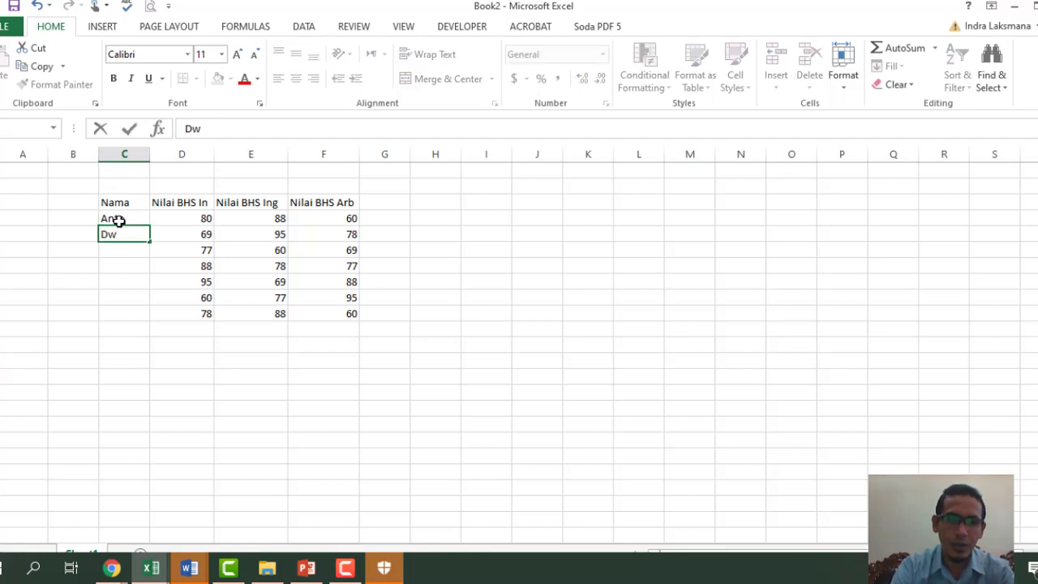
key(BackSpace)
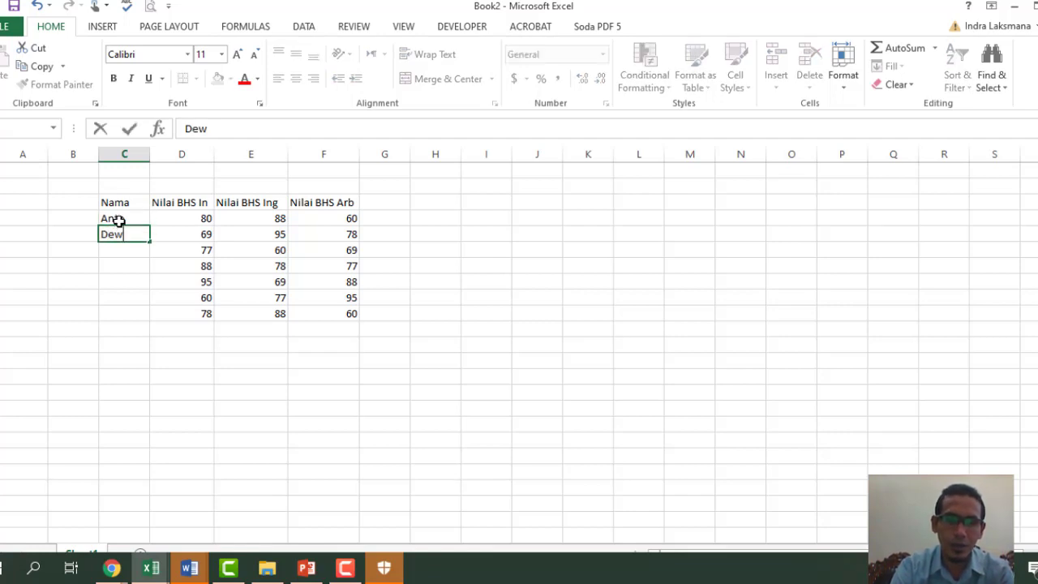
text(ewi)
key(Return)
text(Leni)
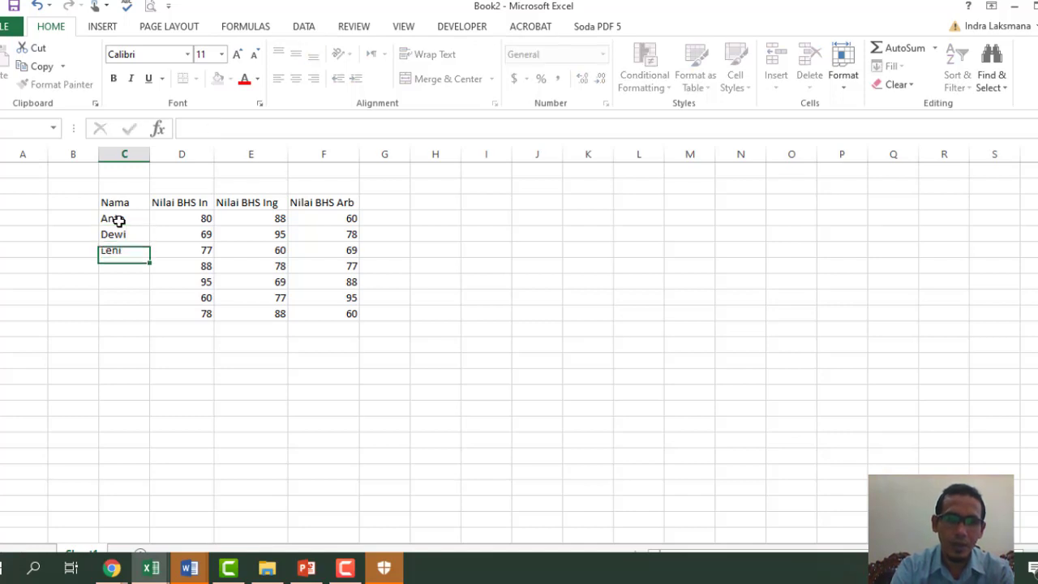
key(Return)
text(Imr)
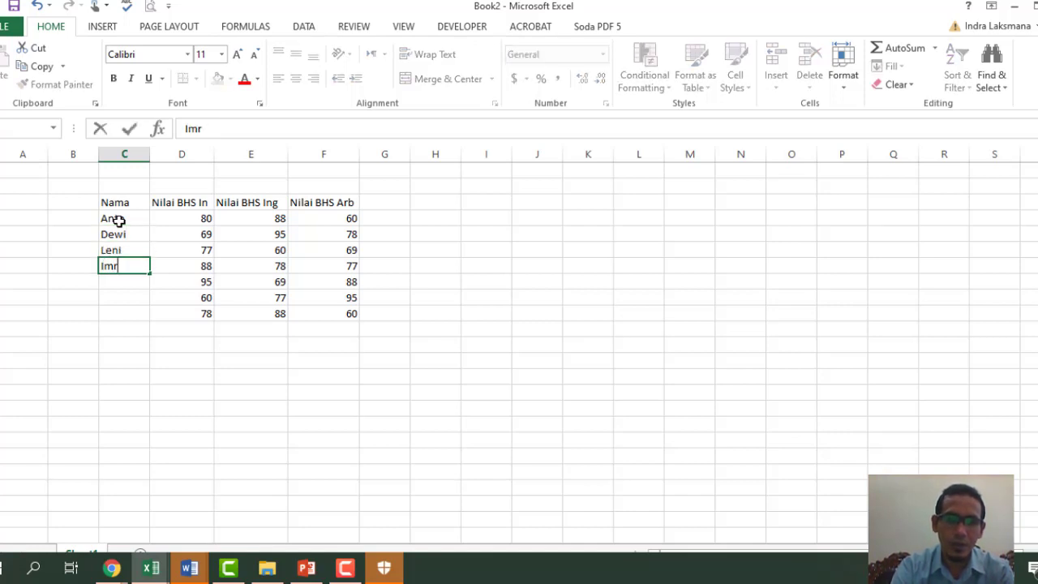
text(on)
key(Return)
text(Budi)
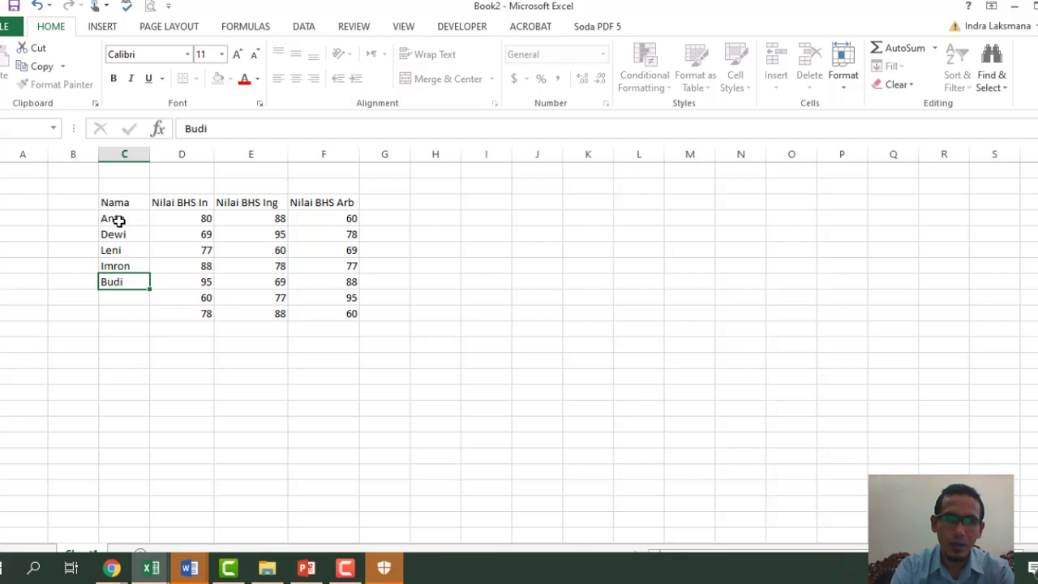
key(Return)
text(Susi)
key(Return)
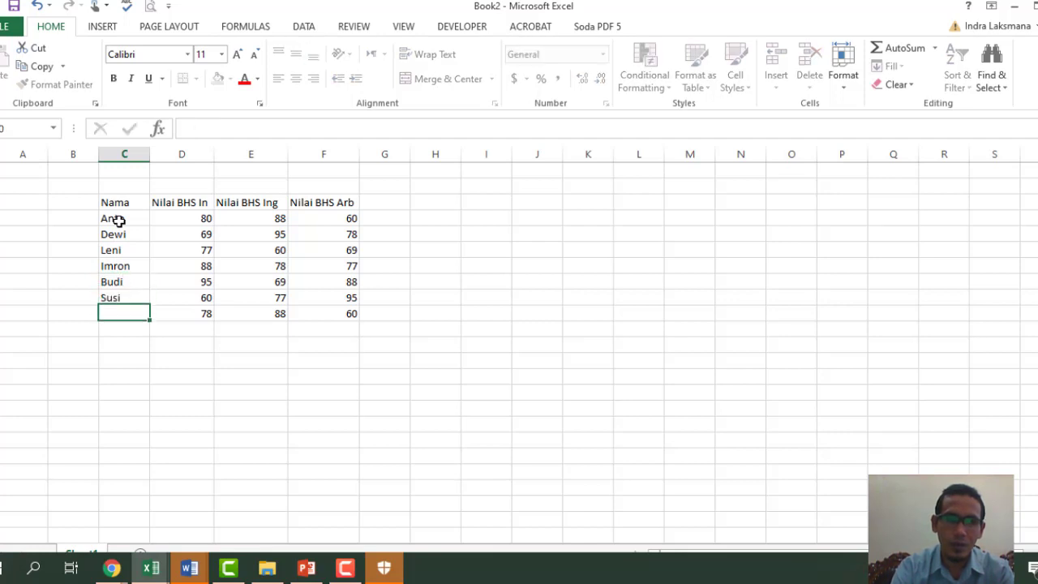
text(Rafi)
key(Return)
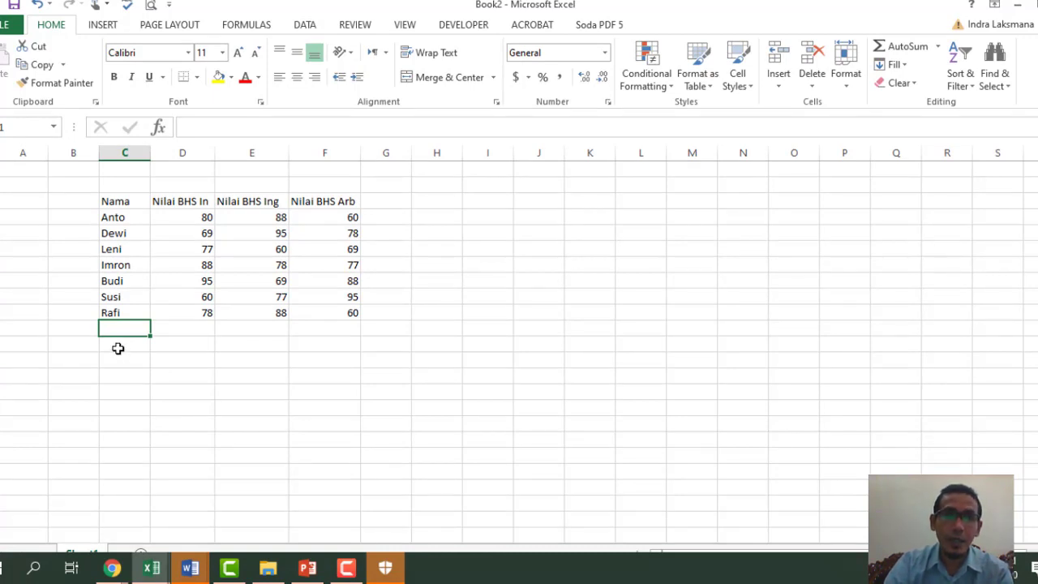
- Label a summary row 'nilai tertinggi' below the table and widen column C to fit it
click(117, 344)
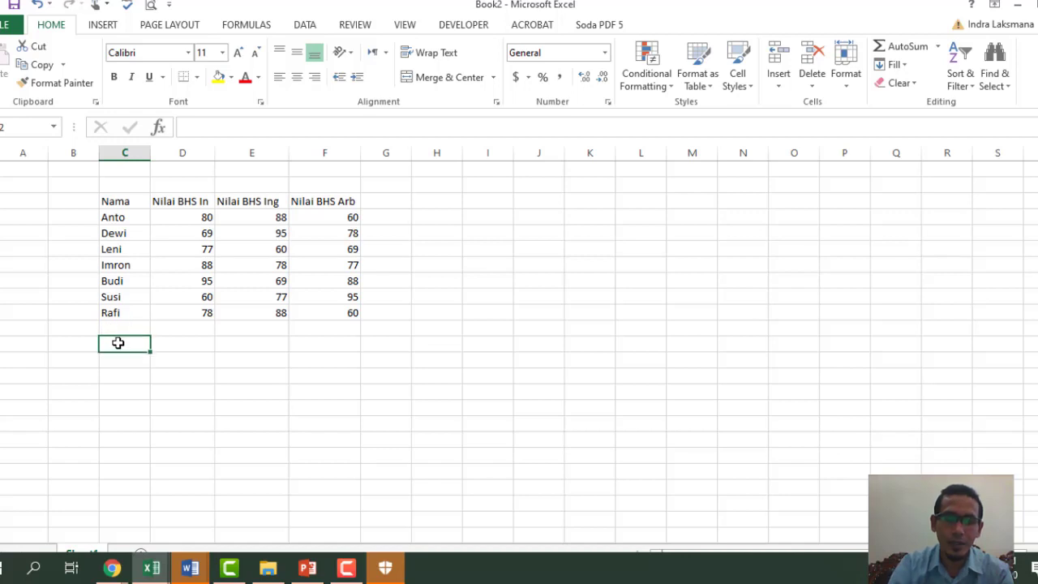
text(nilai)
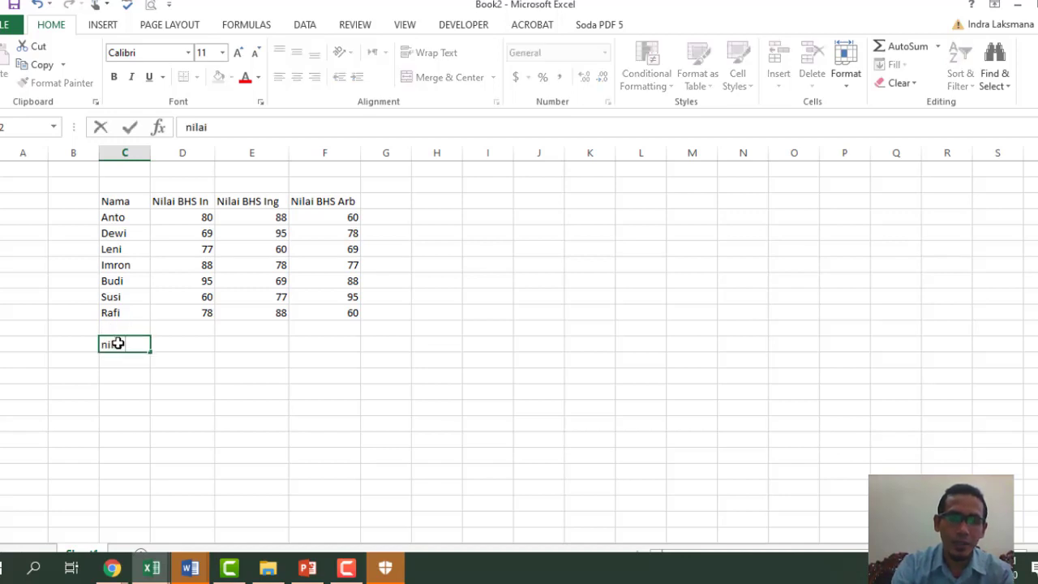
text( M)
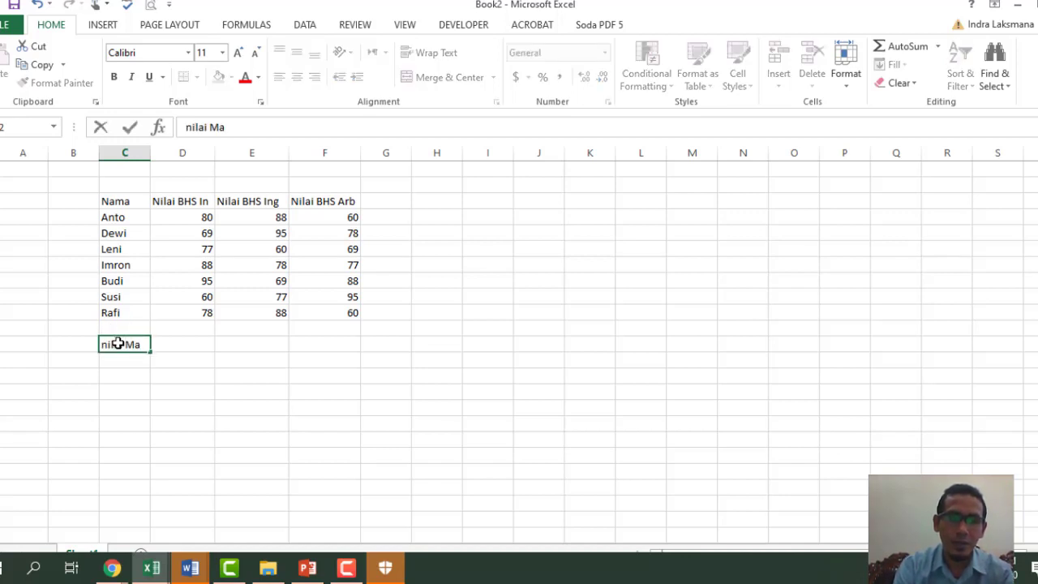
text(a)
key(BackSpace)
key(BackSpace)
text(tert)
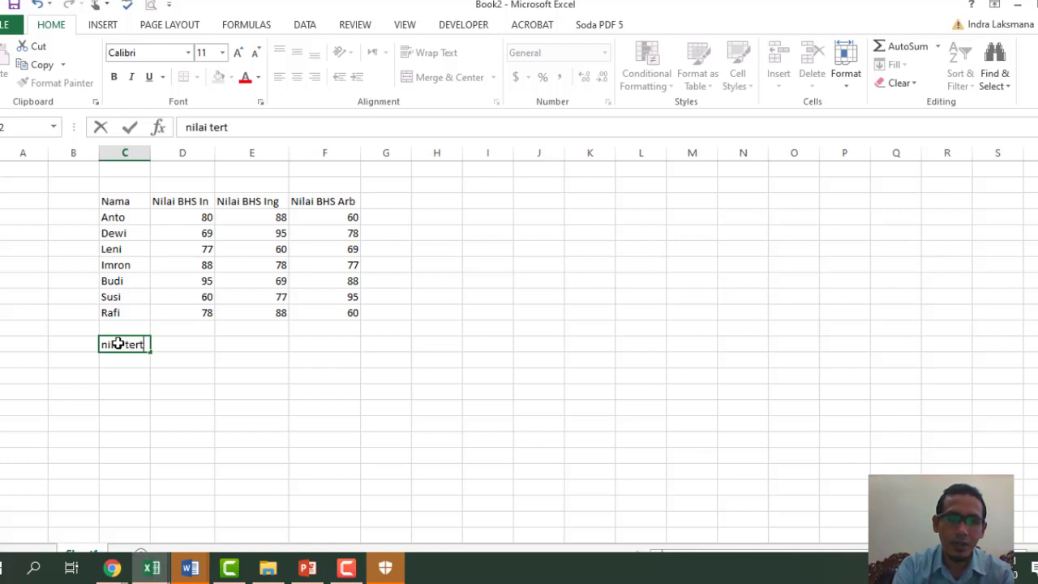
text(inggi)
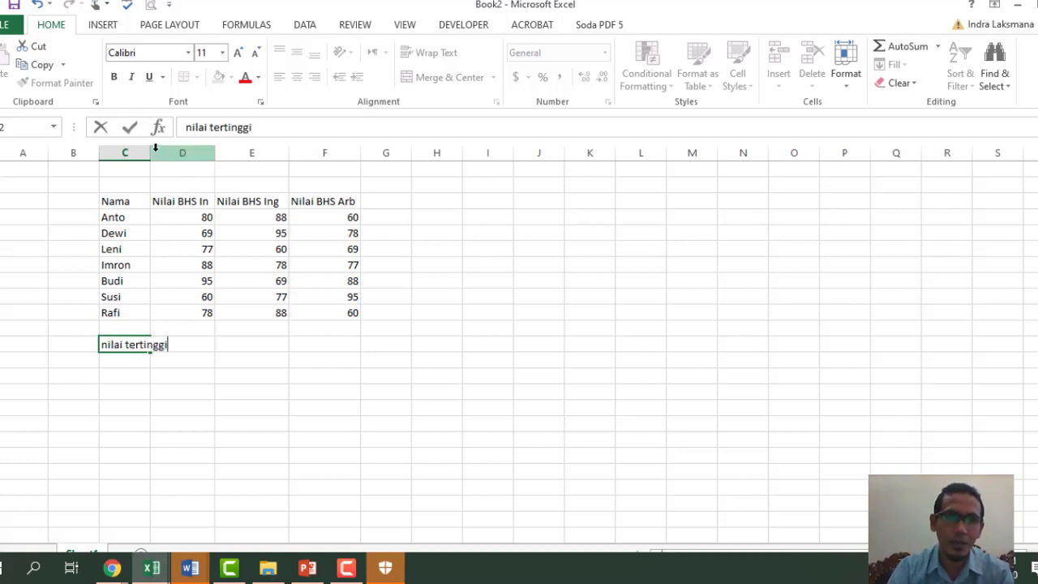
click(147, 154)
drag(150, 154, 202, 169)
- Enter =MAX(D4:D10) beside the nilai tertinggi label, returning 95
click(239, 341)
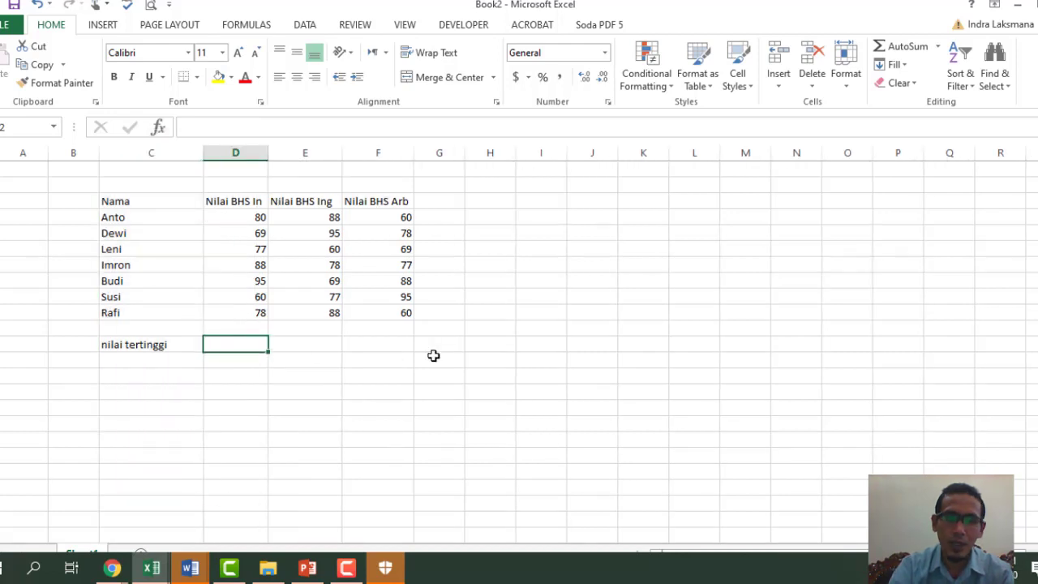
text(=mas)
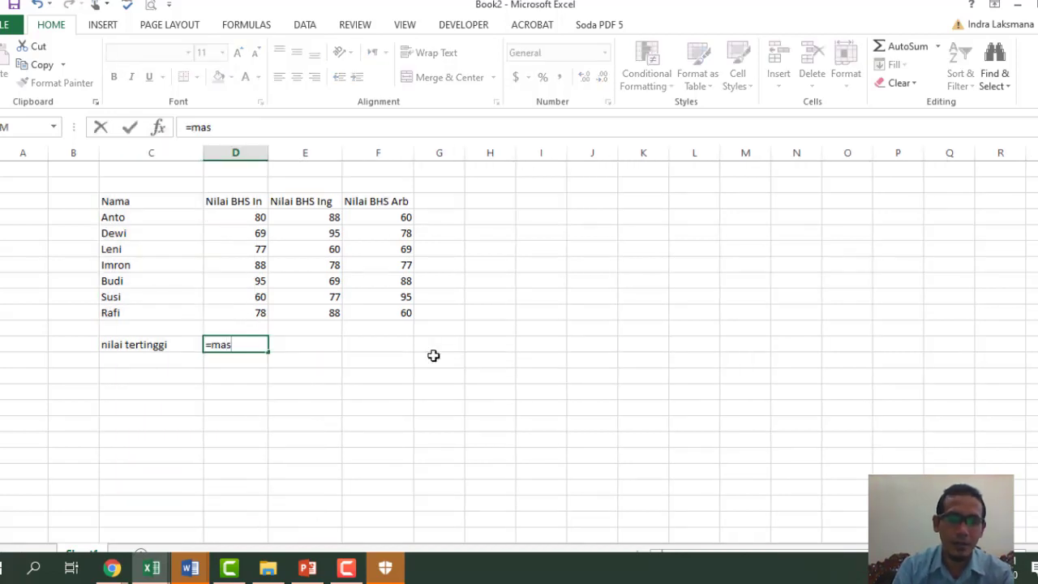
key(BackSpace)
text(x)
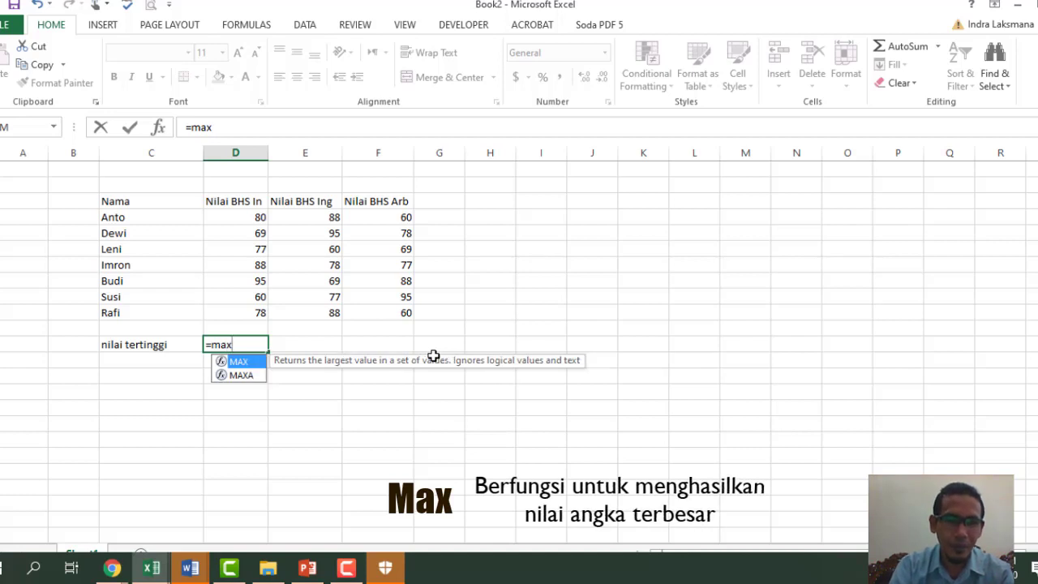
key(Tab)
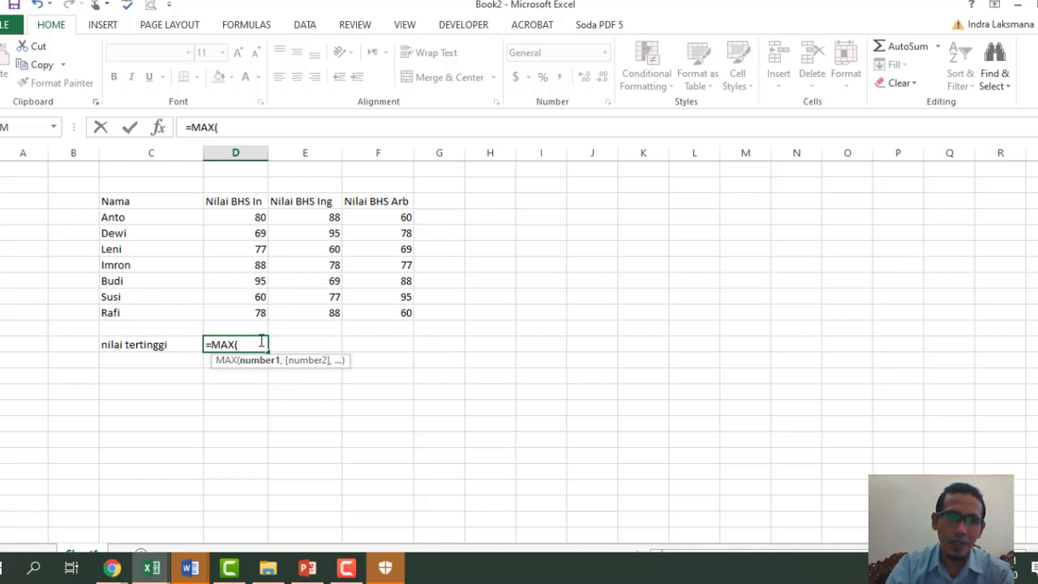
drag(258, 217, 258, 315)
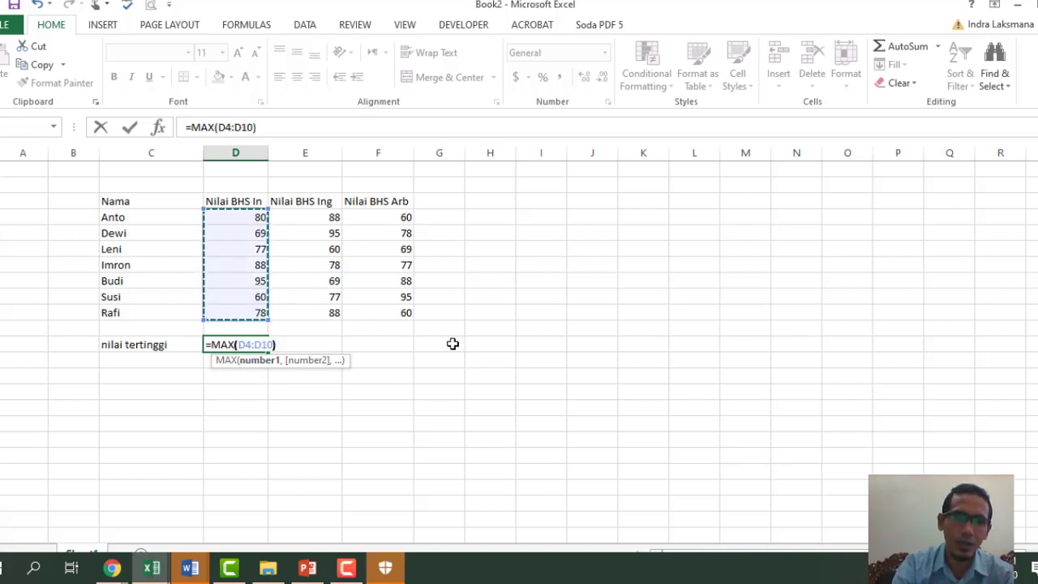
key(Return)
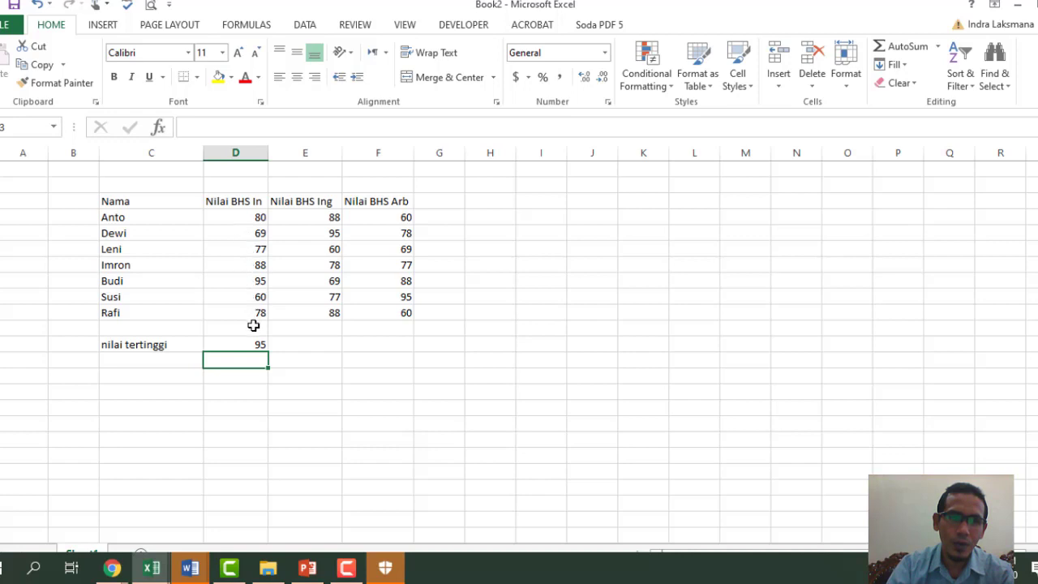
- Copy the MAX formula across to column F and fill the header row yellow
click(256, 278)
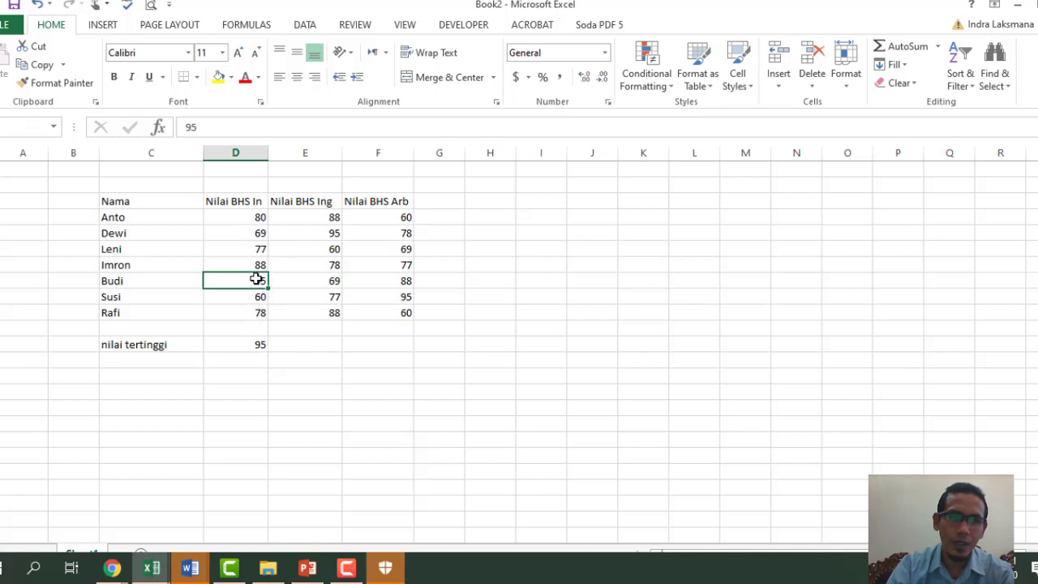
key(Down)
key(Down)
key(Down)
key(Down)
key(Down)
click(251, 343)
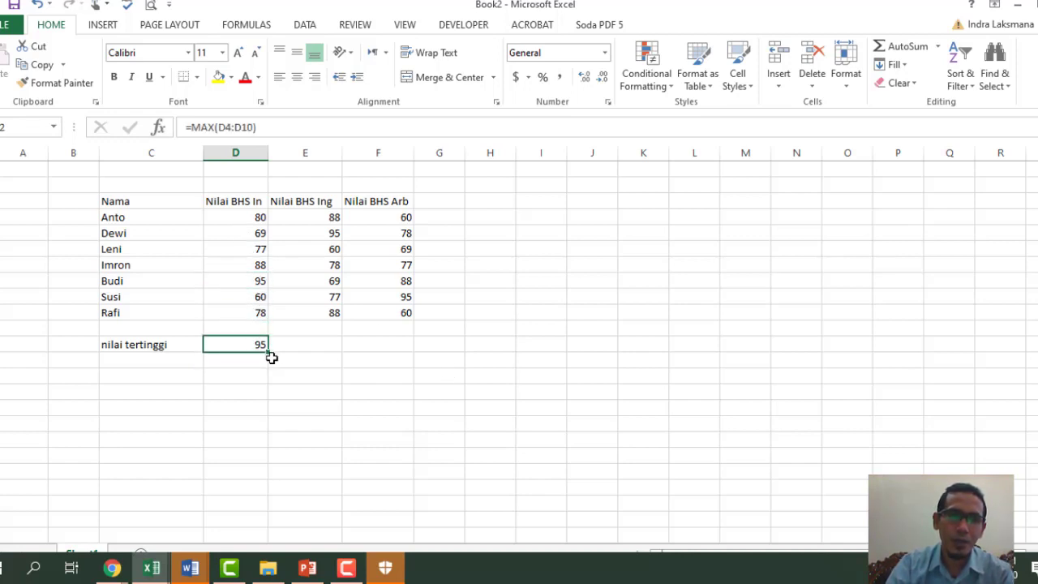
drag(270, 353, 405, 352)
click(541, 359)
drag(137, 202, 377, 206)
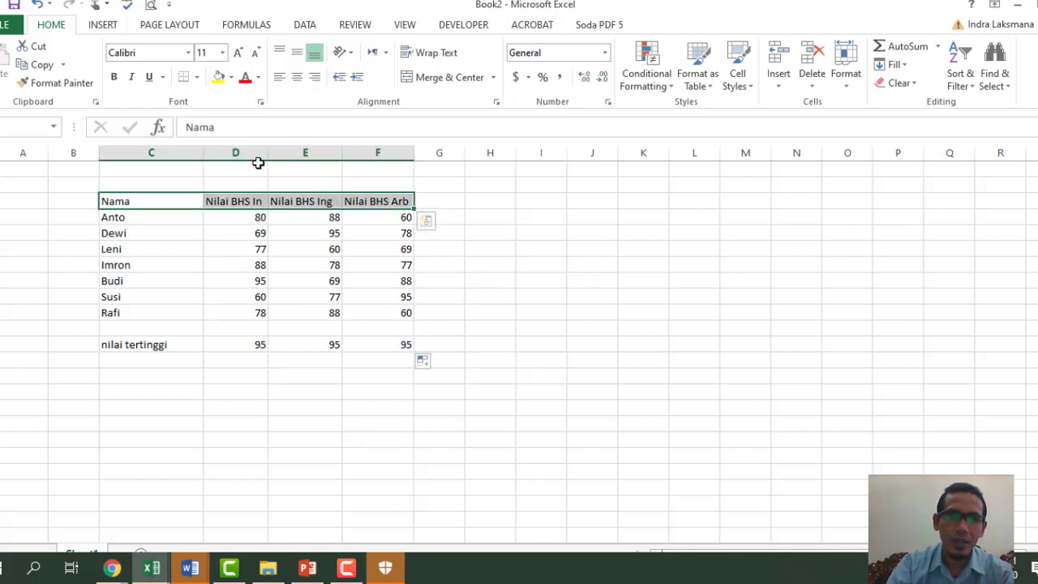
click(219, 79)
- Bold the header row and apply All Borders to the table C3:F10
click(113, 77)
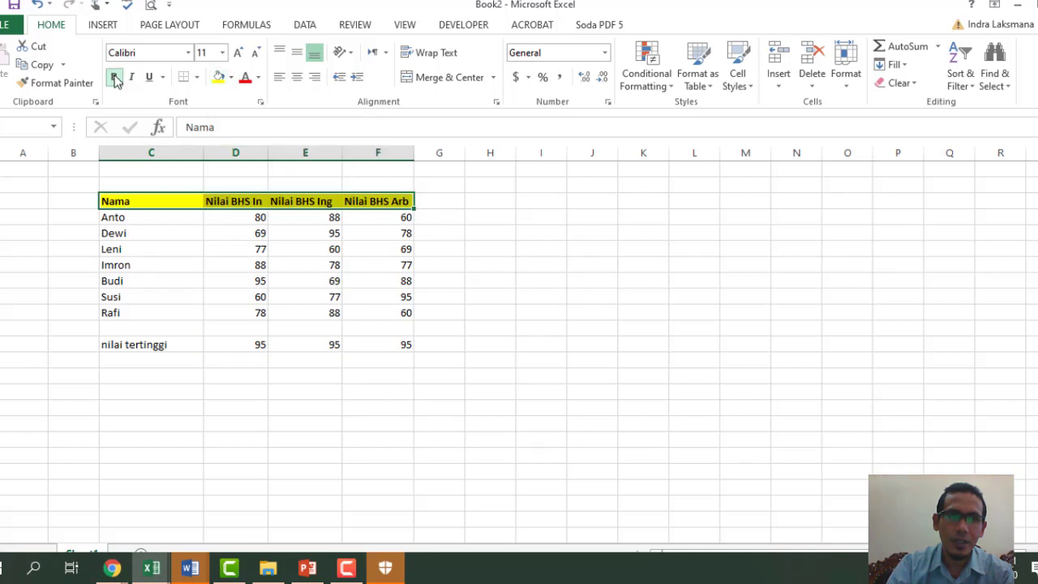
click(141, 204)
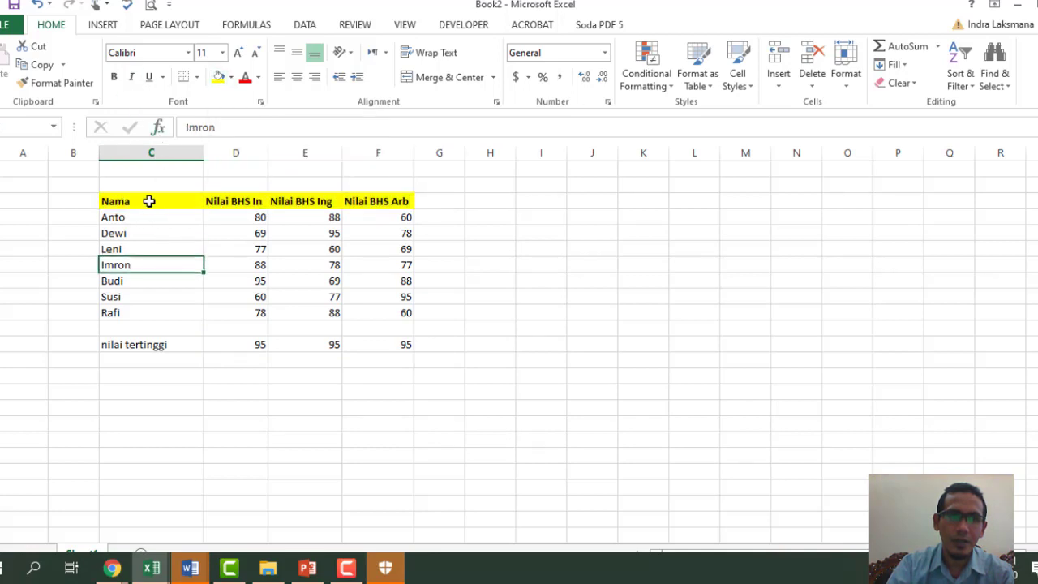
drag(146, 202, 386, 313)
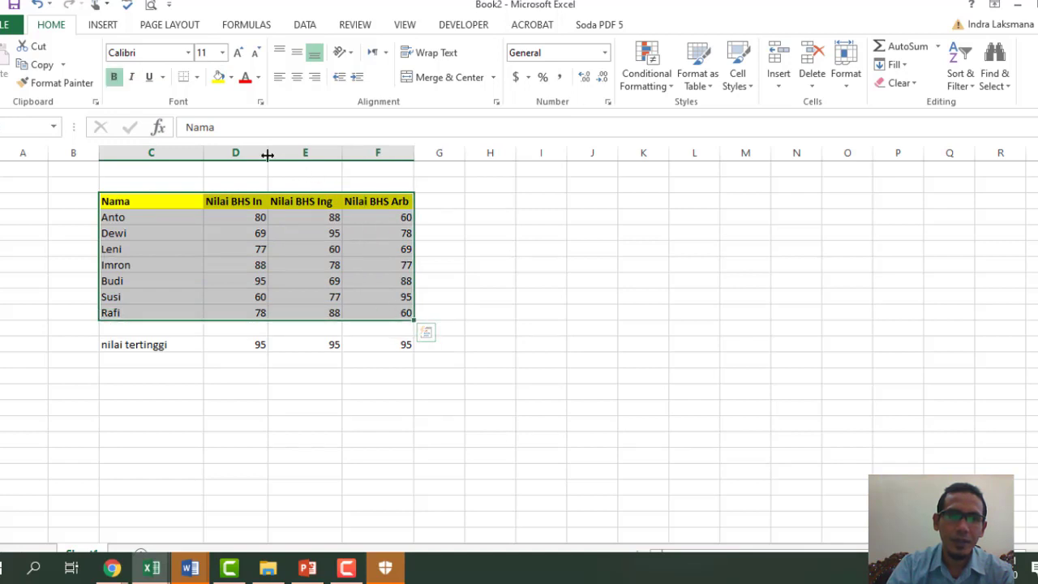
click(197, 78)
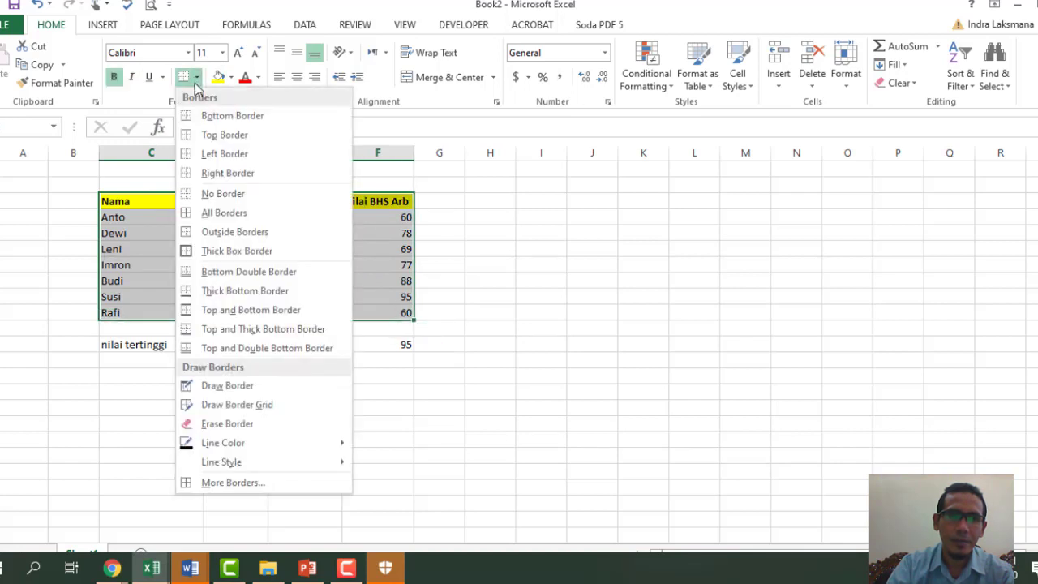
click(239, 212)
click(587, 305)
click(143, 359)
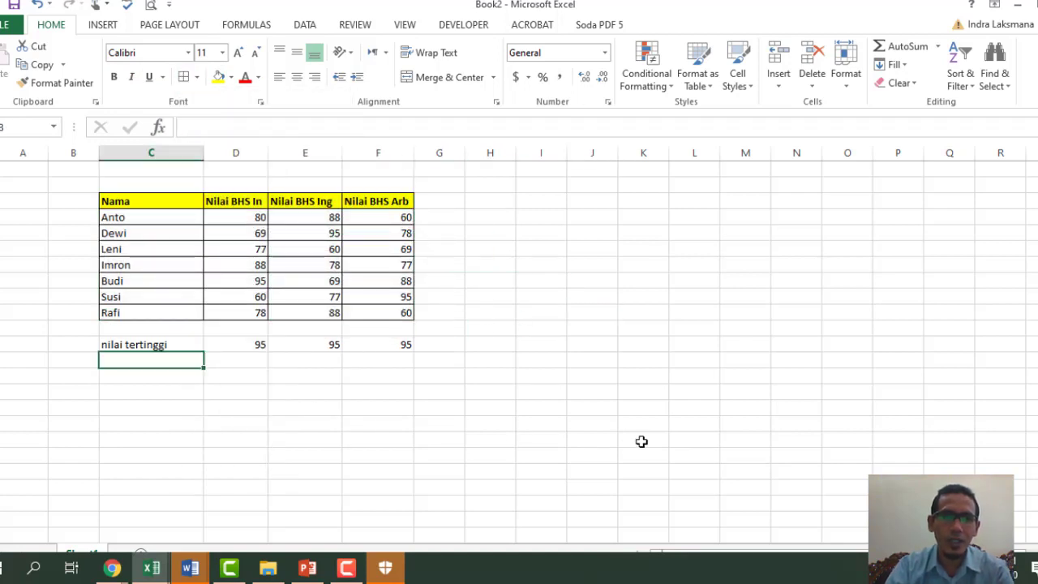
- Label the next row 'Nilai terendah' and enter =MIN(D4:D10) beside it
text(Nilai terendah)
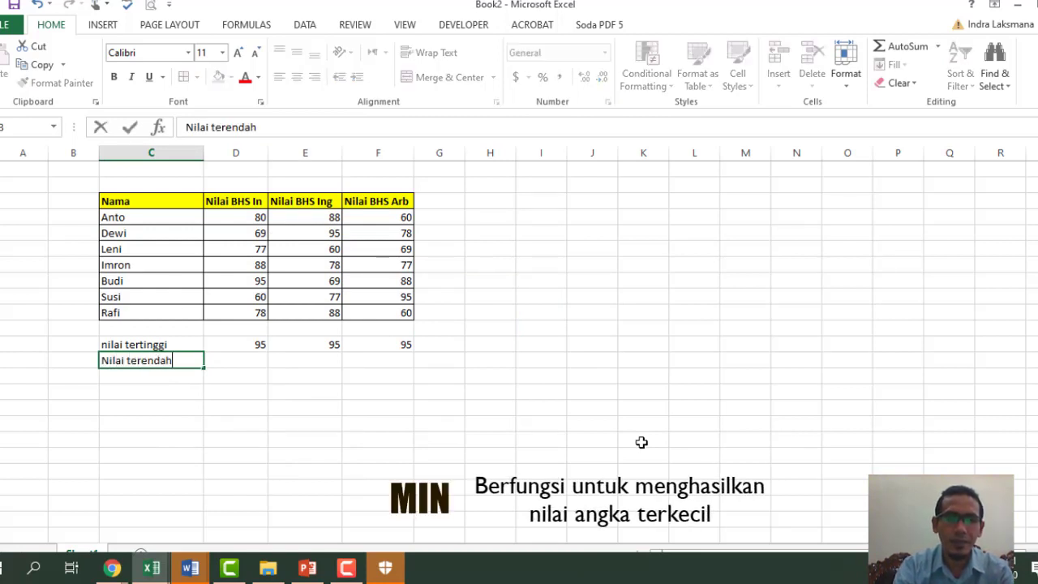
key(Return)
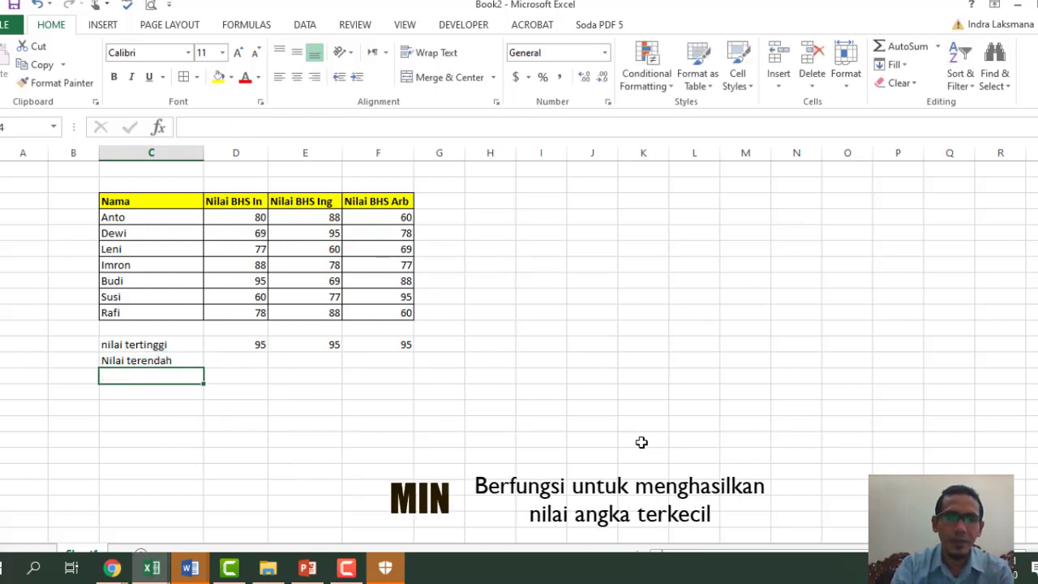
key(Up)
key(Right)
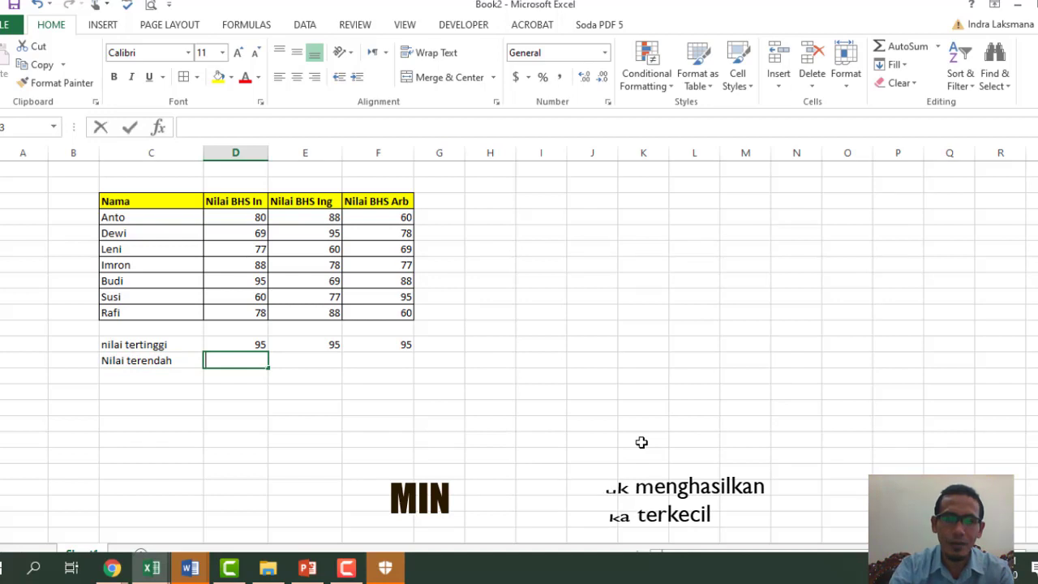
text(=)
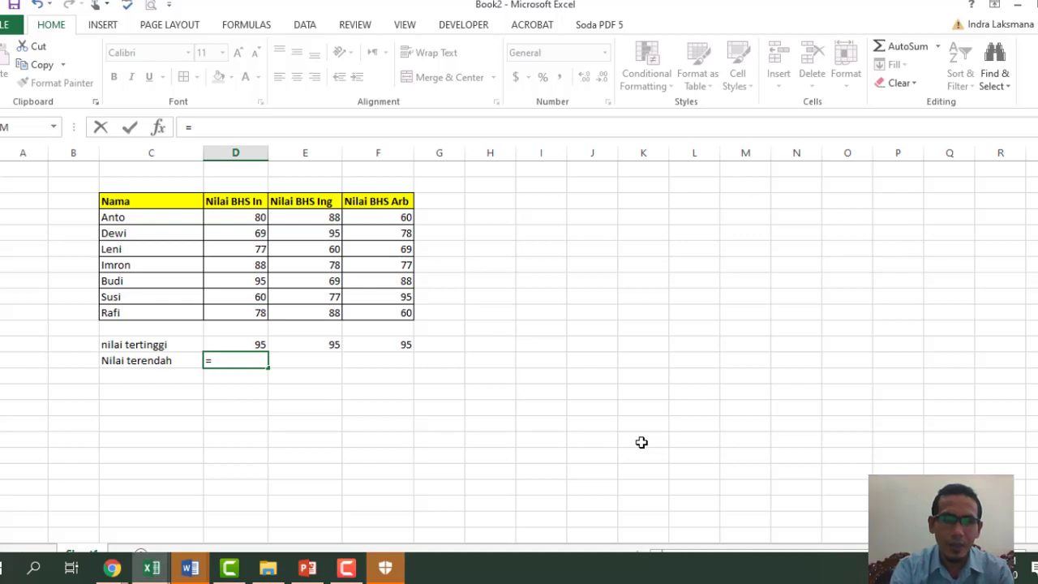
text(min)
key(Tab)
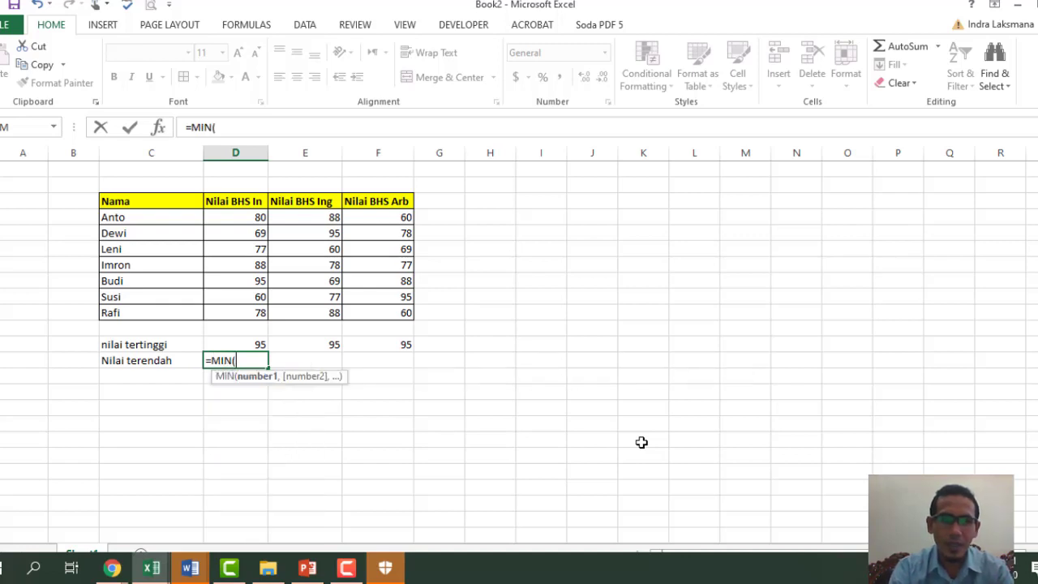
drag(234, 216, 229, 313)
key(Return)
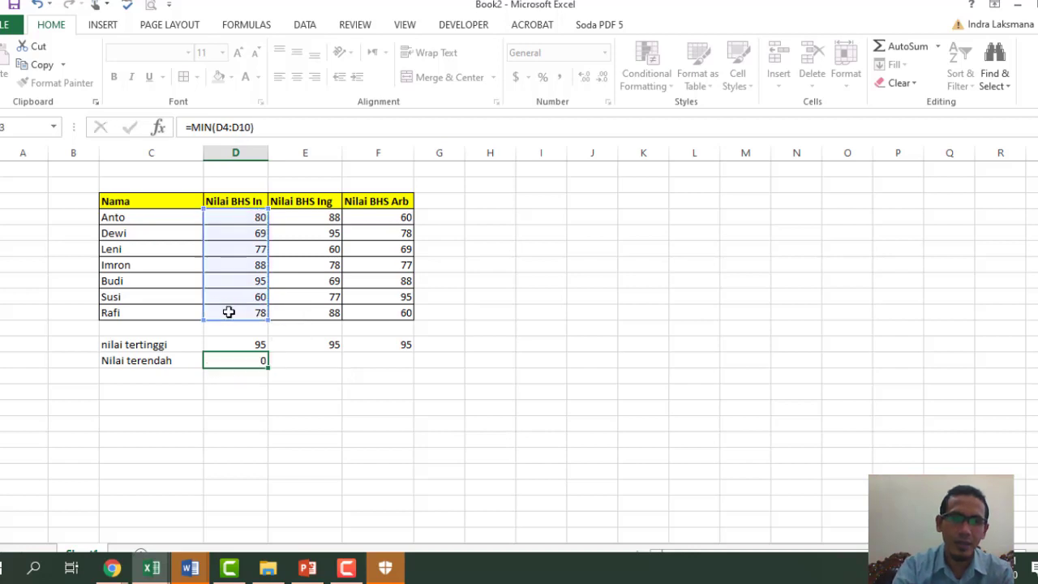
- Fill the MIN formula across to column F, showing 60 for each subject
click(245, 365)
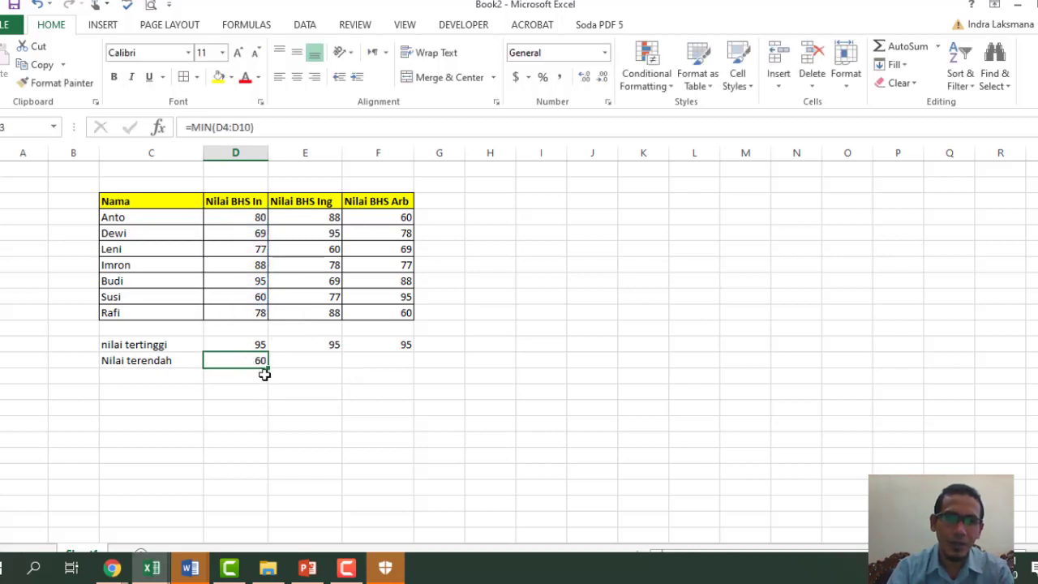
drag(268, 371, 413, 372)
click(451, 441)
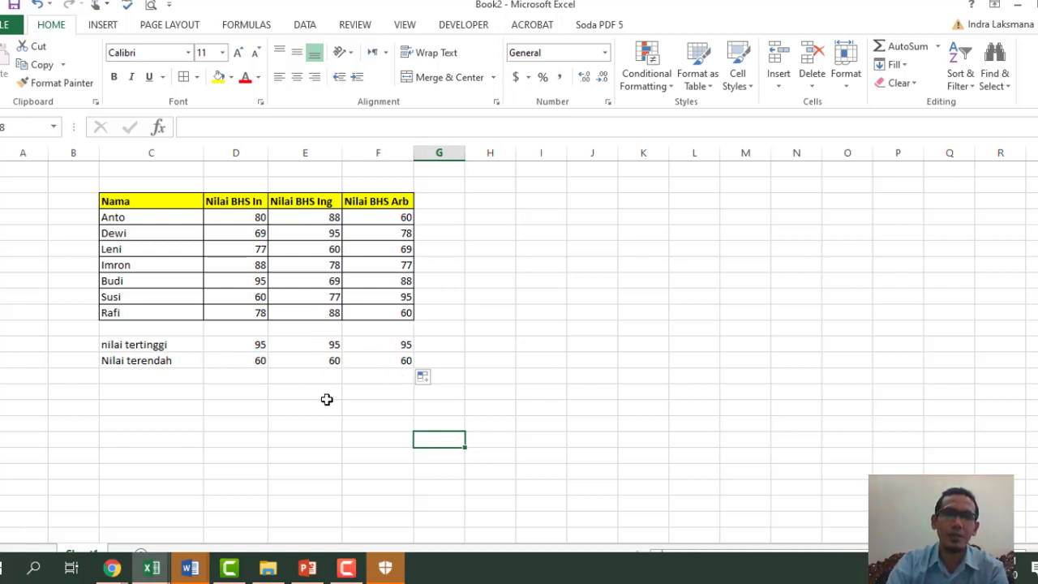
click(126, 375)
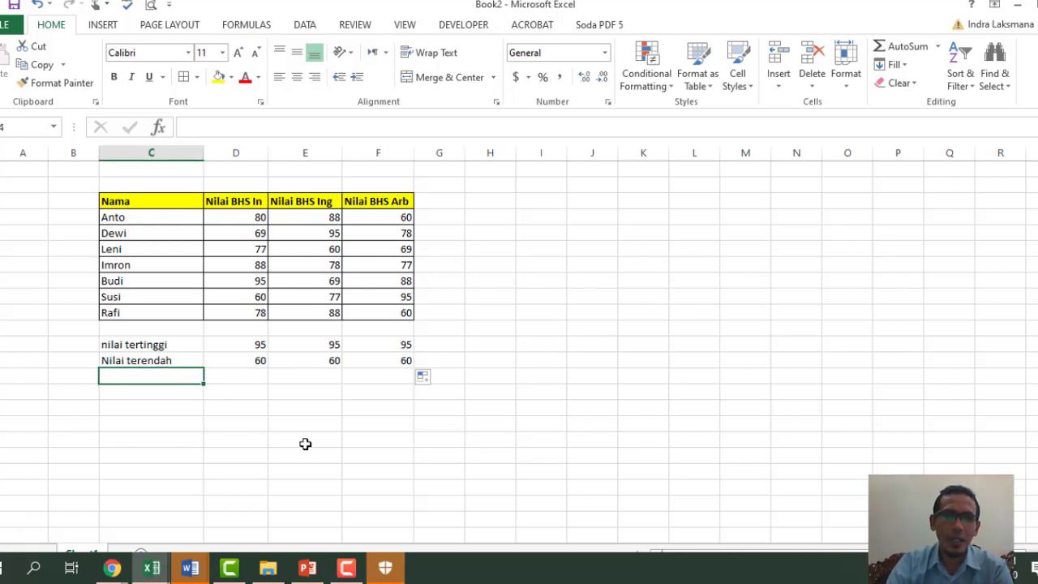
- Label the row 'Rata-rata' and enter =AVERAGE(D4:D10), giving 78.1428571
text(R)
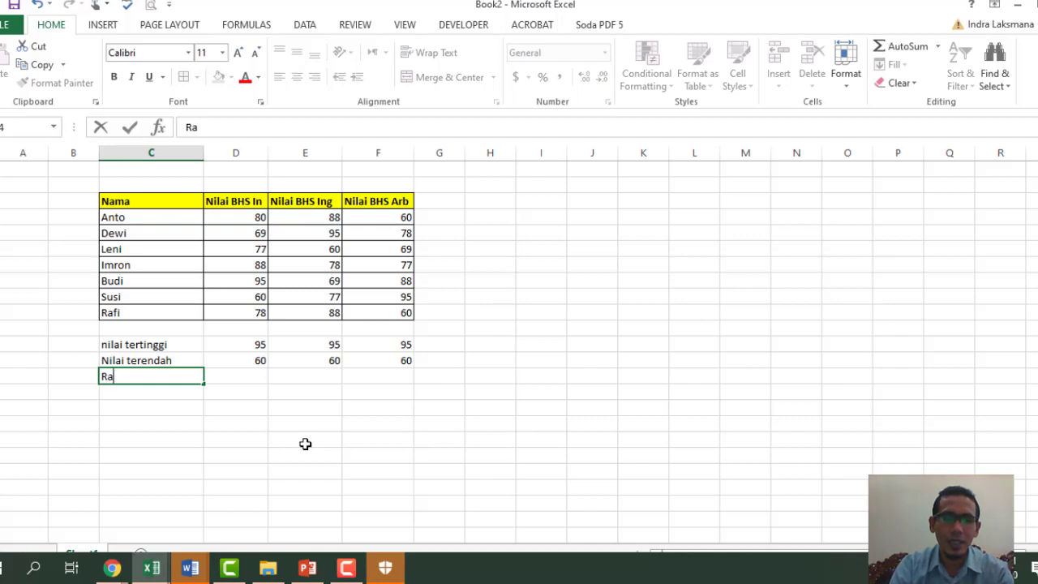
text(a)
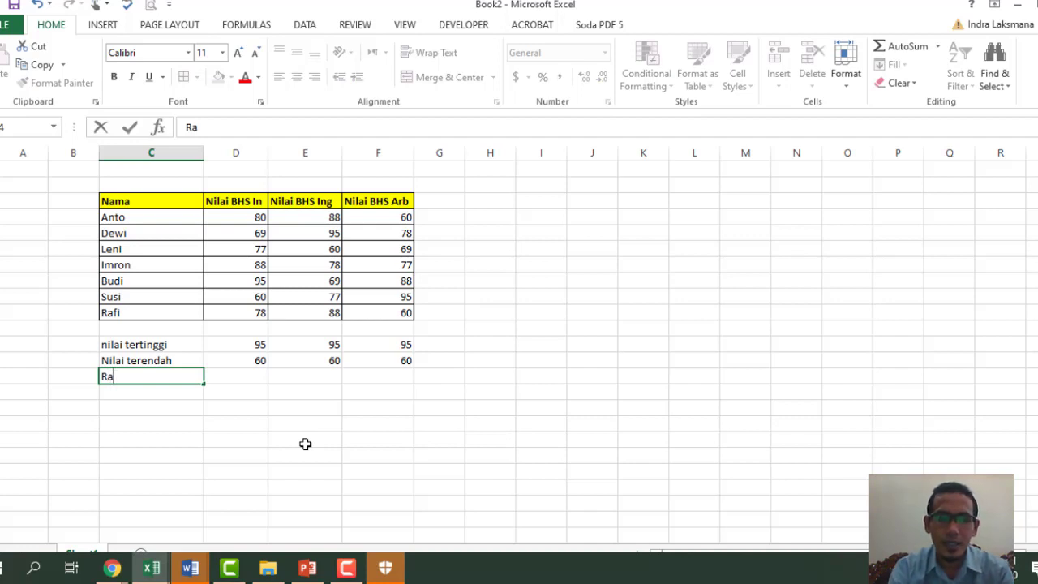
text(ta)
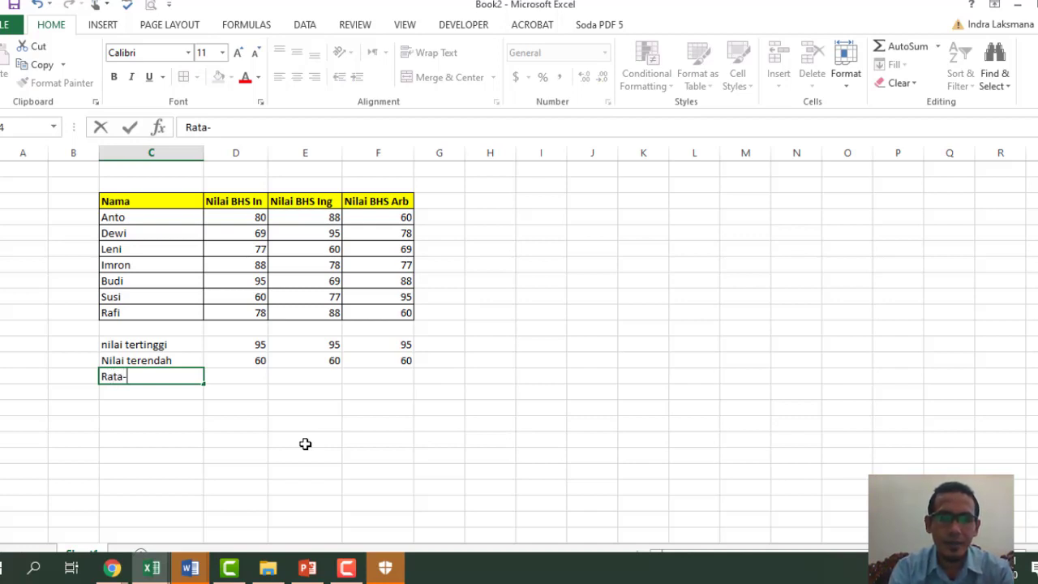
text(-rata)
key(Tab)
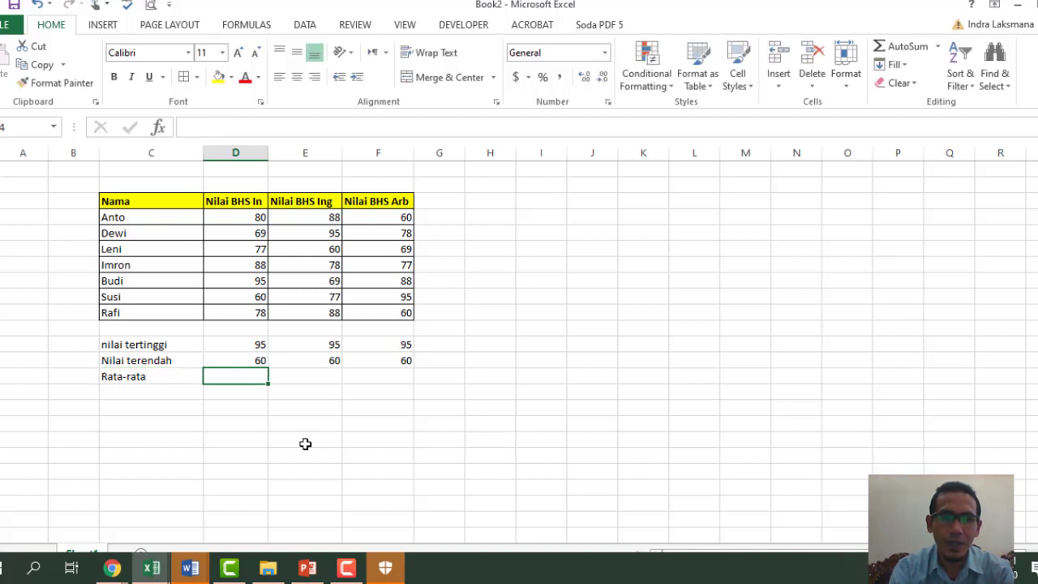
text(=)
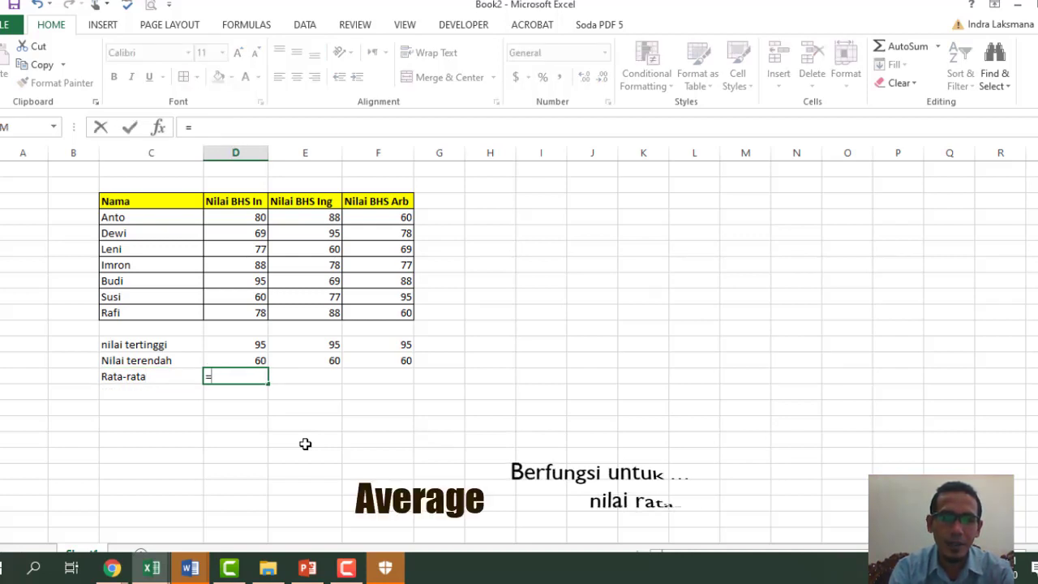
text(Aera)
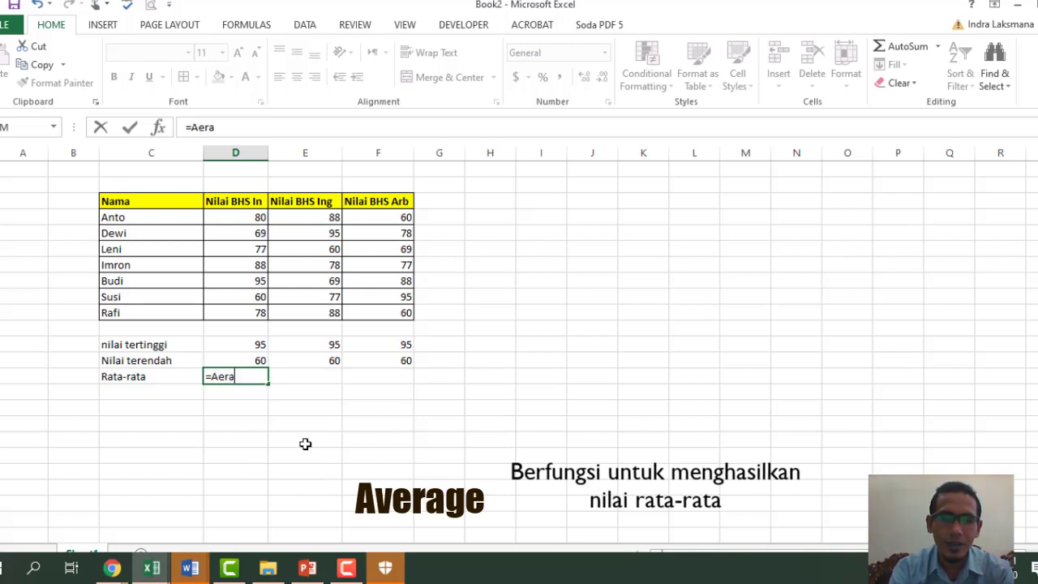
key(BackSpace)
key(BackSpace)
key(BackSpace)
key(BackSpace)
key(BackSpace)
key(BackSpace)
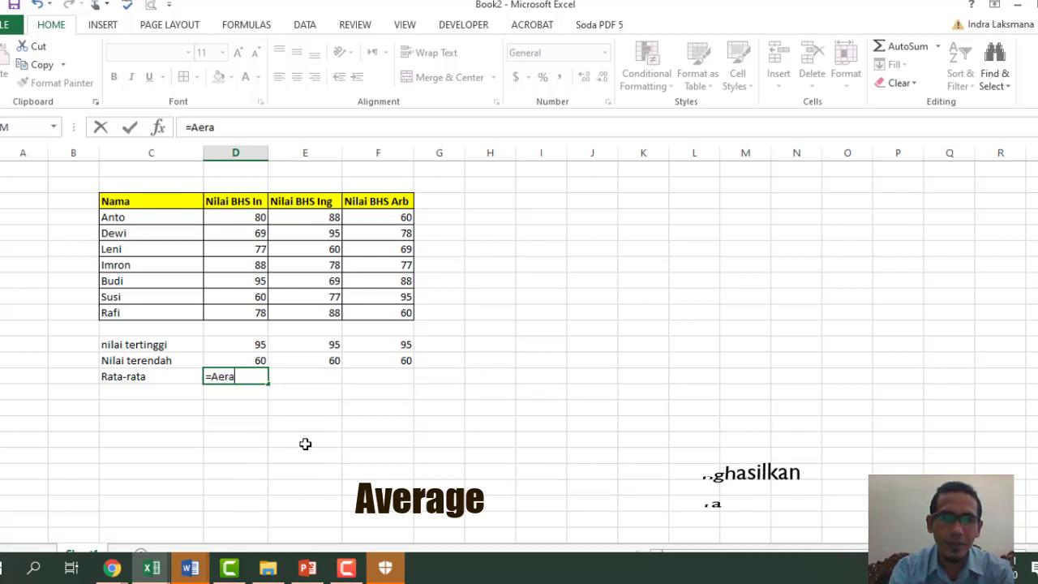
text(vera)
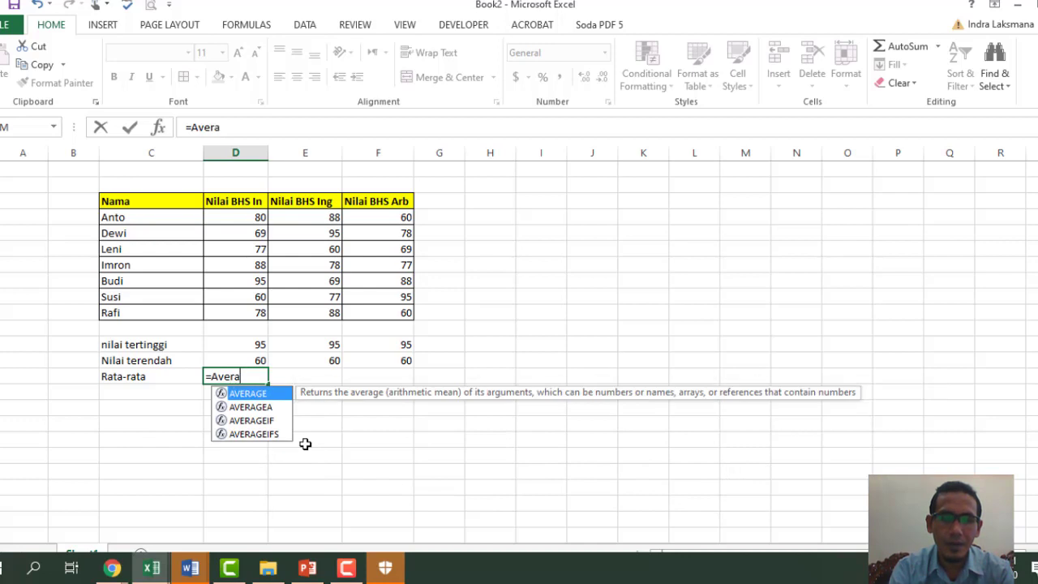
key(Tab)
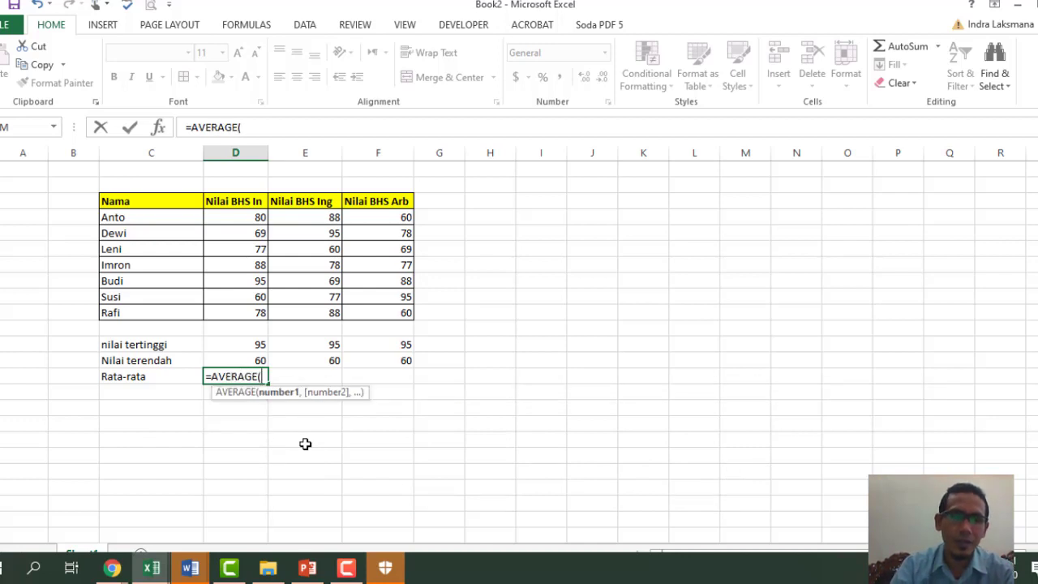
drag(237, 217, 226, 312)
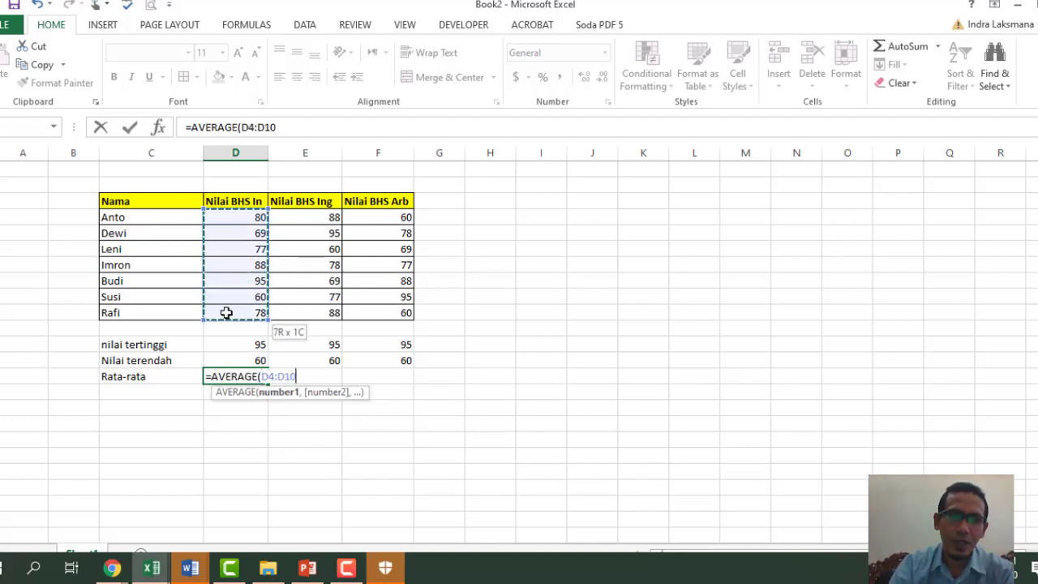
text())
key(Return)
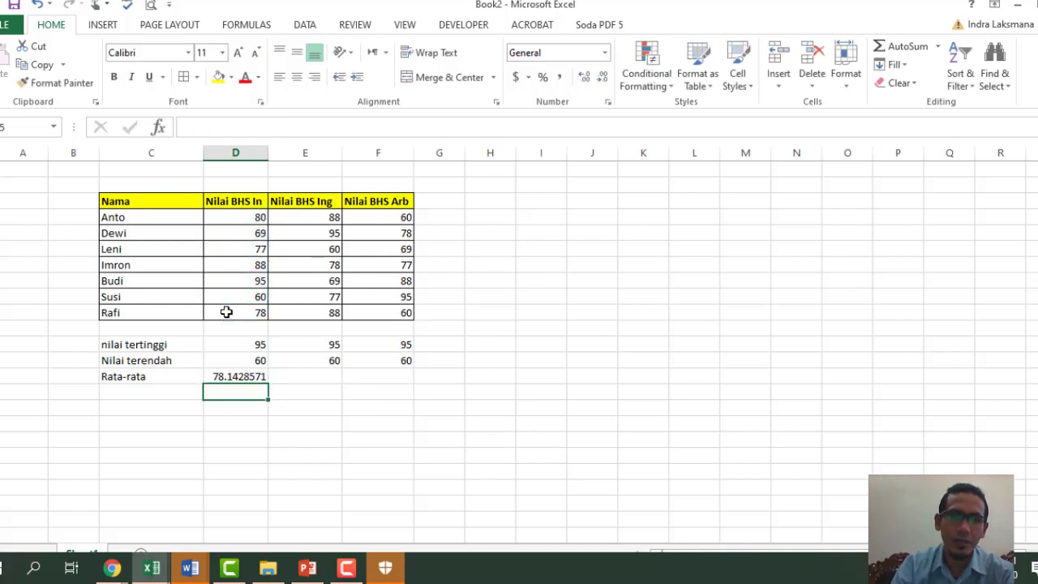
click(242, 375)
- Format the average cell as Number with 2 decimals and a thousands separator
right_click(244, 377)
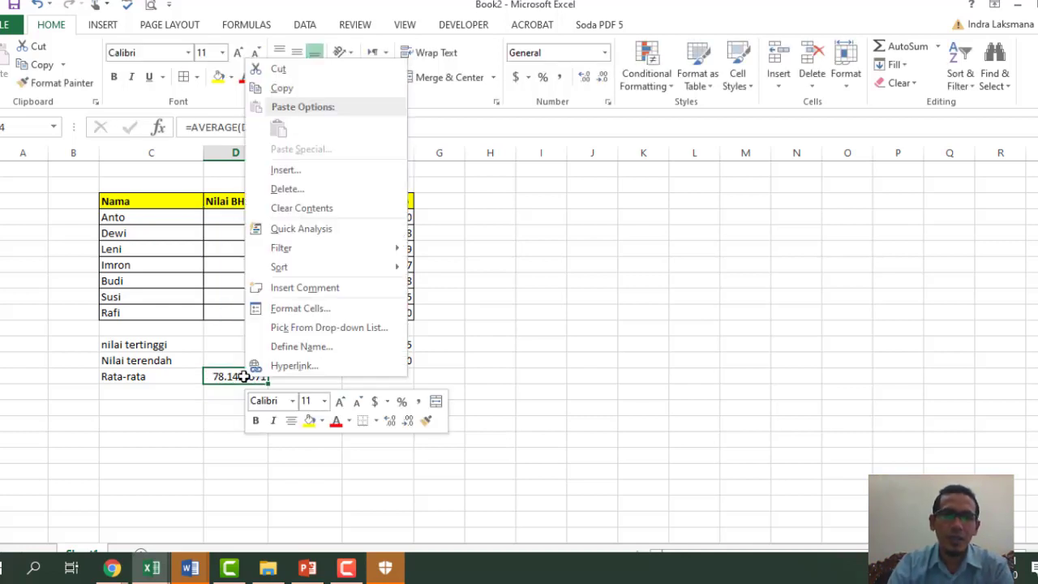
key(Escape)
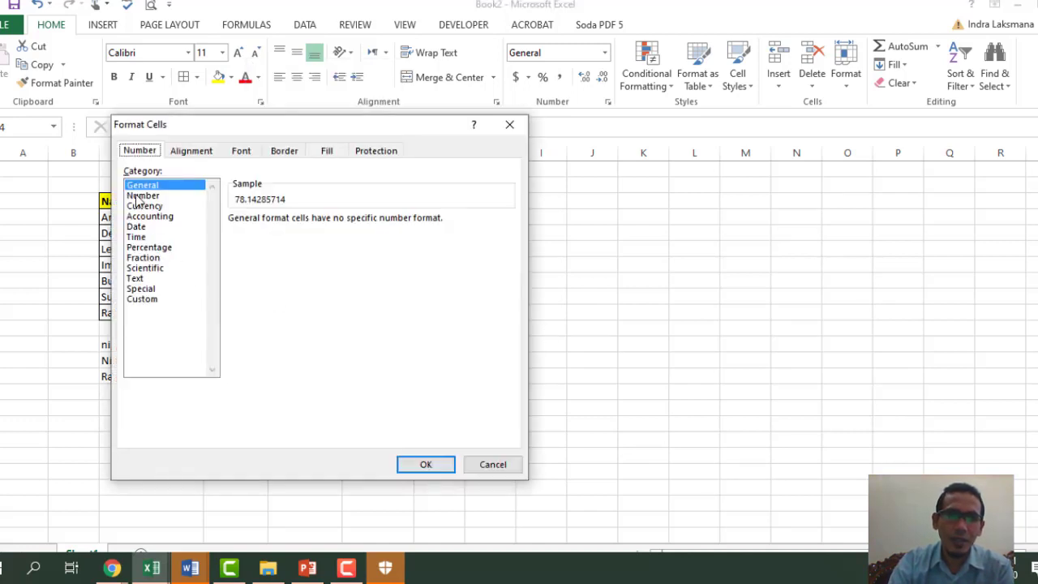
click(142, 195)
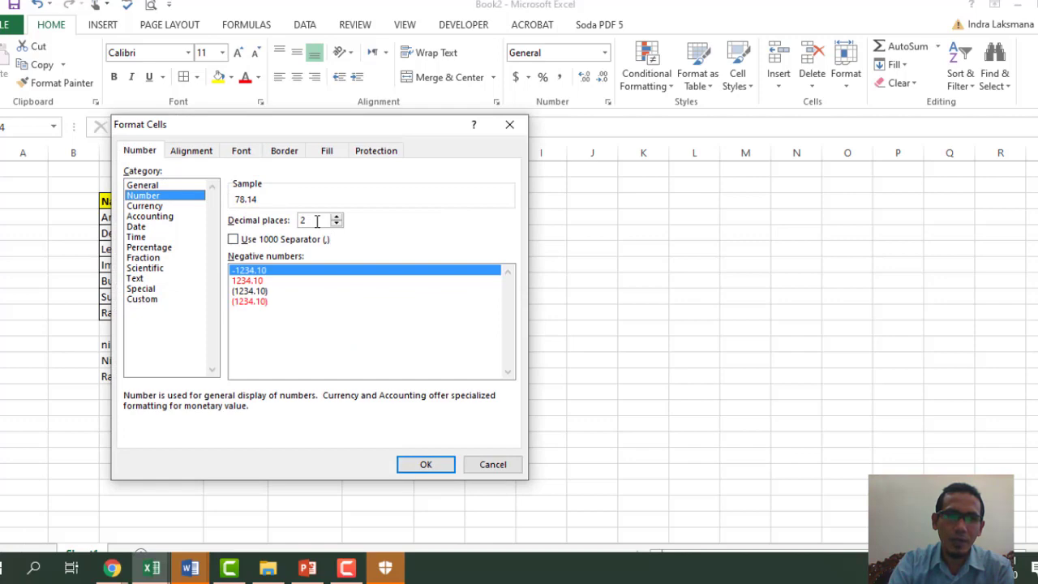
click(234, 239)
click(426, 466)
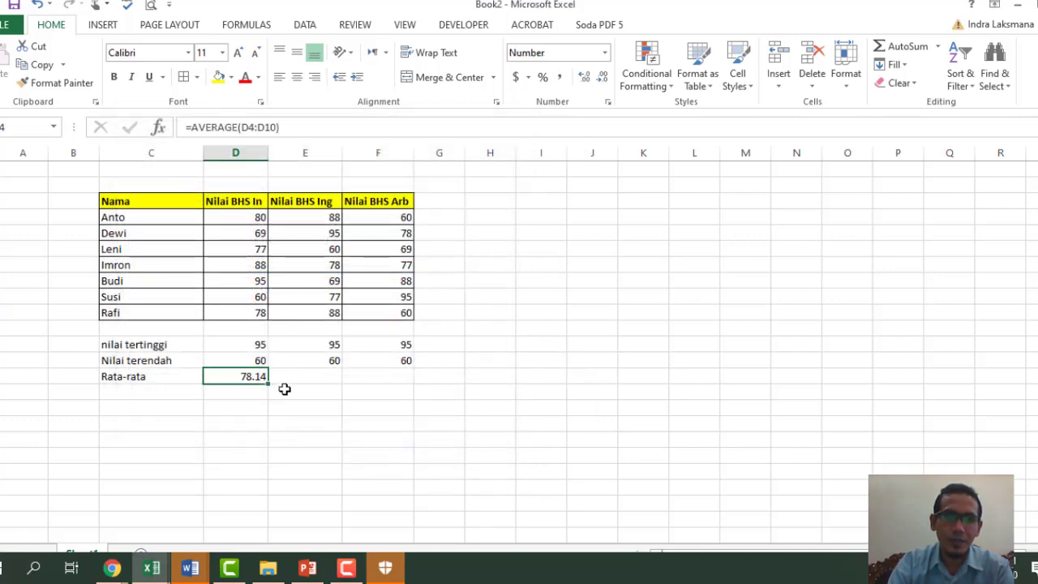
- Fill the average formula across to column F, giving 79.29 and 75.29
drag(267, 379, 399, 378)
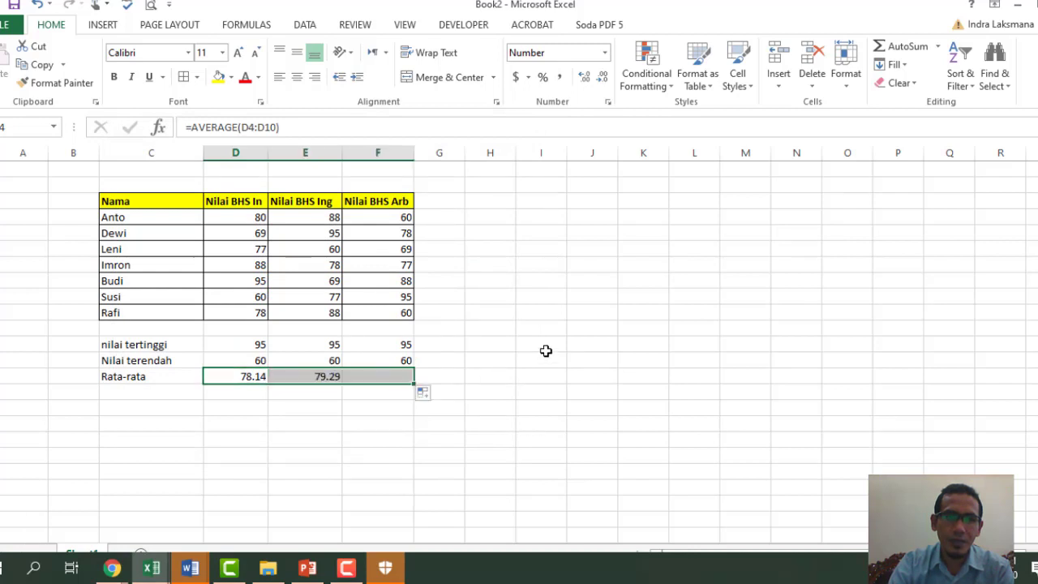
click(546, 350)
click(125, 392)
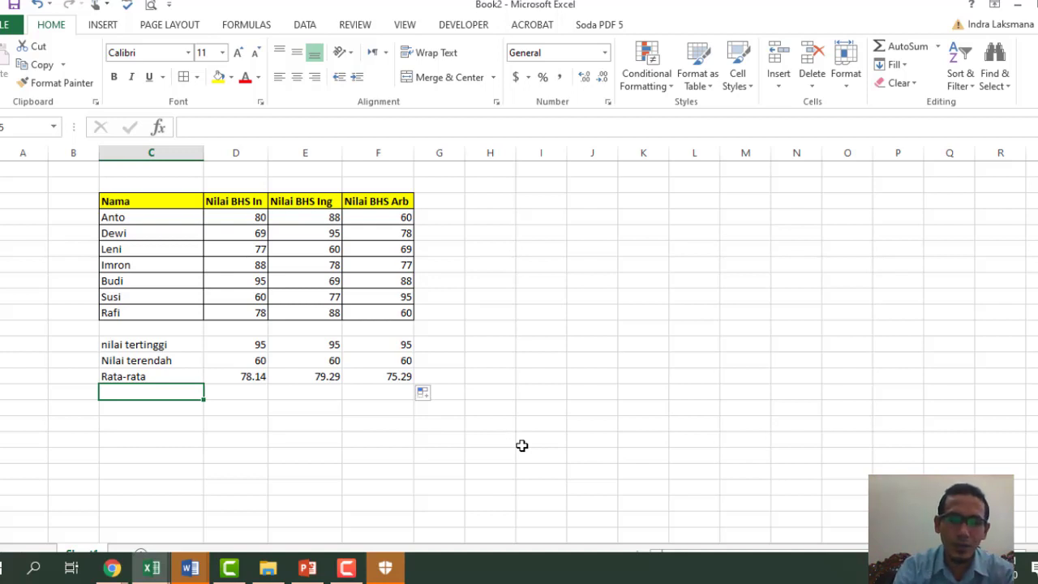
- Label the row 'jumlah seluruh nilai' and enter =SUM(D4:D10), totalling 547
text(jumlah)
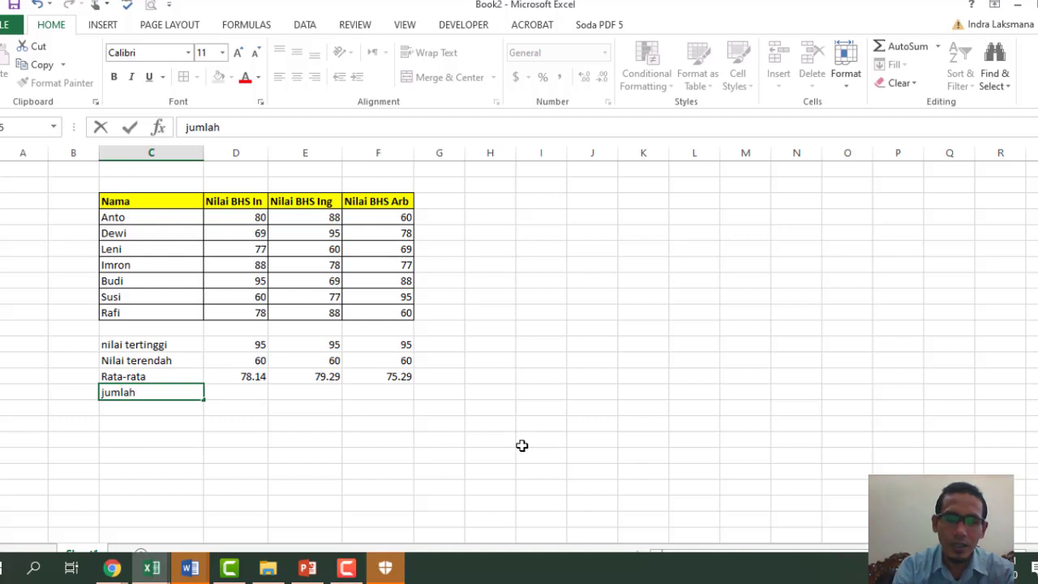
text( seluruh ni)
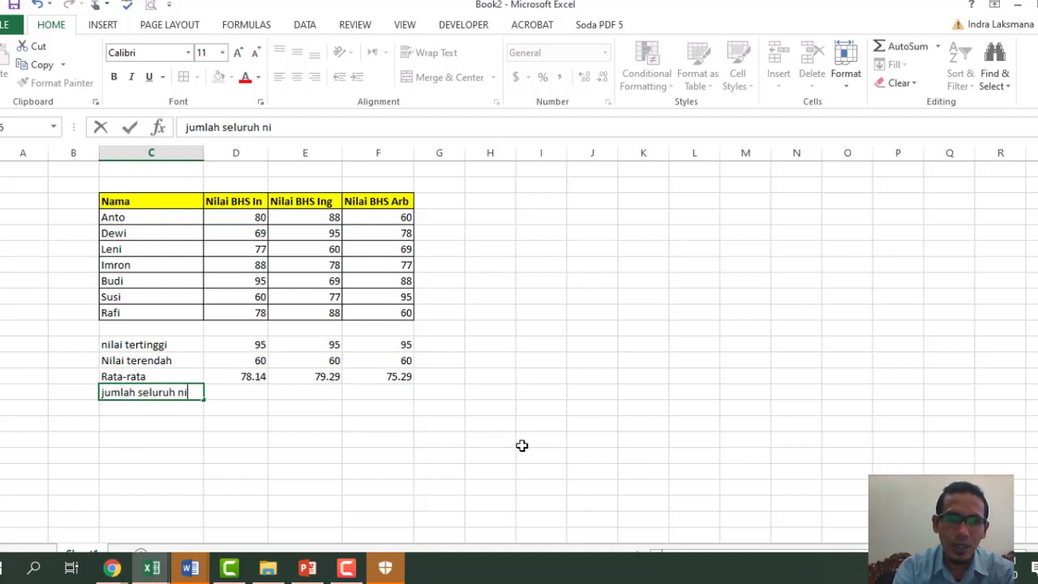
text(lai)
key(Return)
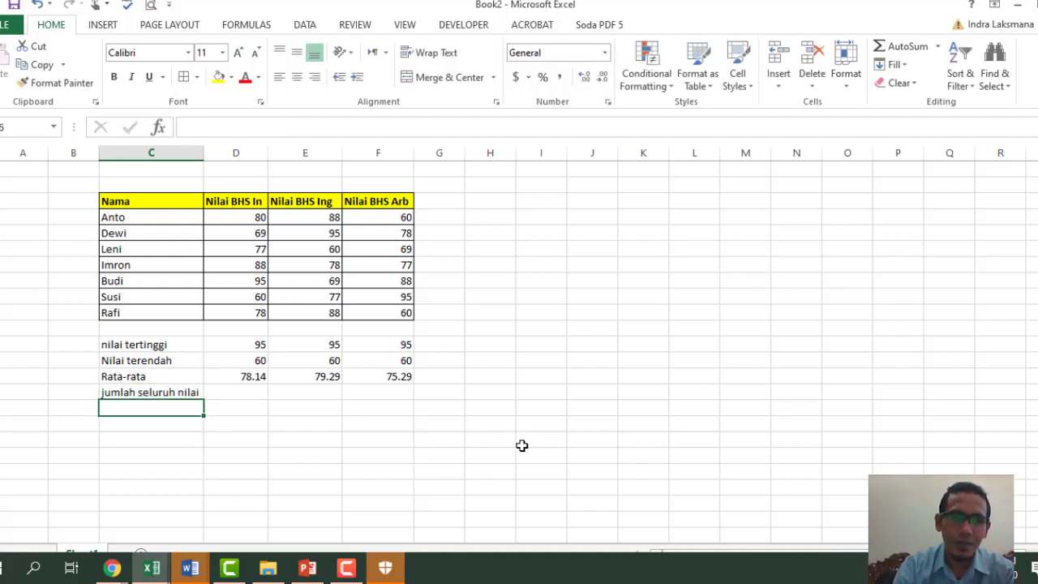
key(Up)
key(Right)
text(=sum)
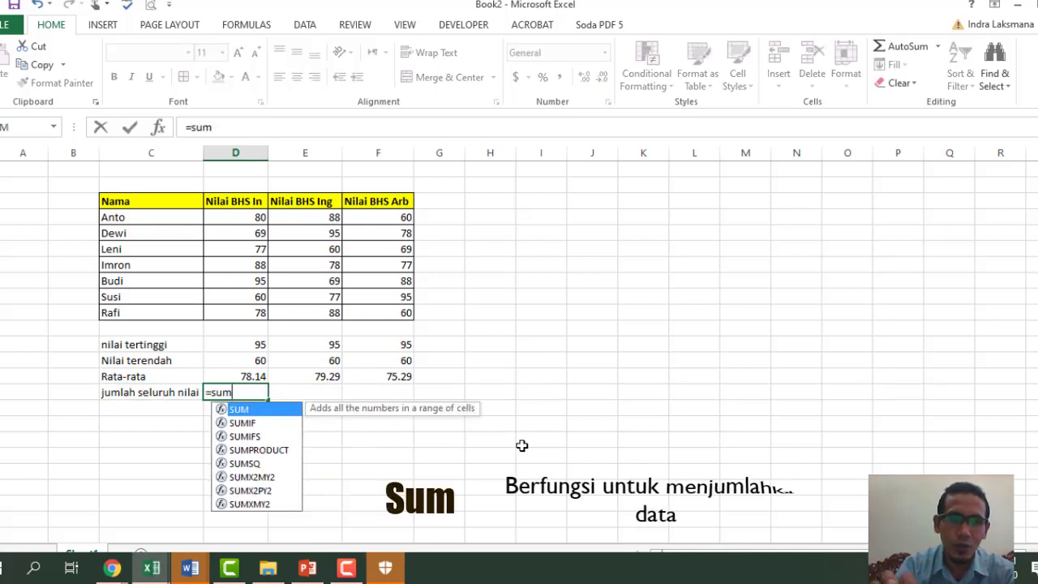
key(Tab)
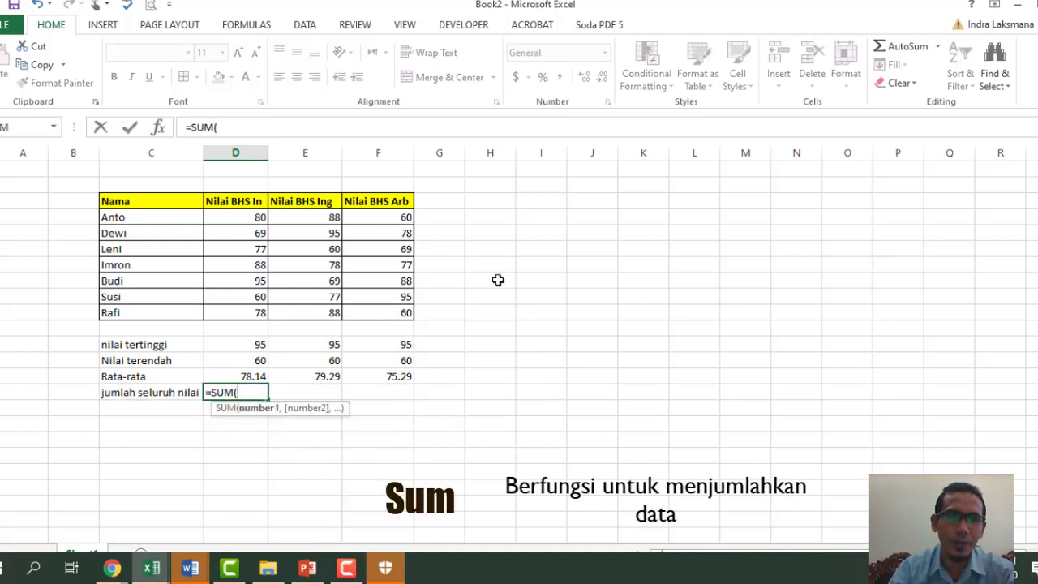
drag(253, 217, 255, 317)
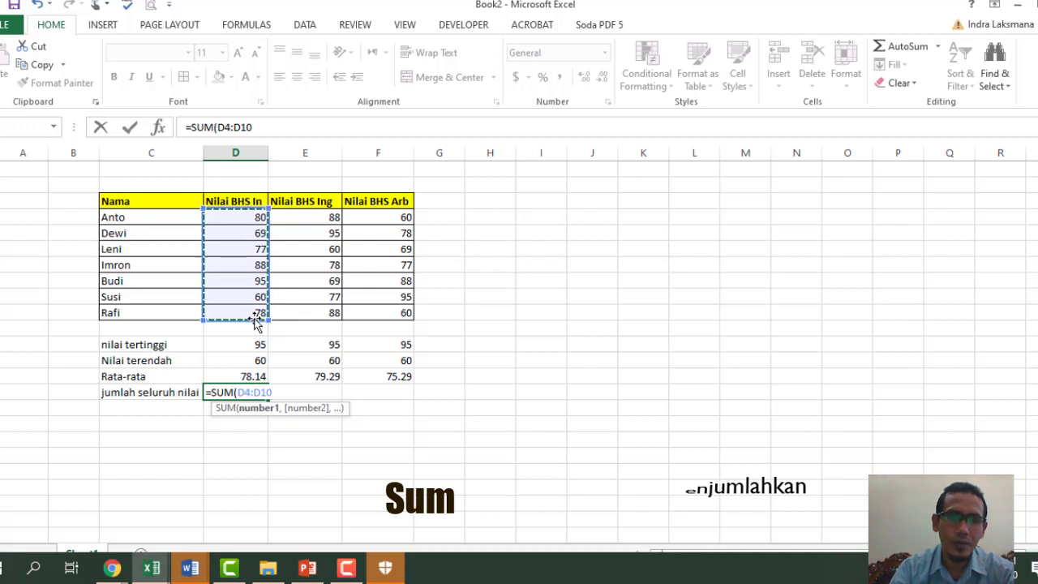
text())
key(Return)
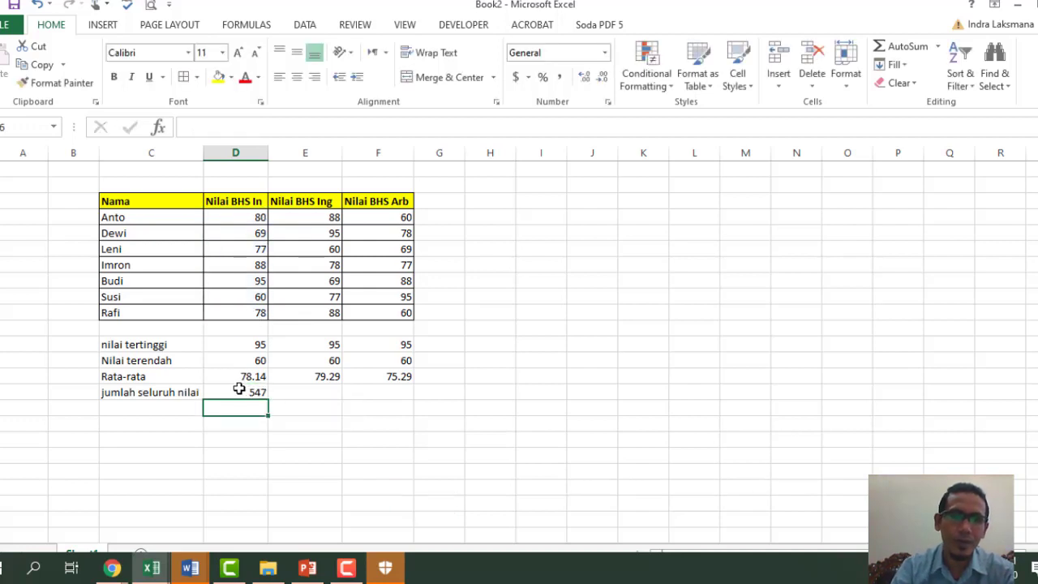
- Fill the SUM formula across to column F, giving 555 and 527
click(243, 392)
drag(269, 399, 403, 395)
click(526, 461)
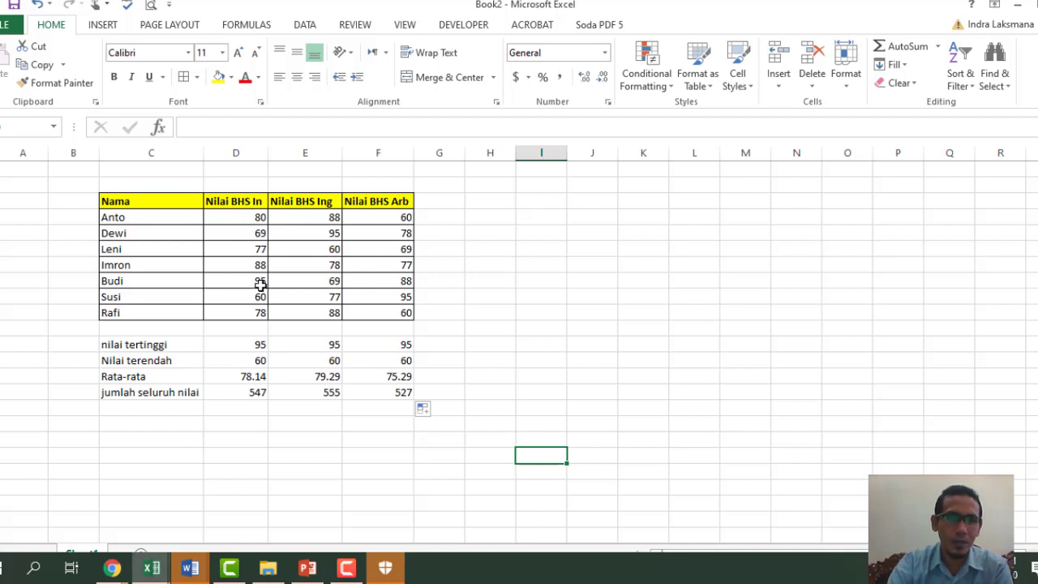
- Enter the label 'jumlah Mahasiswa' below the totals and begin =COUNT( in the cell beside it
click(146, 428)
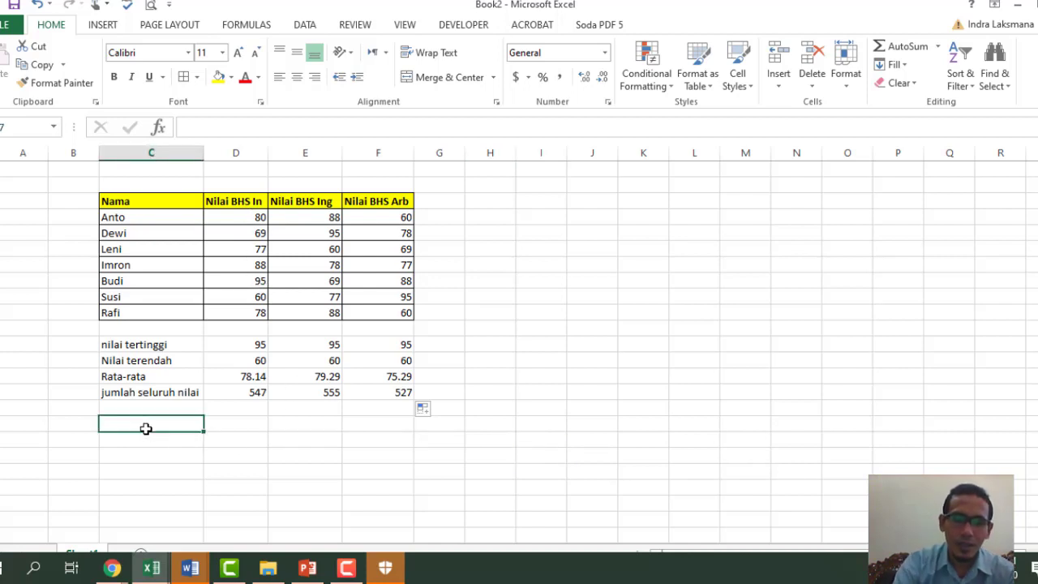
text(jumlah)
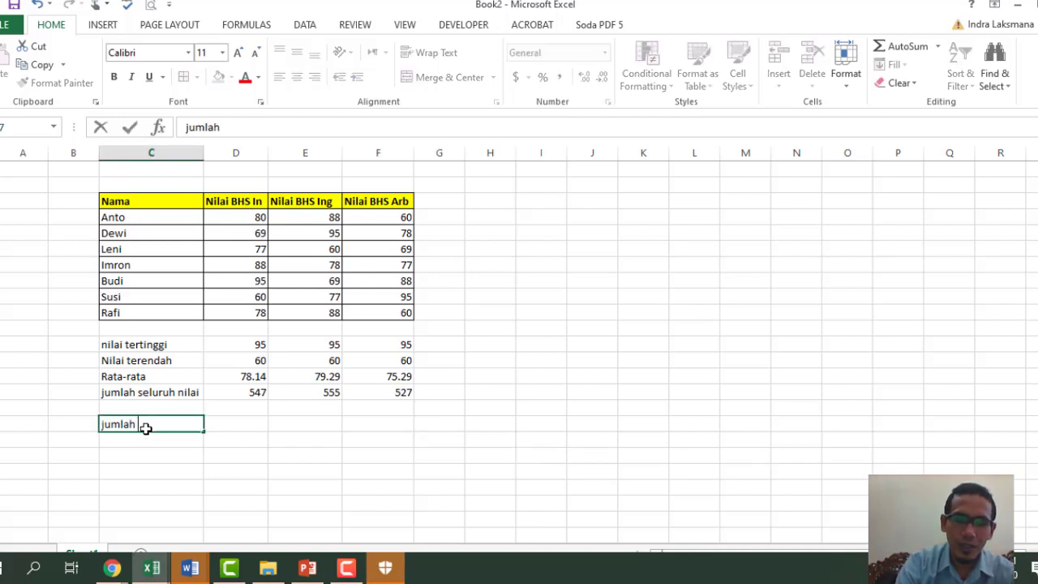
text( Mahasiswa)
key(Return)
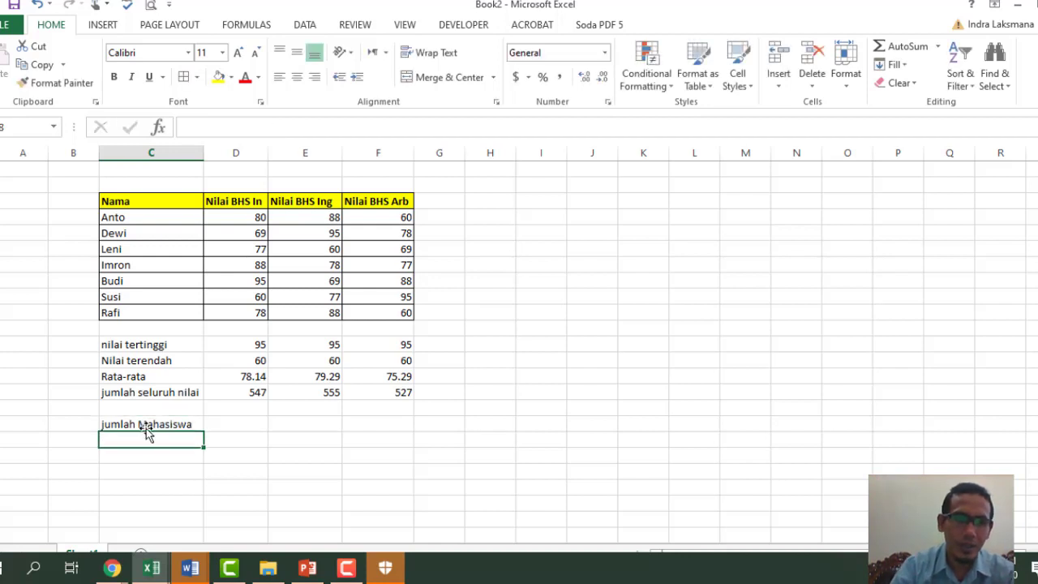
click(232, 426)
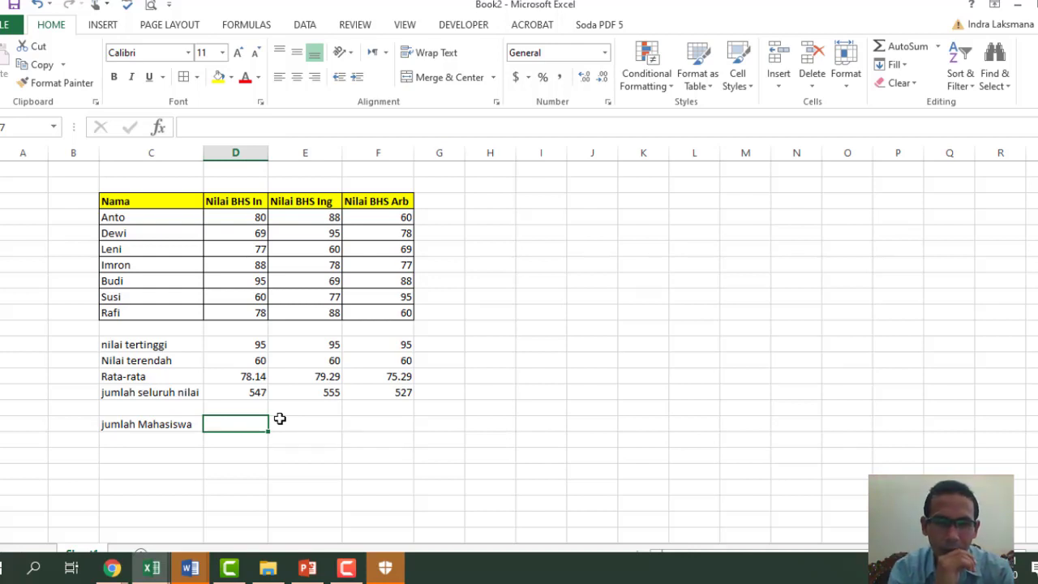
text(=)
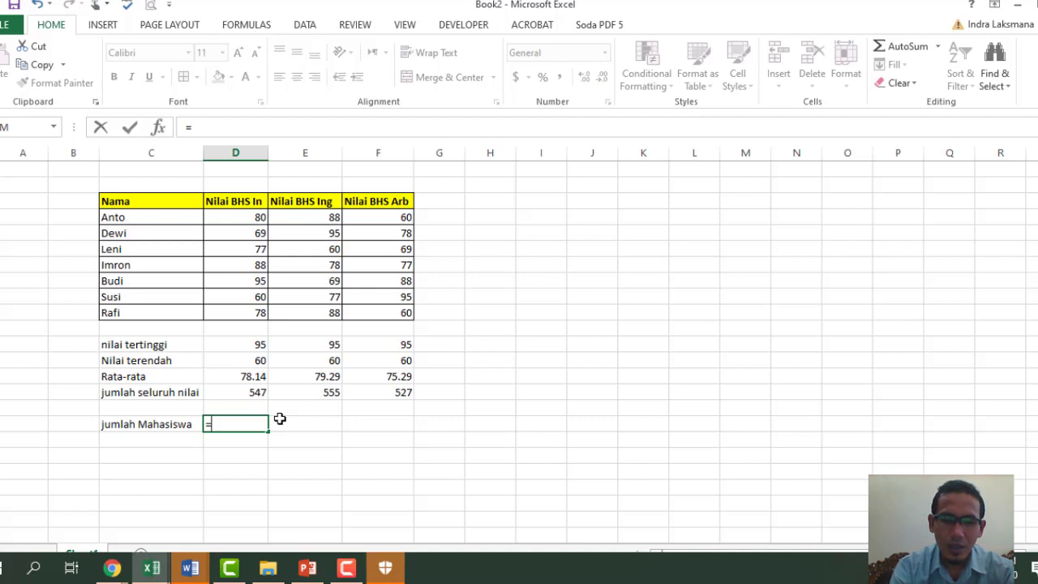
text(count)
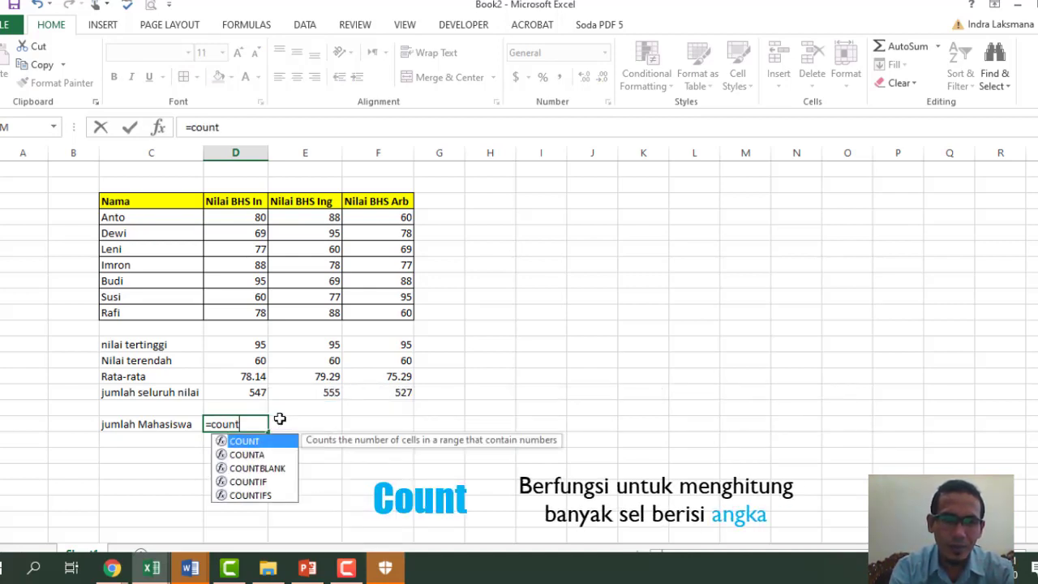
text(()
- Enter =COUNT(D4:D10) and =COUNTA(D4:D10) beside jumlah Mahasiswa, both returning 7
drag(260, 218, 250, 316)
text())
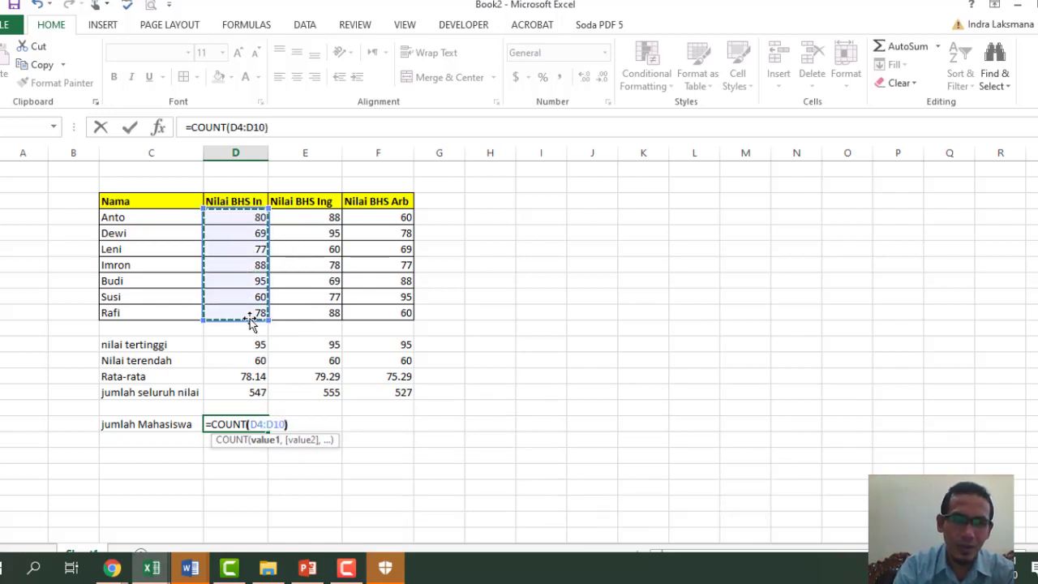
key(Return)
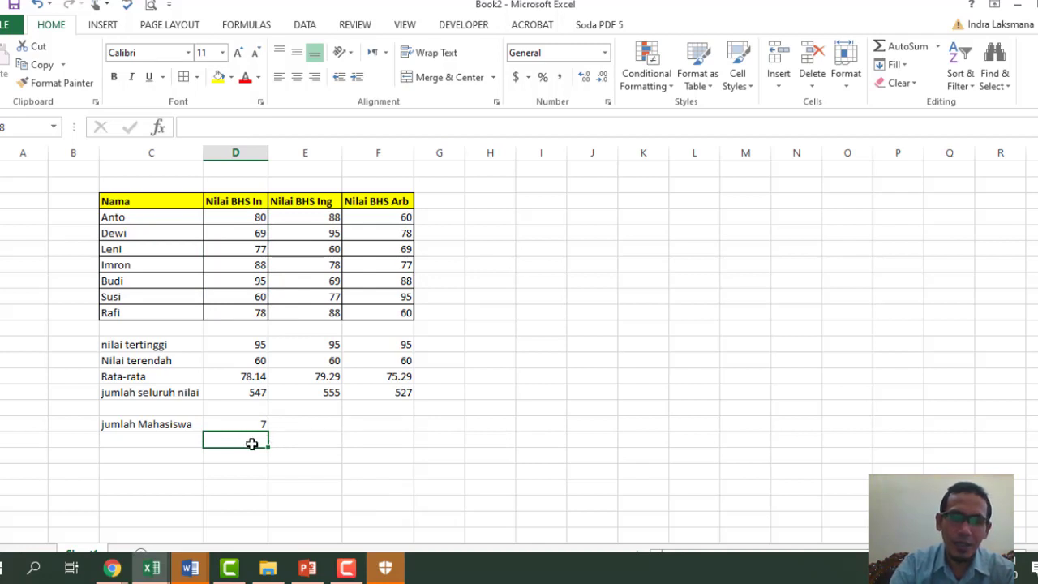
text(=count)
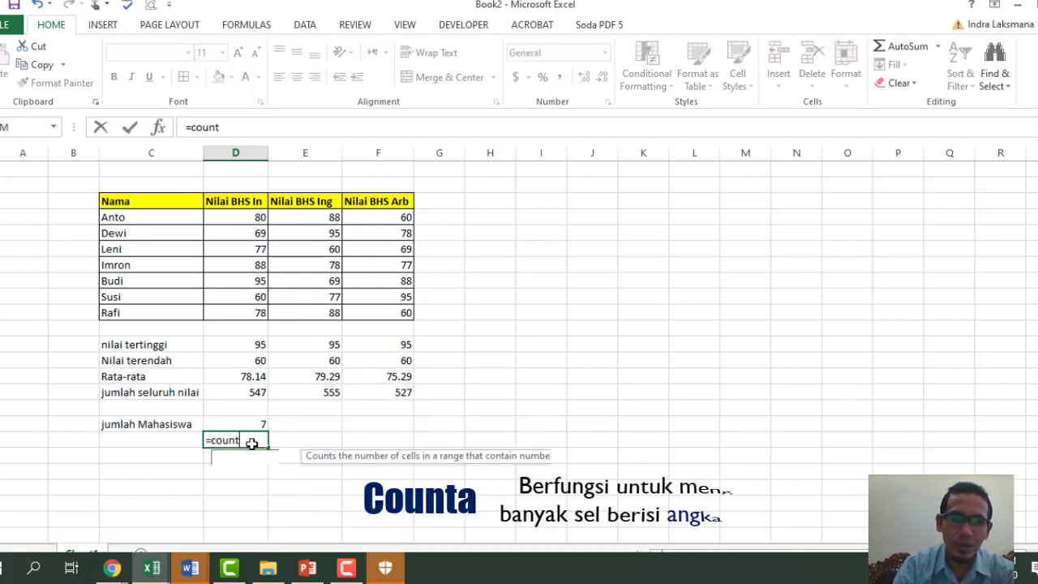
text(a)
key(Tab)
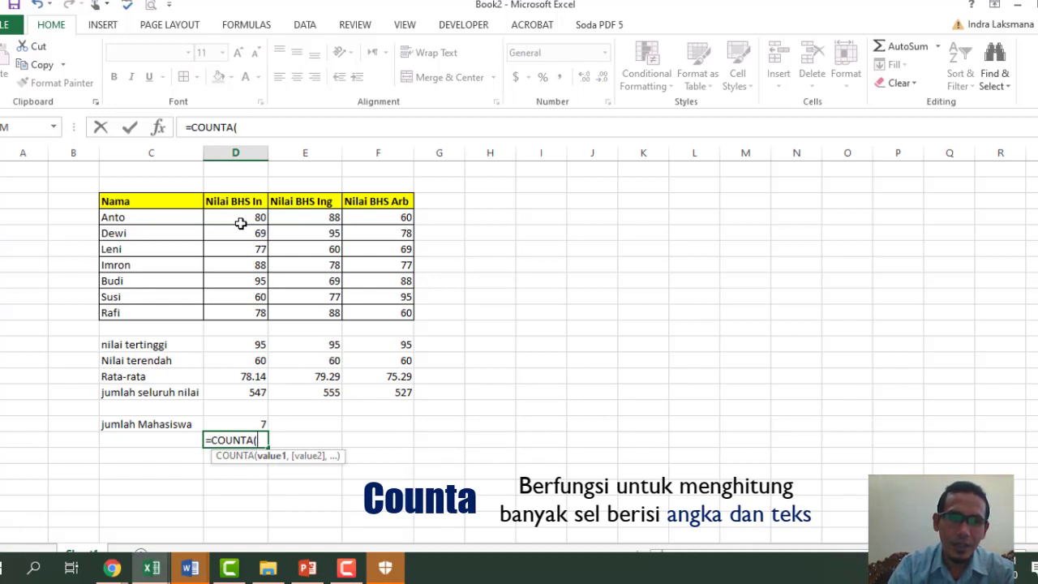
drag(241, 223, 242, 315)
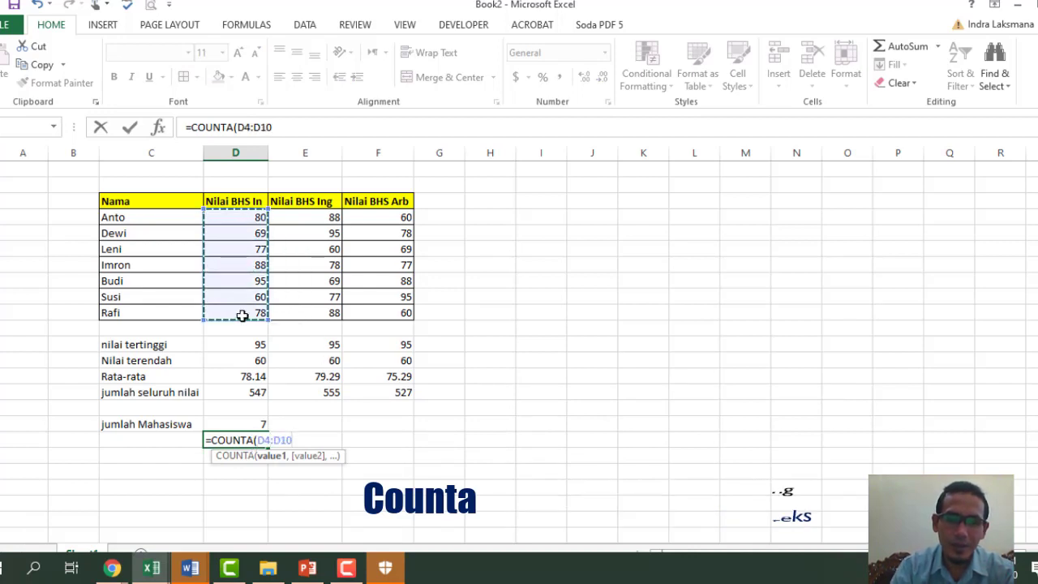
text())
key(Return)
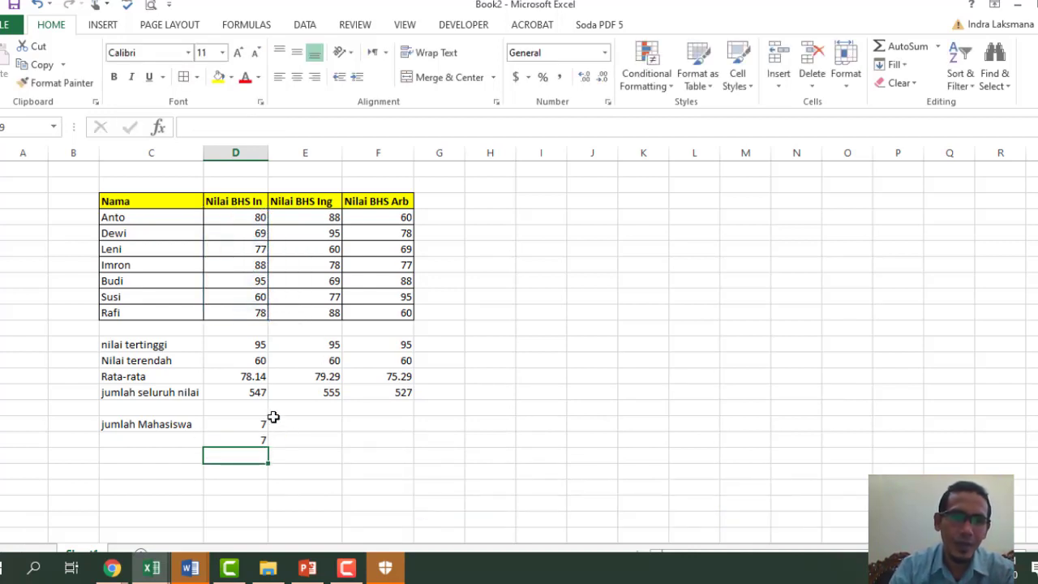
- Compare the COUNT and COUNTA formulas and highlight the counted range D4:D10
click(259, 423)
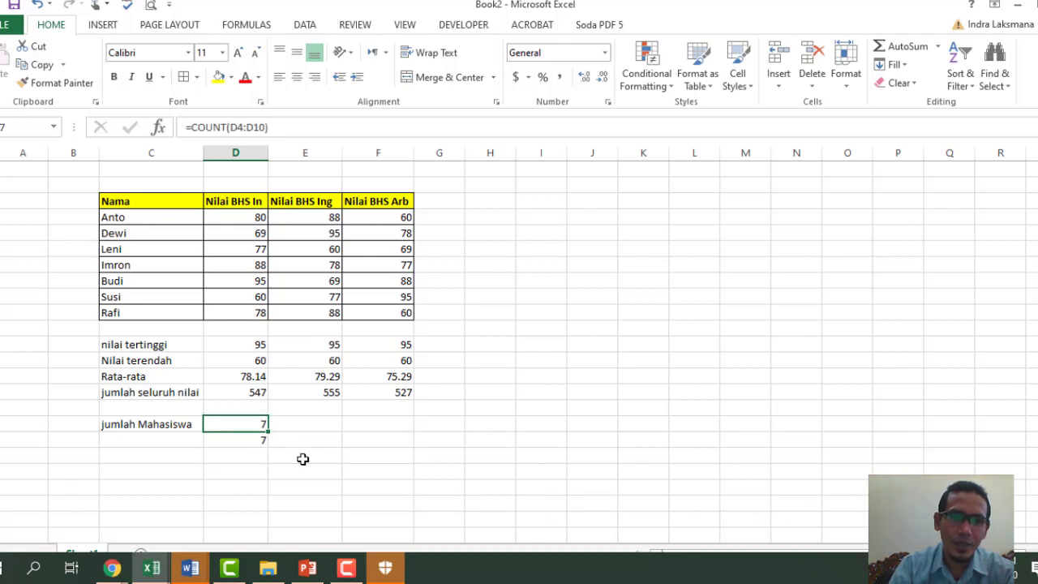
click(244, 436)
click(245, 424)
click(250, 438)
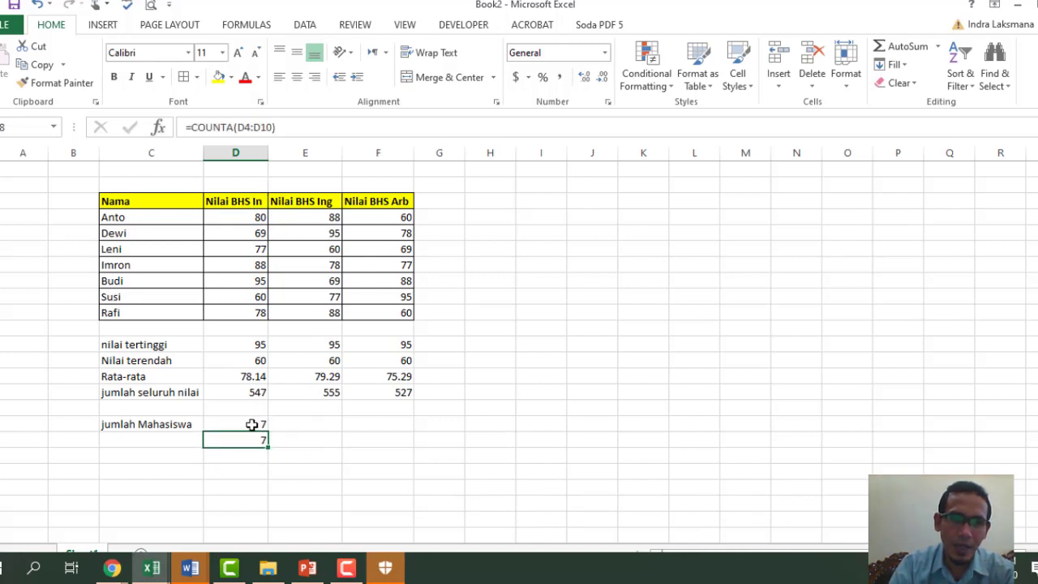
click(253, 424)
click(252, 438)
click(252, 421)
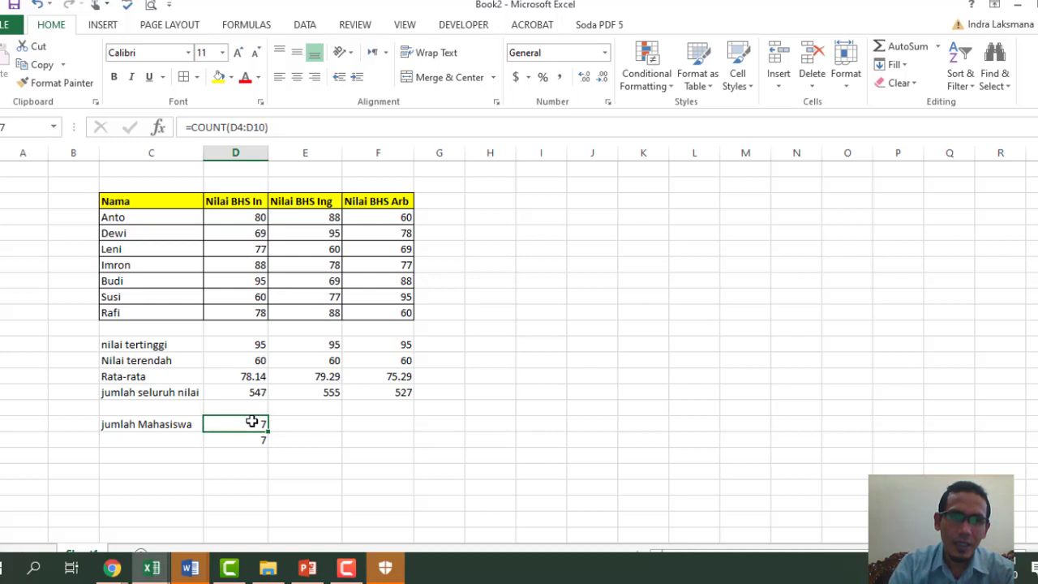
drag(242, 218, 244, 329)
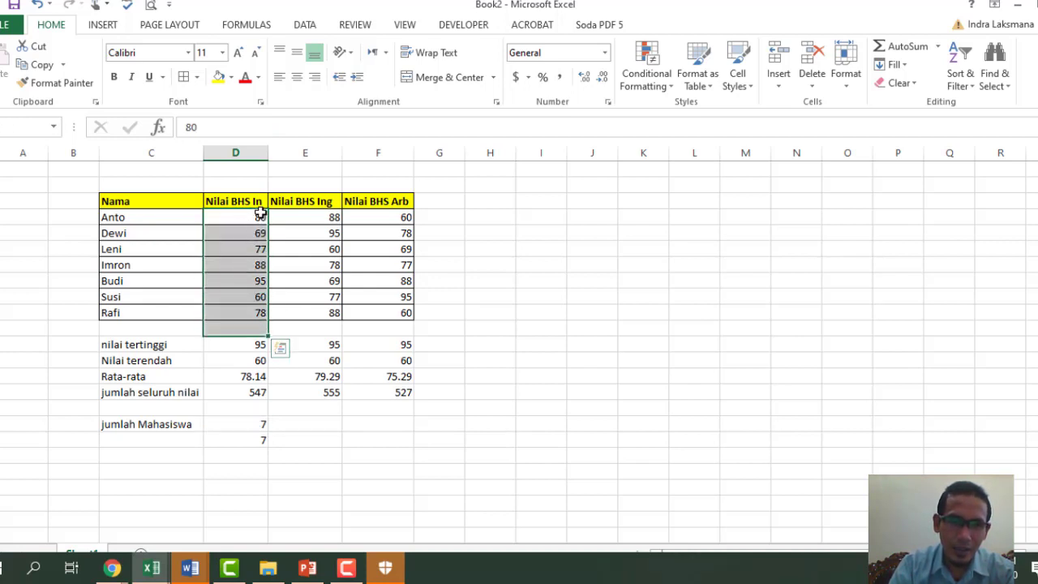
- Change the COUNT formula's range to the names C4:C10, which makes it return 0
click(244, 313)
click(255, 423)
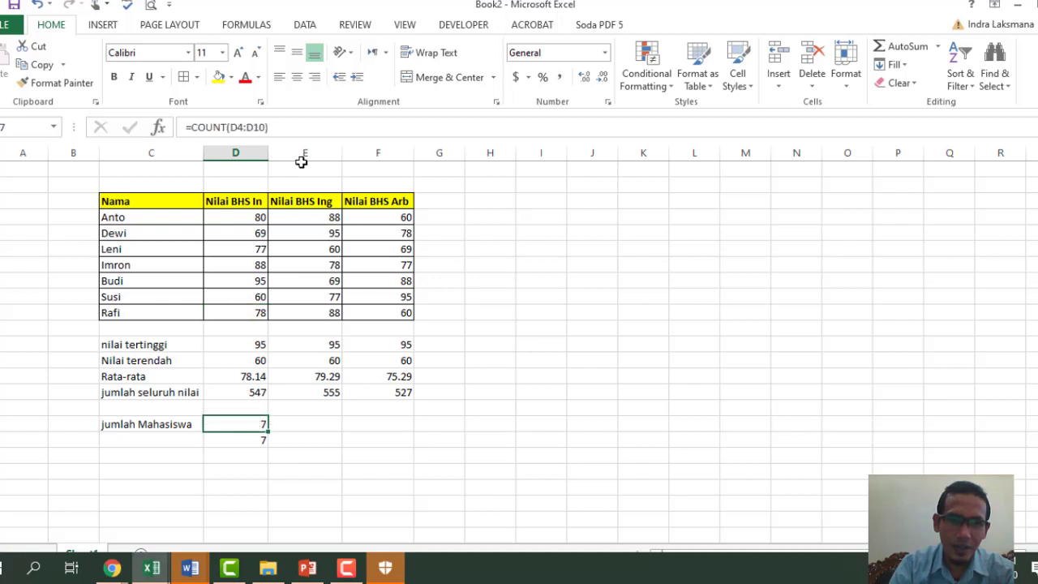
drag(268, 127, 240, 127)
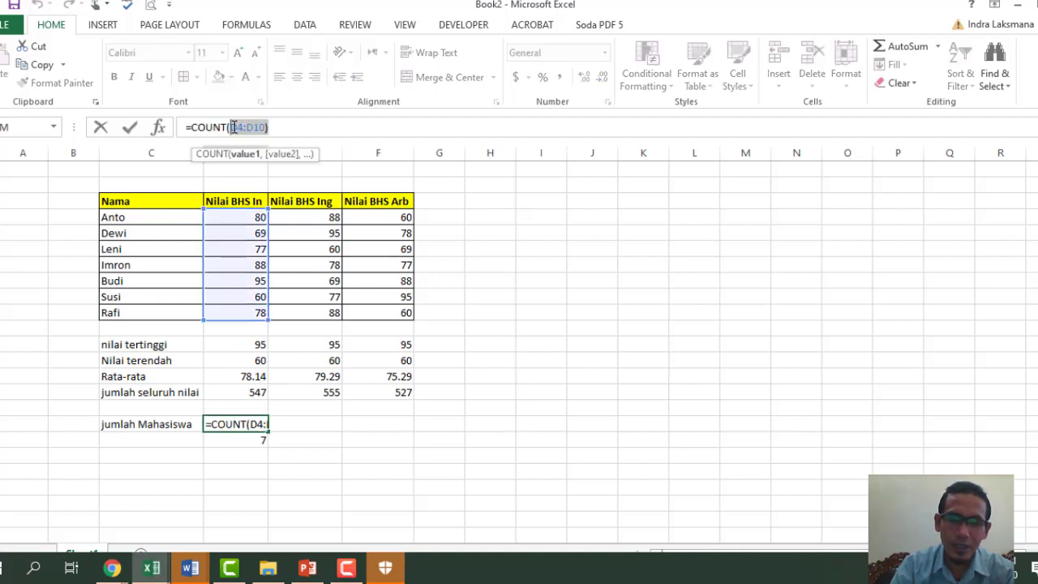
key(BackSpace)
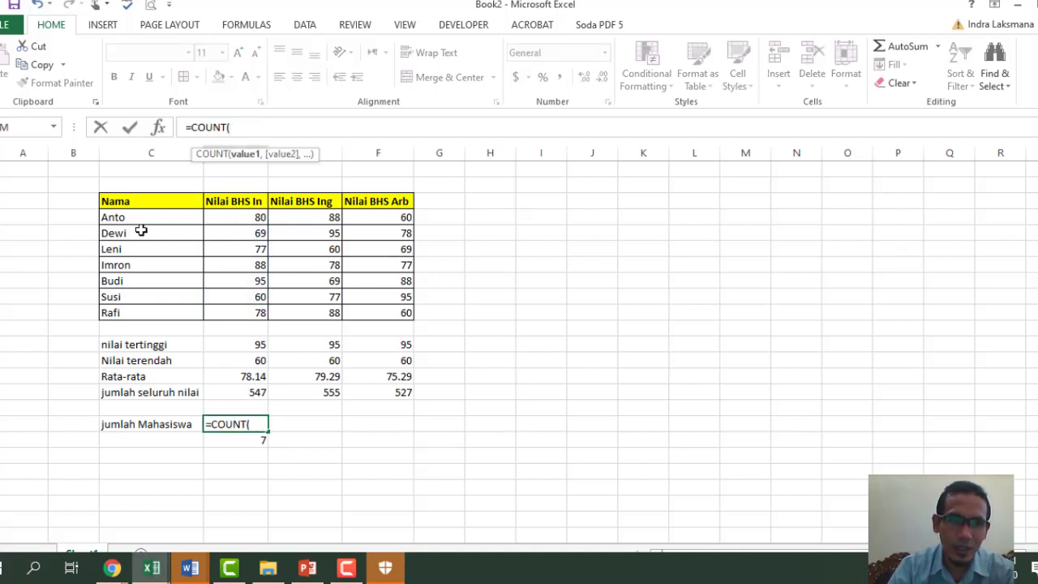
drag(144, 216, 149, 316)
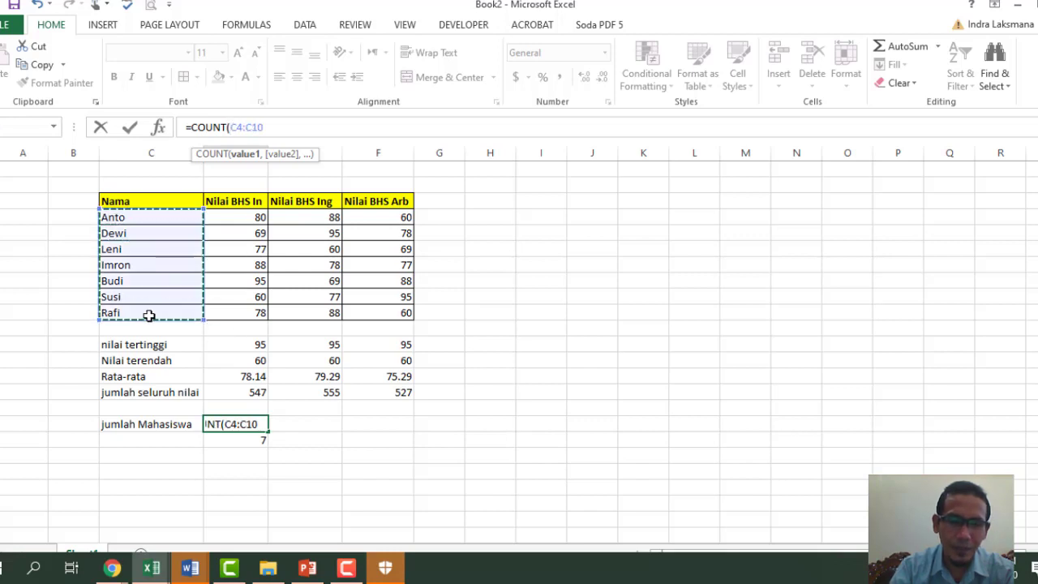
text())
key(Return)
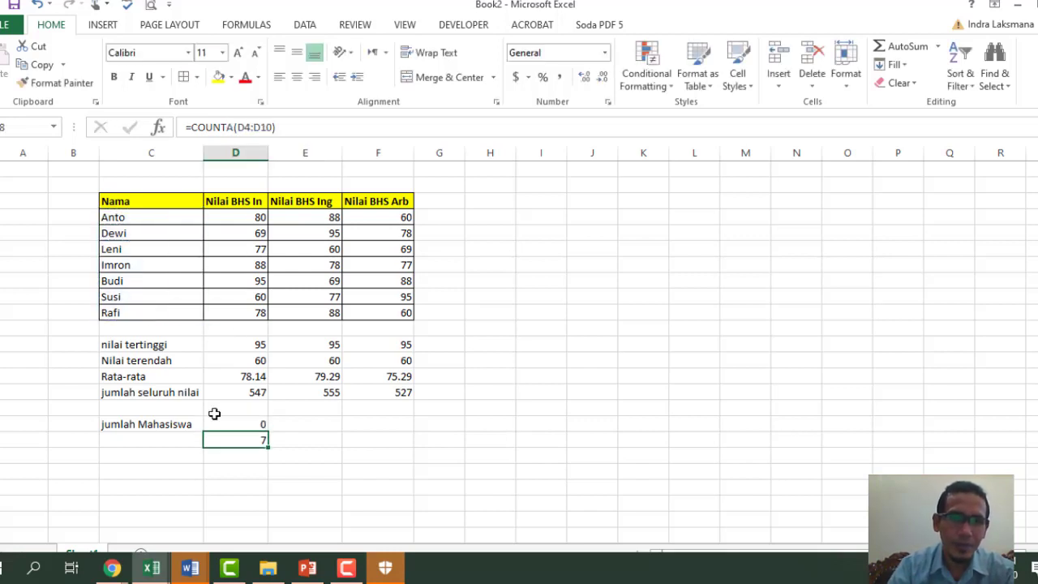
click(236, 423)
- Change the COUNTA formula's range to the names C4:C10, keeping its result at 7
click(249, 441)
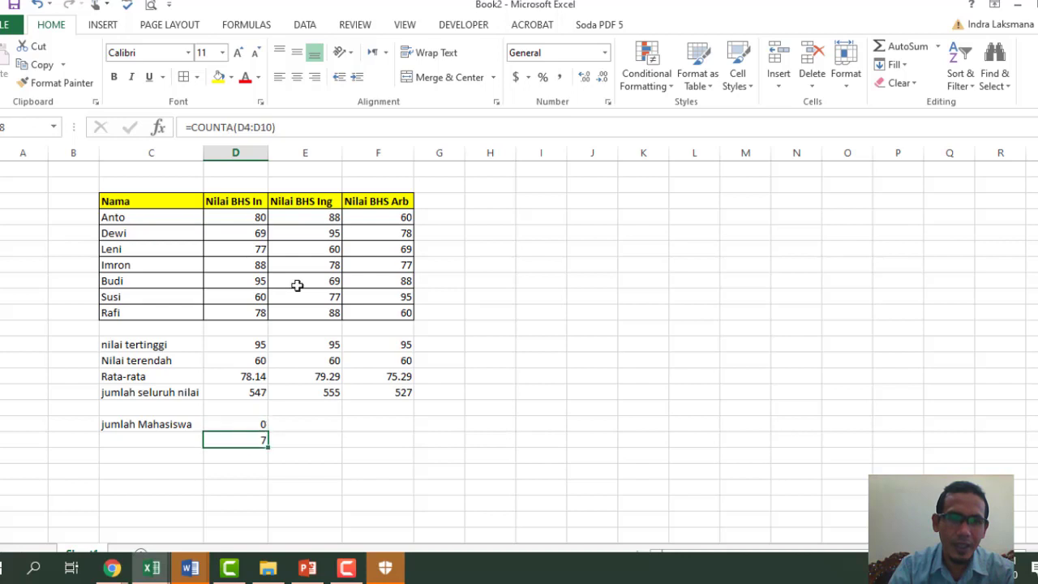
drag(274, 129, 240, 134)
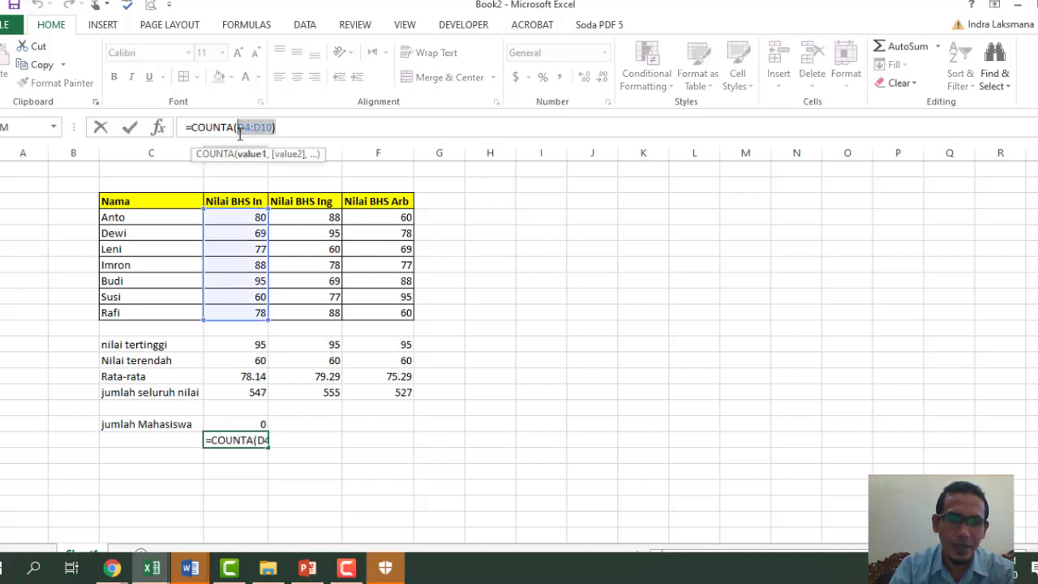
key(BackSpace)
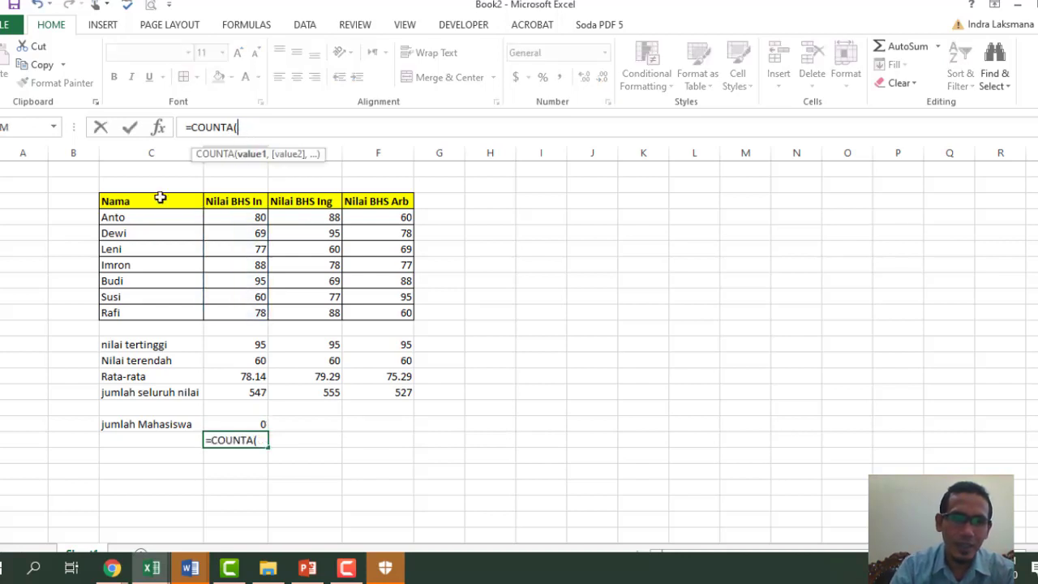
drag(140, 222, 145, 309)
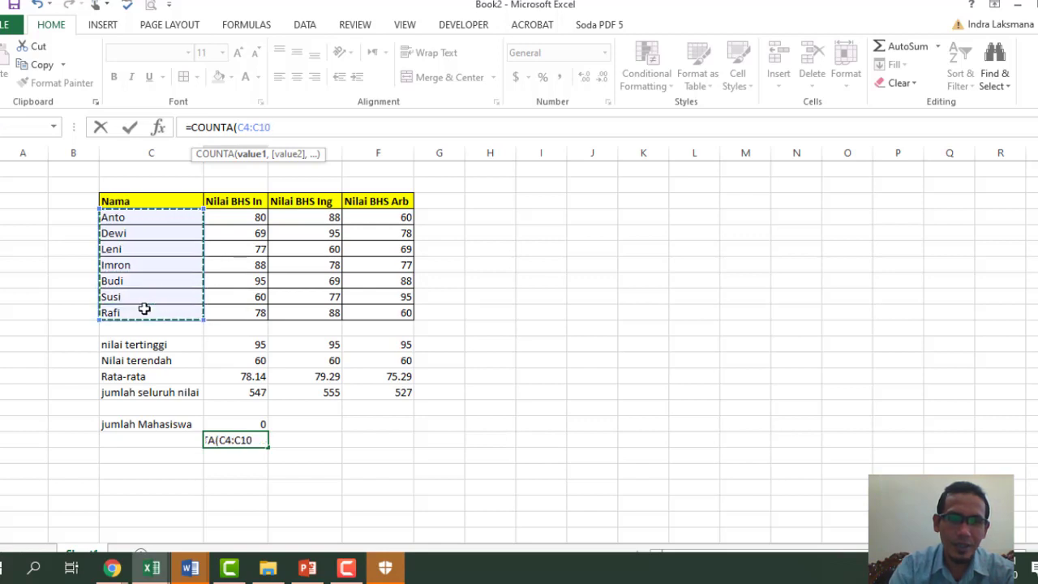
key(Return)
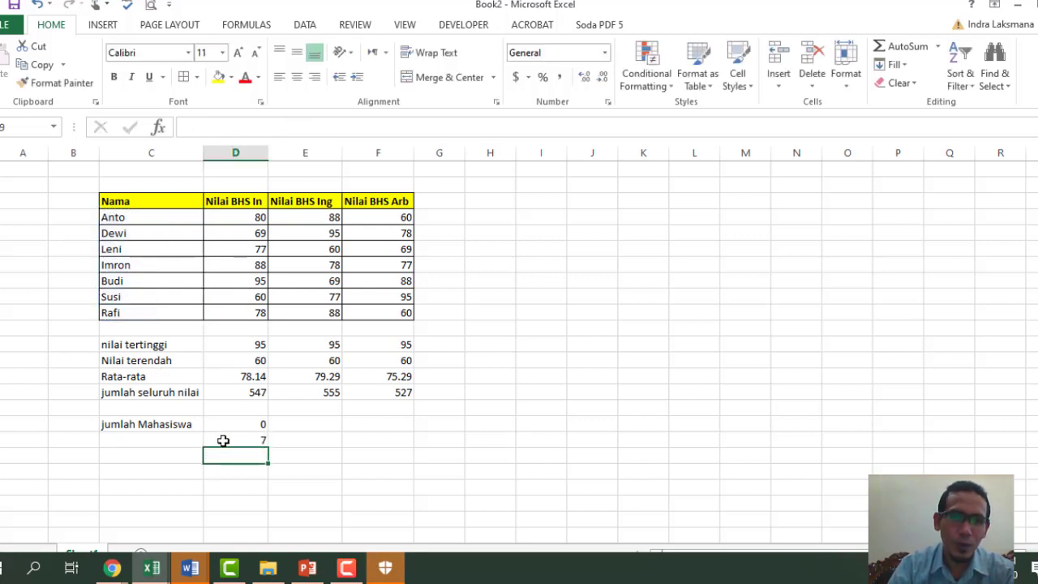
- Compare the two results: COUNT(C4:C10) gives 0 while COUNTA(C4:C10) gives 7
click(223, 439)
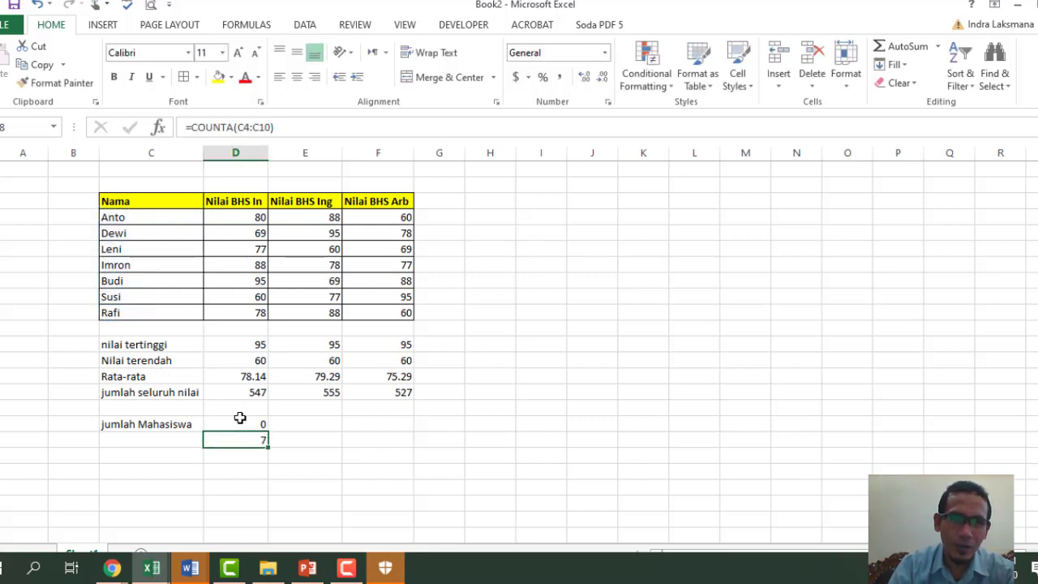
click(240, 417)
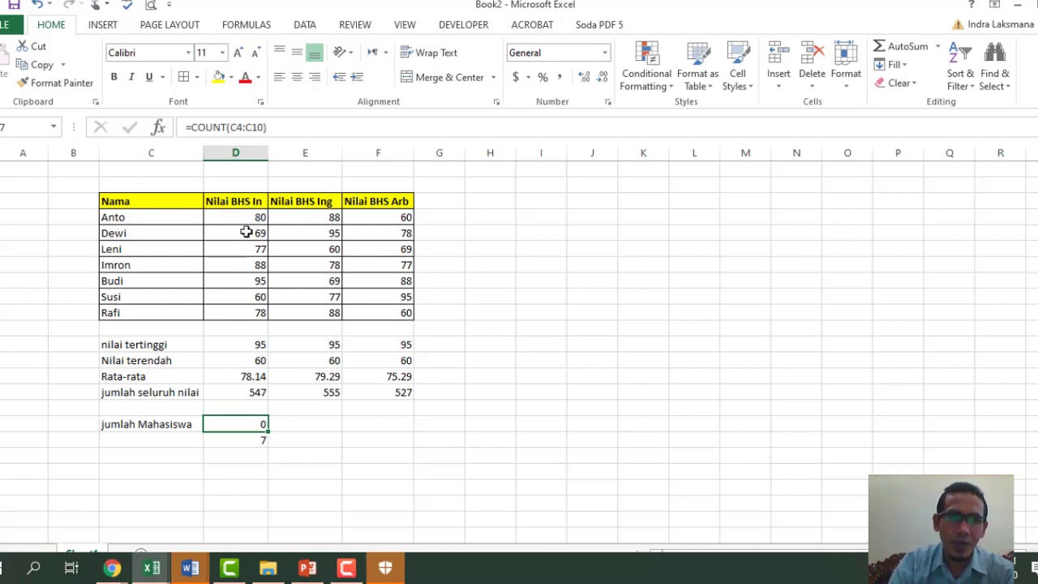
click(255, 439)
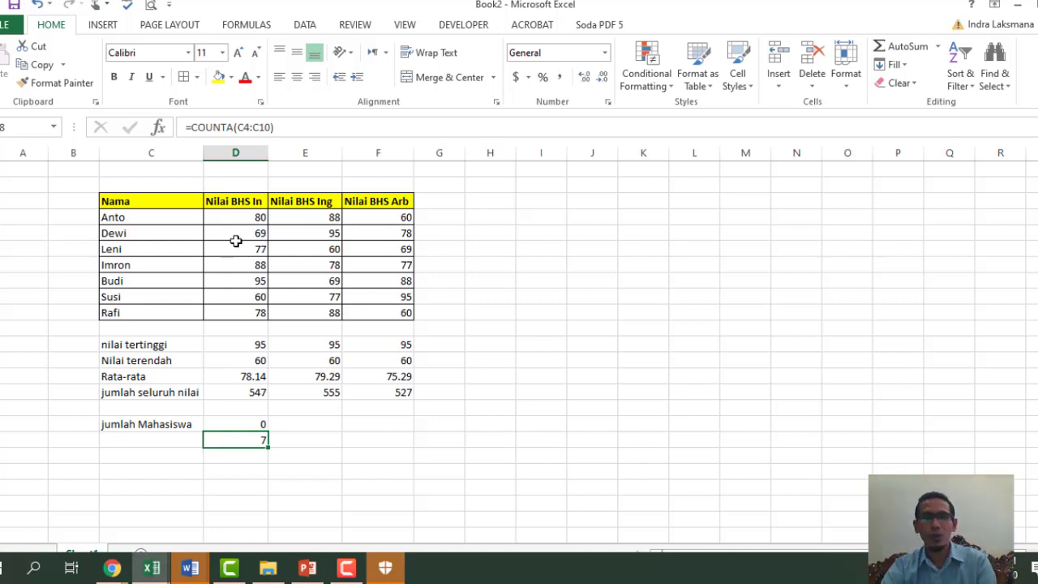
click(262, 424)
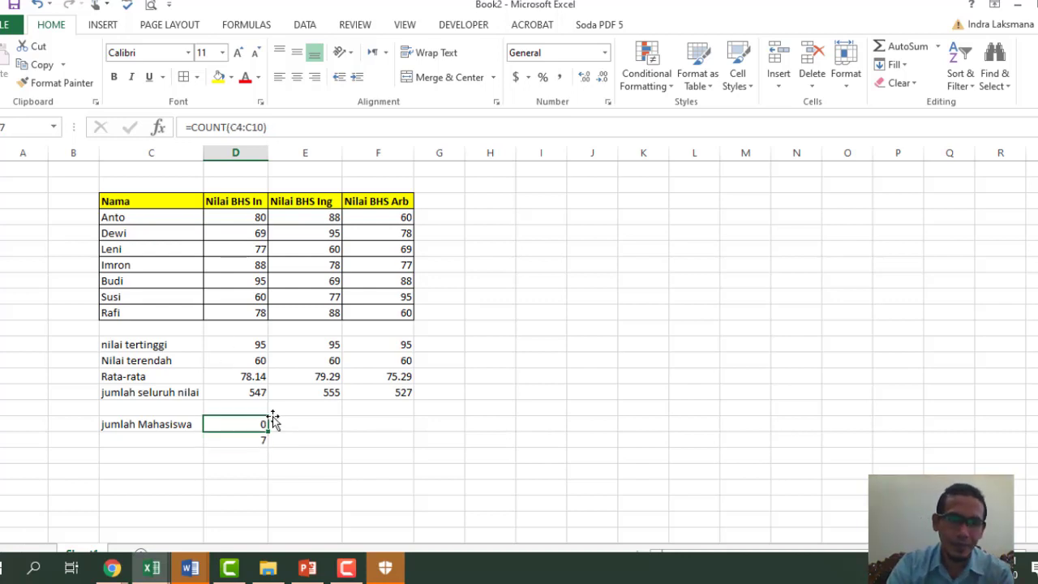
click(473, 436)
click(229, 424)
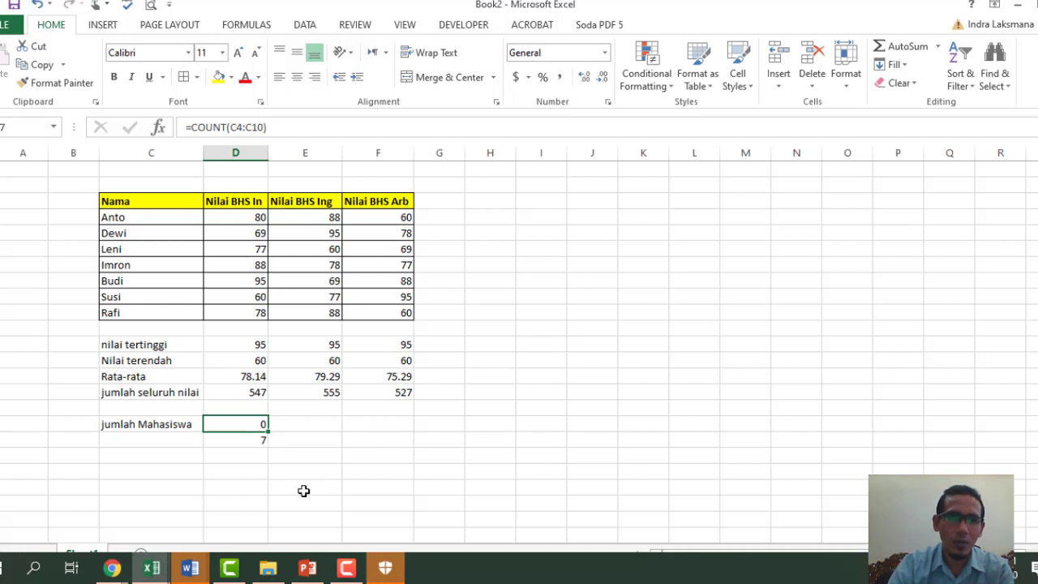
click(233, 451)
- Add the label 'jumlah MHS tdk hadir' and clear the third student's Nilai BHS In score in D5
click(143, 455)
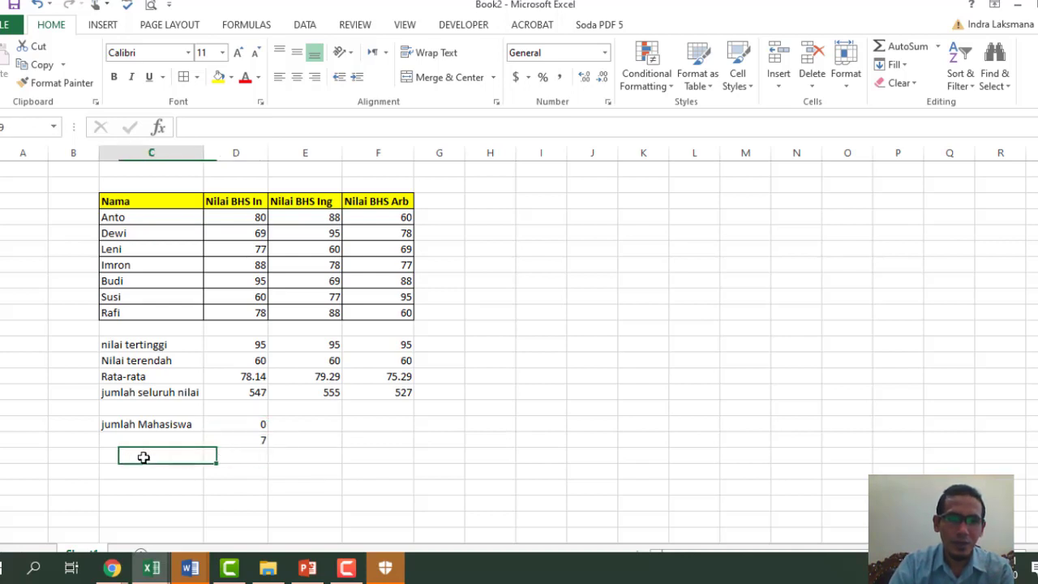
text(j)
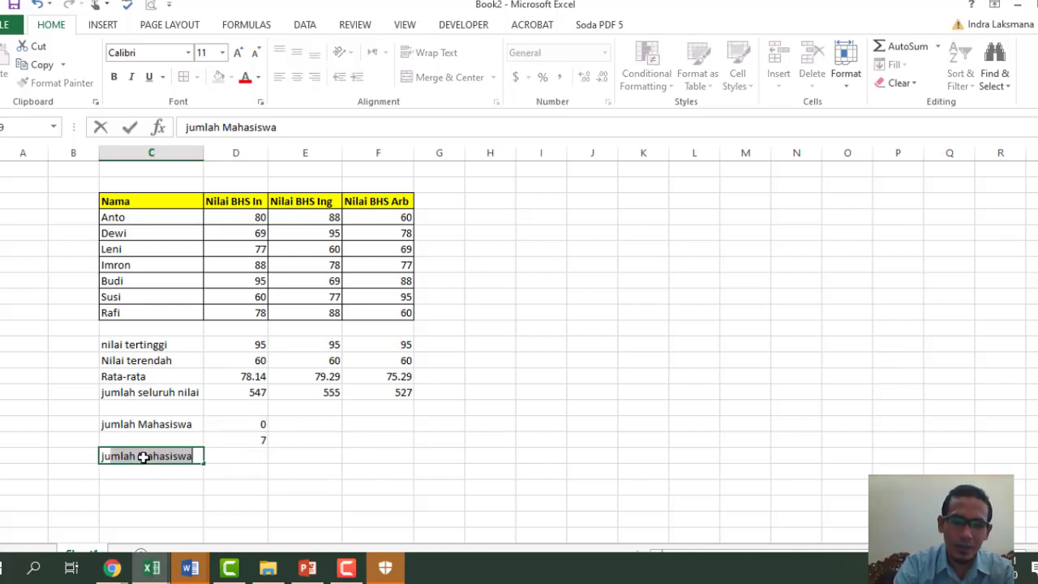
text(umlah )
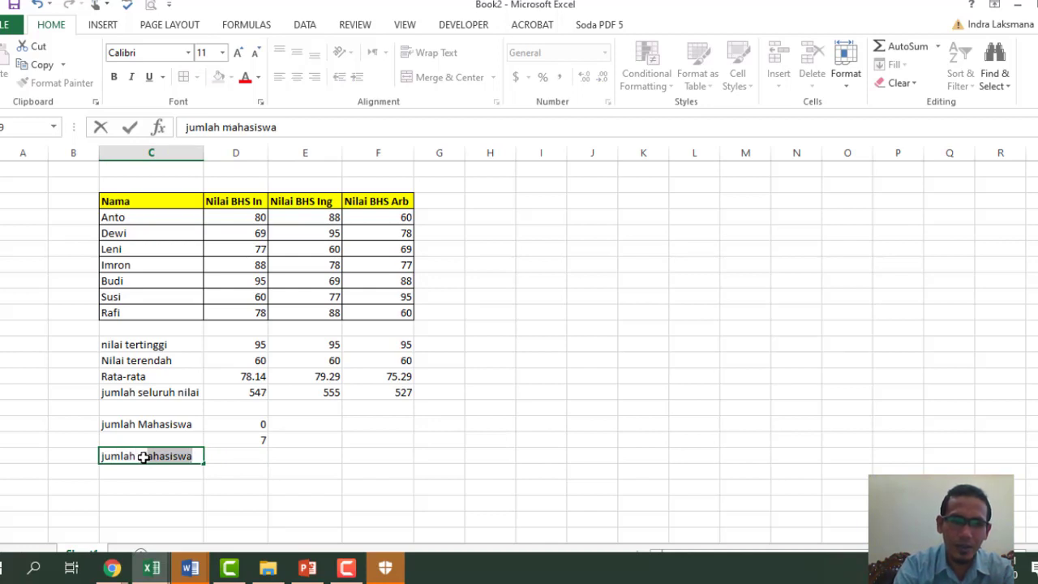
text(m)
key(BackSpace)
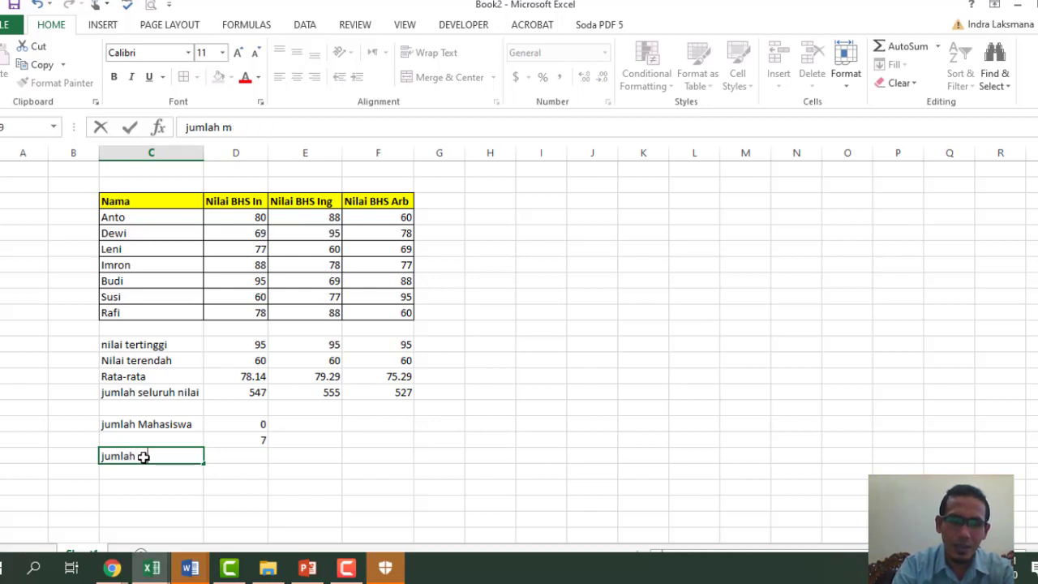
key(BackSpace)
text(MHS tdk hadir)
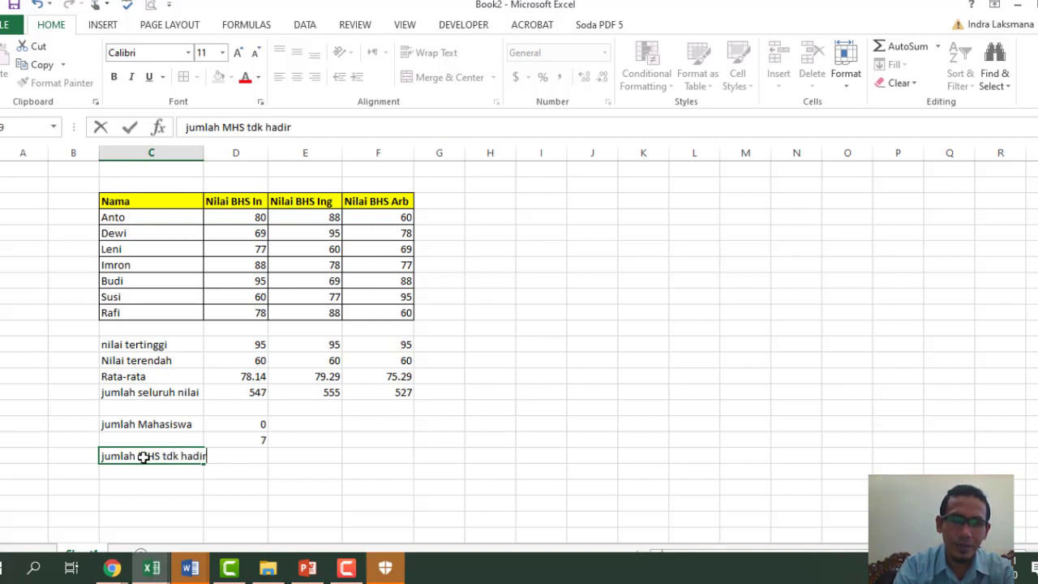
key(Return)
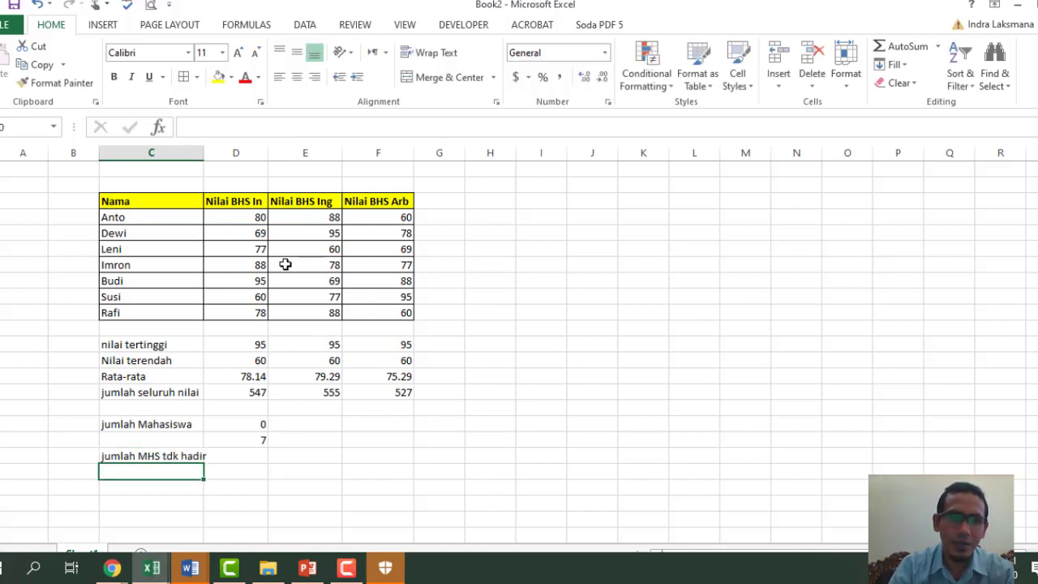
click(248, 247)
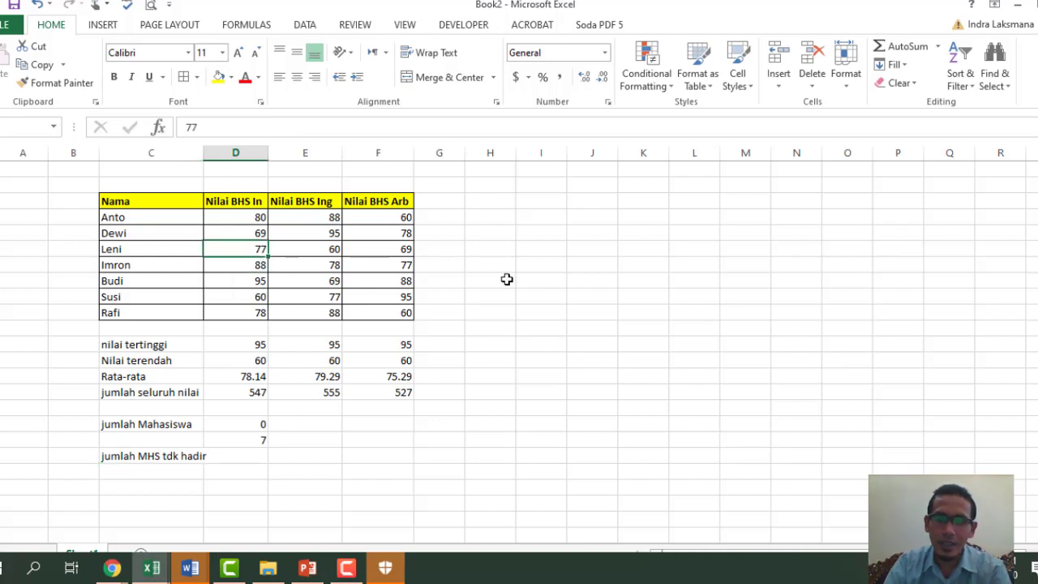
key(Delete)
- Clear the sixth student's Nilai BHS In score to mark a second absence
click(435, 459)
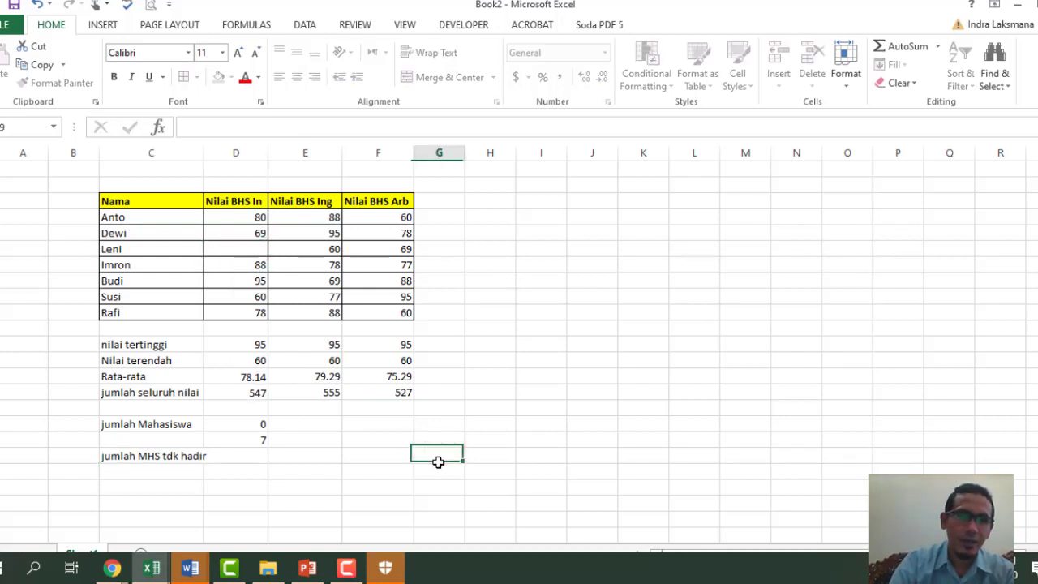
click(246, 459)
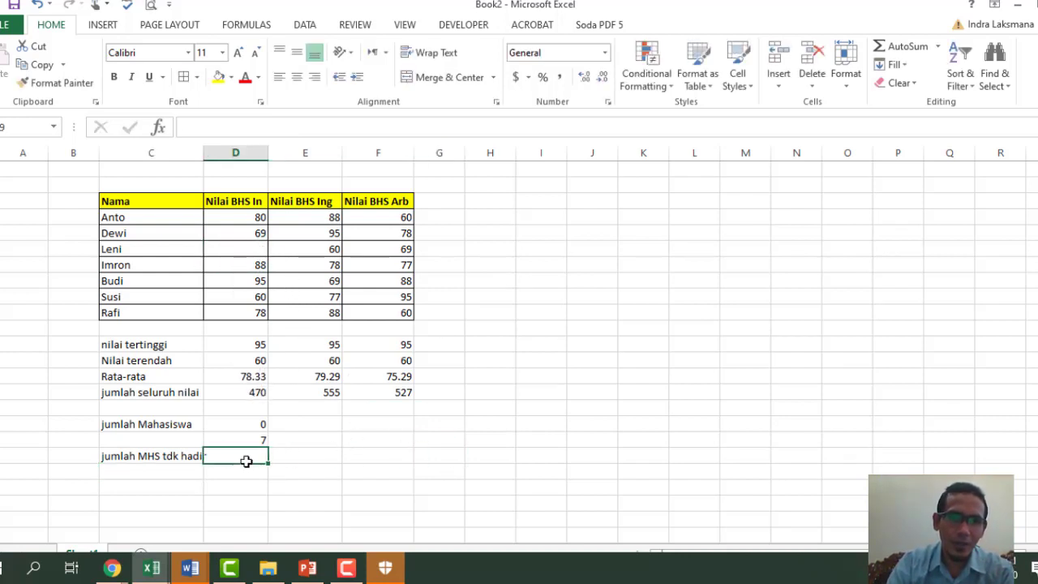
click(244, 244)
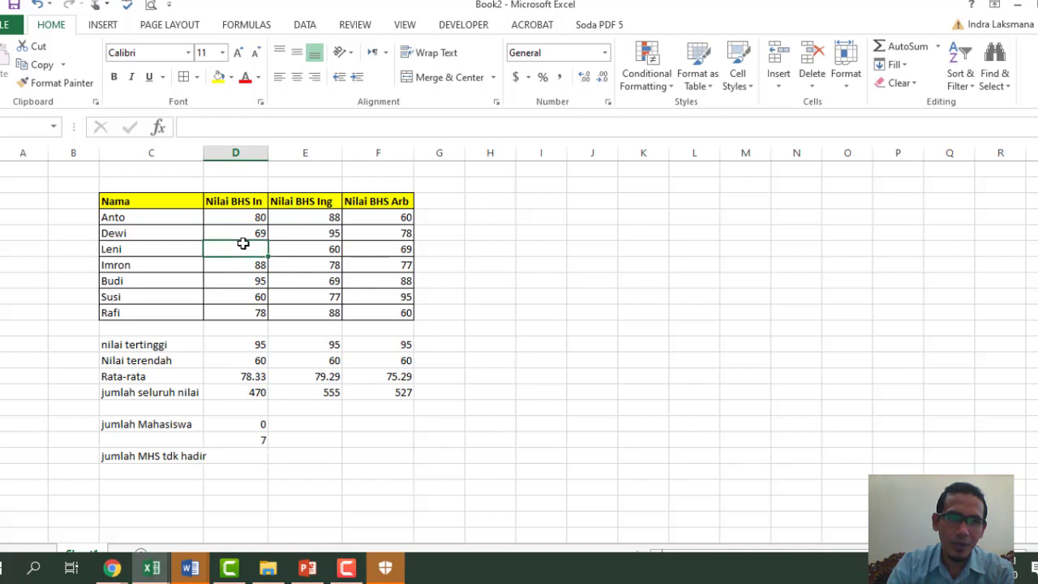
click(249, 300)
key(Delete)
click(388, 418)
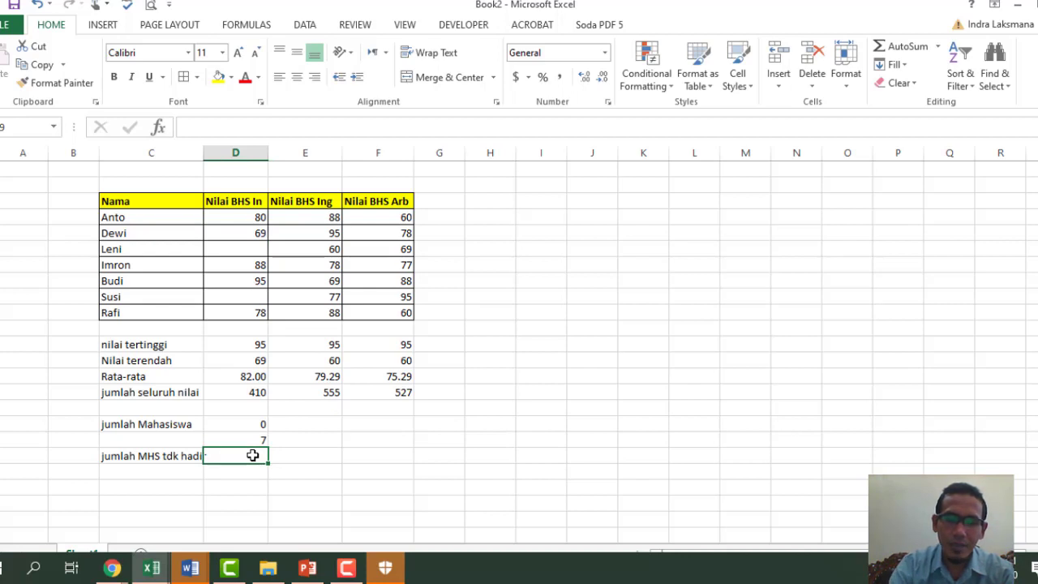
- Enter =COUNTBLANK(D4:D10) beside the absent-students label, showing 2
text(=cou)
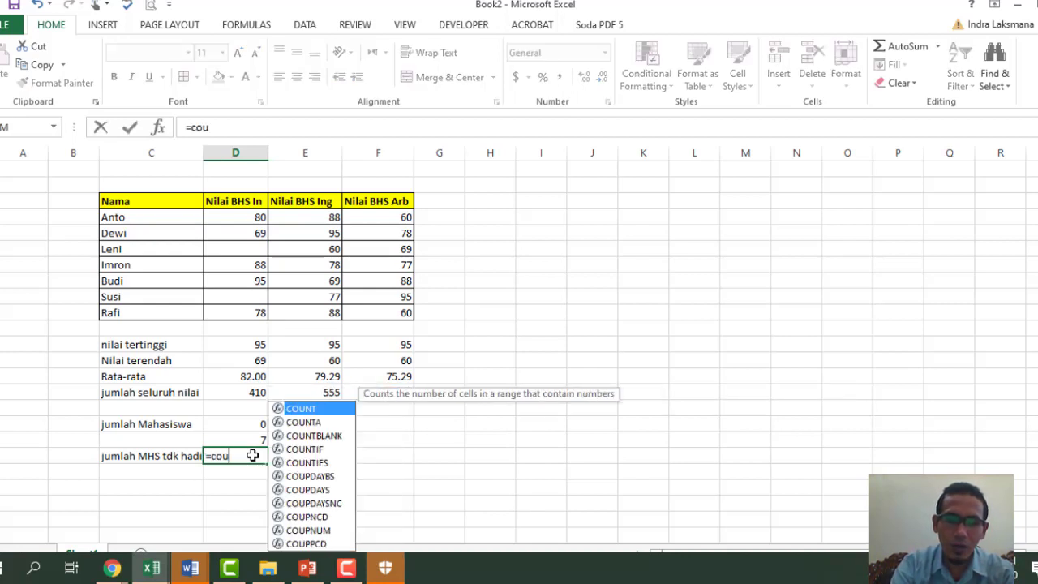
text(nt)
key(Down)
key(Down)
key(Tab)
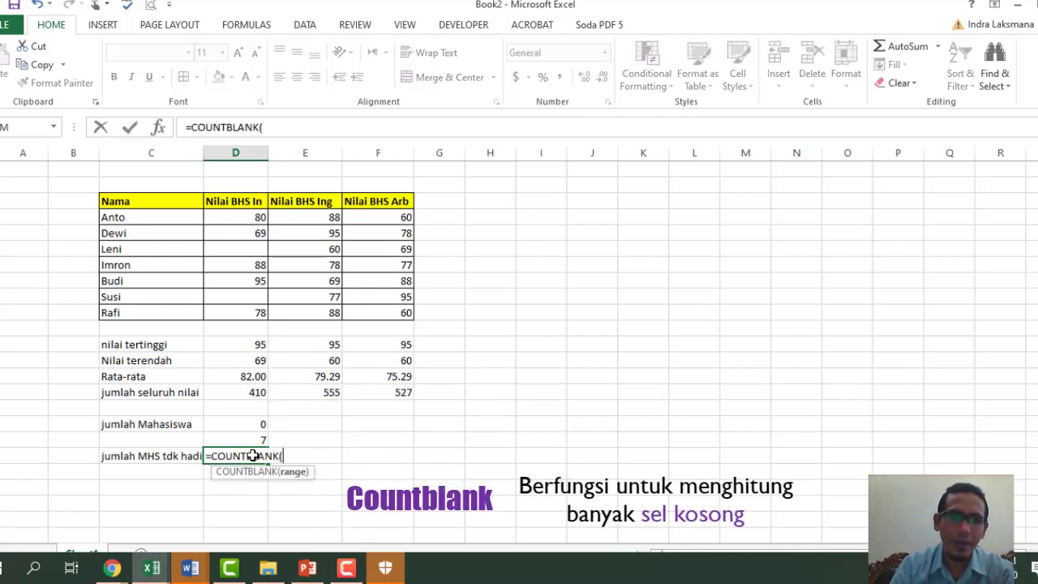
drag(229, 219, 225, 309)
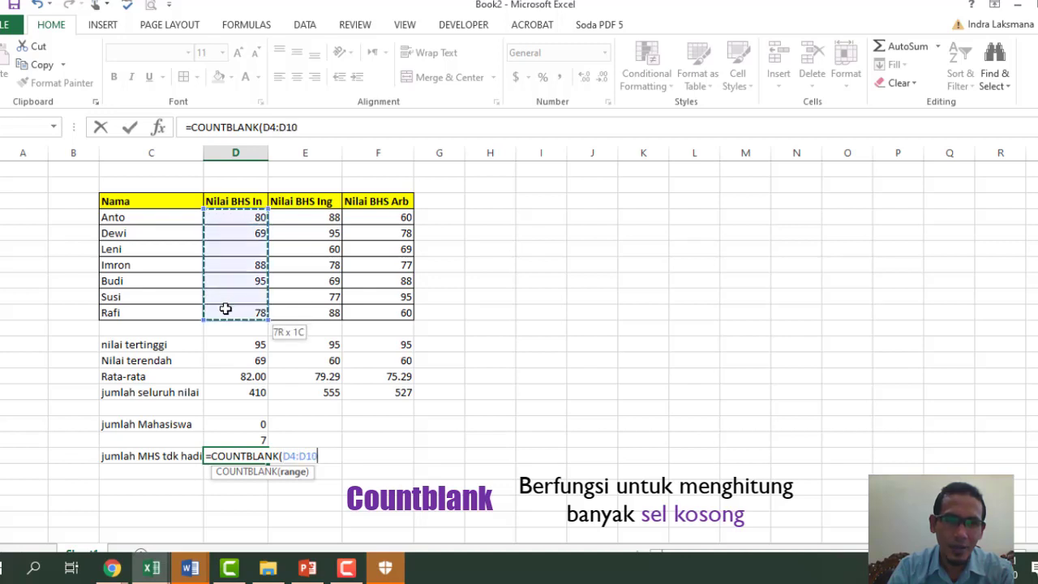
key(Return)
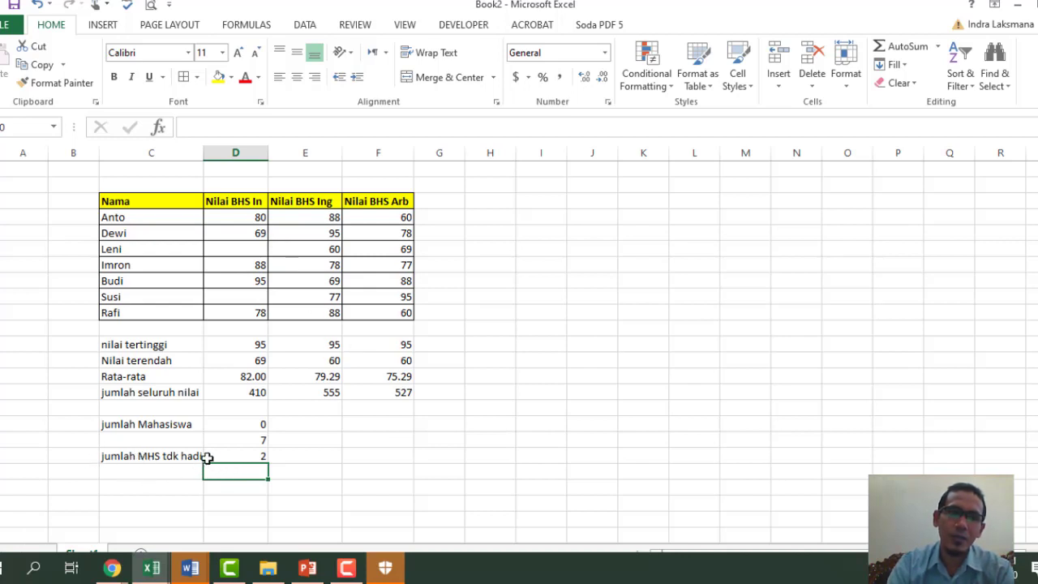
click(241, 249)
click(240, 297)
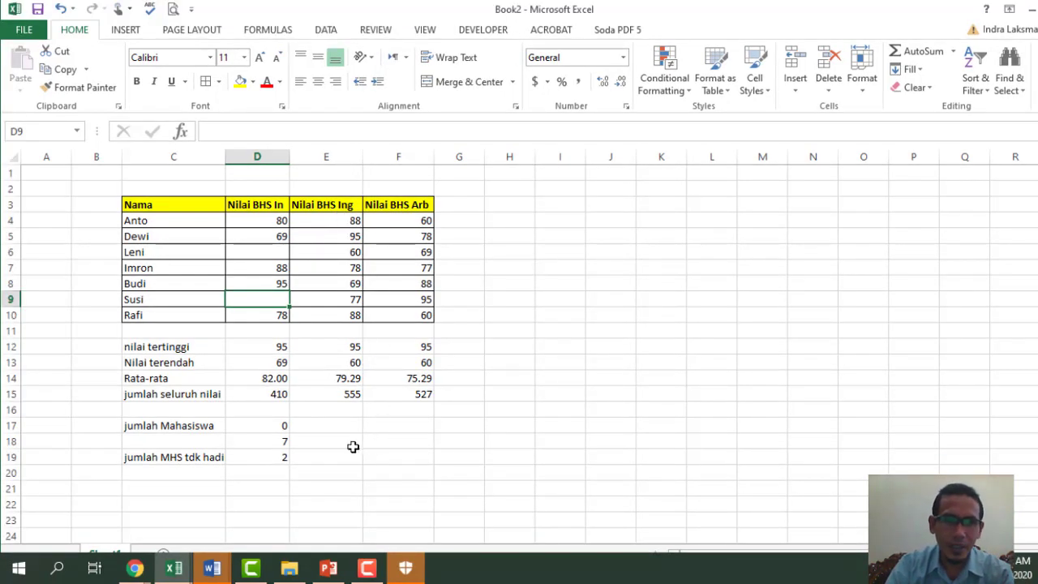
- Enter the label 'jumlah mhs nilai 70' in C21
click(344, 475)
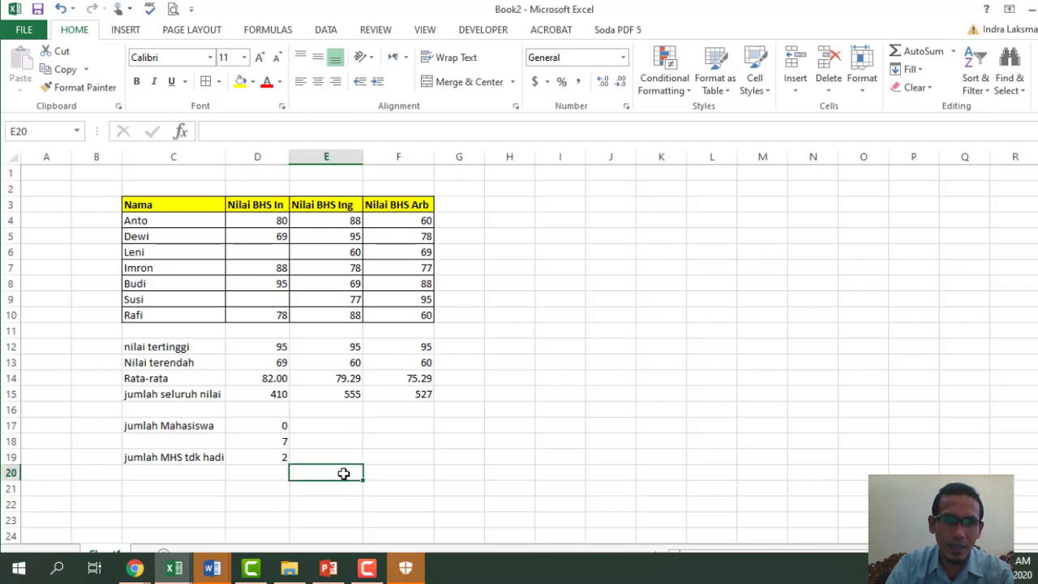
click(154, 494)
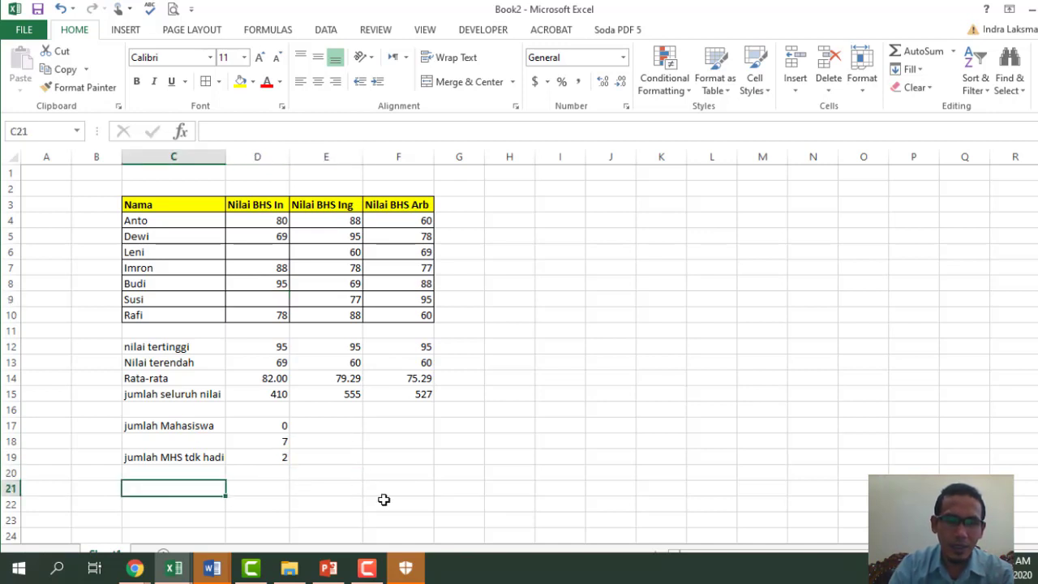
text(jumlah mhs nilai)
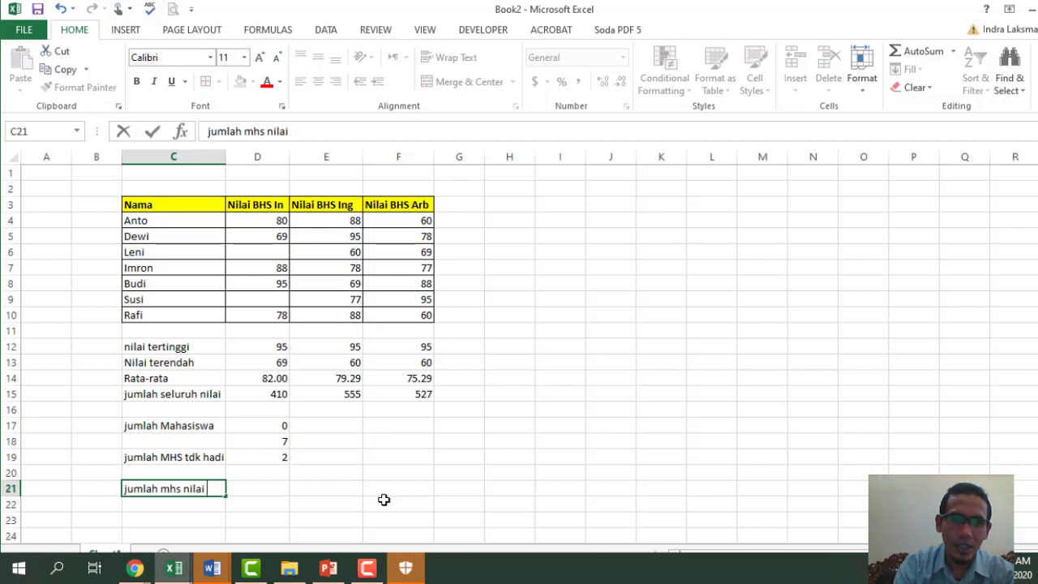
text(70)
key(Return)
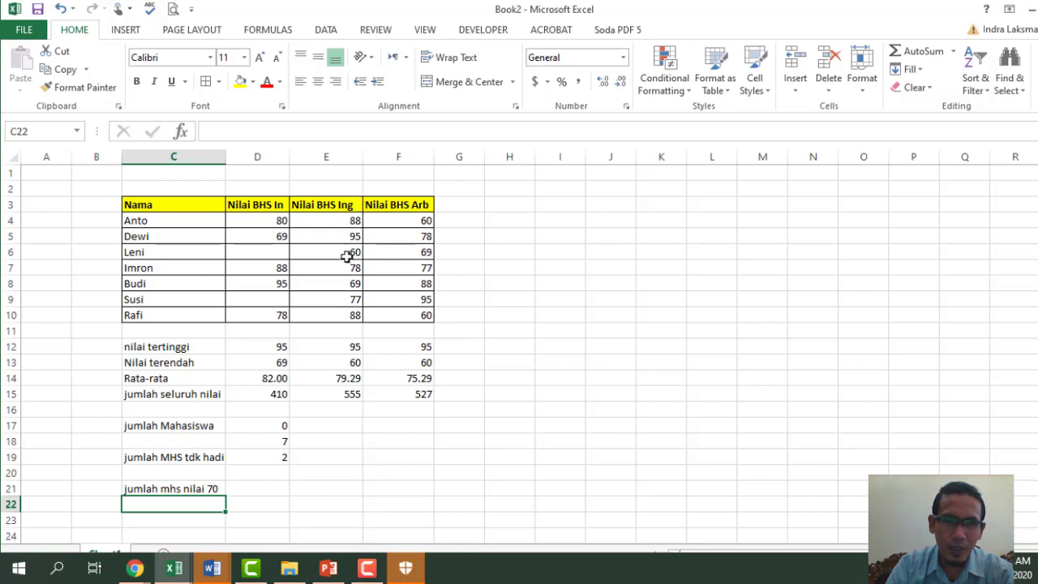
- Change the Nilai BHS Ing scores in E6 and E4 to 70
click(347, 253)
text(7)
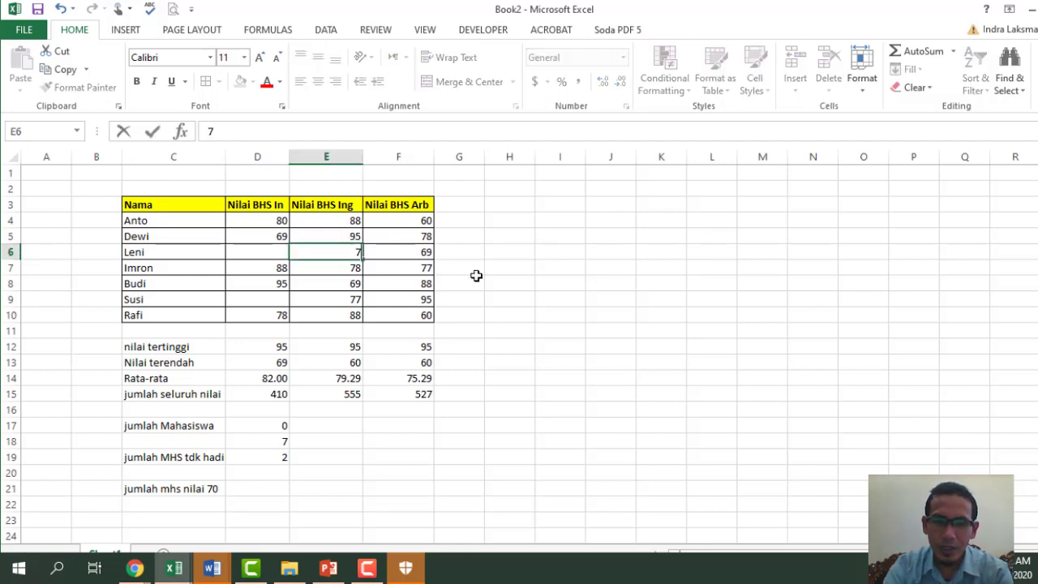
text(0)
click(347, 221)
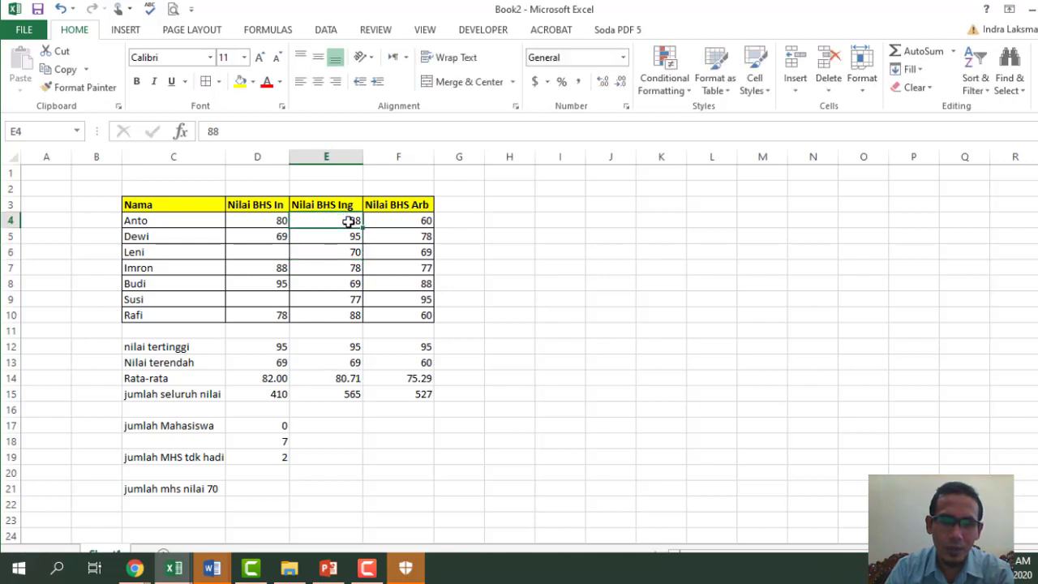
text(70)
key(Return)
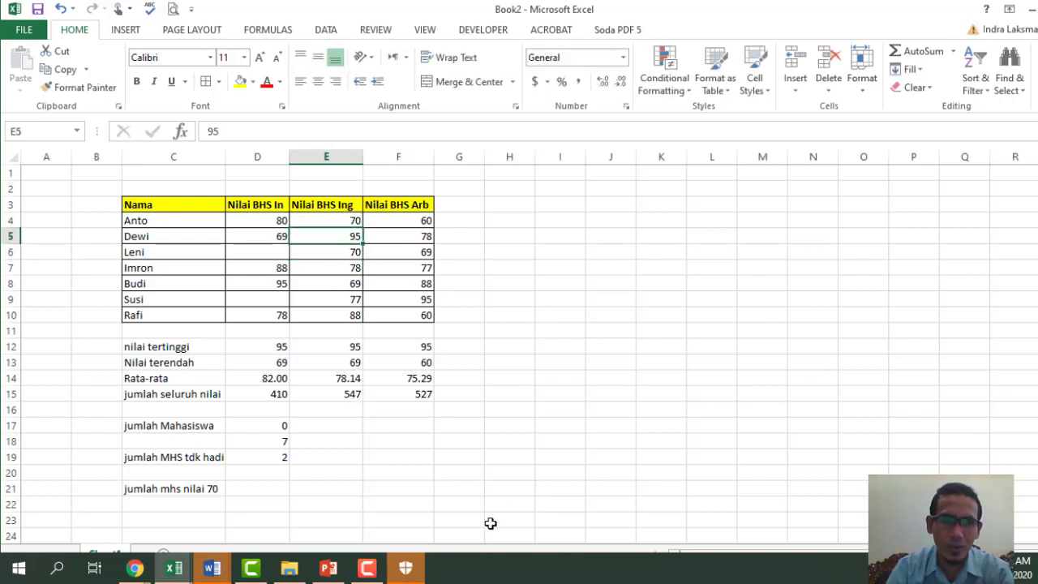
click(336, 489)
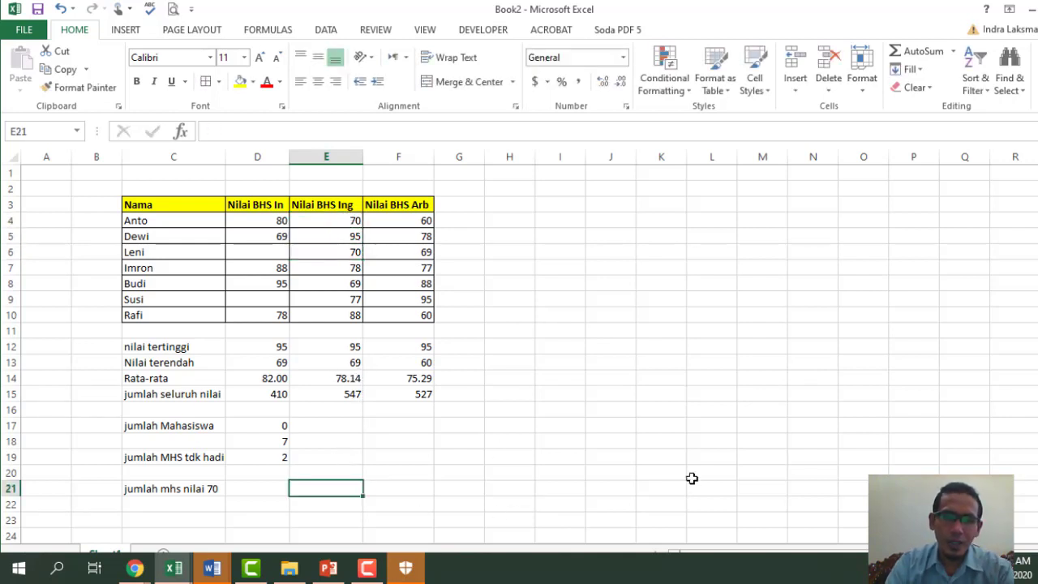
- Enter =COUNTIF(E4:E10,70) in E21 to count English scores of 70
text(=)
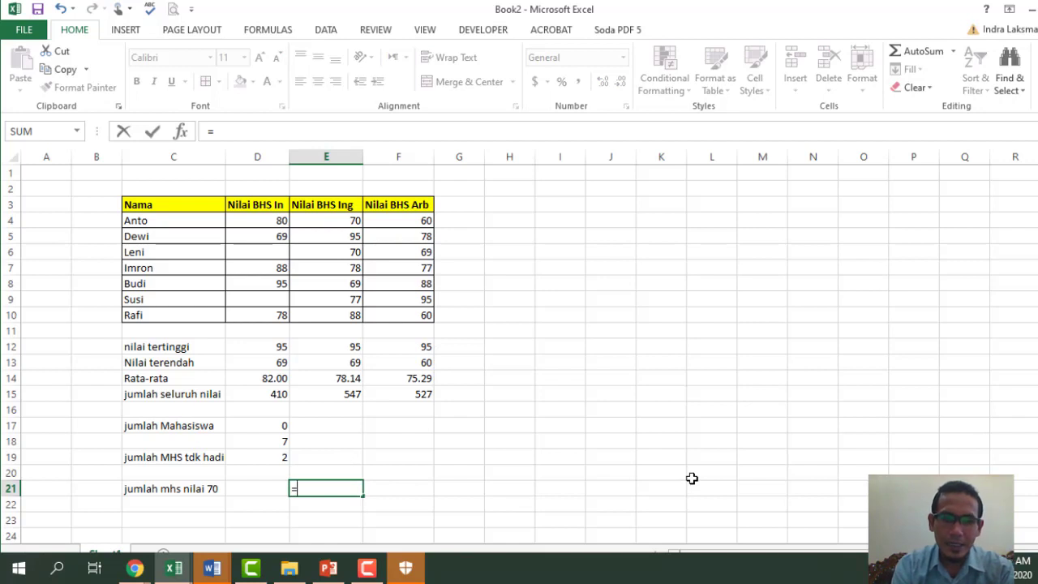
text(coun)
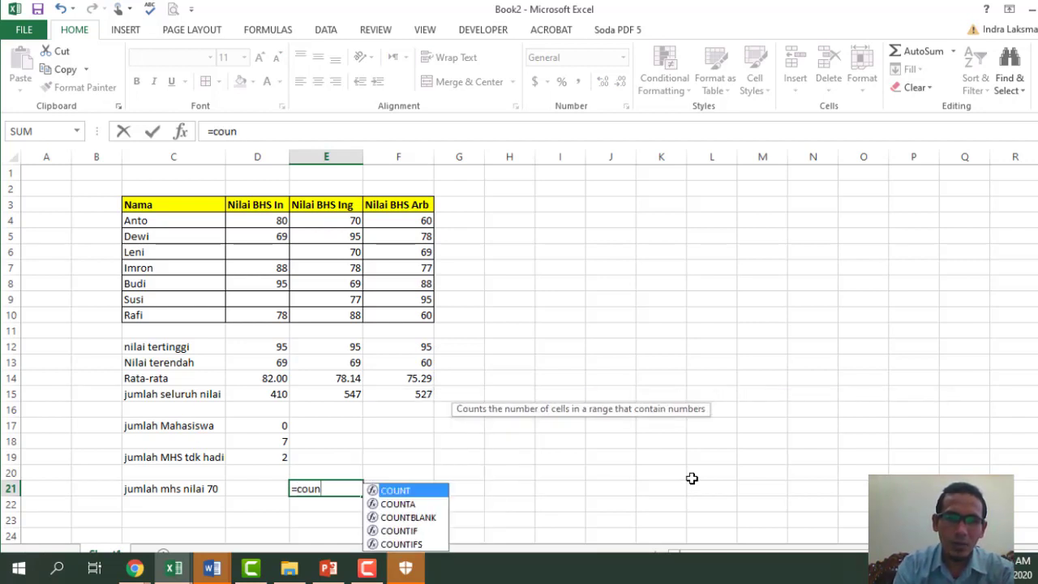
key(Down)
text(tif)
key(Tab)
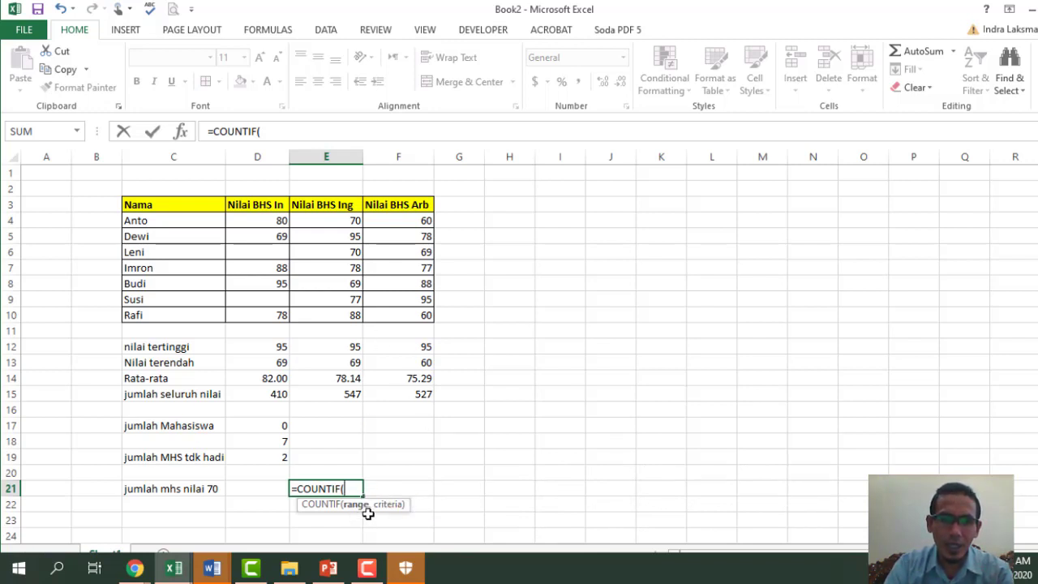
drag(344, 221, 348, 322)
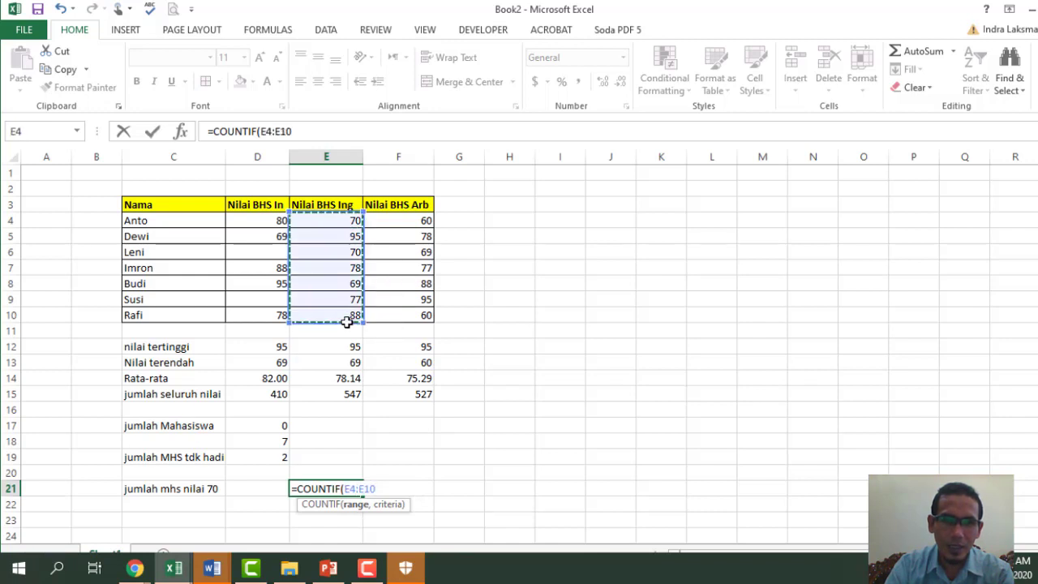
text(,7)
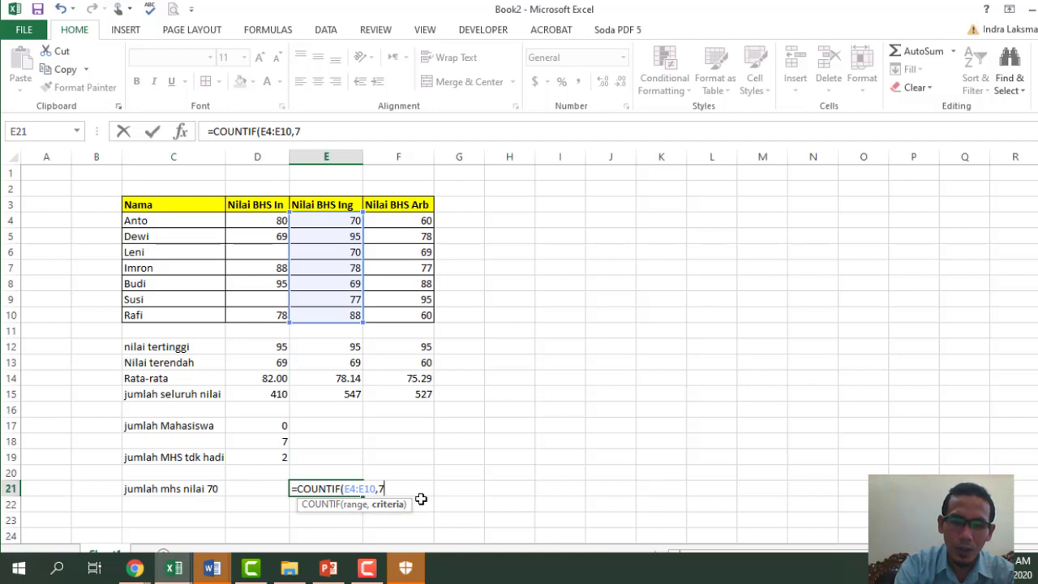
text())
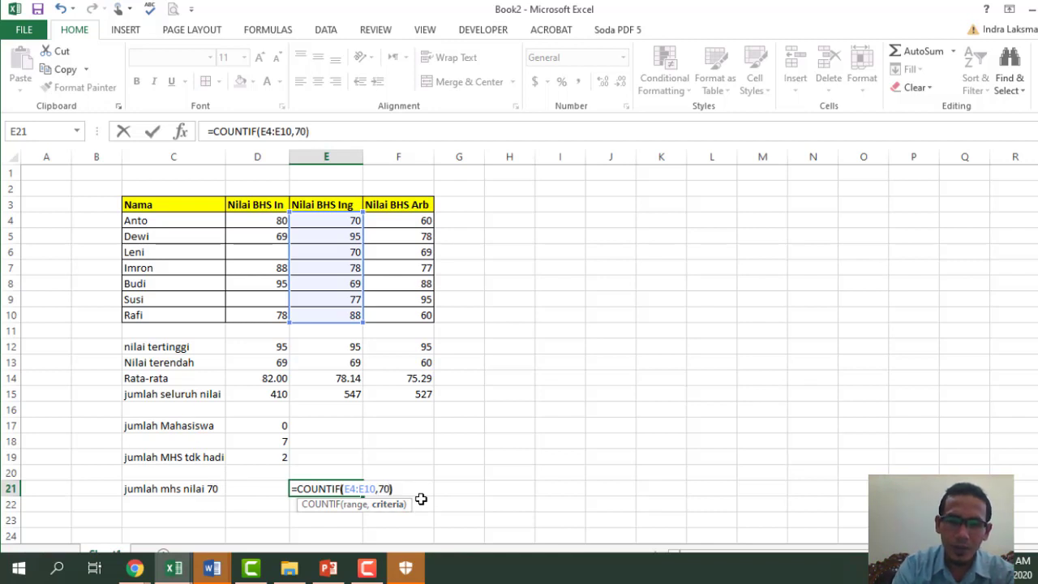
key(Return)
click(338, 490)
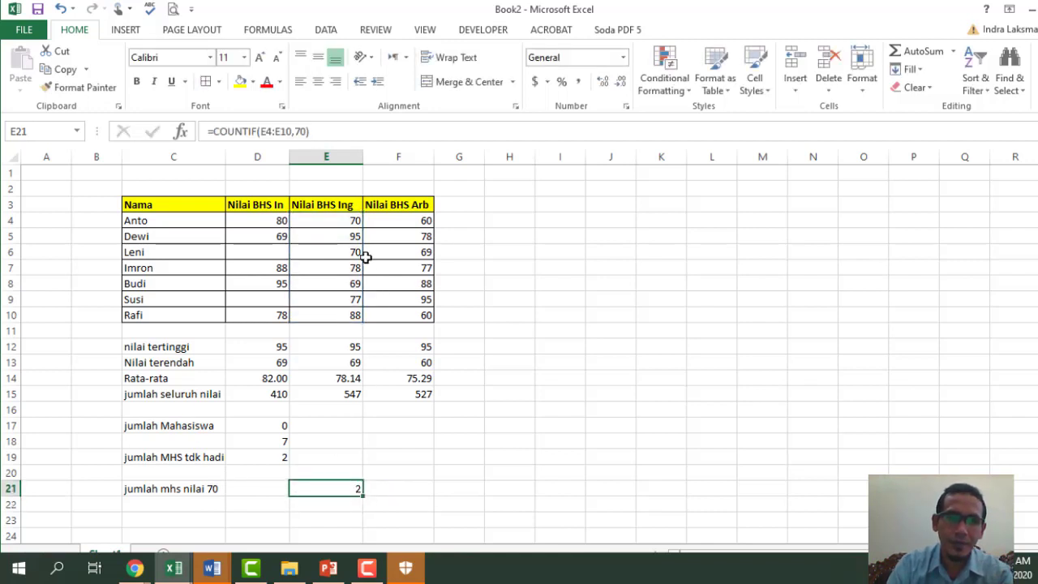
- Set the E9 score to 70 so the COUNTIF result rises to 3
click(331, 299)
text(70)
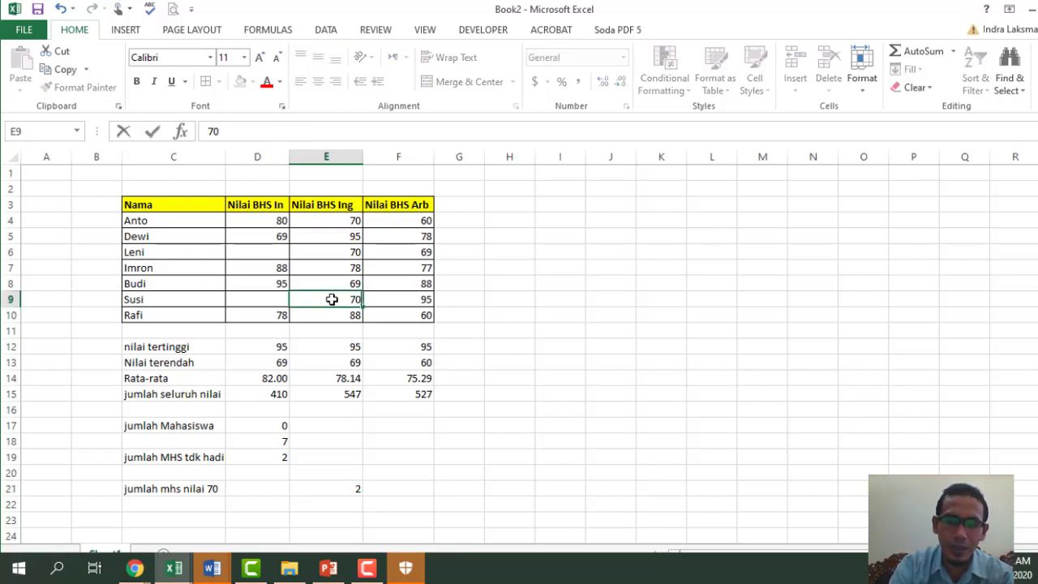
key(Return)
click(353, 485)
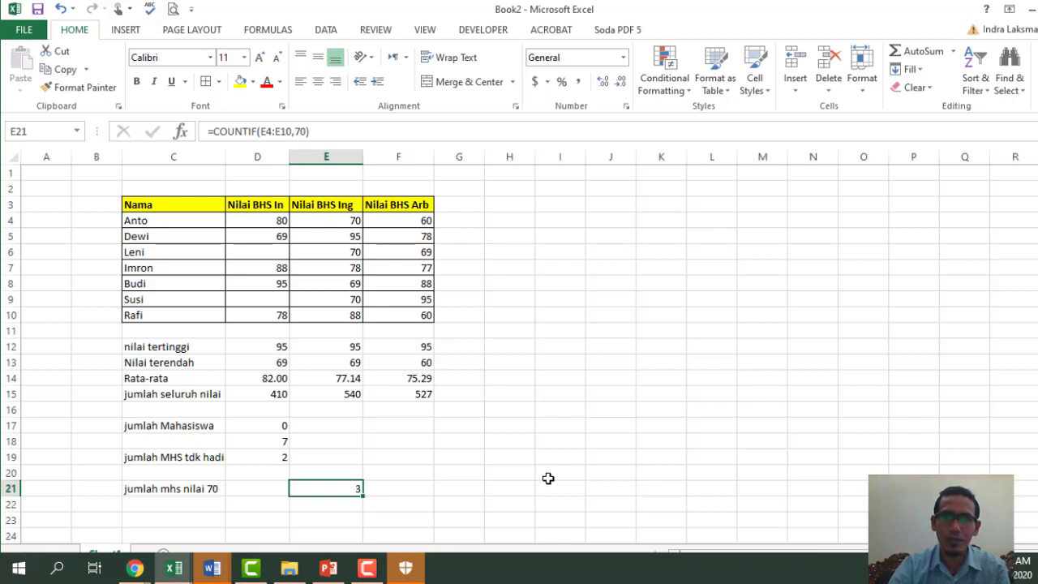
click(573, 249)
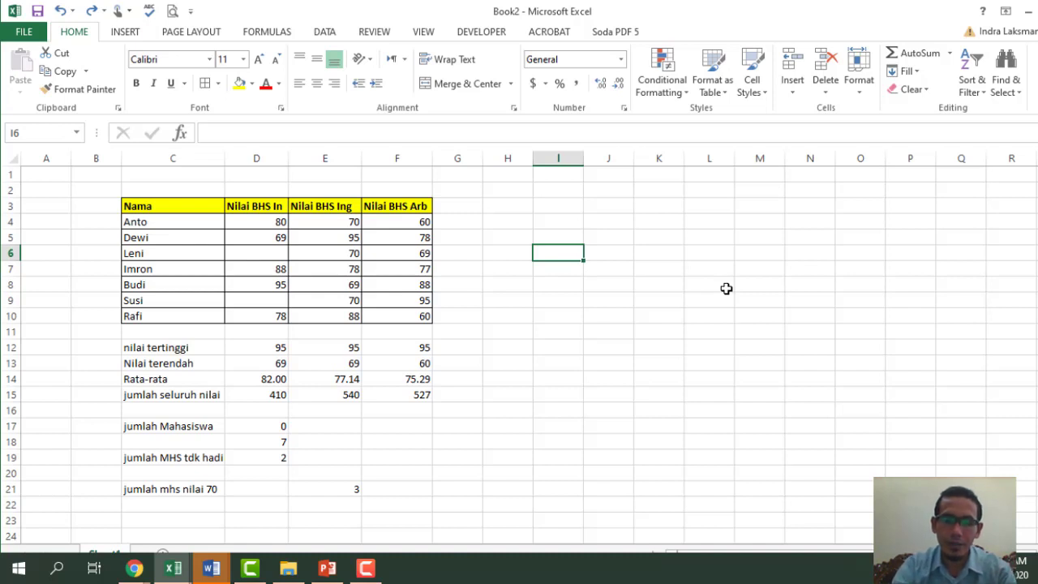
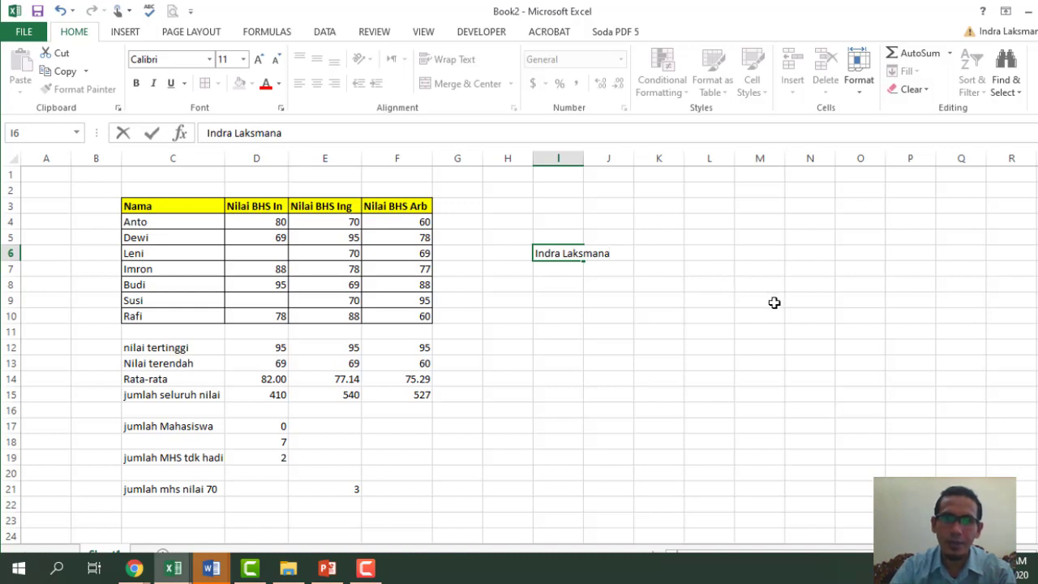
- Type a person's full name into I6, auto-fit column I and drag it slightly wider
click(570, 157)
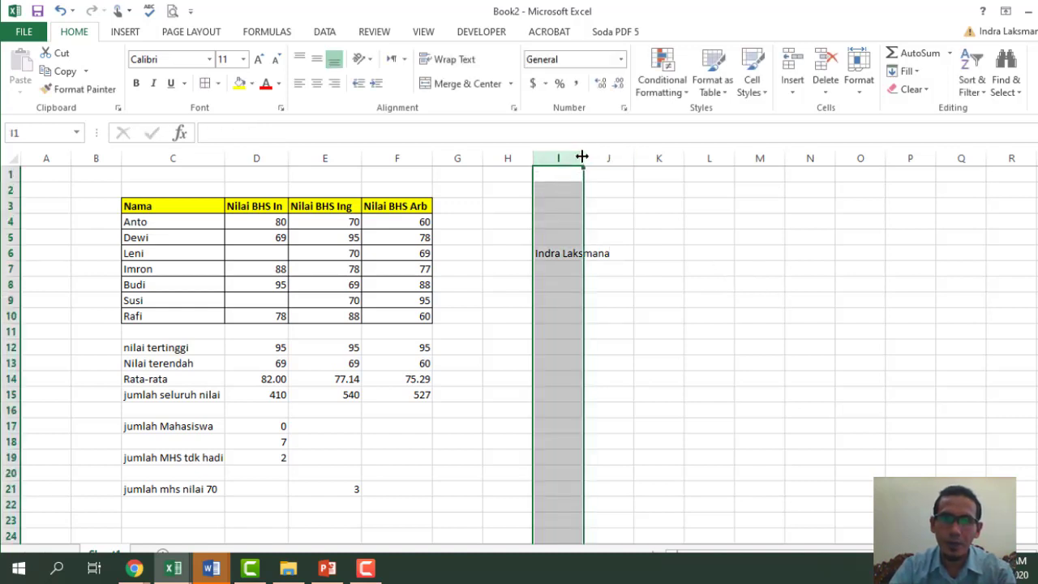
double_click(584, 157)
drag(614, 155, 626, 155)
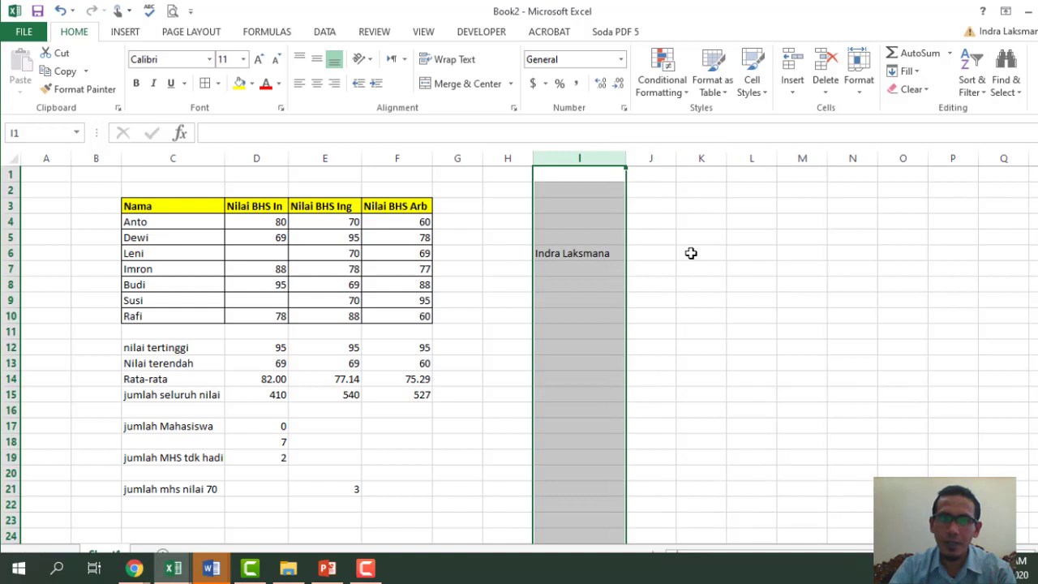
click(655, 256)
click(701, 249)
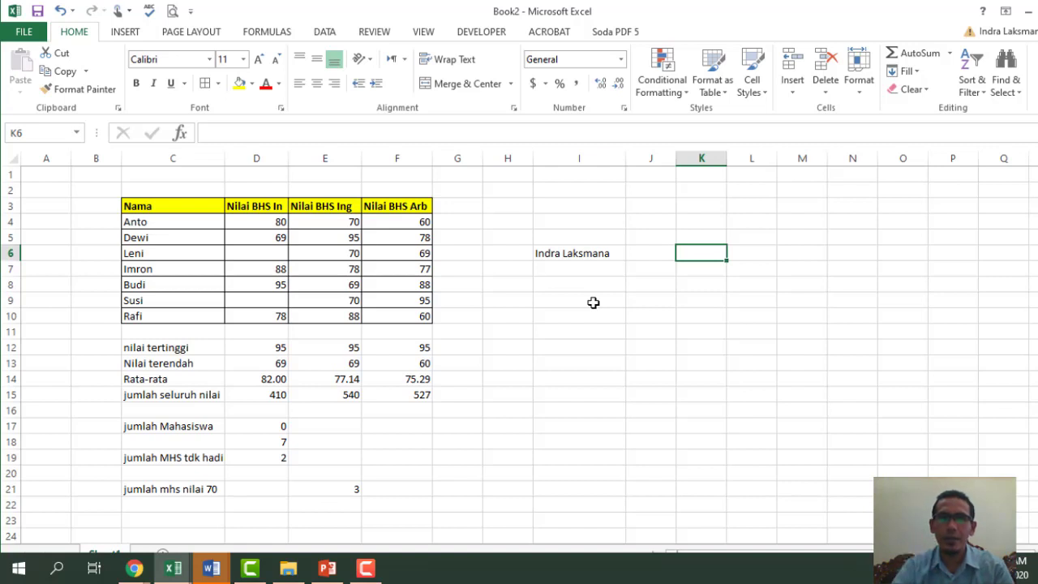
text(=)
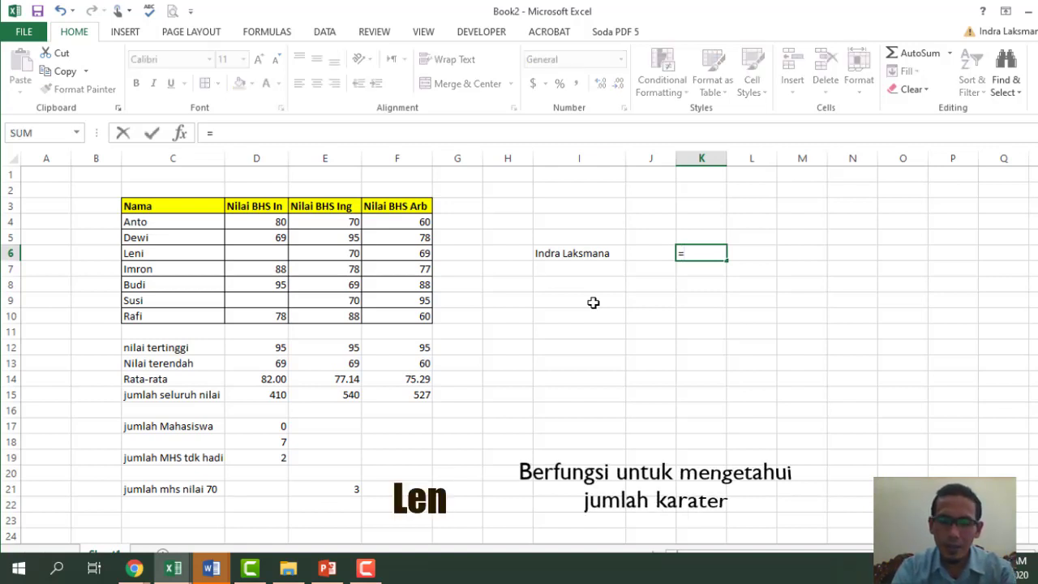
text(len)
key(Tab)
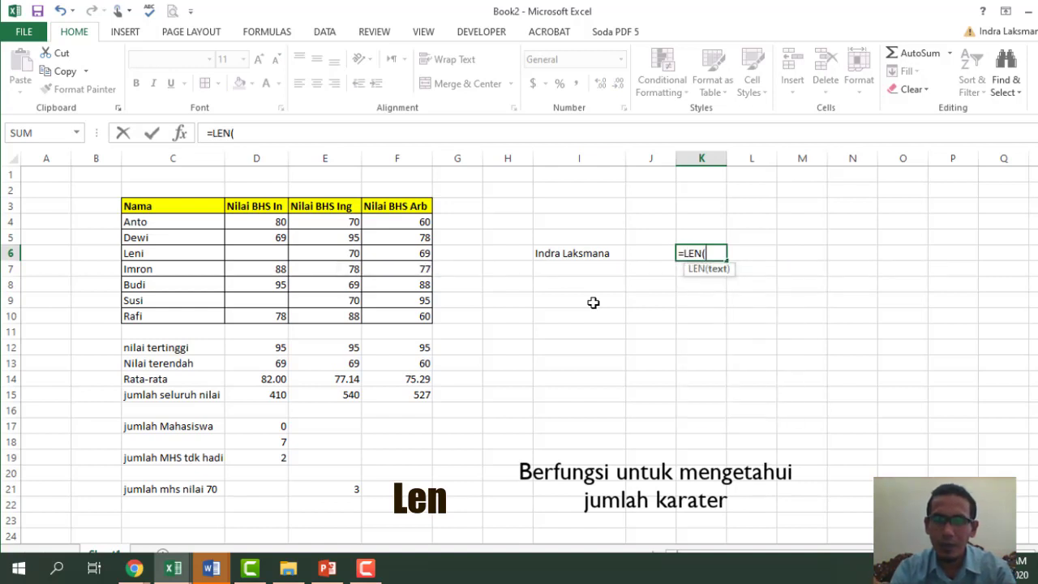
click(581, 254)
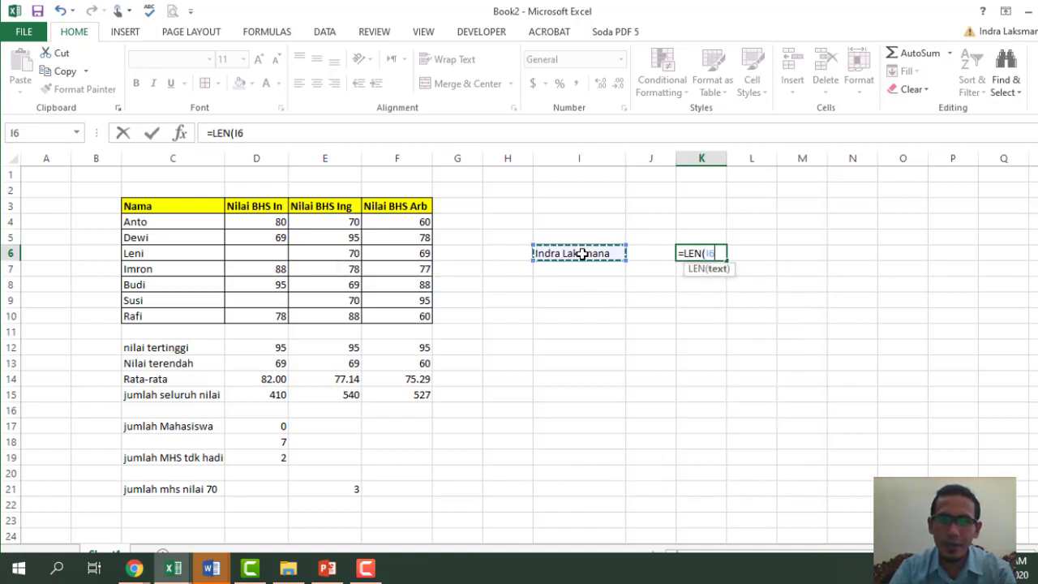
key(Return)
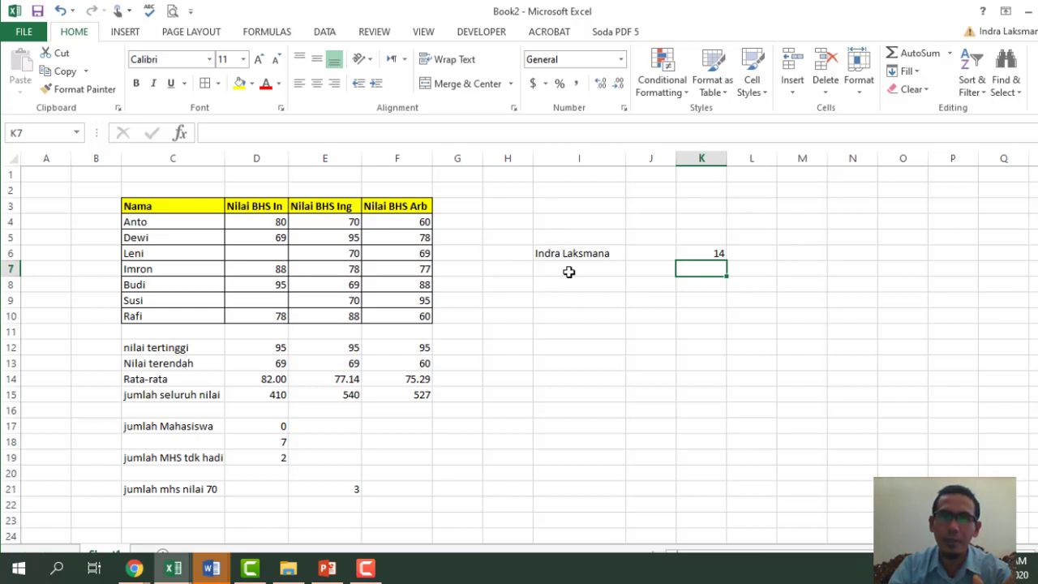
click(553, 254)
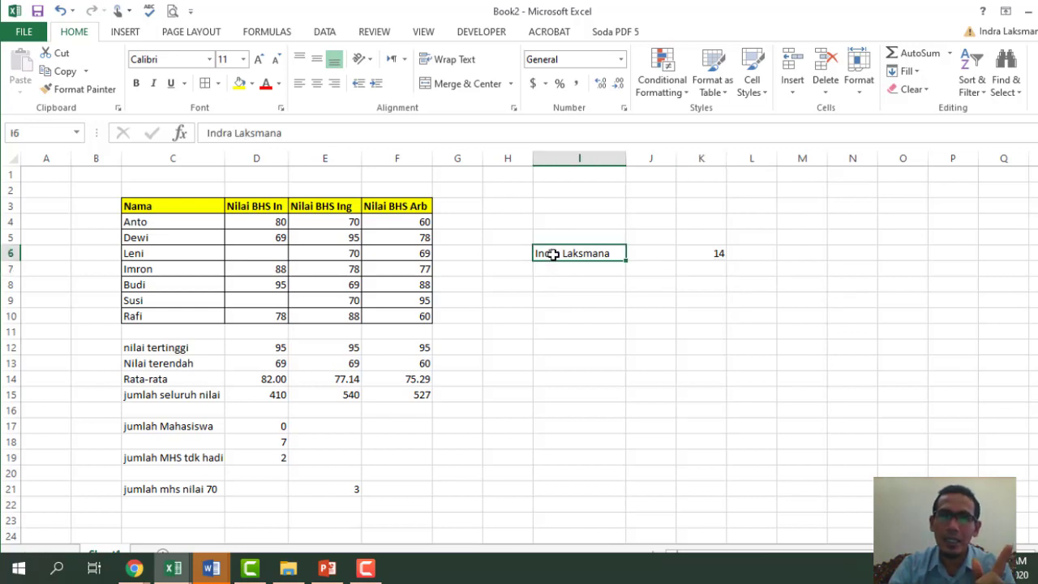
click(316, 132)
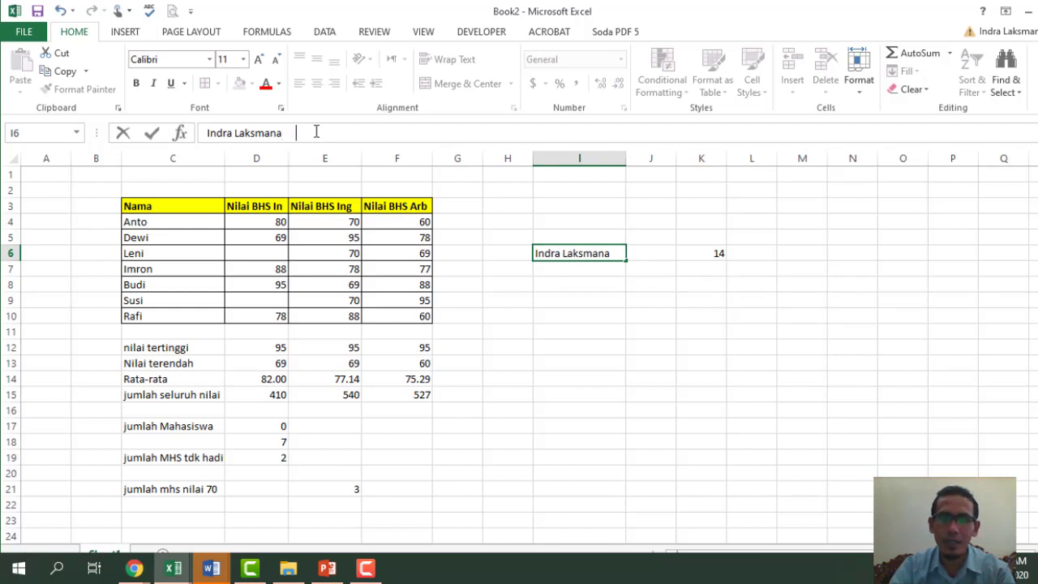
key(Return)
click(694, 255)
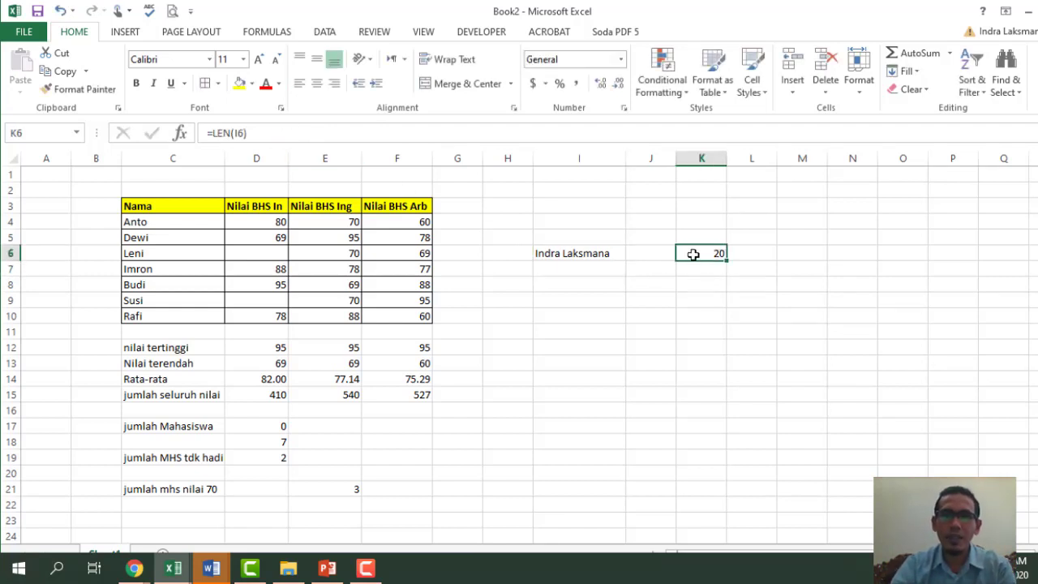
click(587, 254)
click(419, 129)
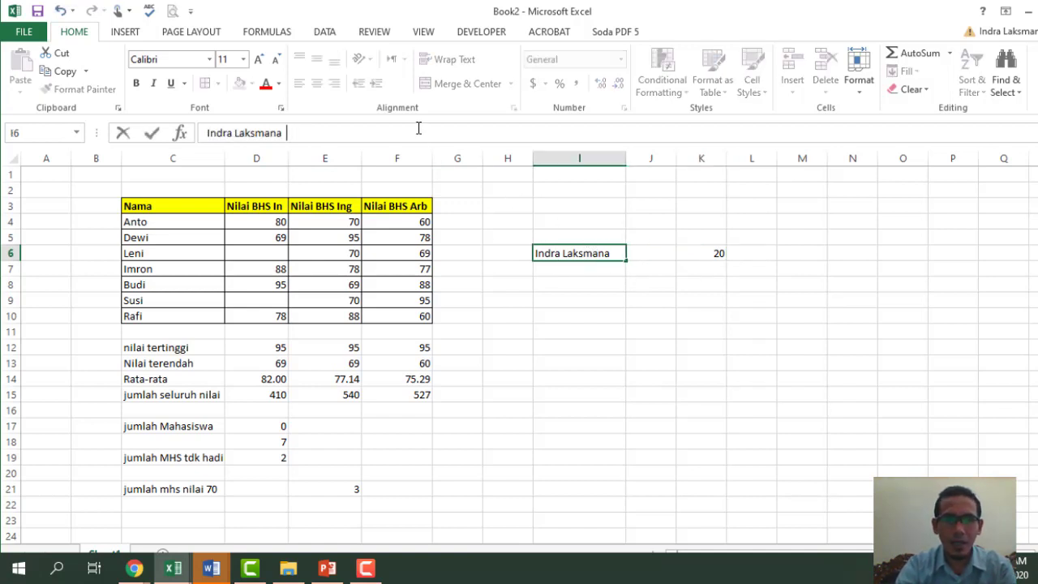
click(645, 397)
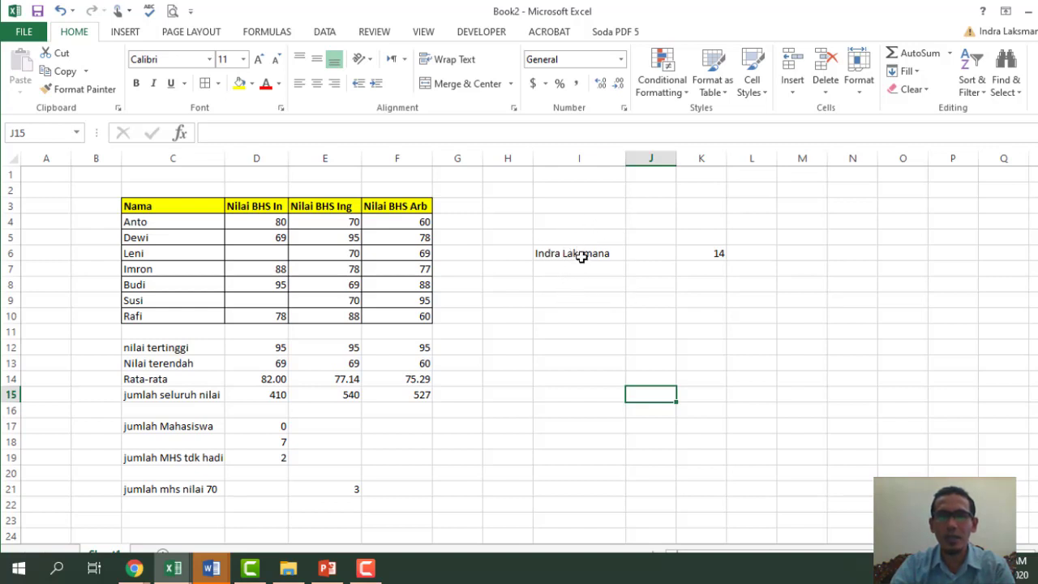
click(708, 268)
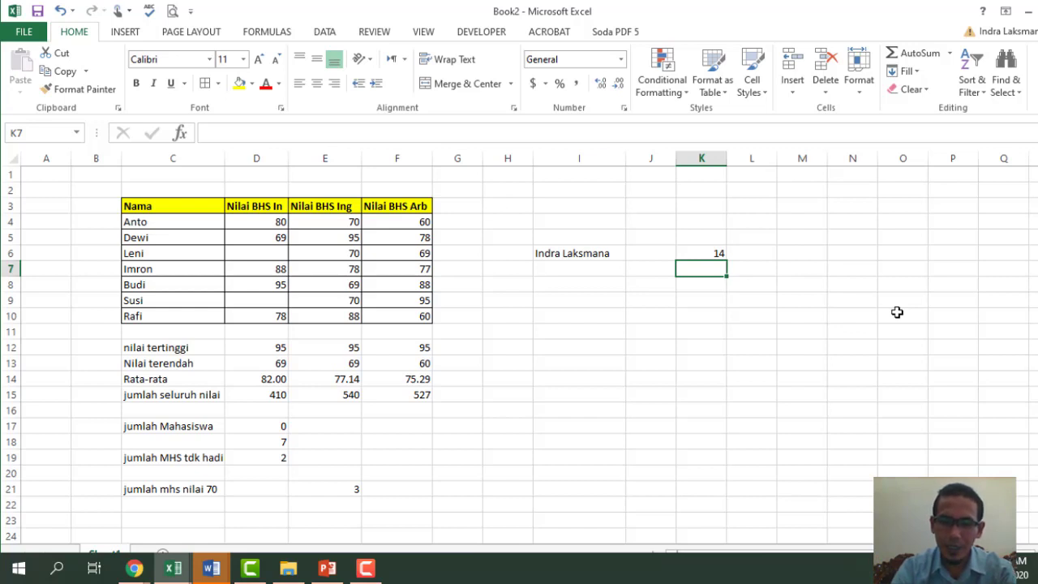
- Enter =FIND("k",I6) in K7, returning 9 as the letter's position in the name
text(=)
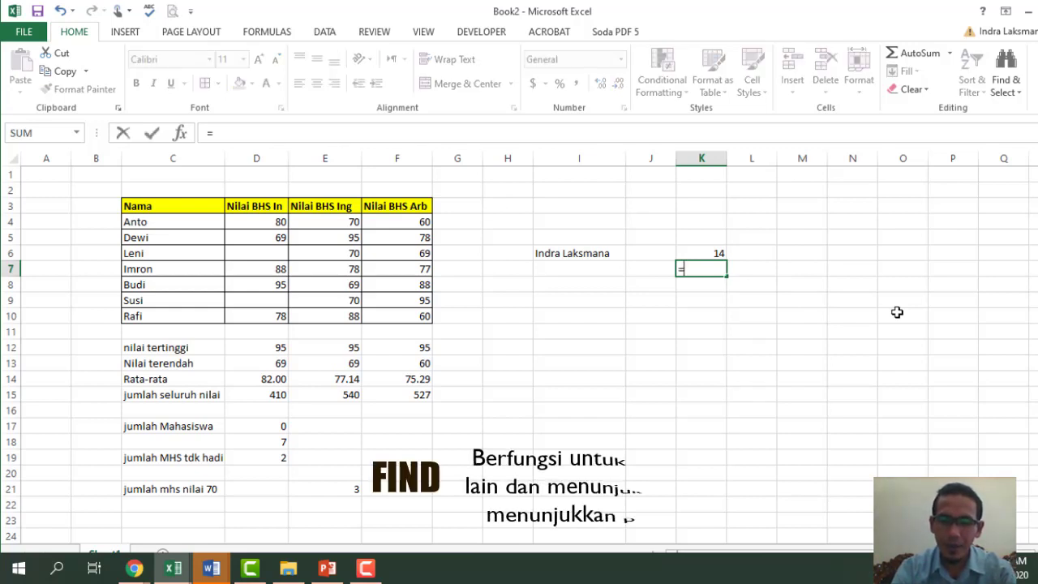
text(find)
key(Tab)
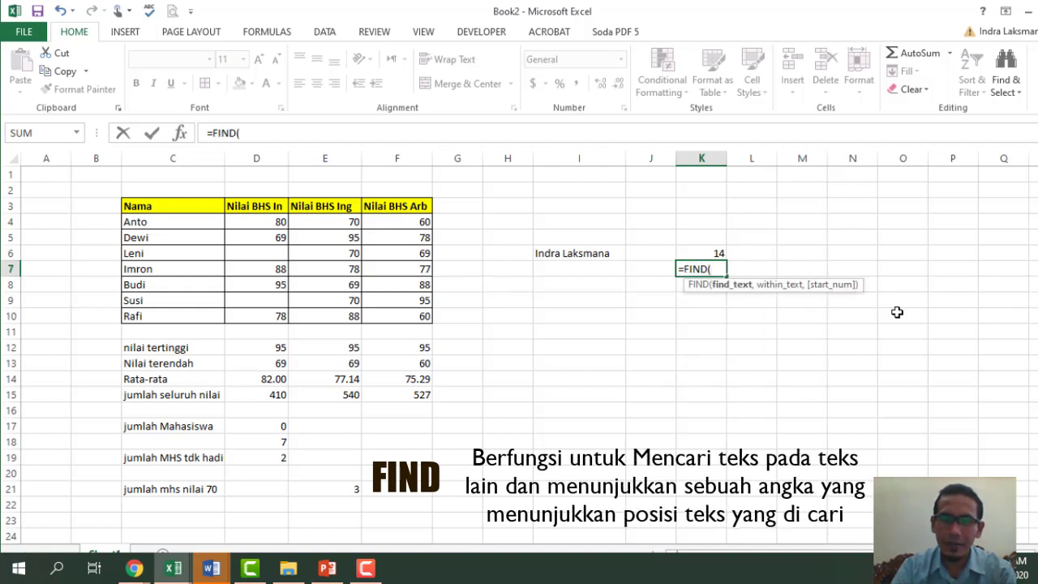
text("k)
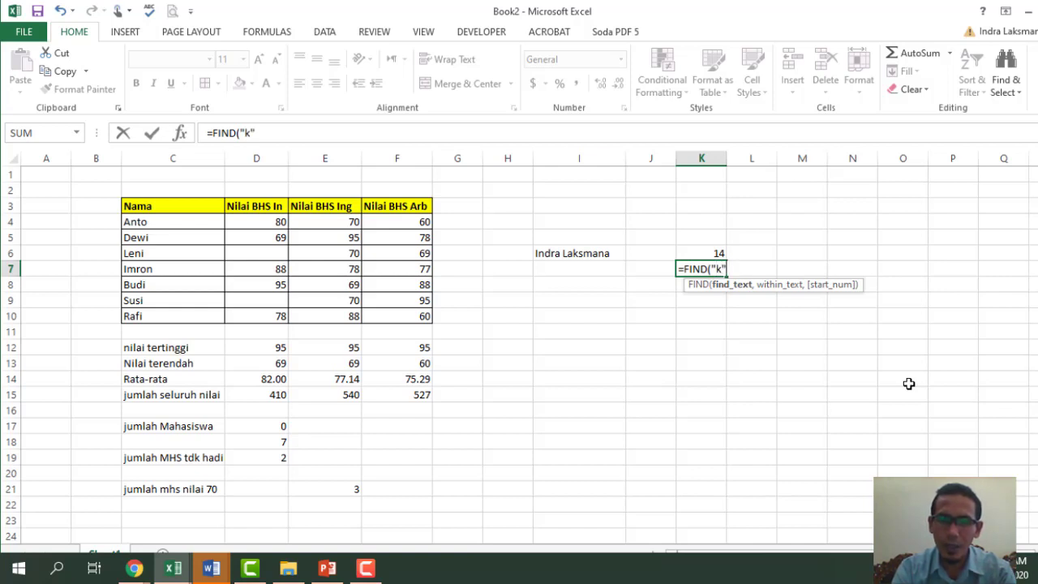
text(,)
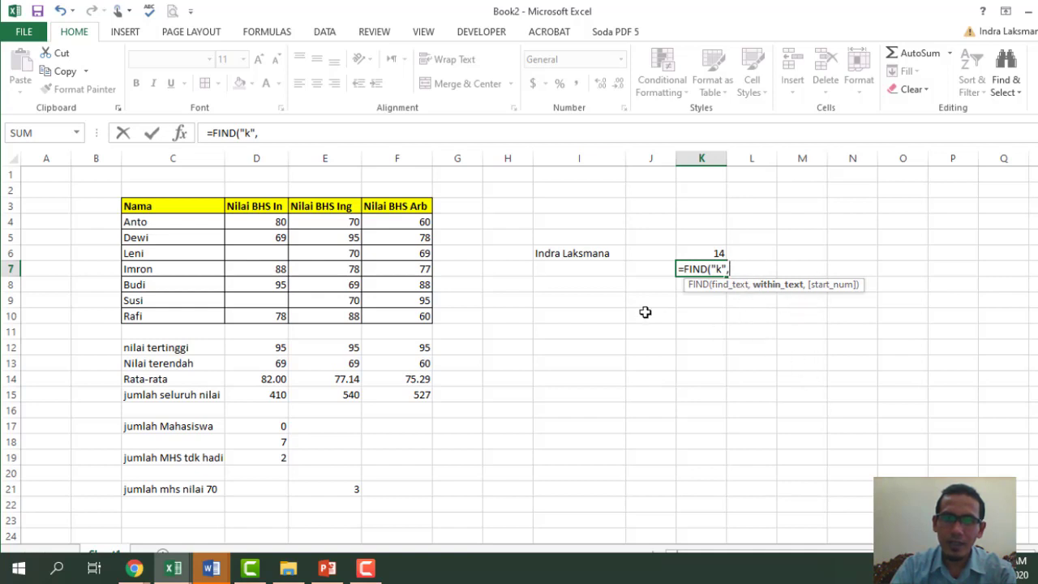
click(570, 253)
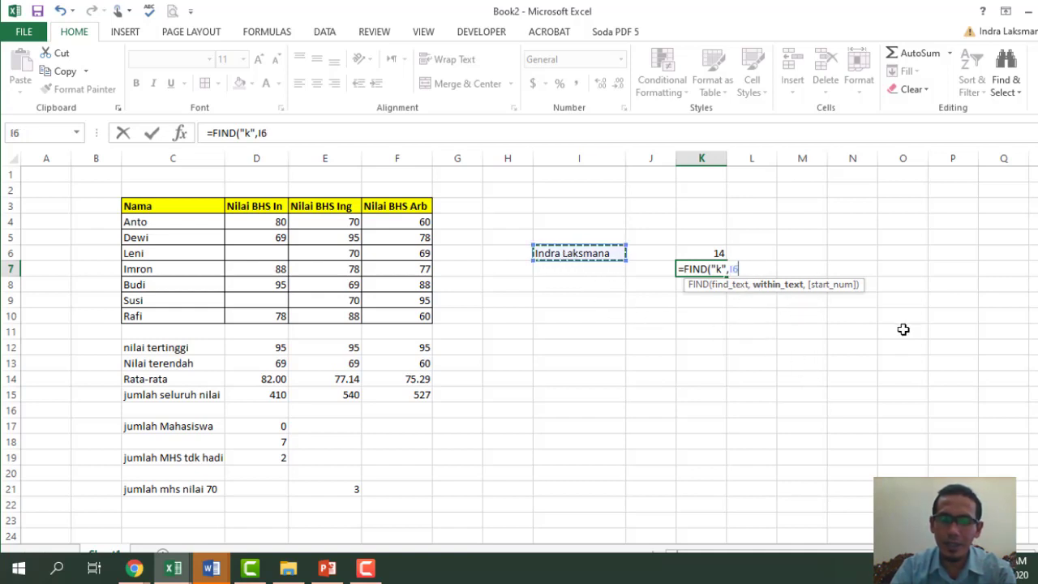
text())
key(Return)
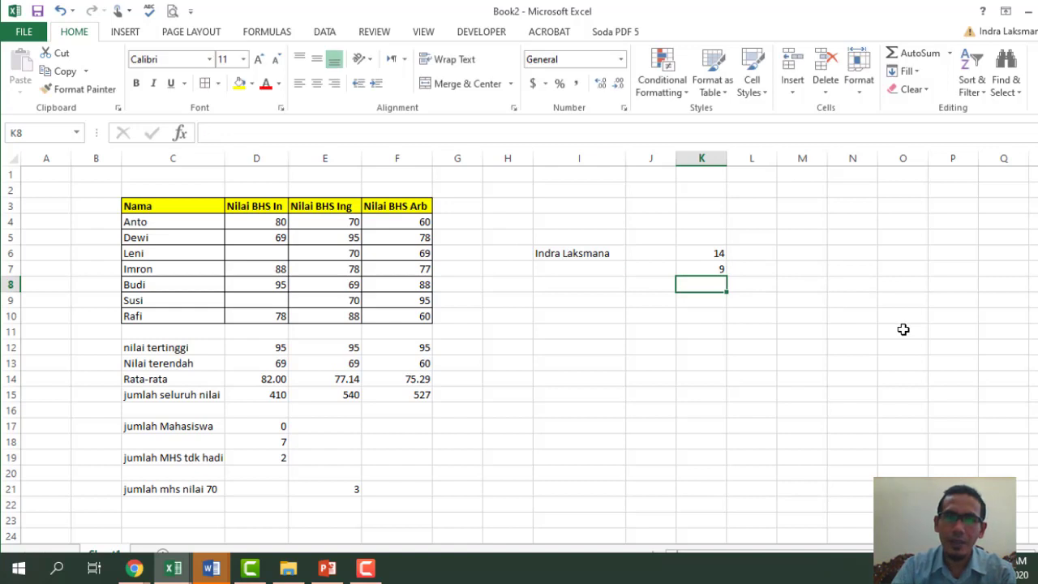
click(718, 269)
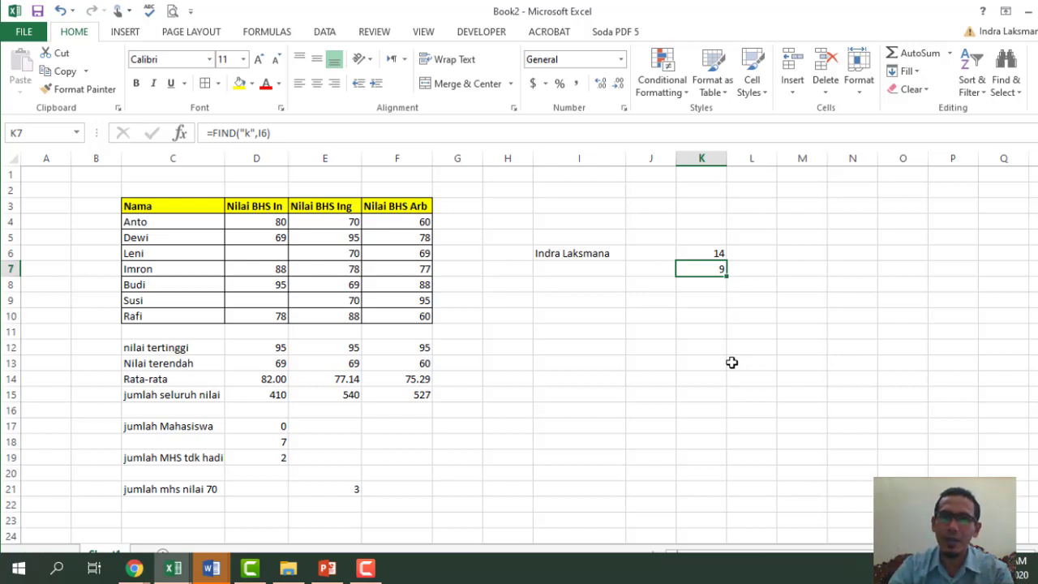
click(737, 347)
click(577, 300)
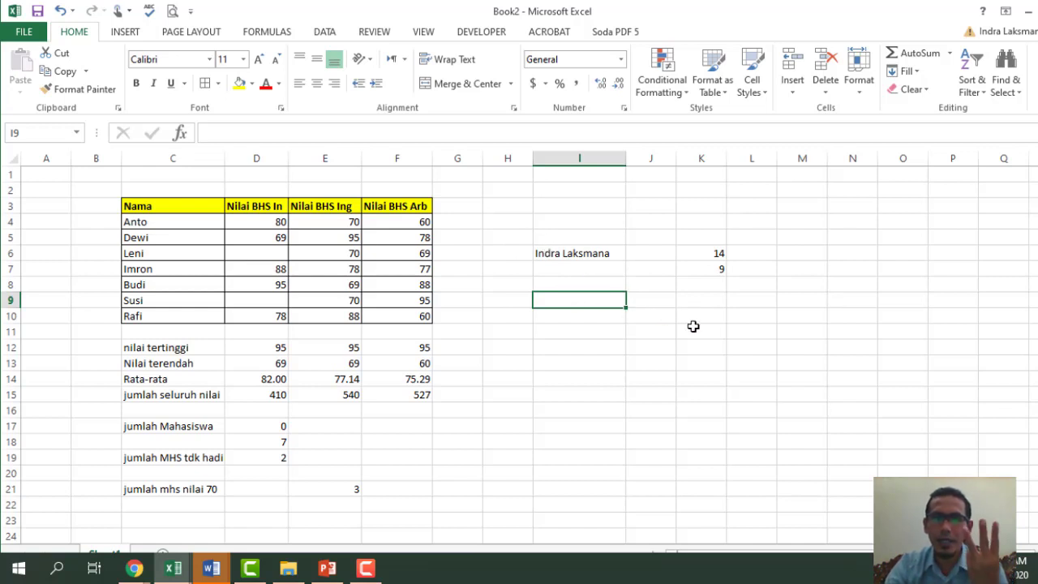
- Enter =LEFT(I6,3) in K9 to extract the name's first three letters
click(695, 297)
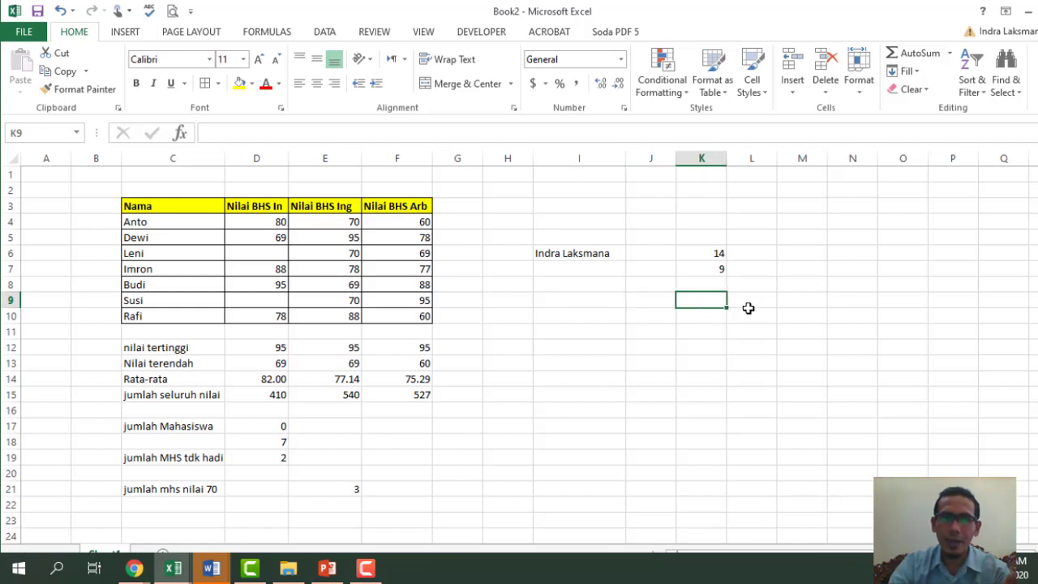
text(=left()
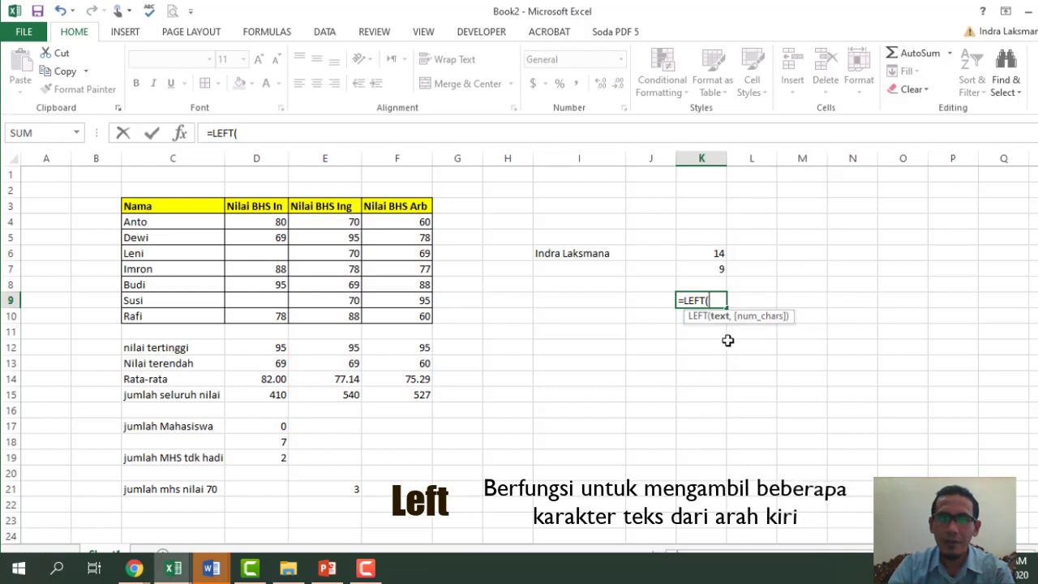
click(551, 253)
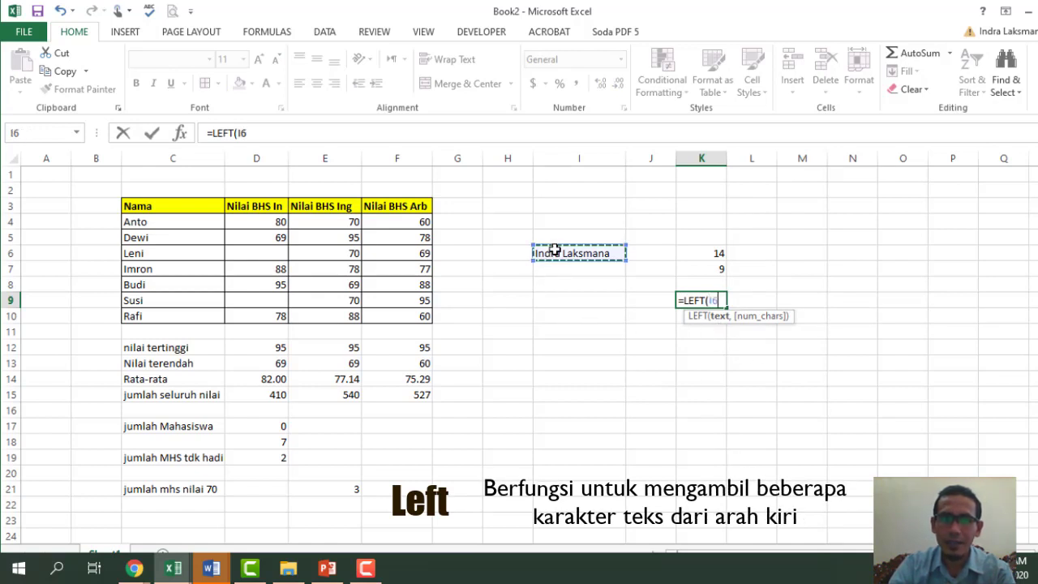
text(,3)
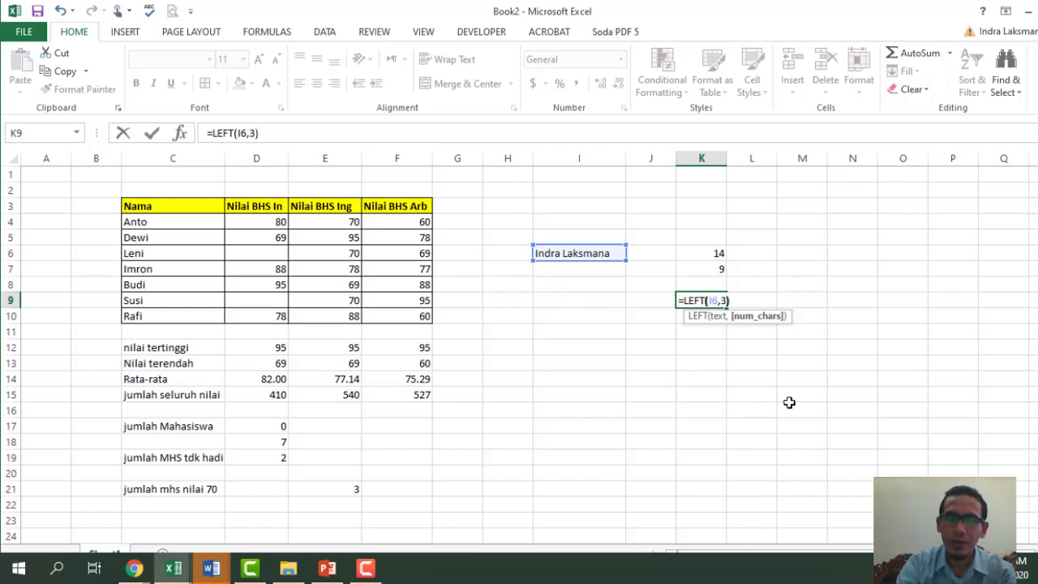
key(Return)
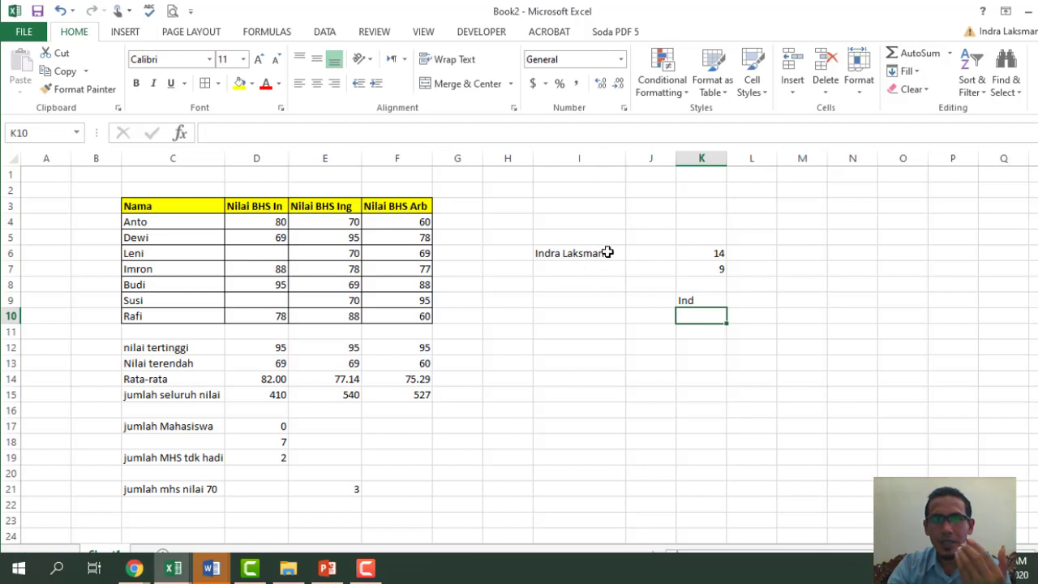
- Enter =RIGHT(I6,4) in K10 to return the last four characters of the name
text(=l)
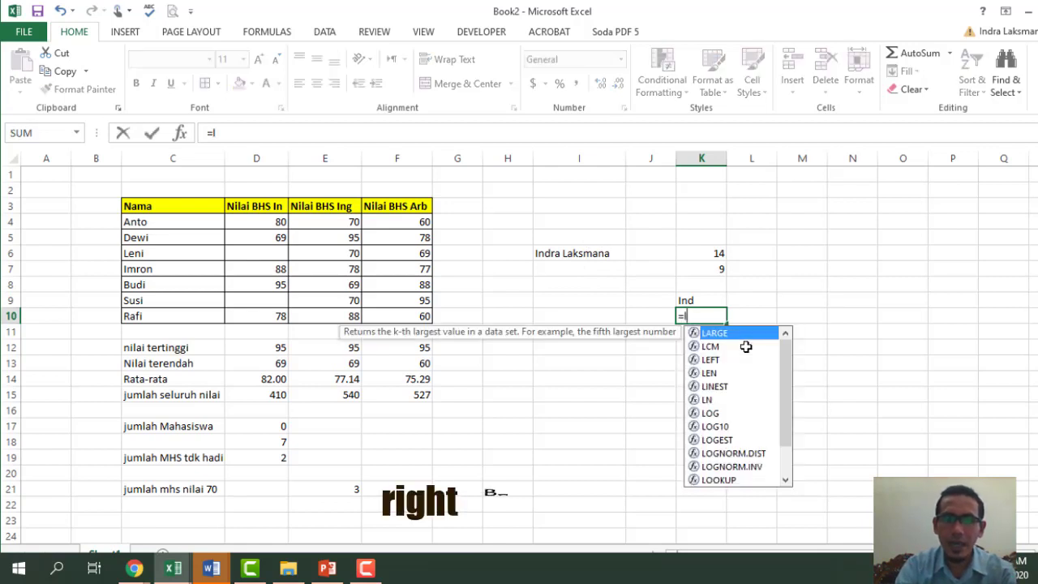
key(BackSpace)
text(ri)
key(Tab)
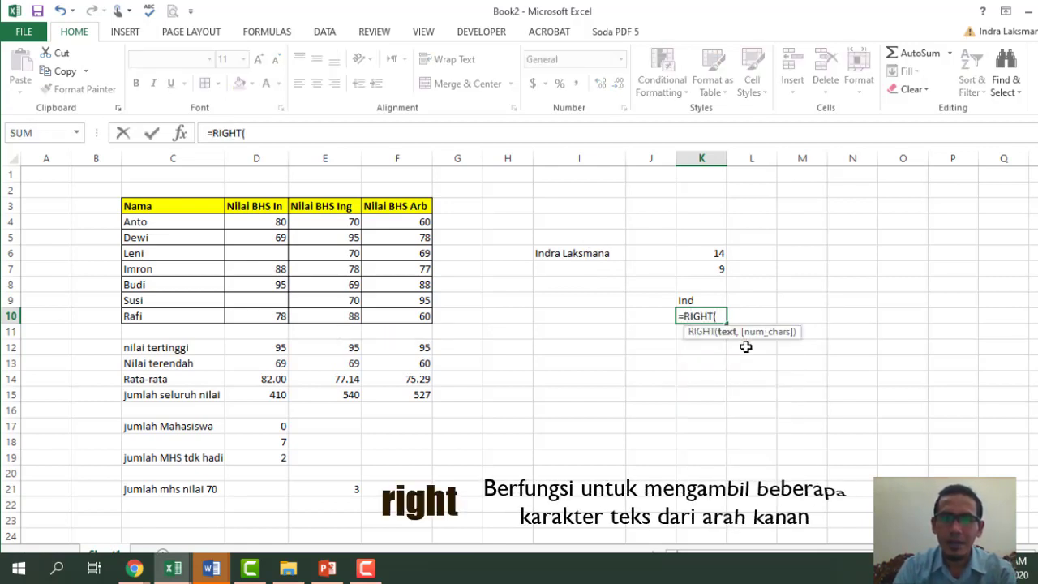
click(587, 254)
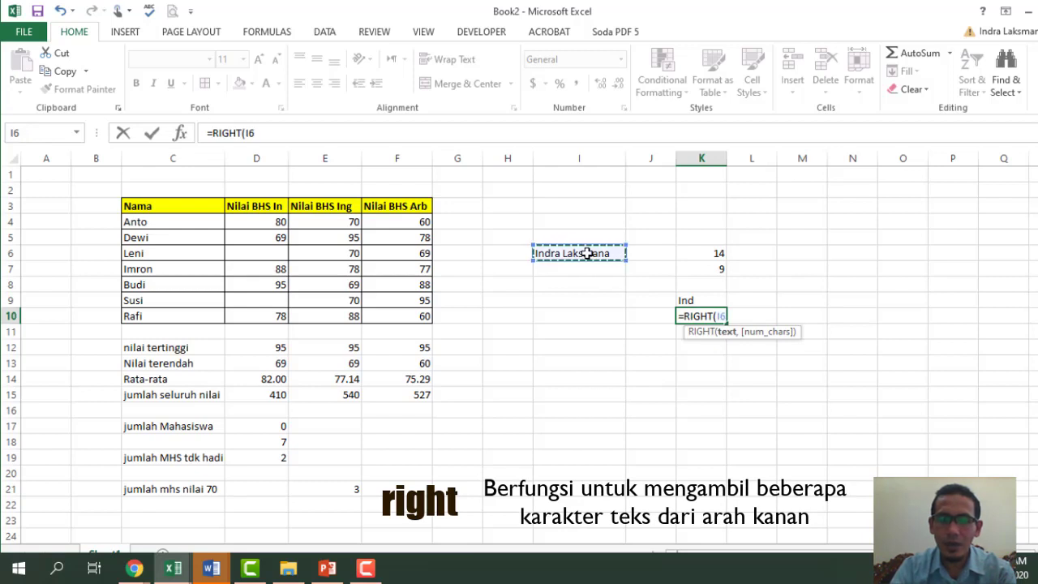
text(,)
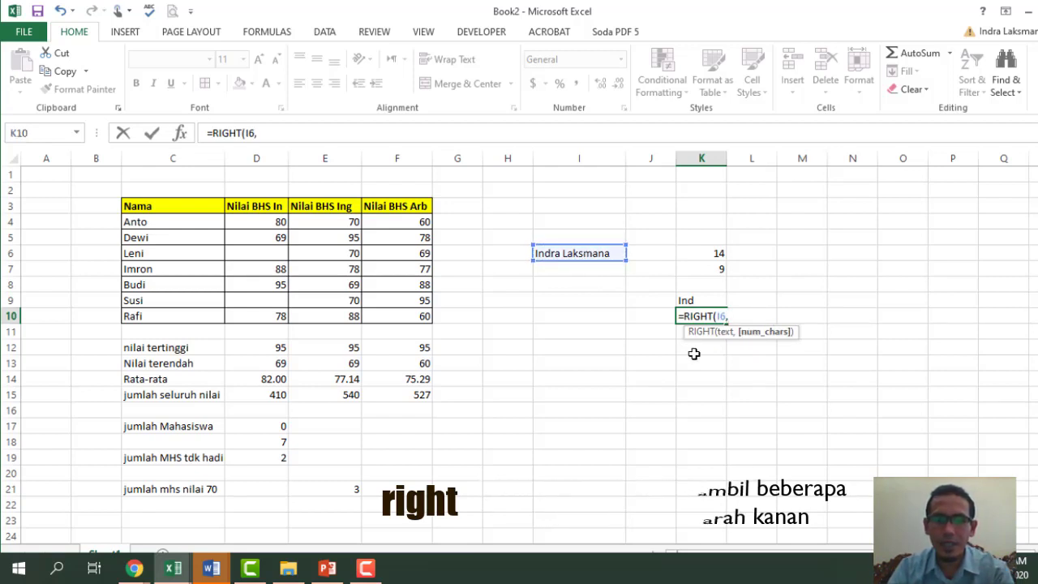
text(4)
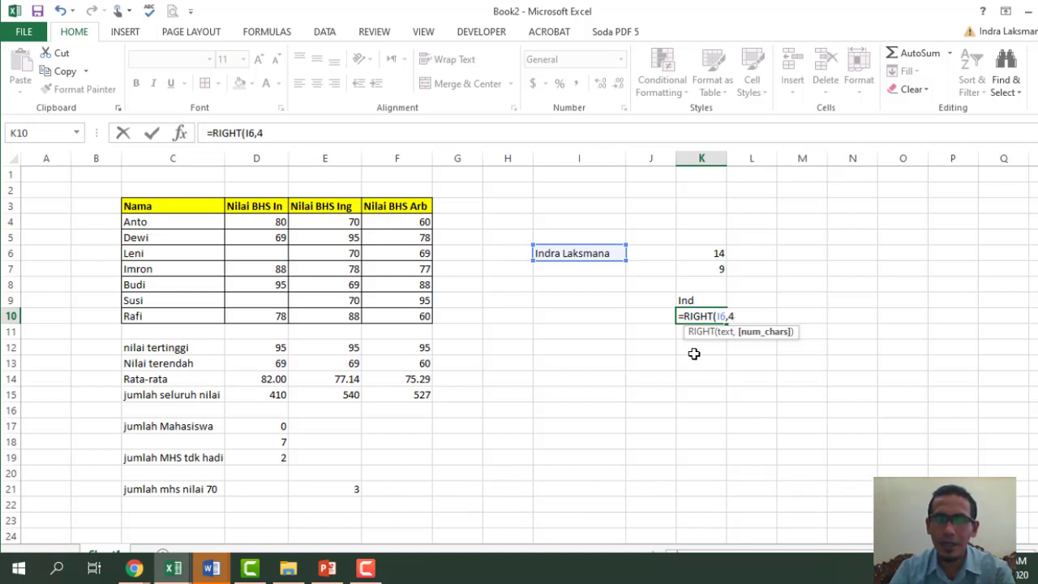
text())
key(Return)
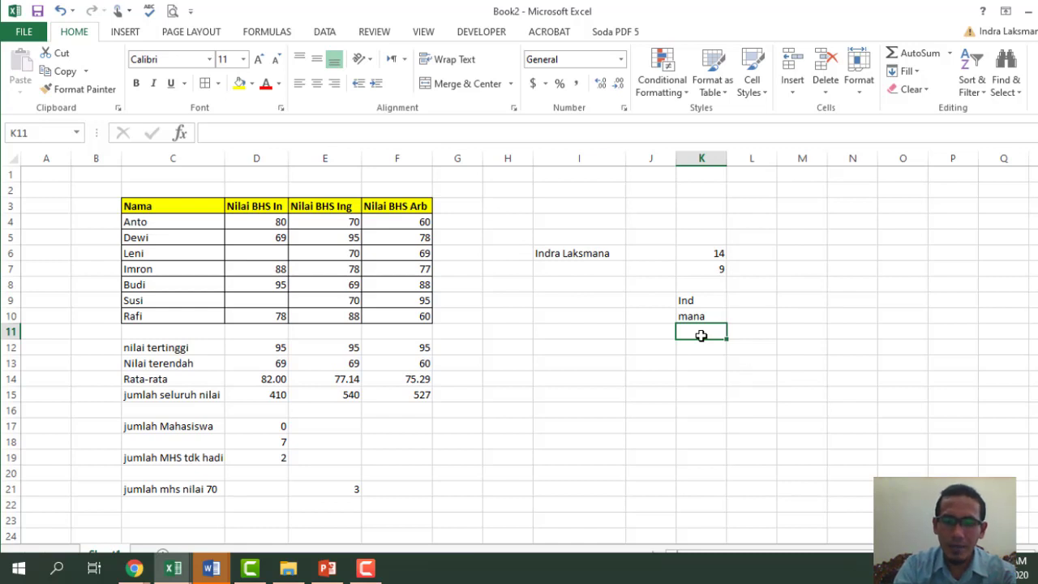
- Enter =MID(I6,3,3) in K11 so it shows "dra" from the name in I6
text(=mid)
key(Tab)
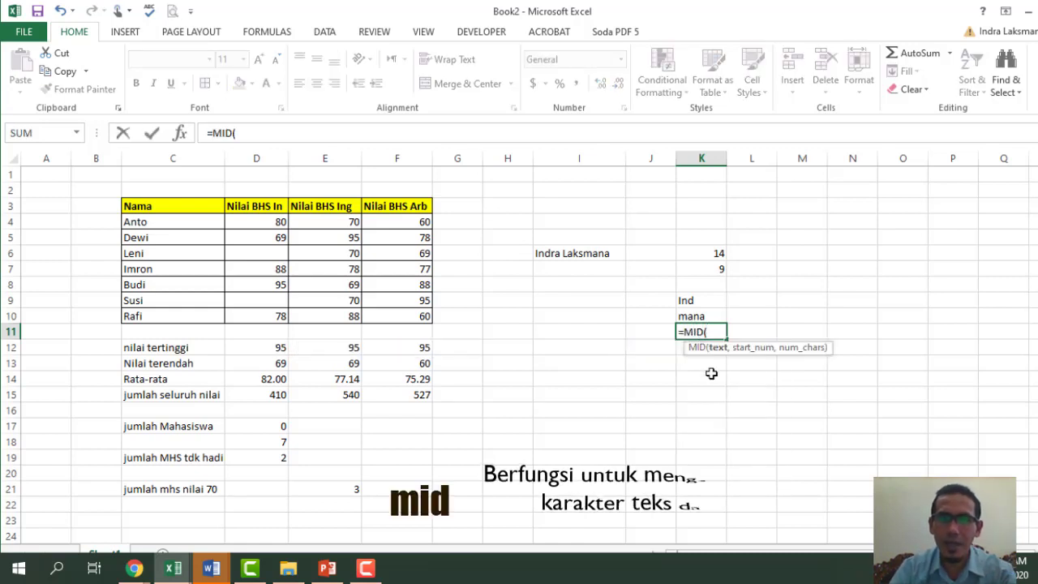
click(560, 251)
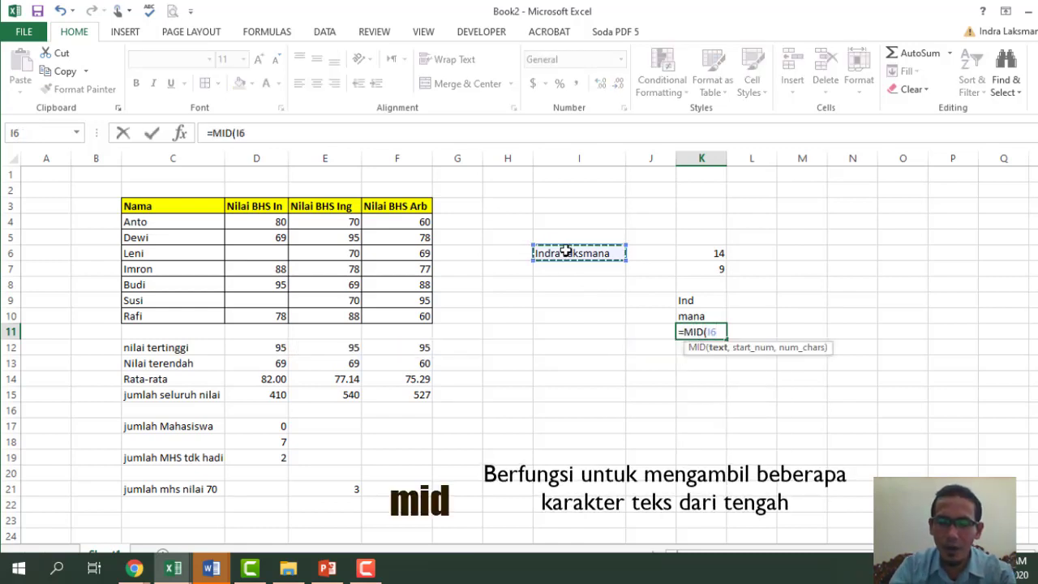
text(,)
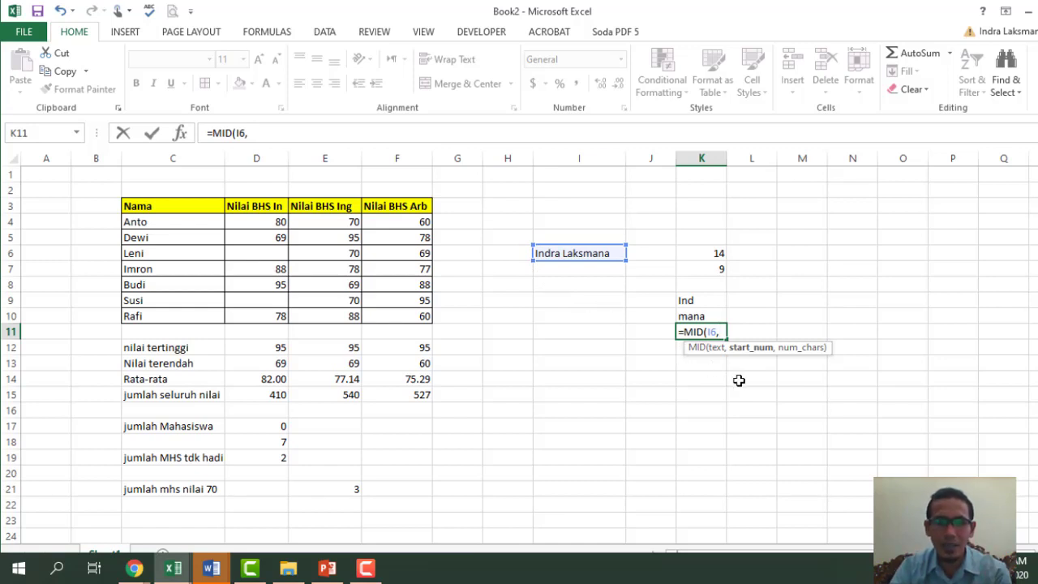
text(3,)
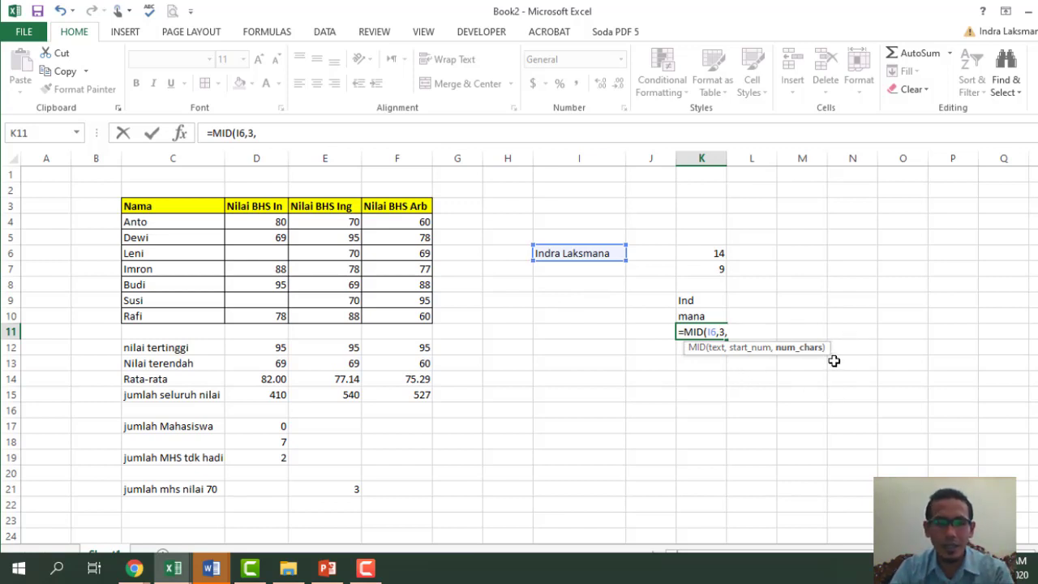
text(3))
key(Return)
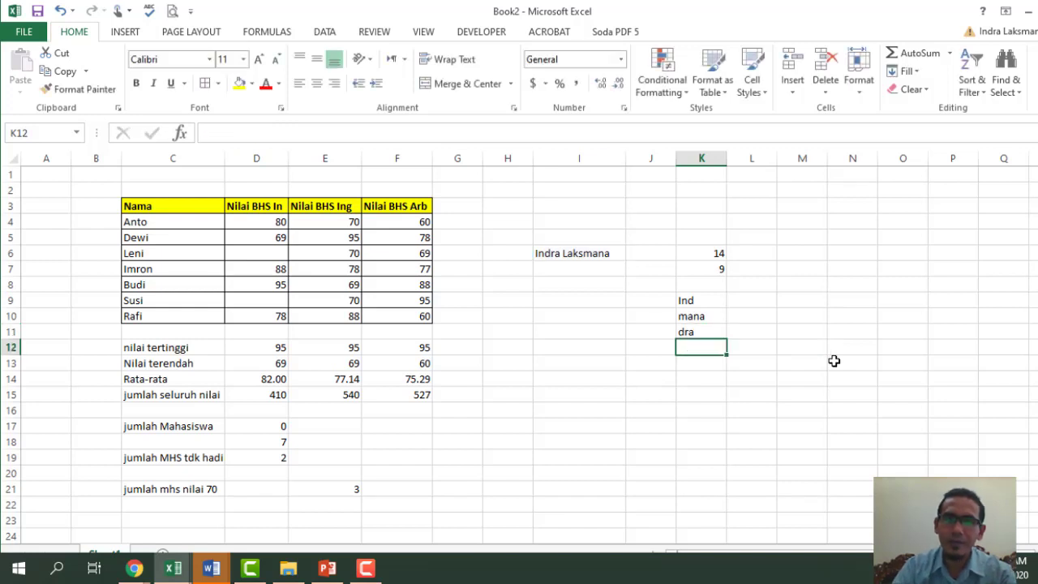
click(758, 391)
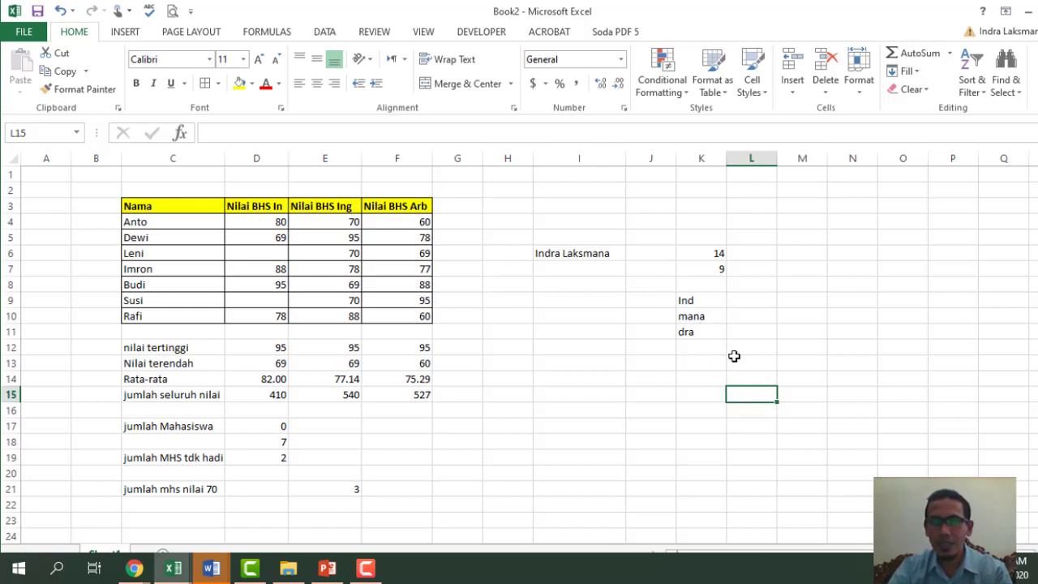
- Enter =CONCATENATE(K9,K10,K6) in K13, joining the name pieces and length into Indmana14
click(704, 364)
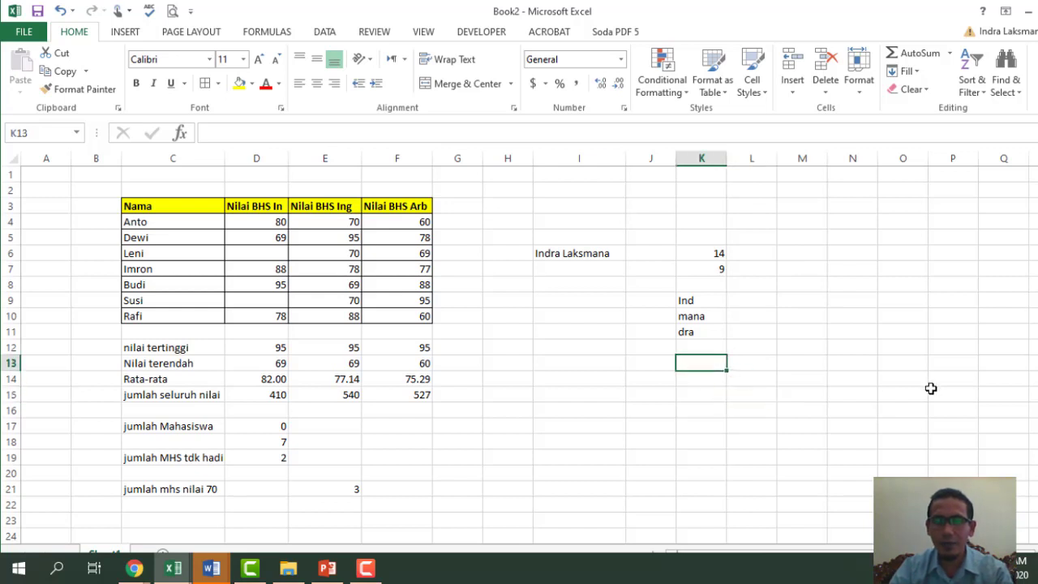
text(=co)
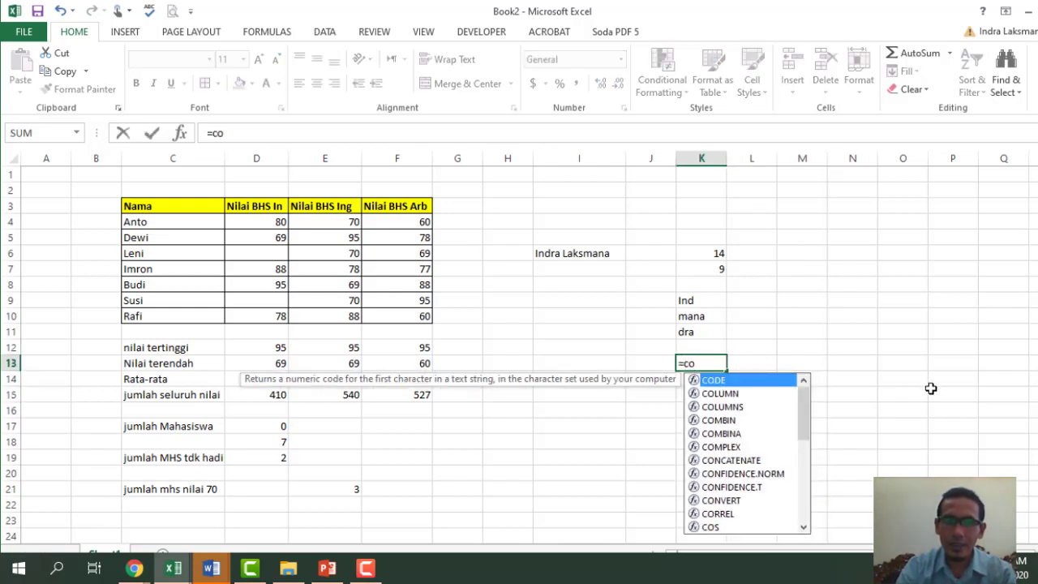
key(Down)
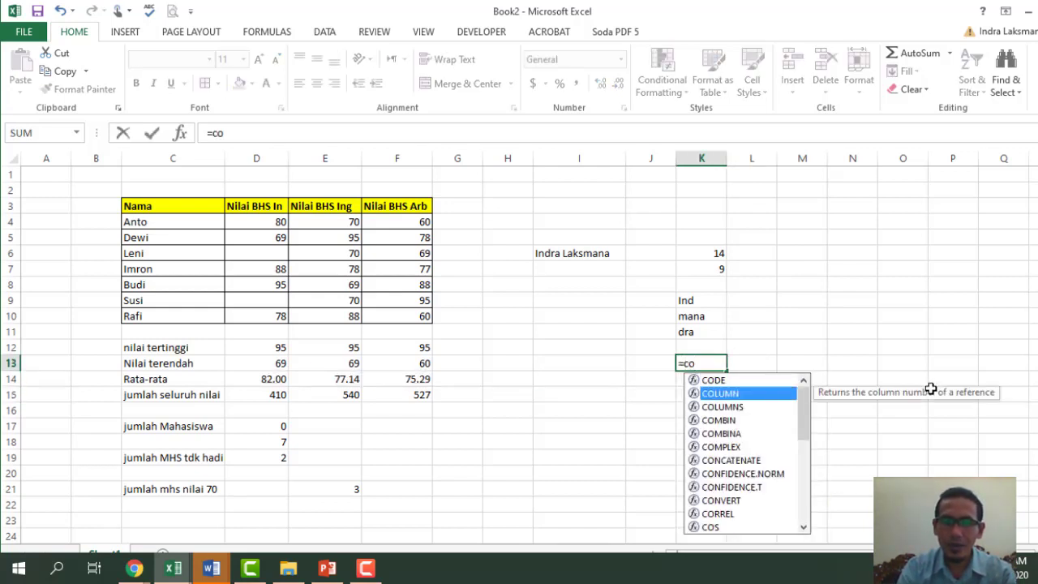
key(Down)
key(Down)
key(Down)
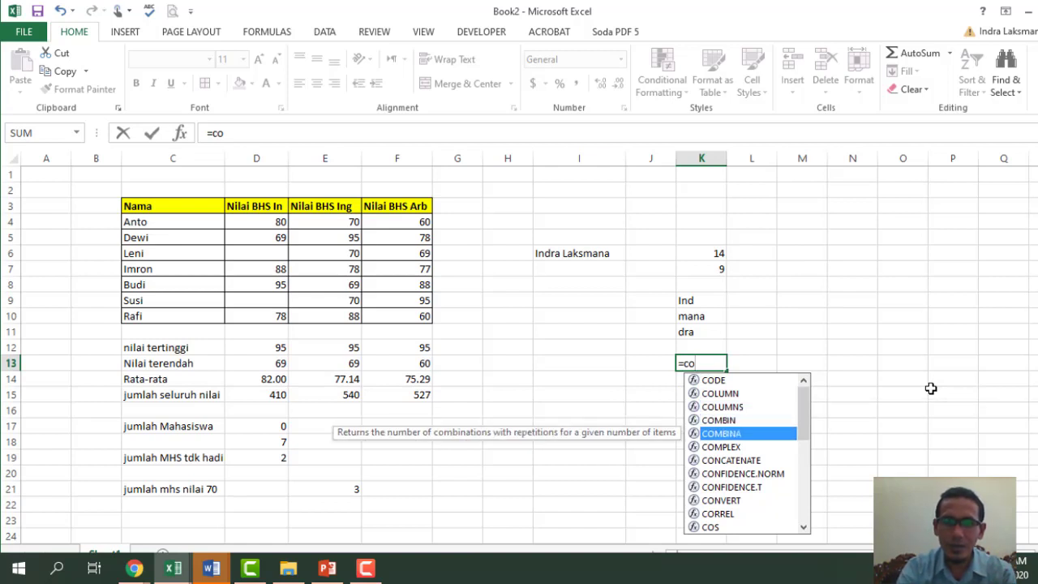
text(nc)
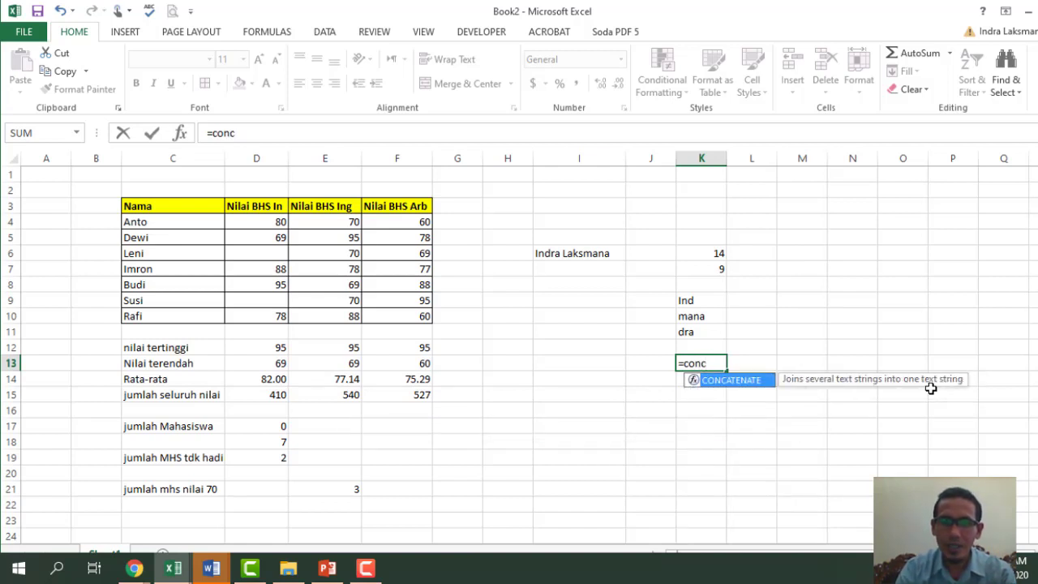
key(Tab)
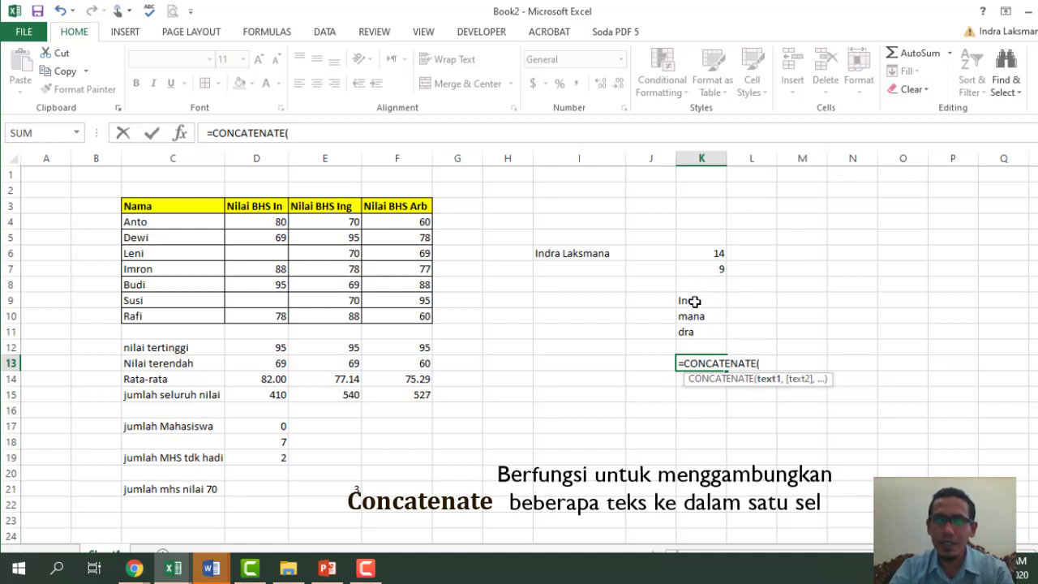
click(695, 301)
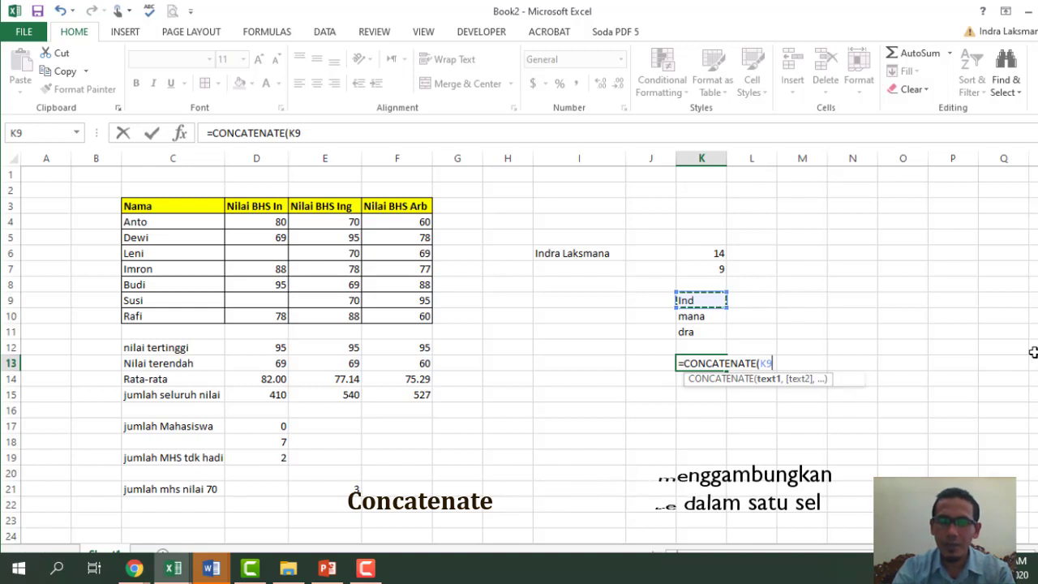
text(,)
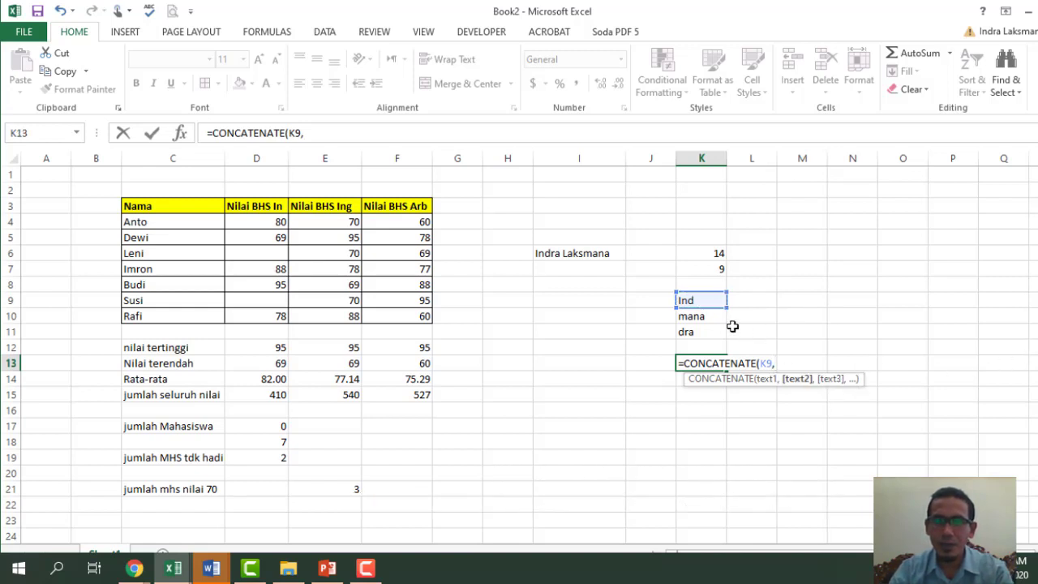
click(718, 319)
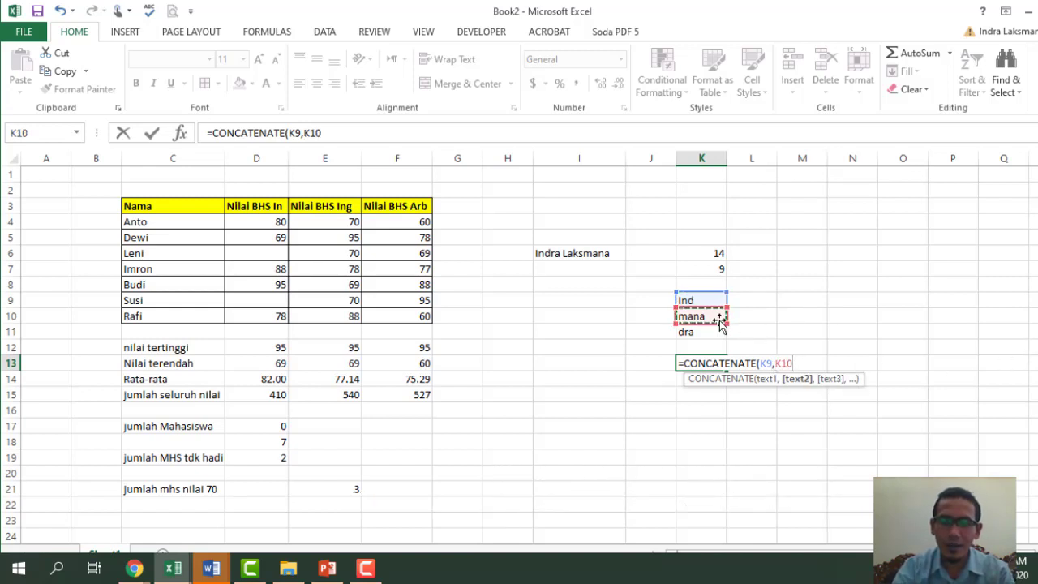
text(,)
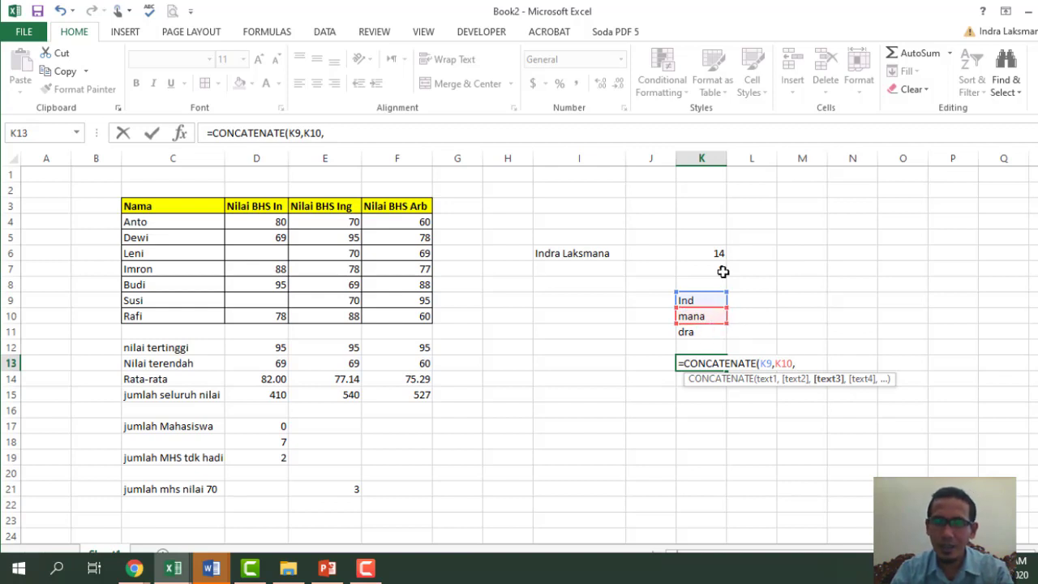
click(720, 253)
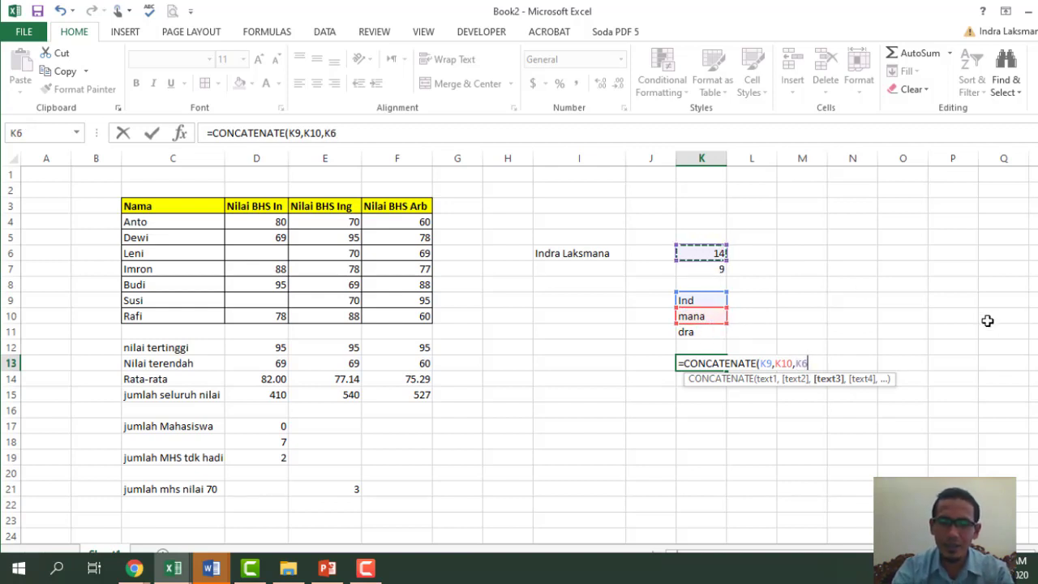
text())
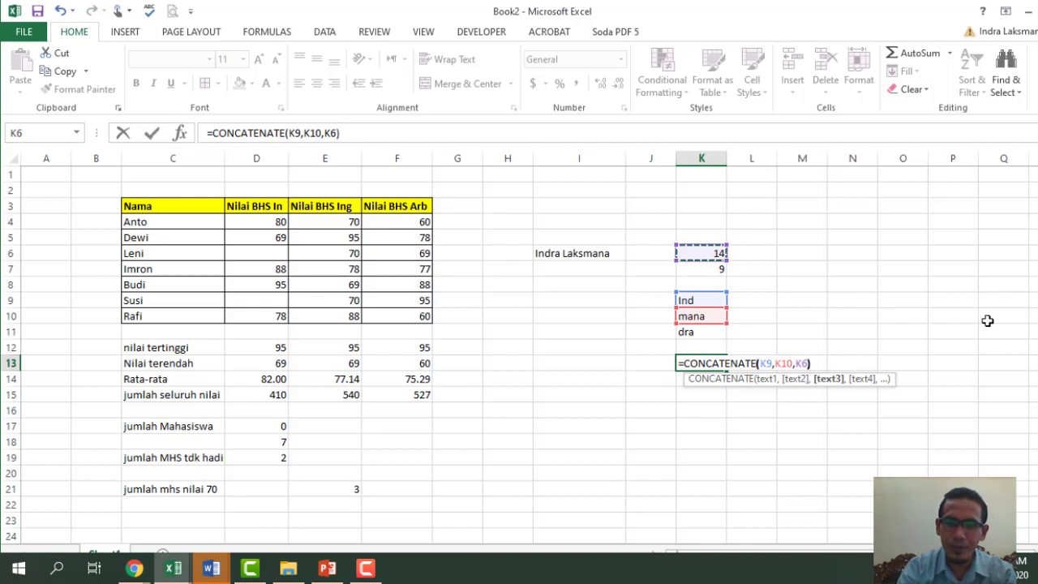
key(Return)
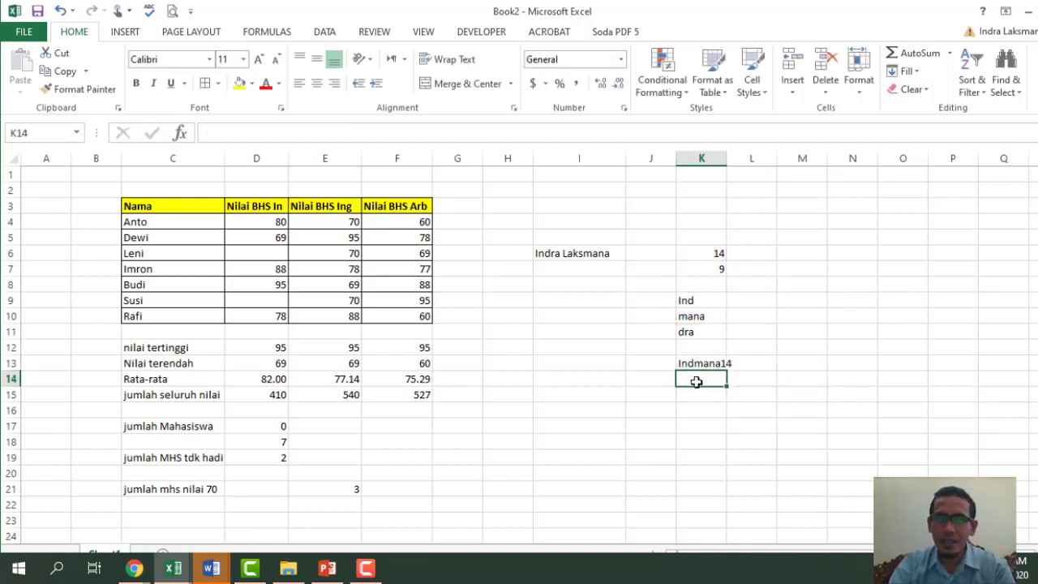
- Insert " " separators between K9, K10 and K6 in K13's formula to show Ind mana 14
click(704, 363)
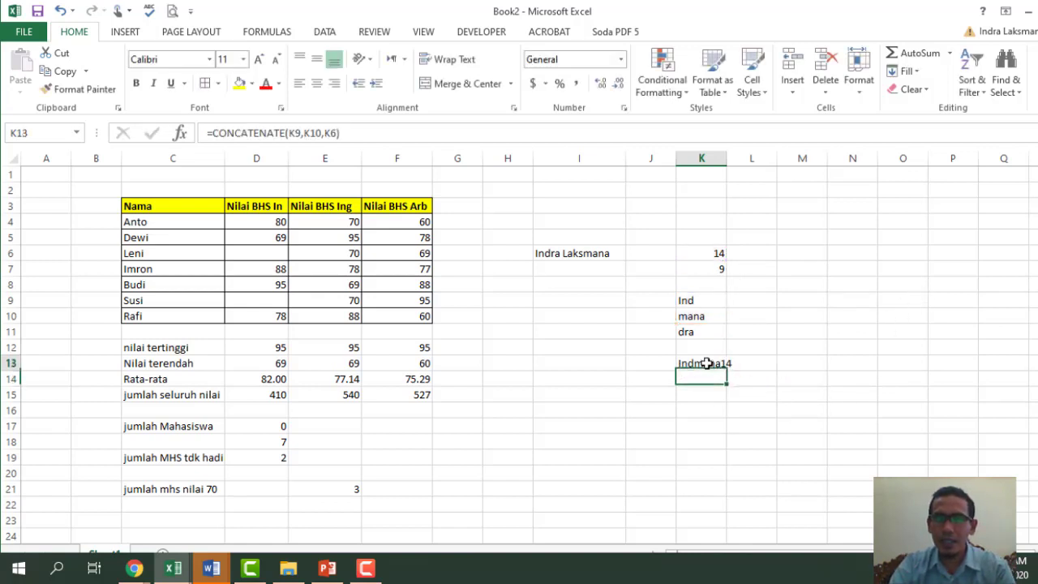
click(305, 133)
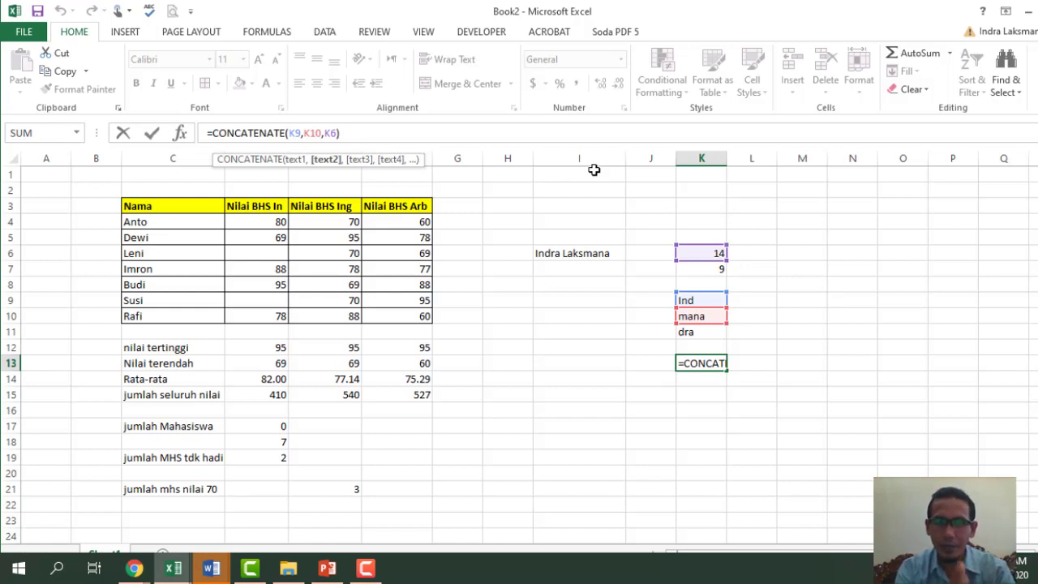
text(" ")
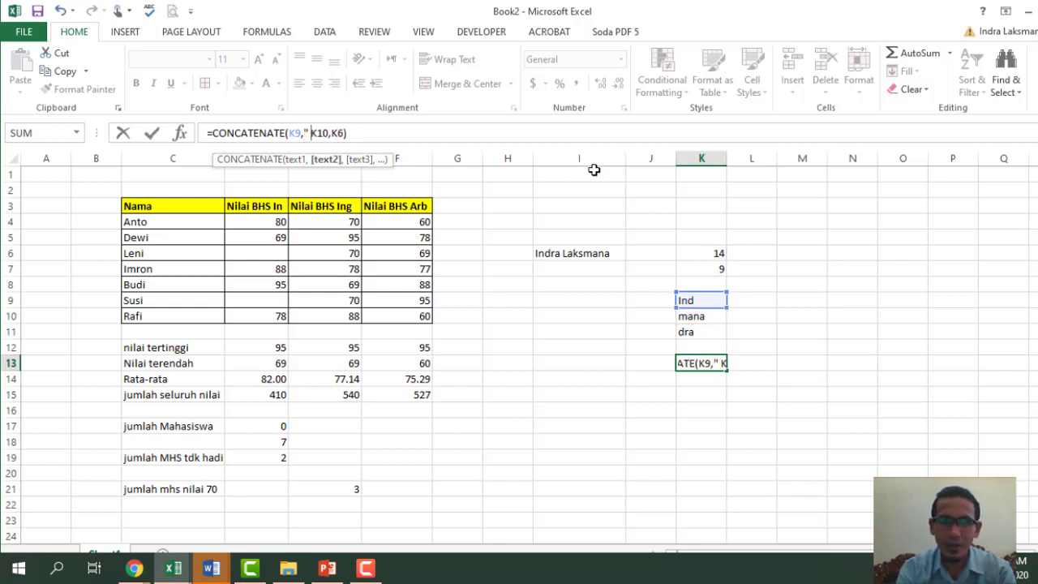
text(,)
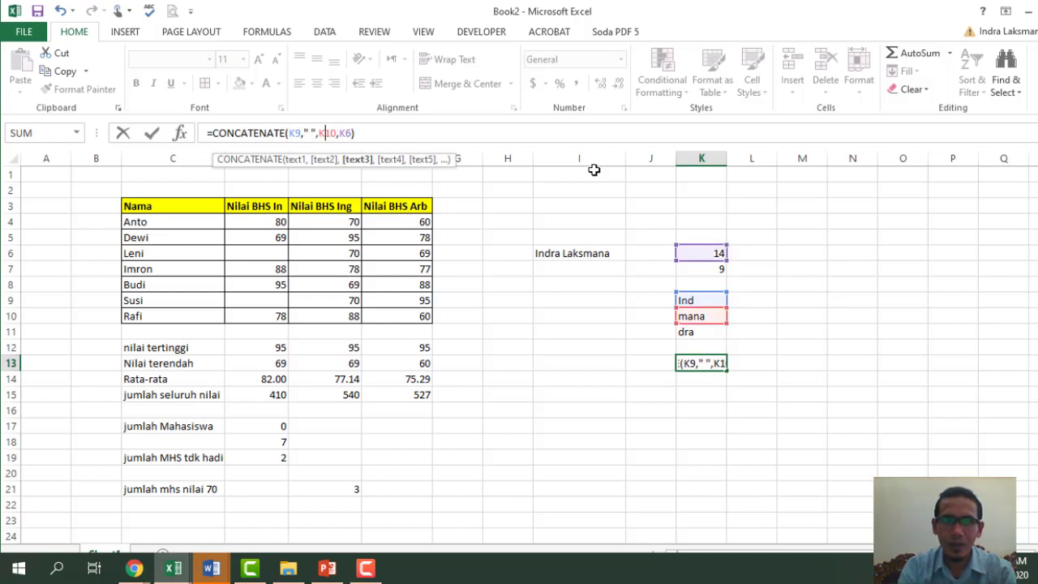
key(Right)
key(Right)
text(,")
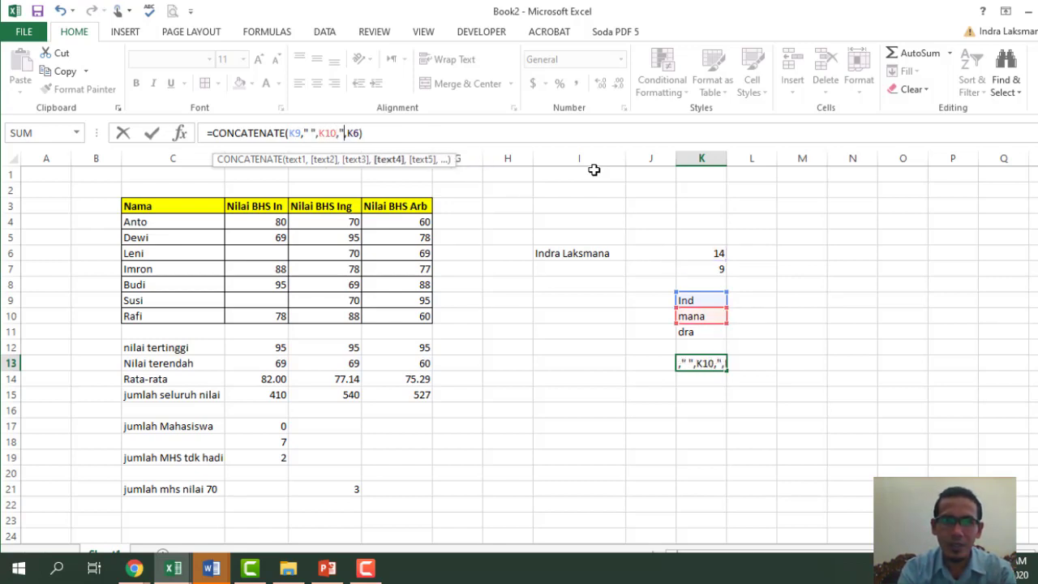
text( ")
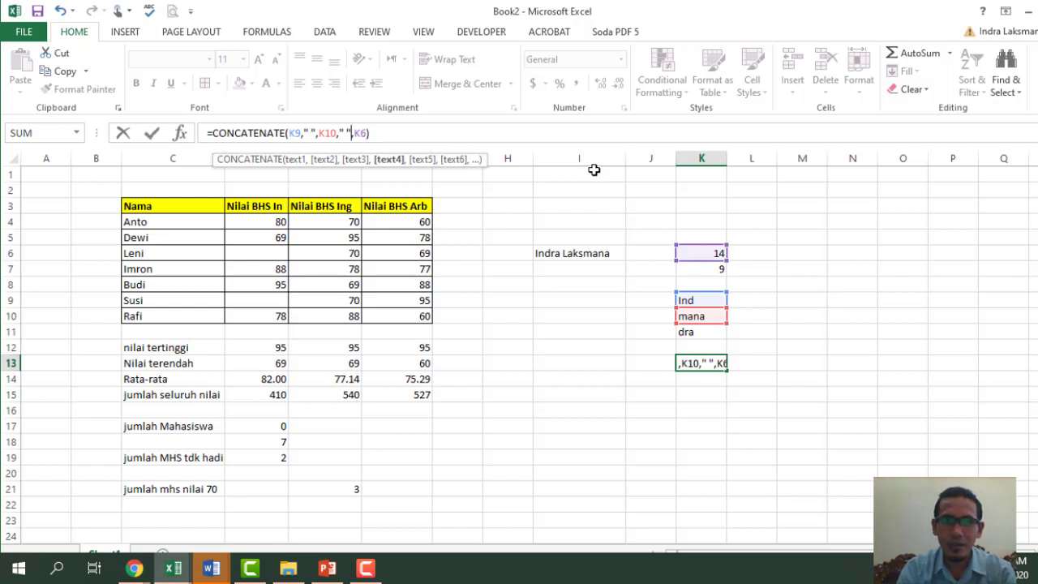
key(Return)
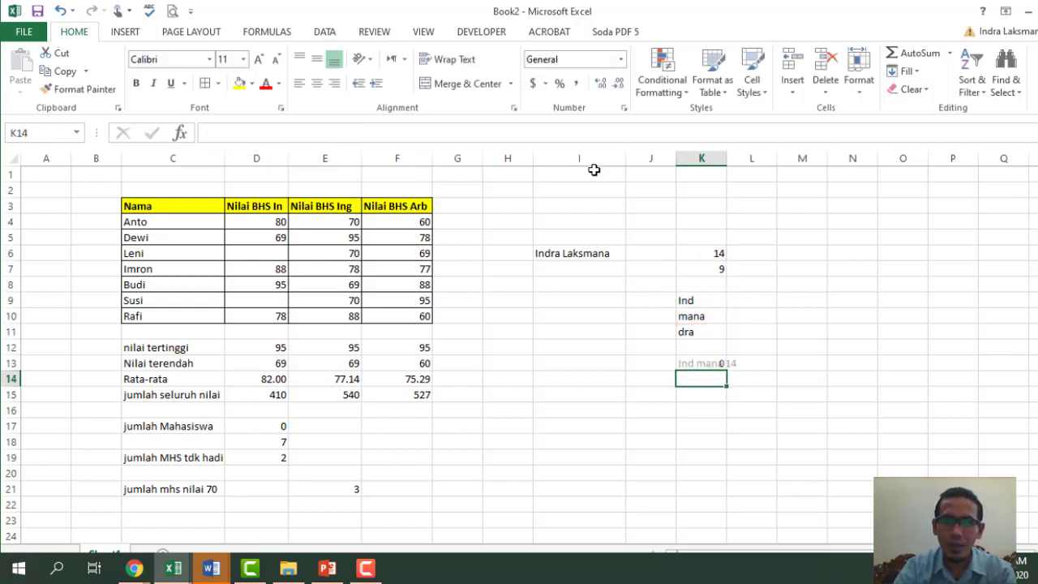
click(748, 397)
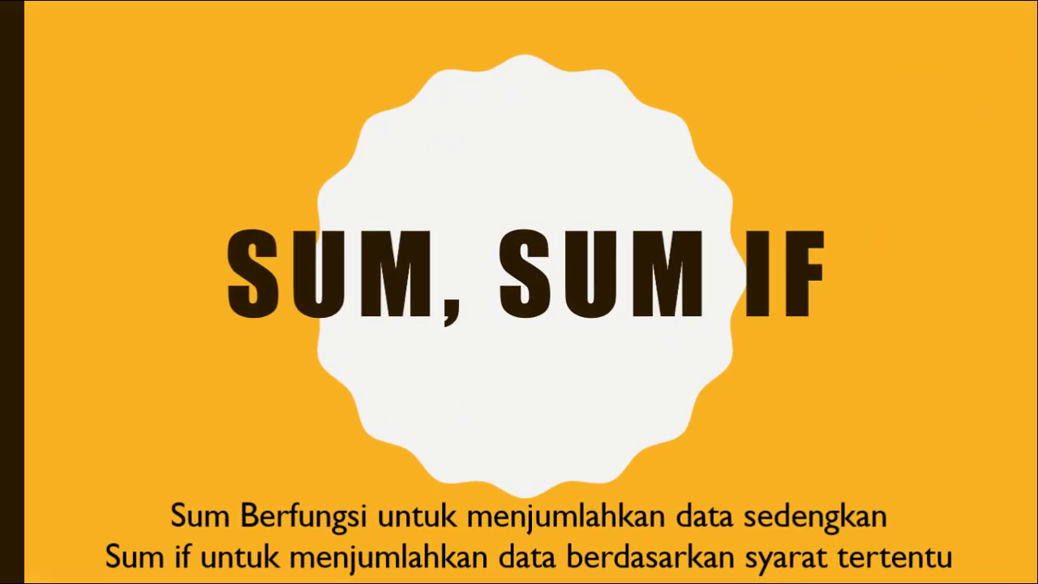
- Advance the slideshow through the COUNT, LEN, FIND, LEFT/RIGHT/MID and CONCATENATE slides
key(Right)
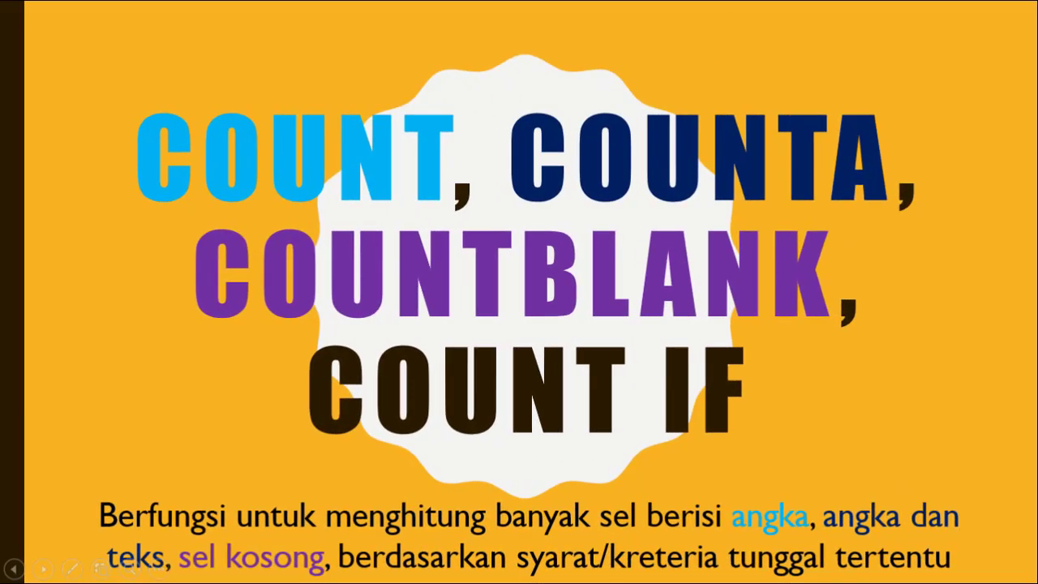
key(Right)
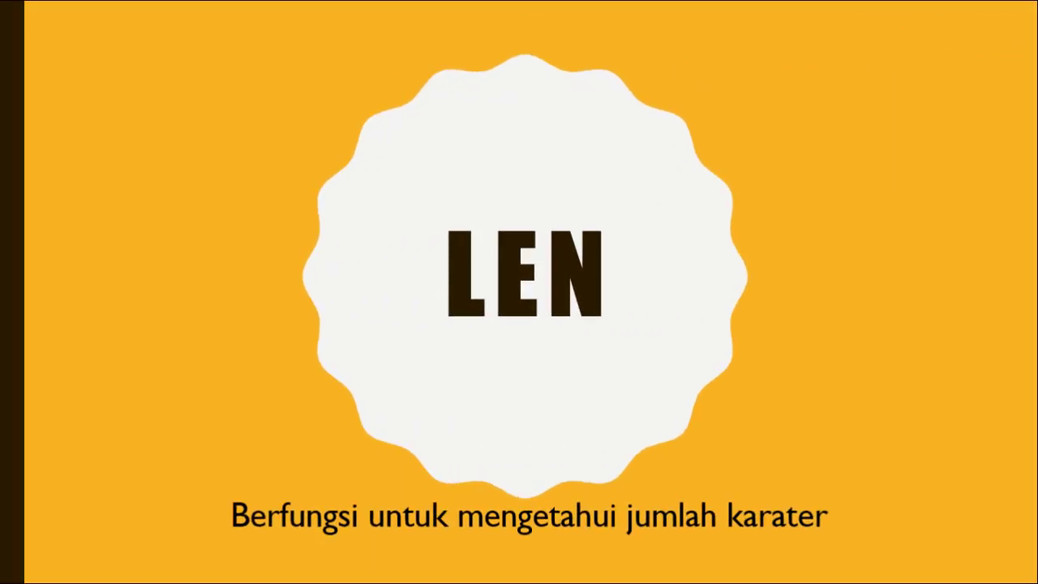
key(Right)
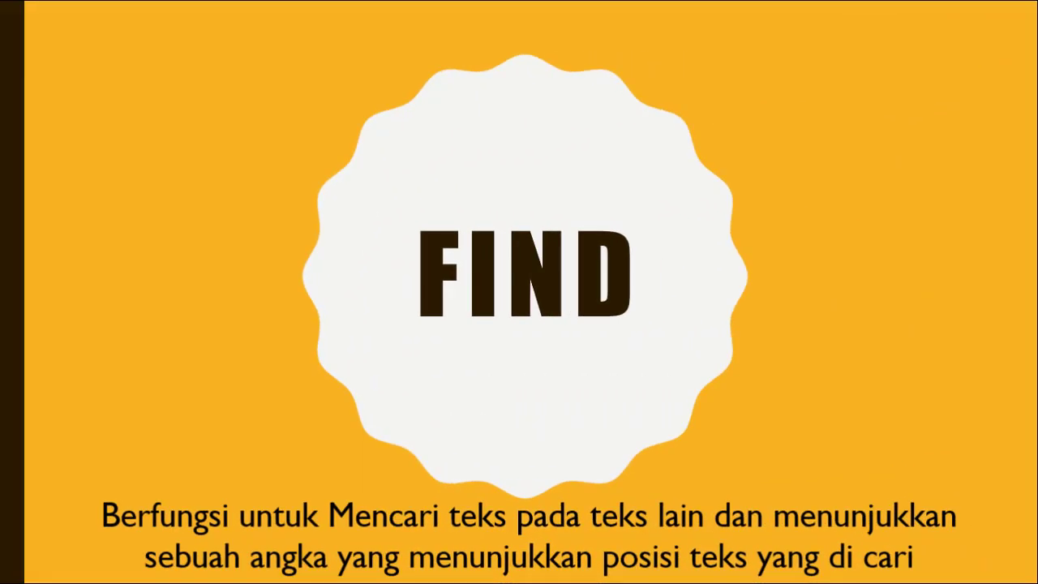
key(Right)
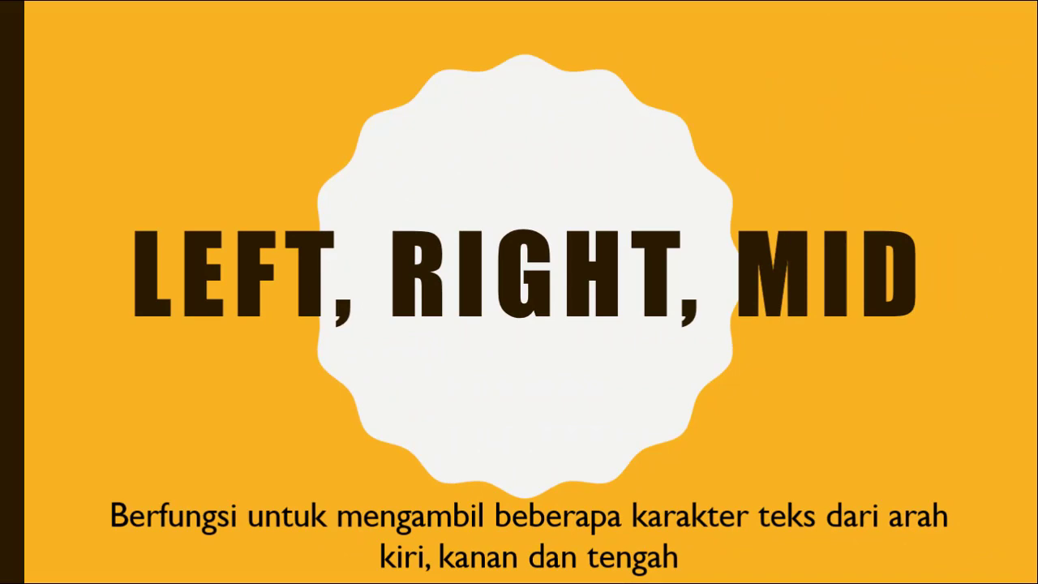
key(Right)
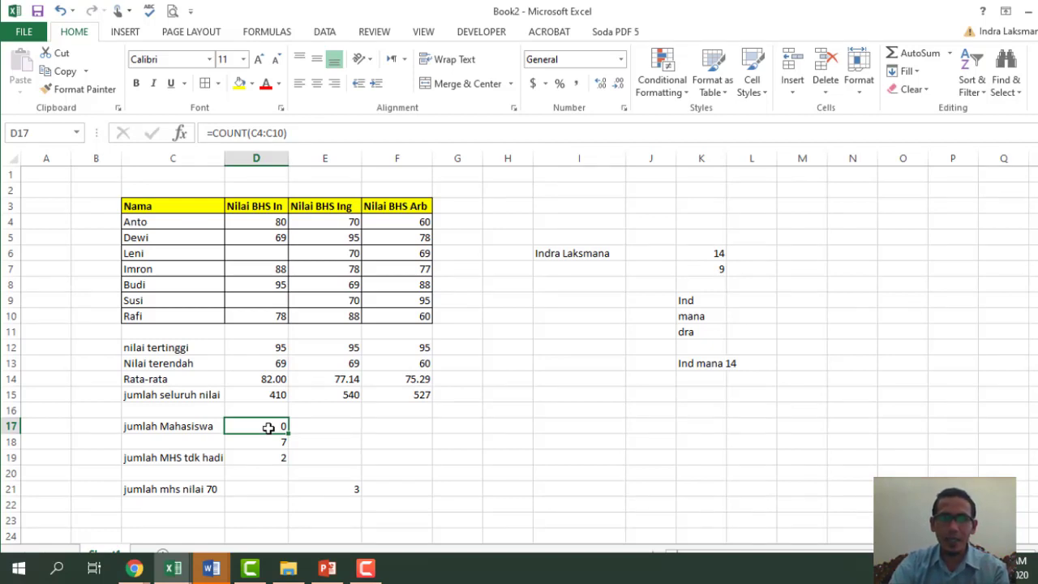
- Add the column header 'rata' in G3 beside the score table
click(456, 223)
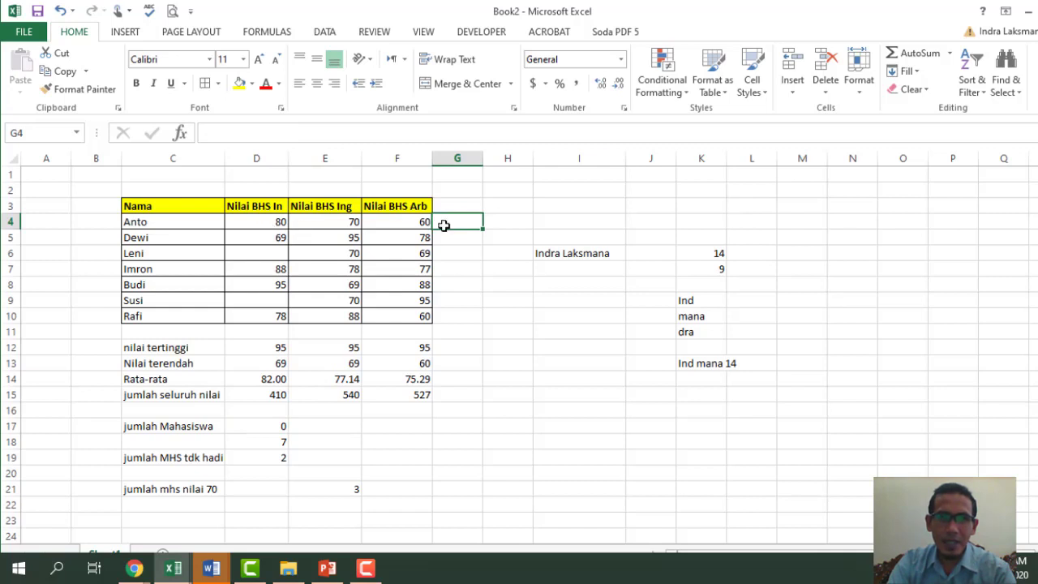
click(454, 206)
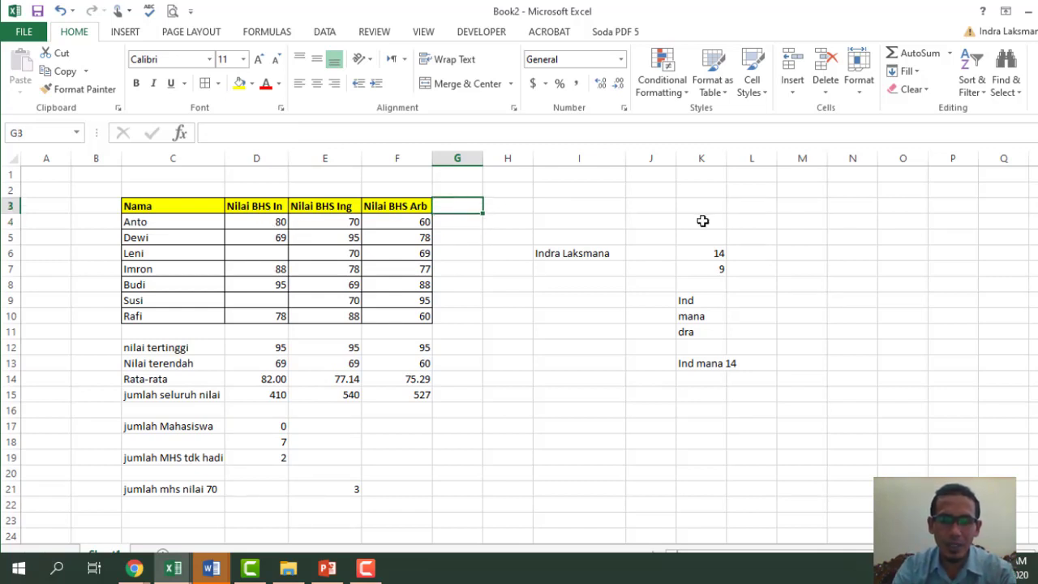
text(rata-rata)
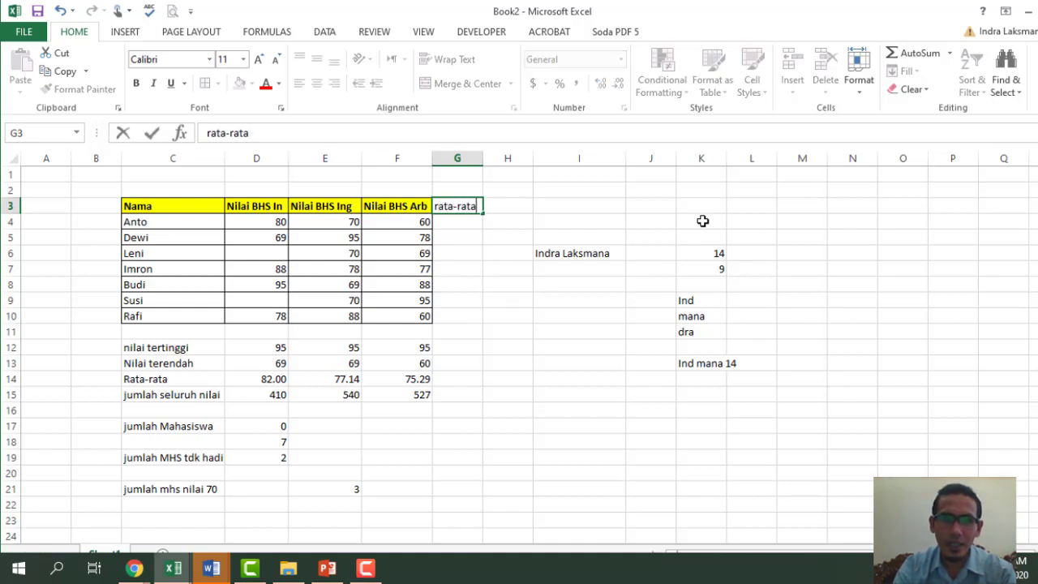
key(Return)
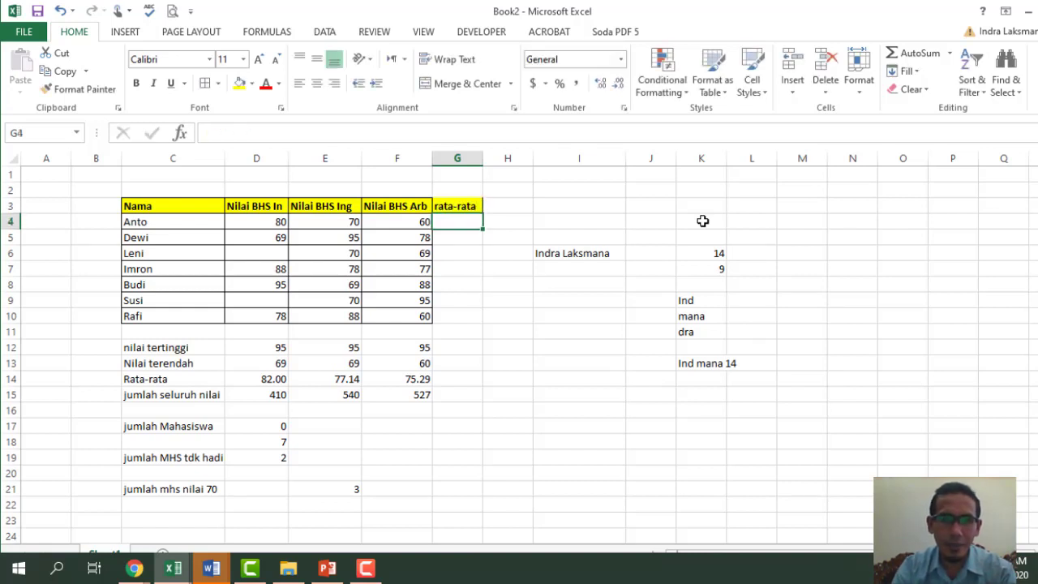
- Enter =AVERAGE(D4:F4) in G4 to average Anto's three scores
text(=)
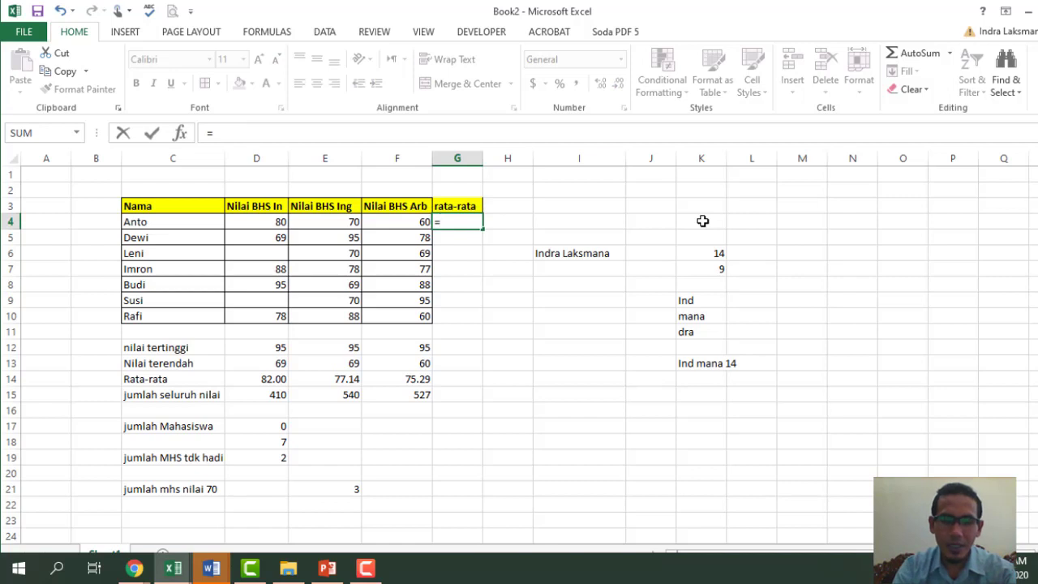
text(ave)
key(Tab)
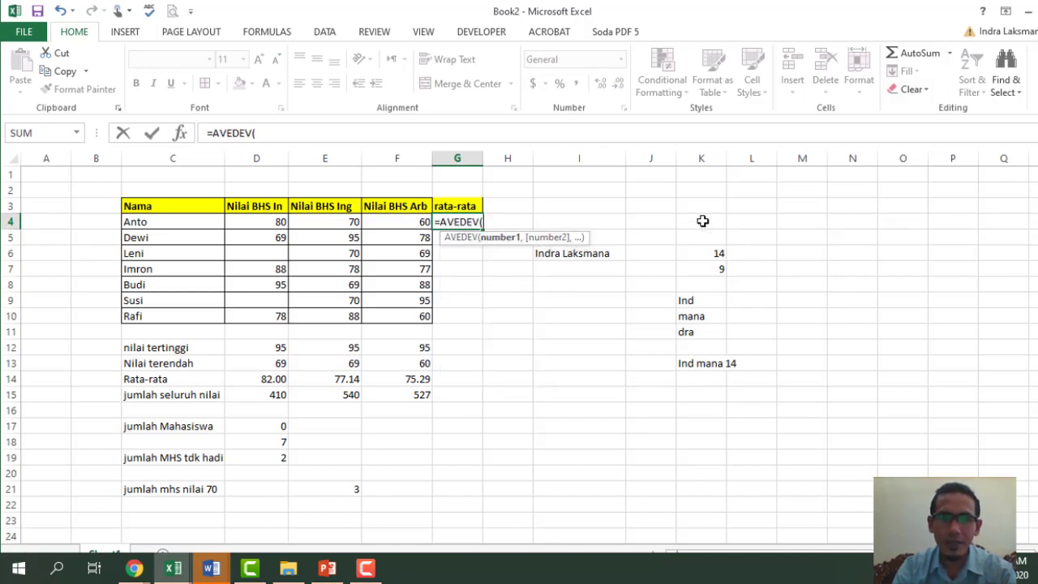
key(BackSpace)
key(BackSpace)
key(BackSpace)
key(BackSpace)
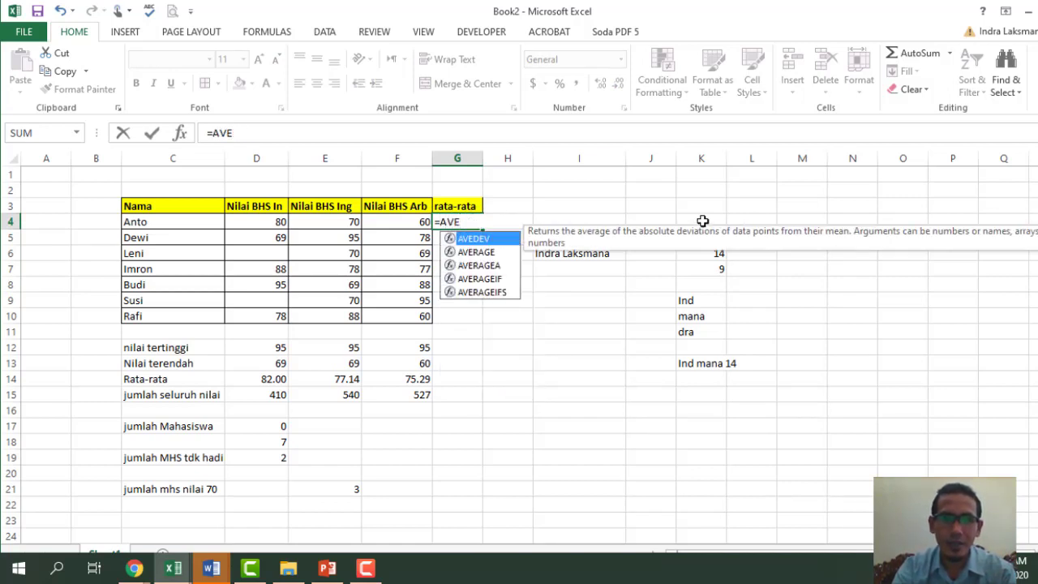
key(Down)
key(Tab)
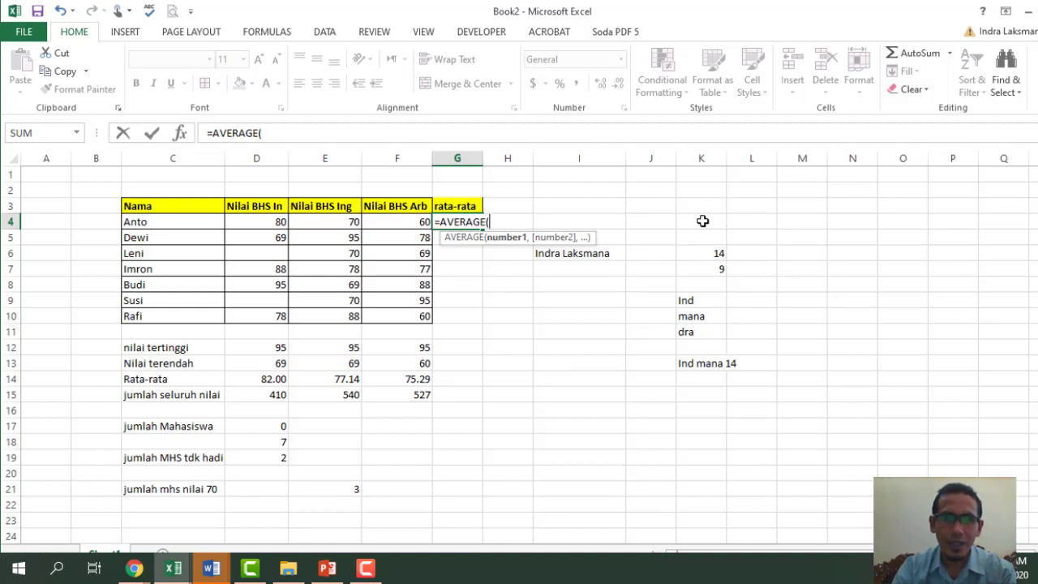
drag(258, 223, 396, 221)
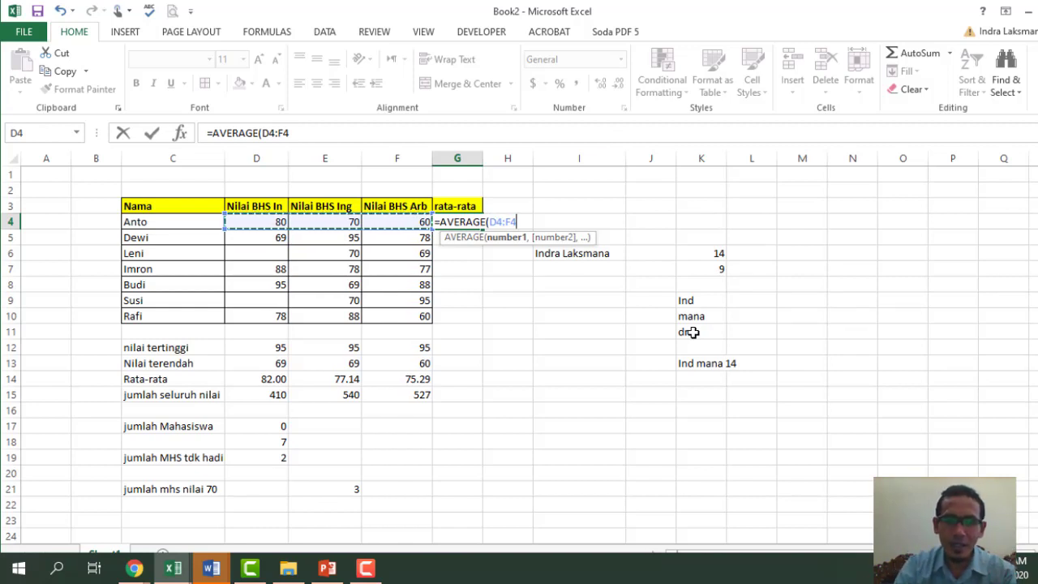
key(Return)
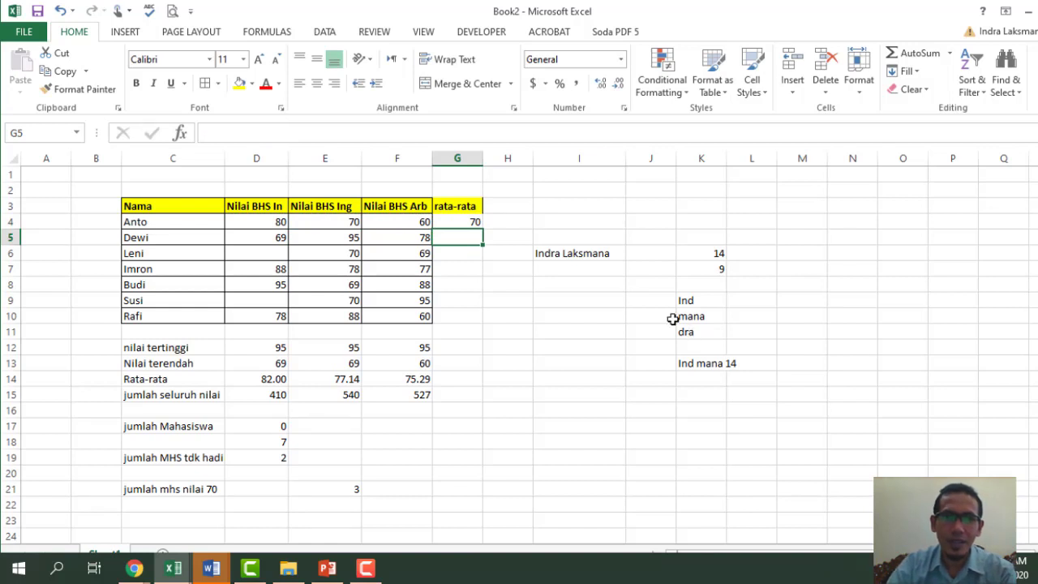
- Fill the G4 average formula down through G10
click(459, 223)
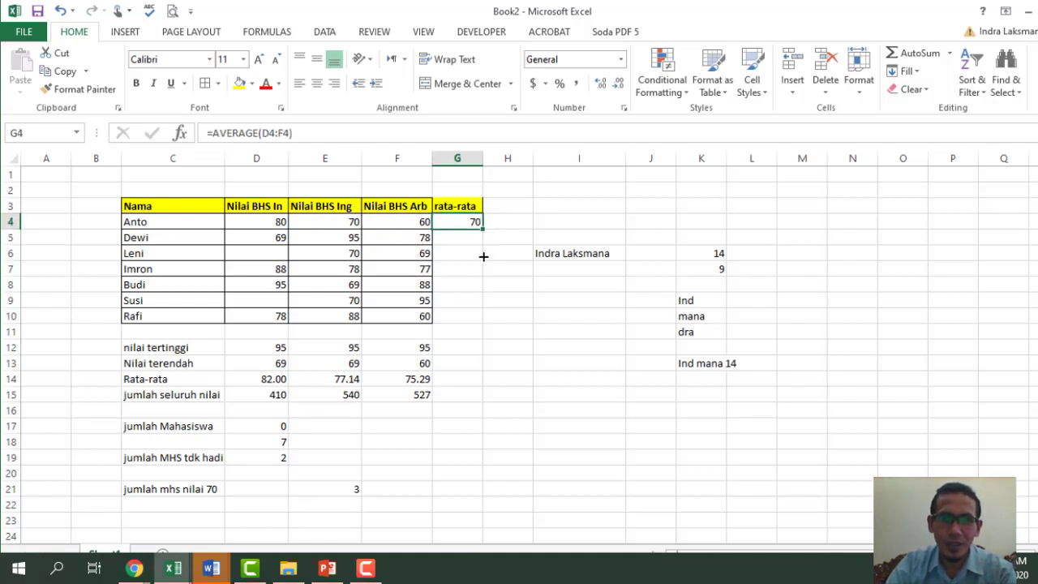
drag(483, 257, 481, 329)
click(557, 255)
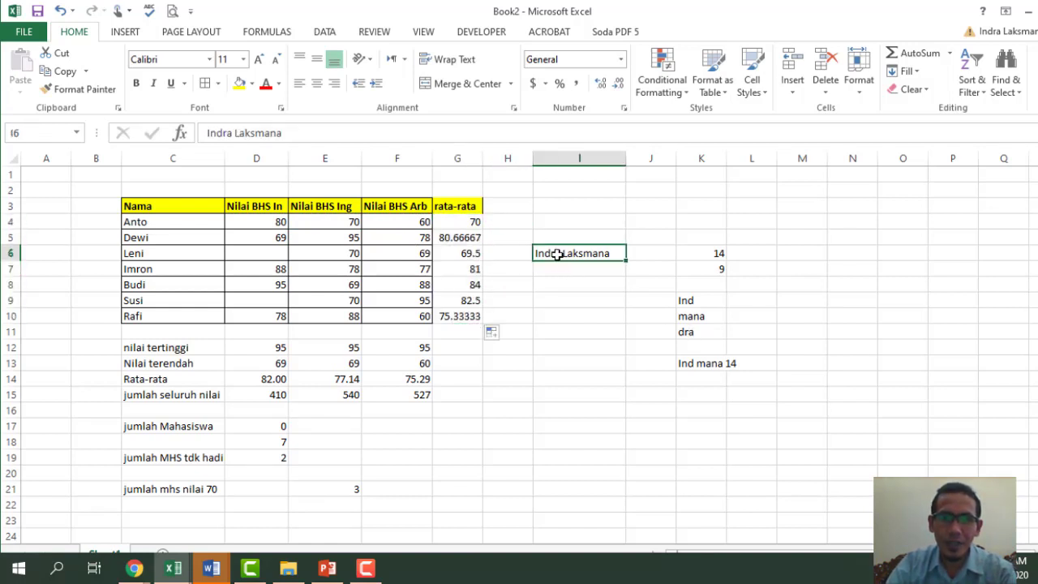
click(468, 222)
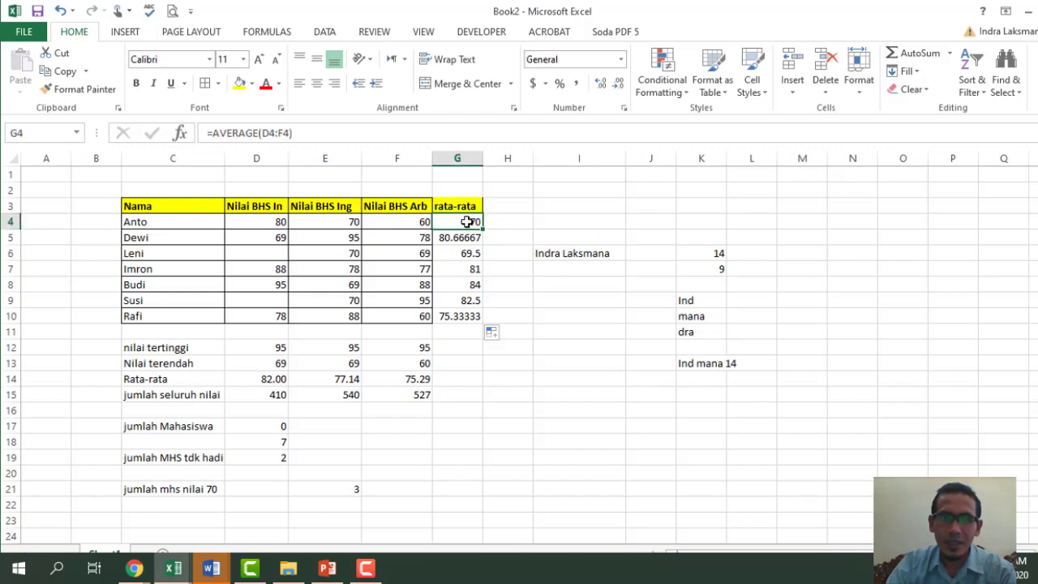
- Format G4 as Number with 2 decimals and 1000 separator, then copy it down to G10
right_click(468, 222)
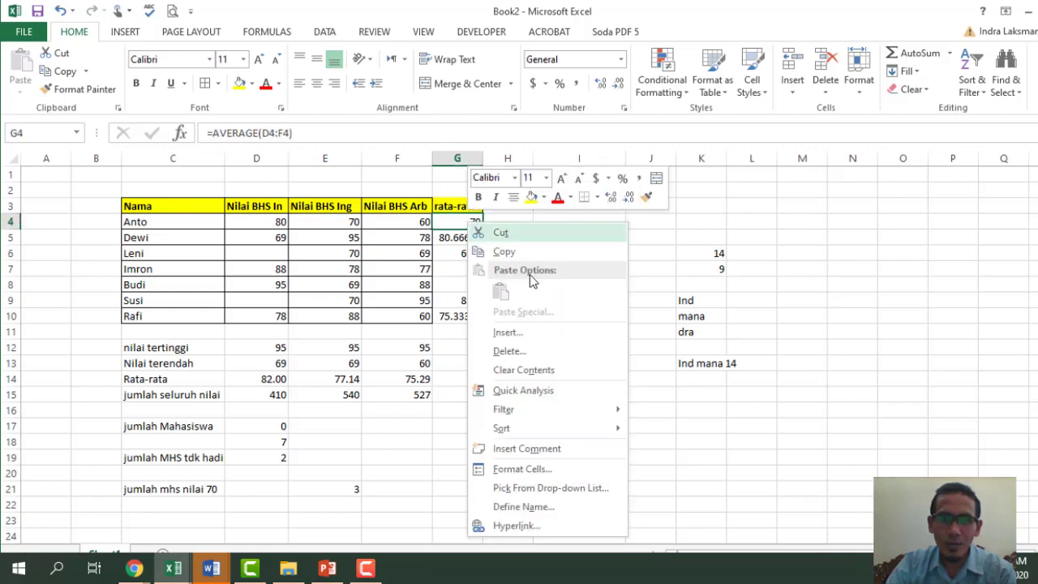
click(573, 474)
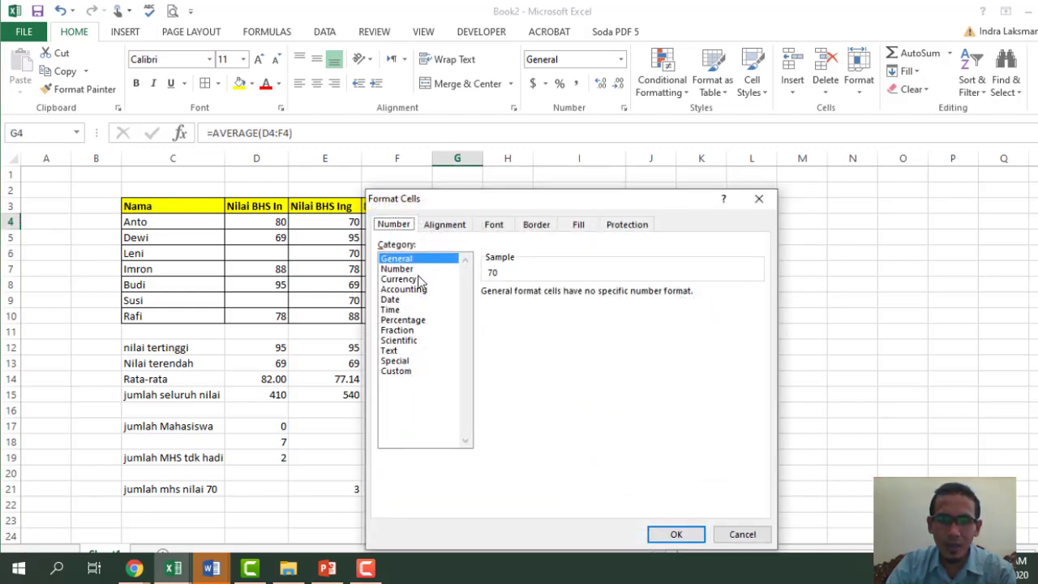
click(409, 270)
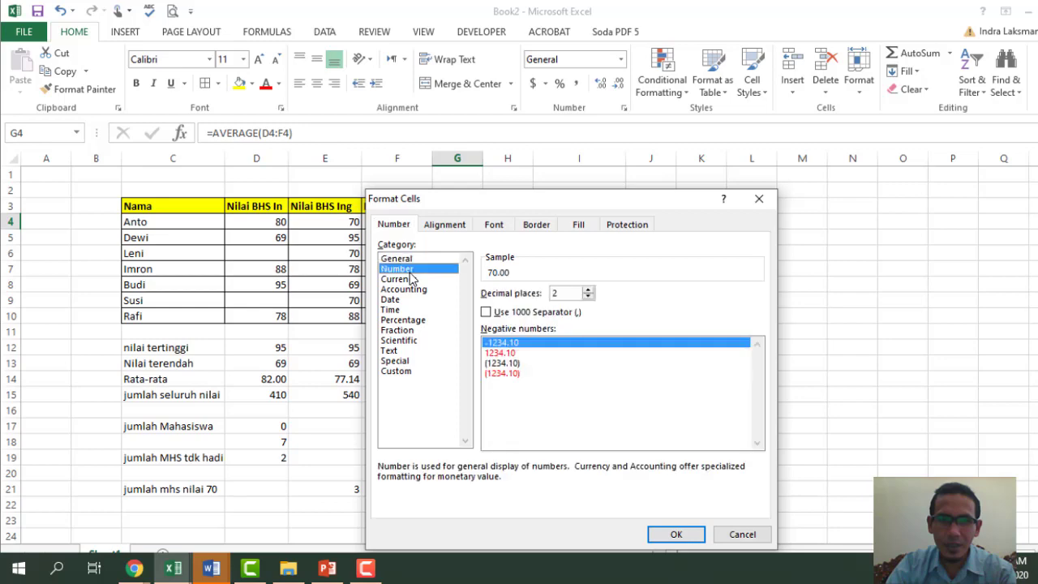
click(486, 313)
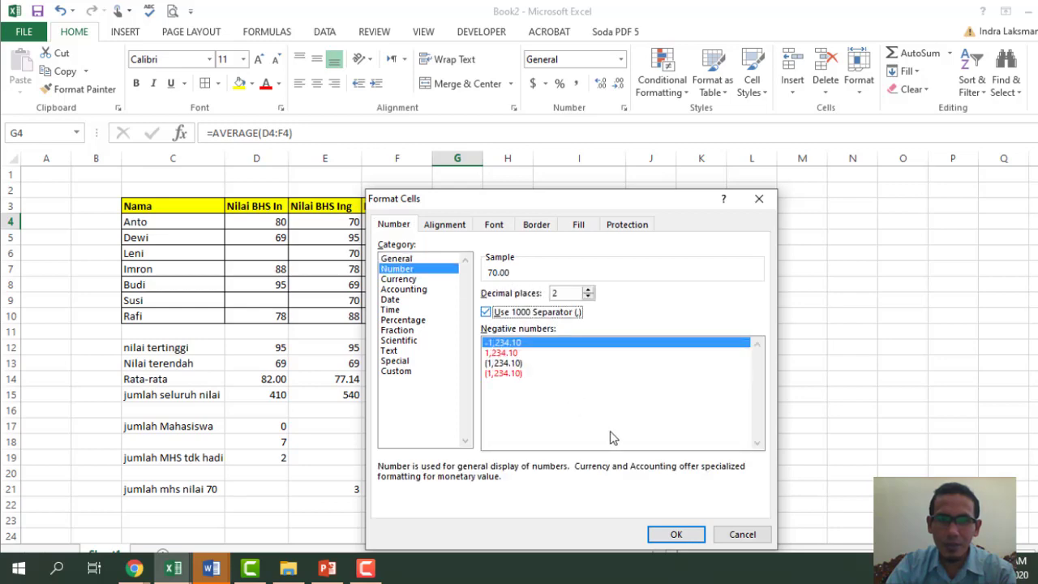
click(676, 535)
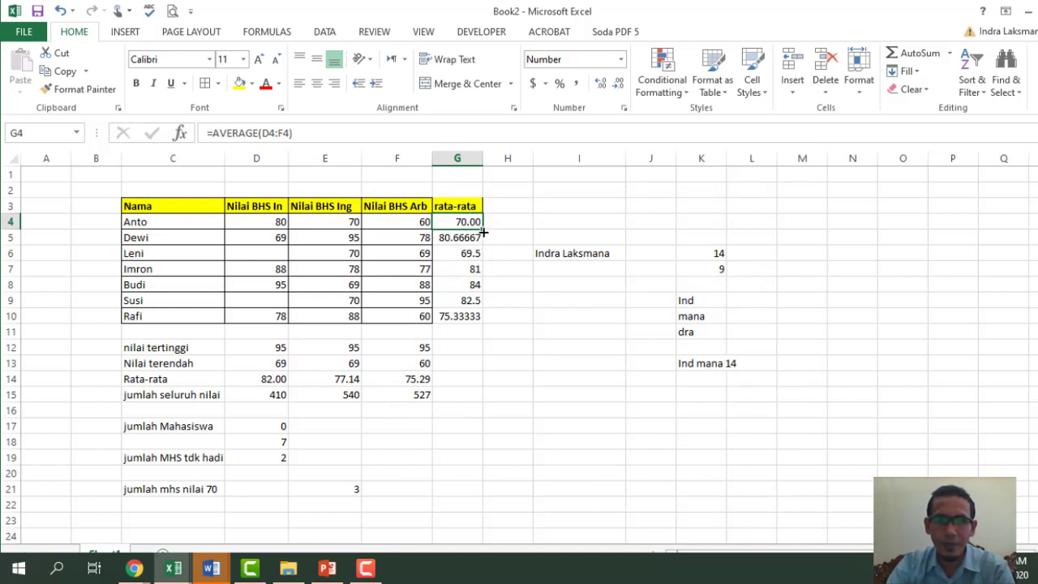
drag(482, 253, 501, 322)
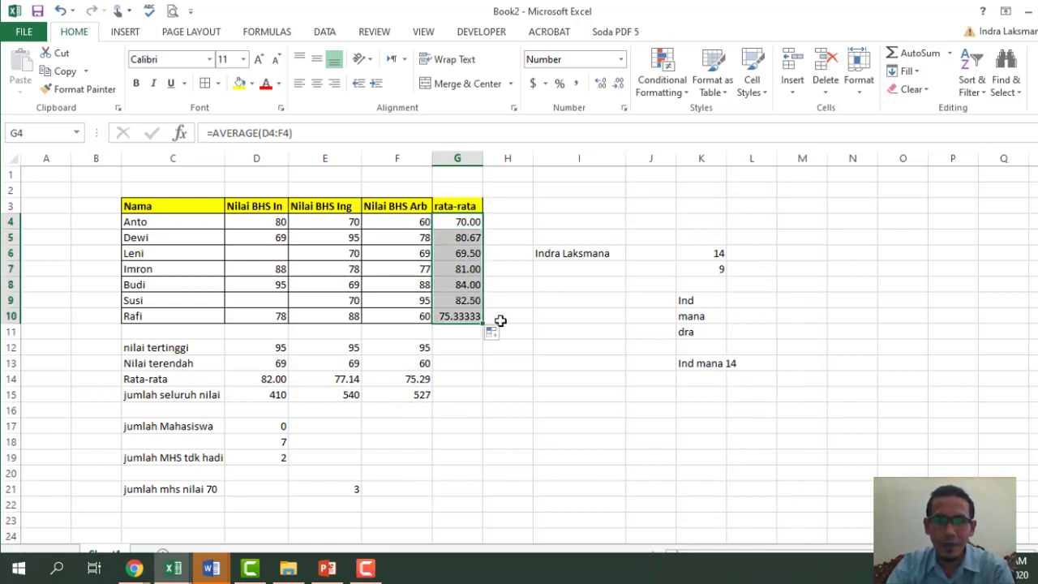
click(510, 223)
mouse_move(570, 176)
mouse_down()
mouse_move(743, 376)
mouse_move(881, 424)
mouse_move(846, 413)
mouse_up()
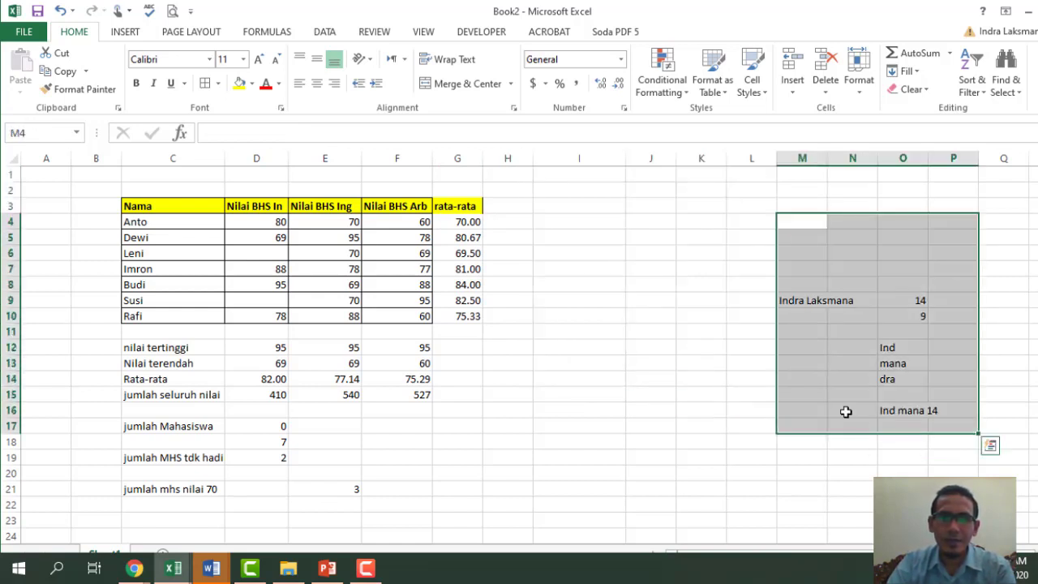
- Move the text-function results to columns M–P and enter the heading 'keterangan' in H3
click(650, 363)
click(514, 208)
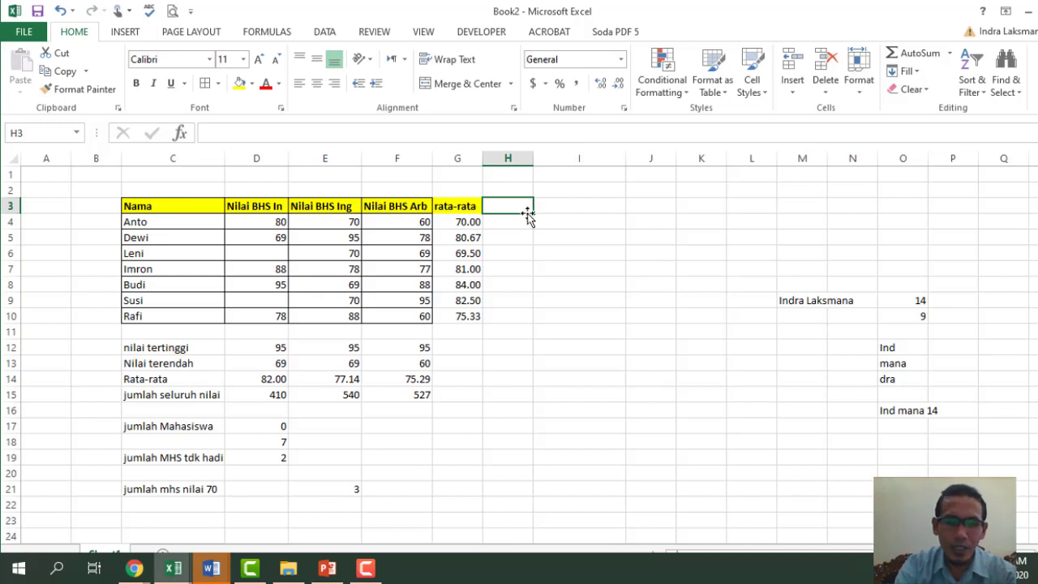
text(keterangan)
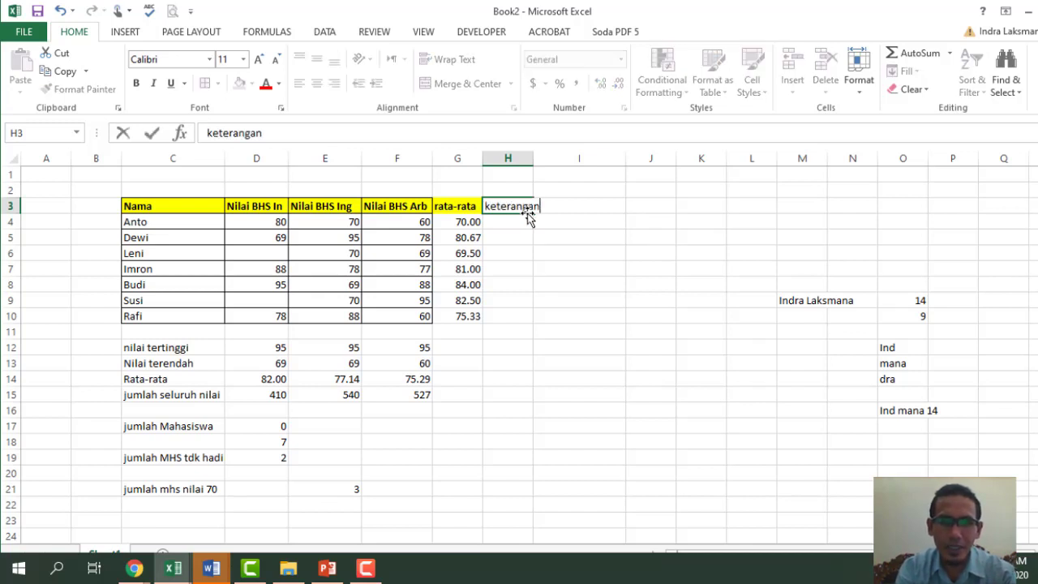
key(Return)
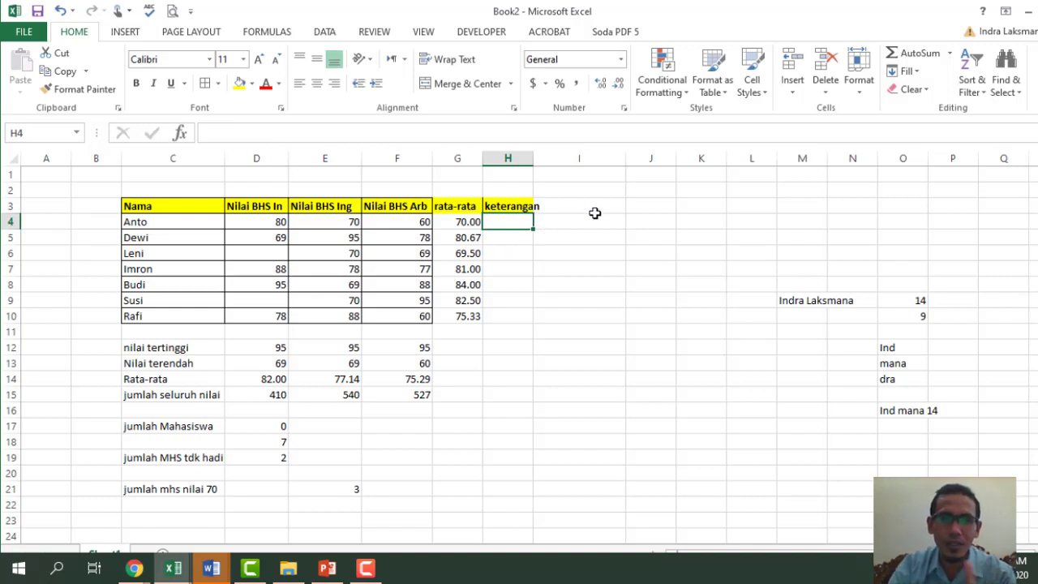
- Type the note 'lulus jila nilai rata2 besar dari 70' into G17
drag(452, 442, 452, 428)
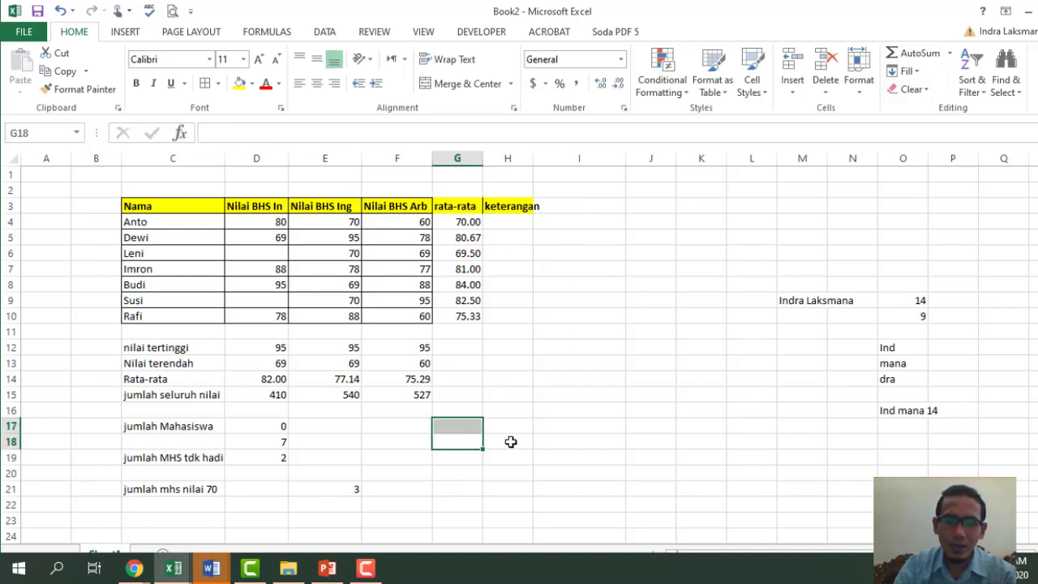
key(Up)
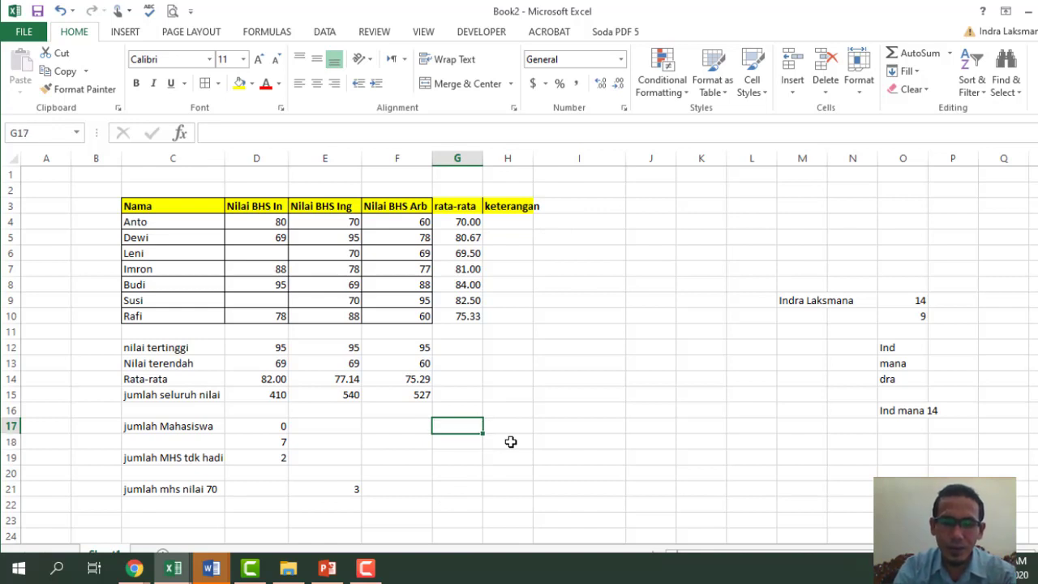
text(lulus)
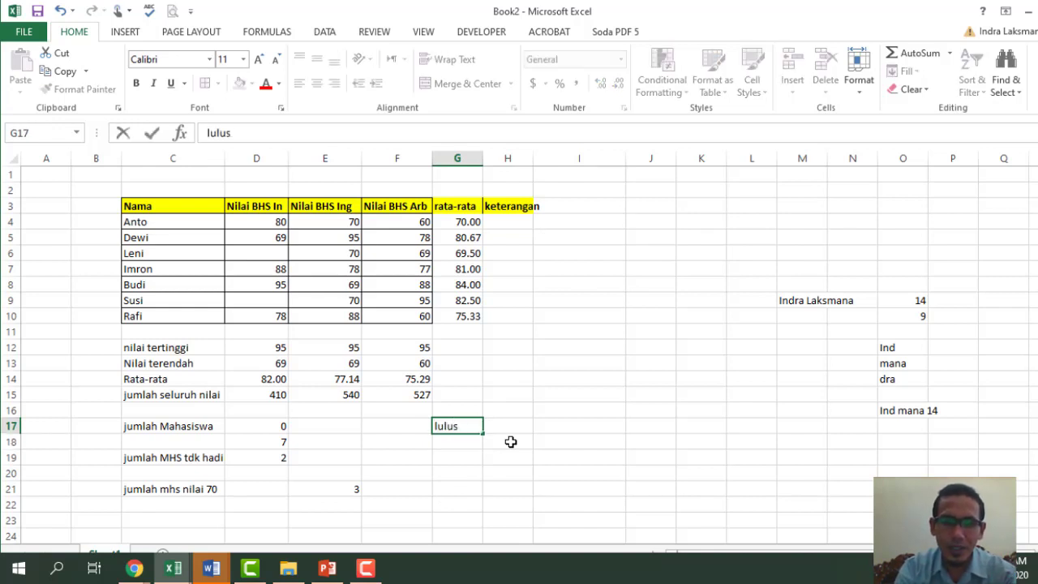
text( jila n)
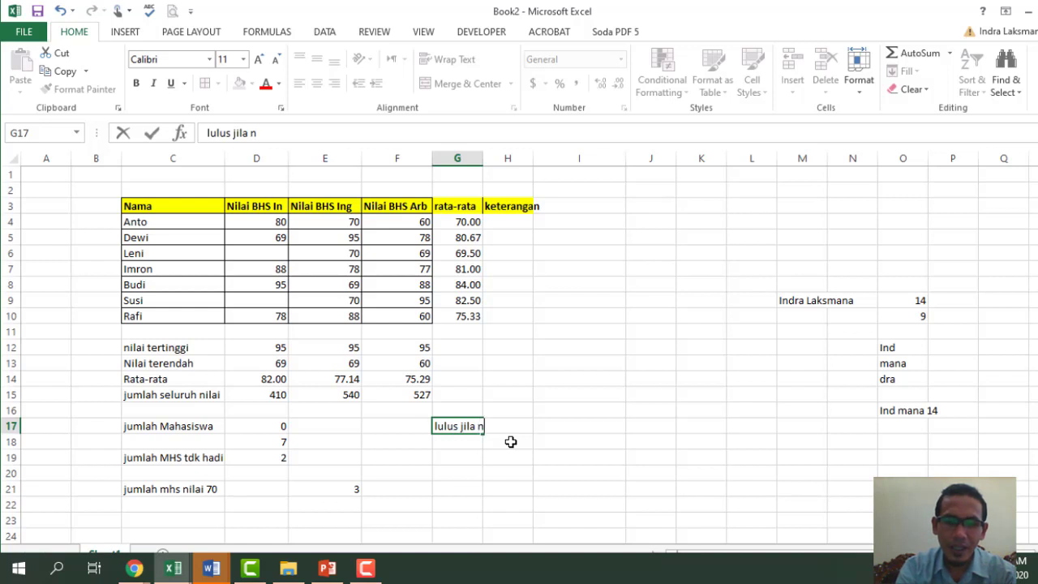
text(ilai rata)
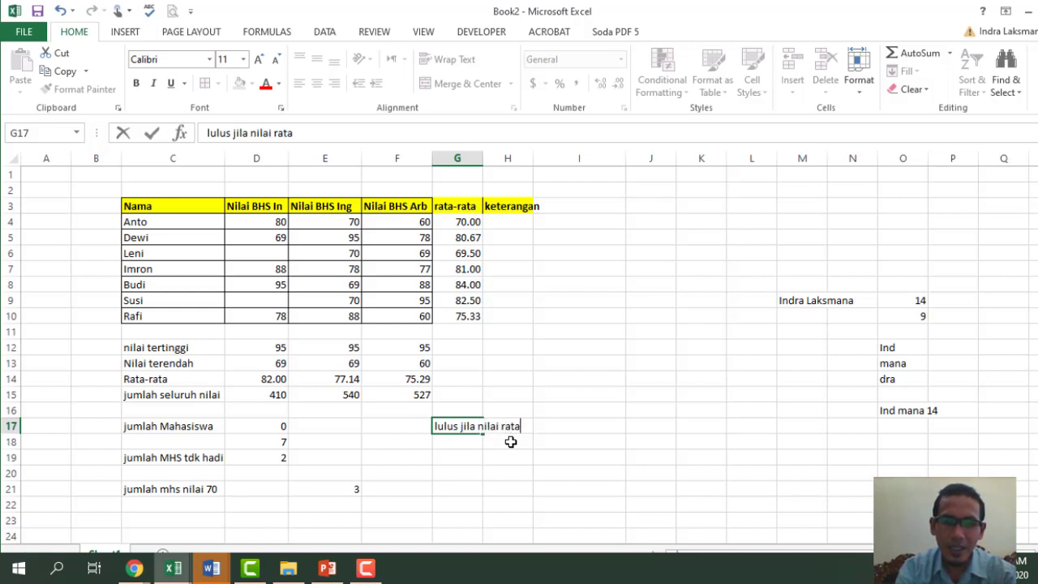
text(3)
text(2 be)
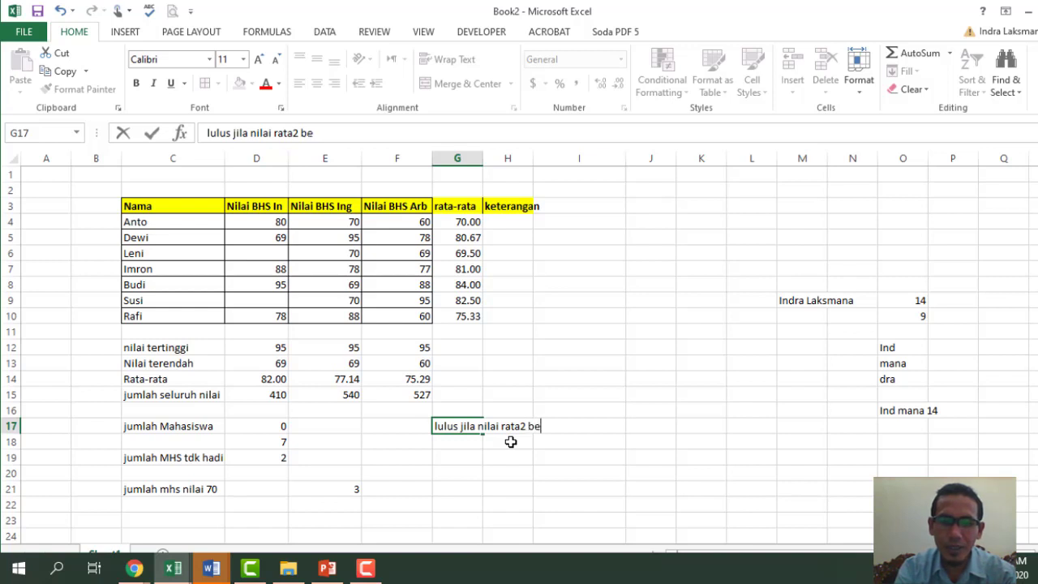
text(ar dari)
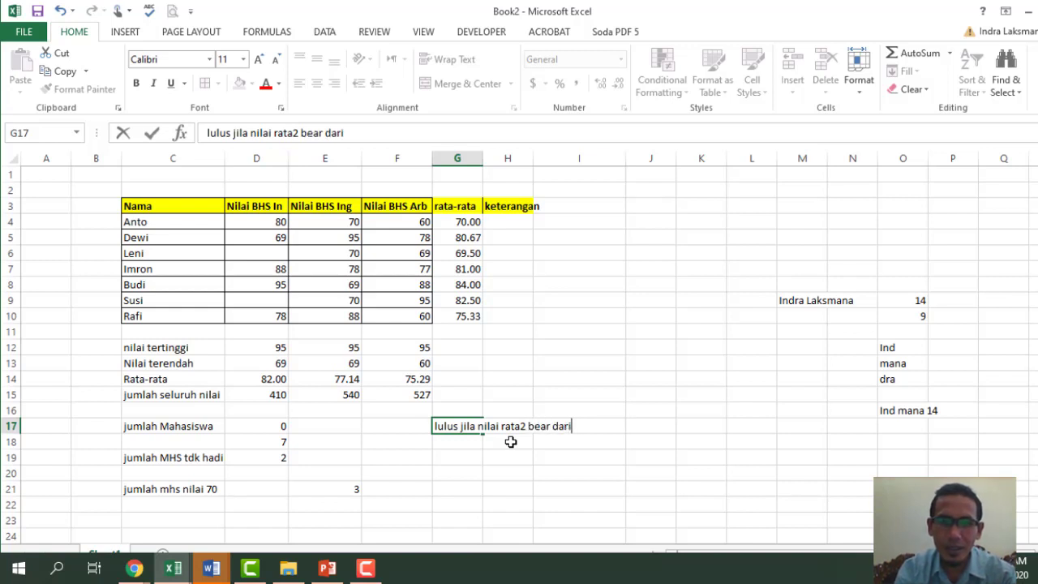
key(BackSpace)
key(BackSpace)
key(BackSpace)
key(BackSpace)
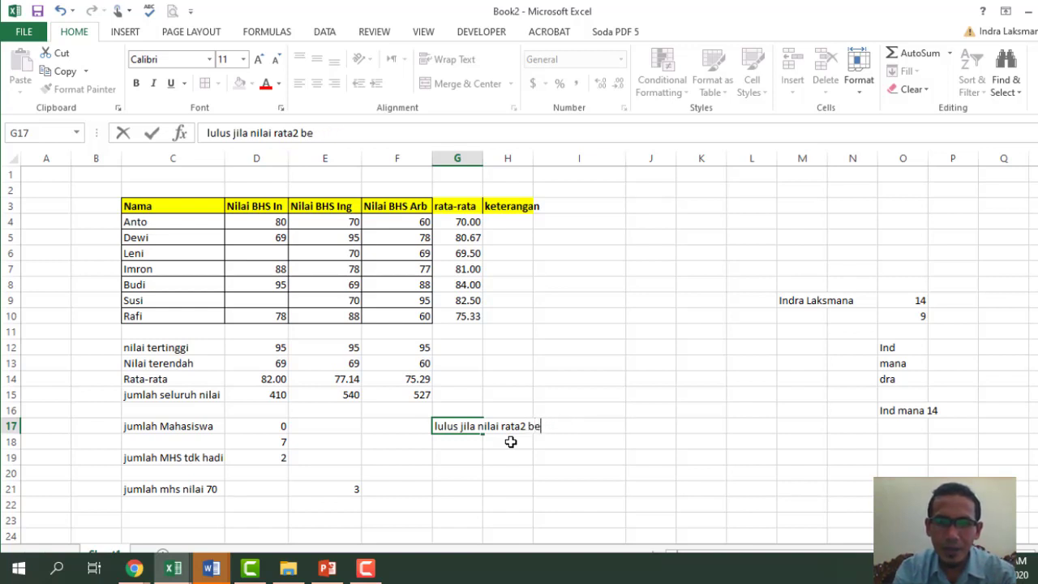
text(sar dari )
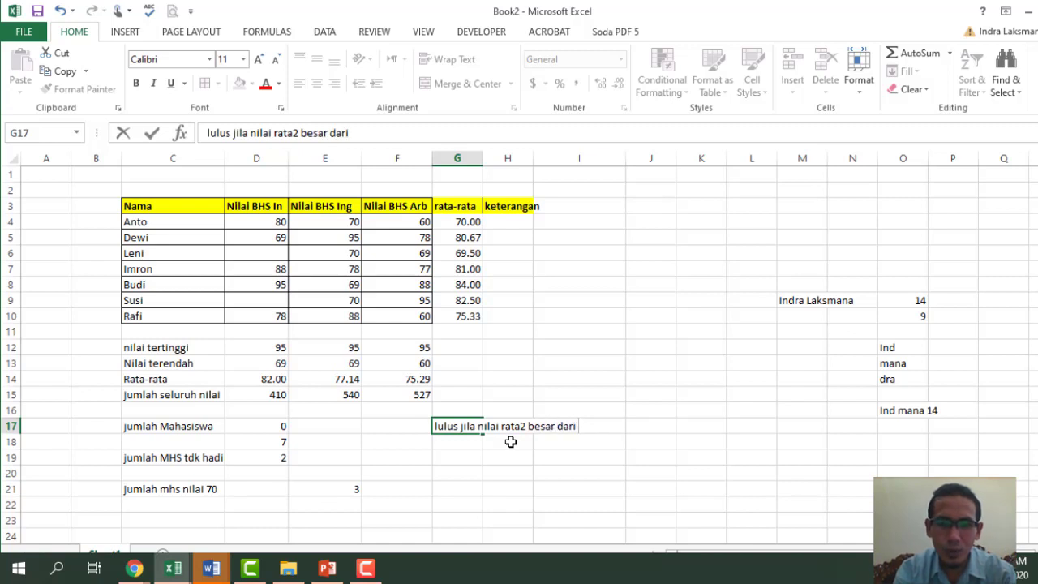
text(70)
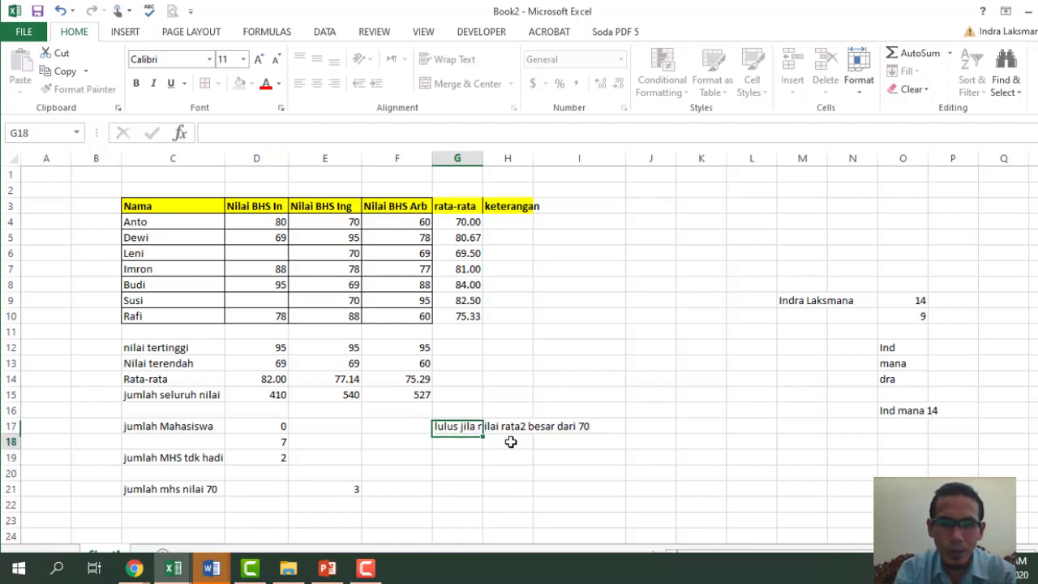
key(Return)
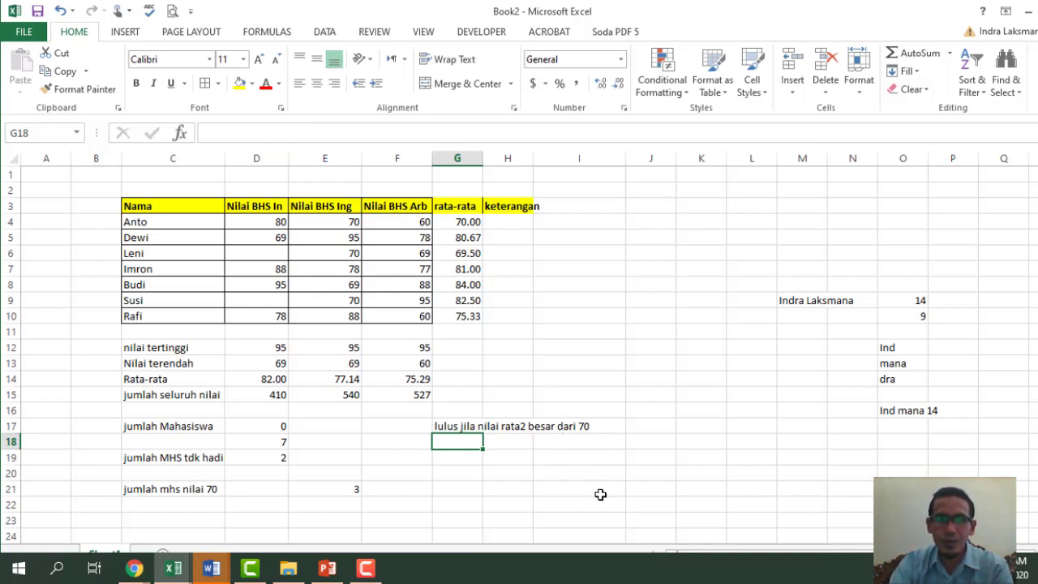
- Set Leni's empty Nilai BHS In score in D6 to 0
click(477, 255)
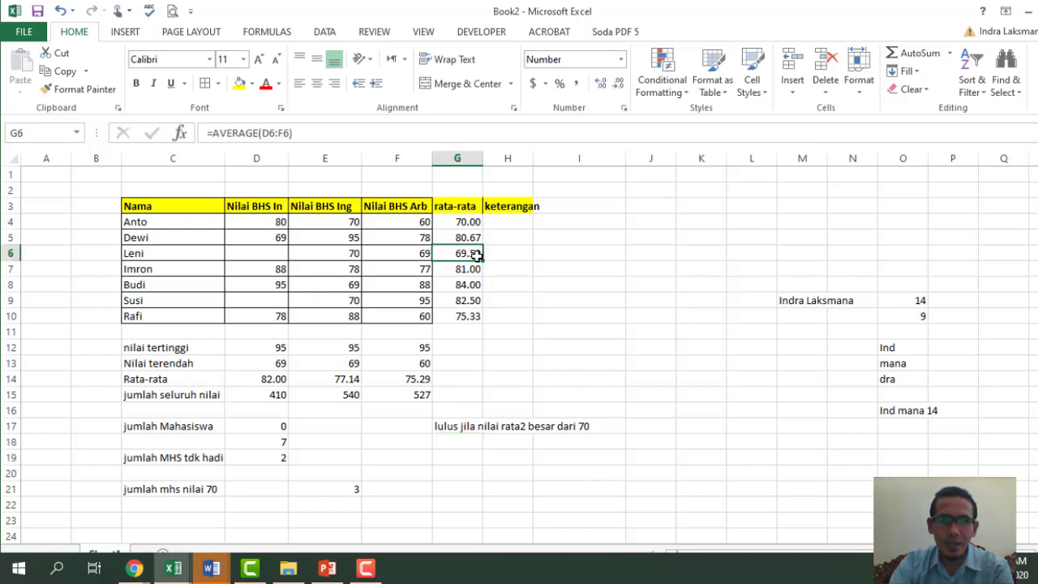
click(354, 250)
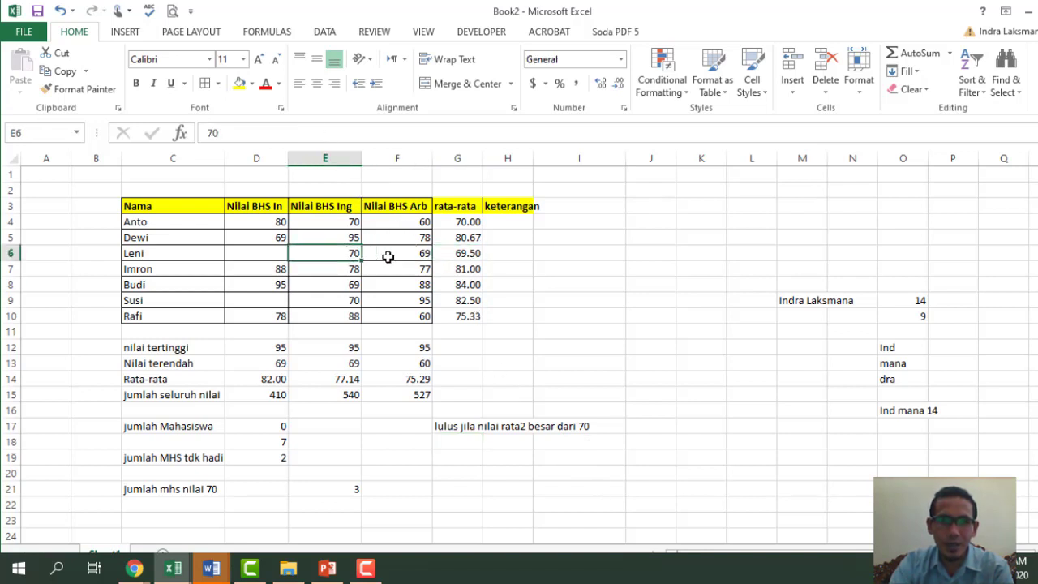
click(249, 252)
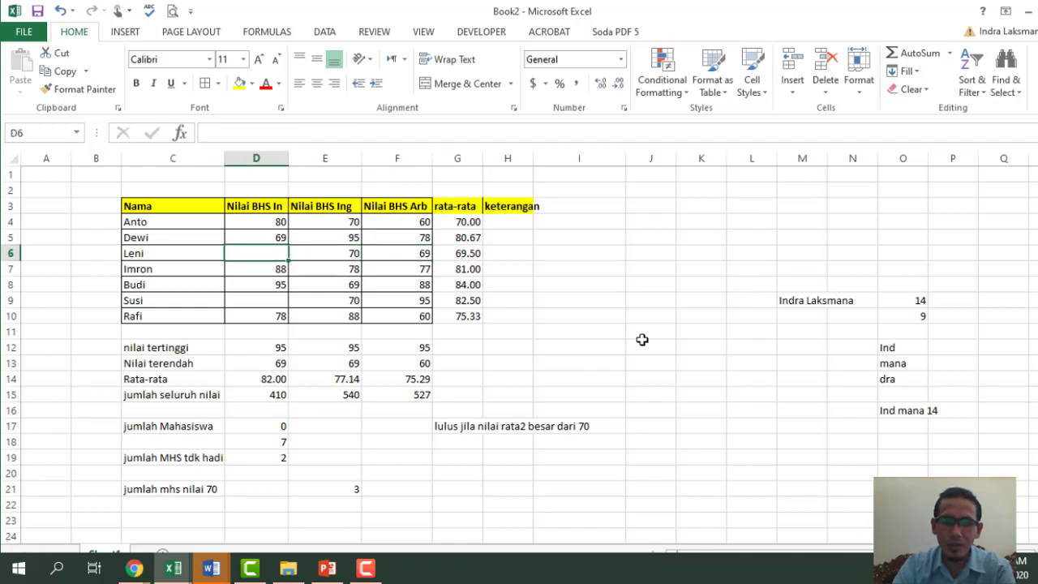
text(-)
key(Return)
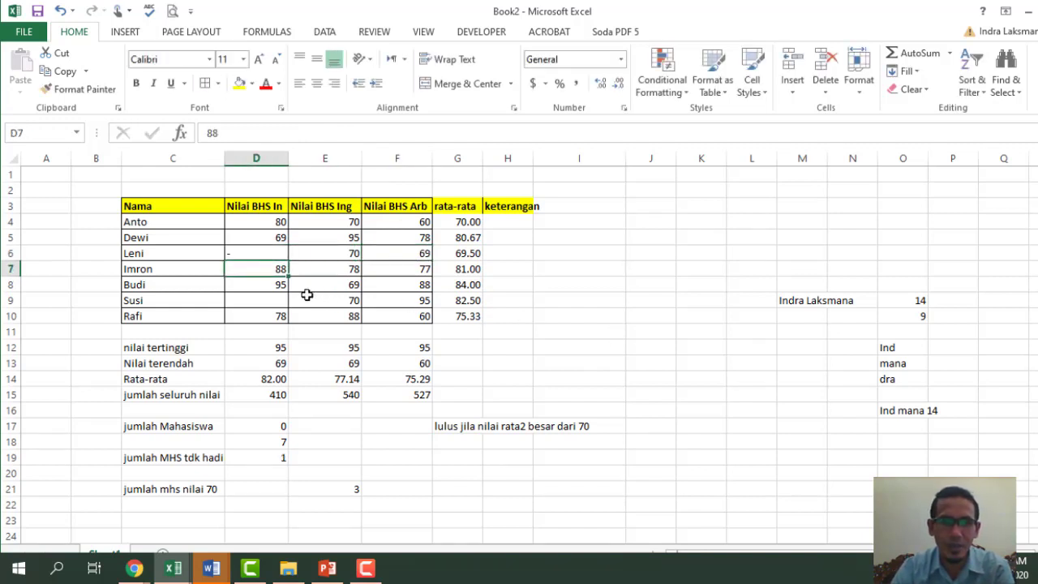
click(274, 301)
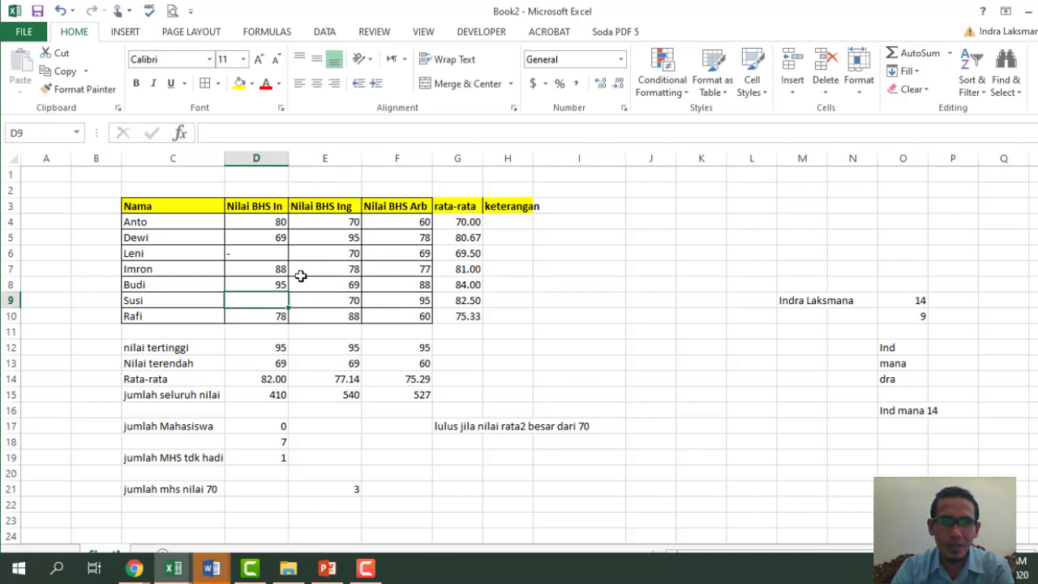
click(281, 253)
text(0)
key(Return)
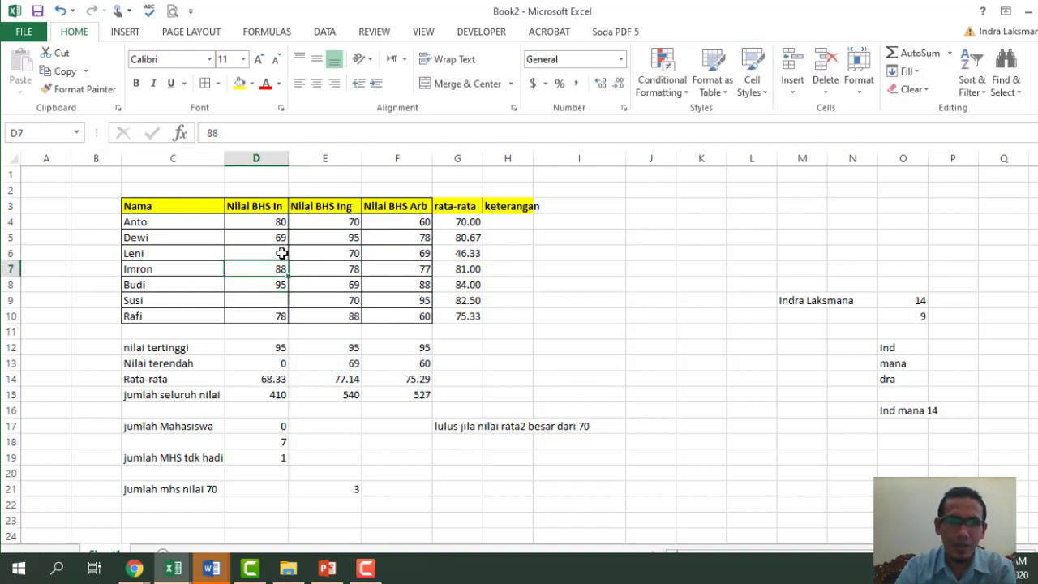
- Give Susi a Nilai BHS In score of 0 in D9 as well
click(275, 303)
text(0)
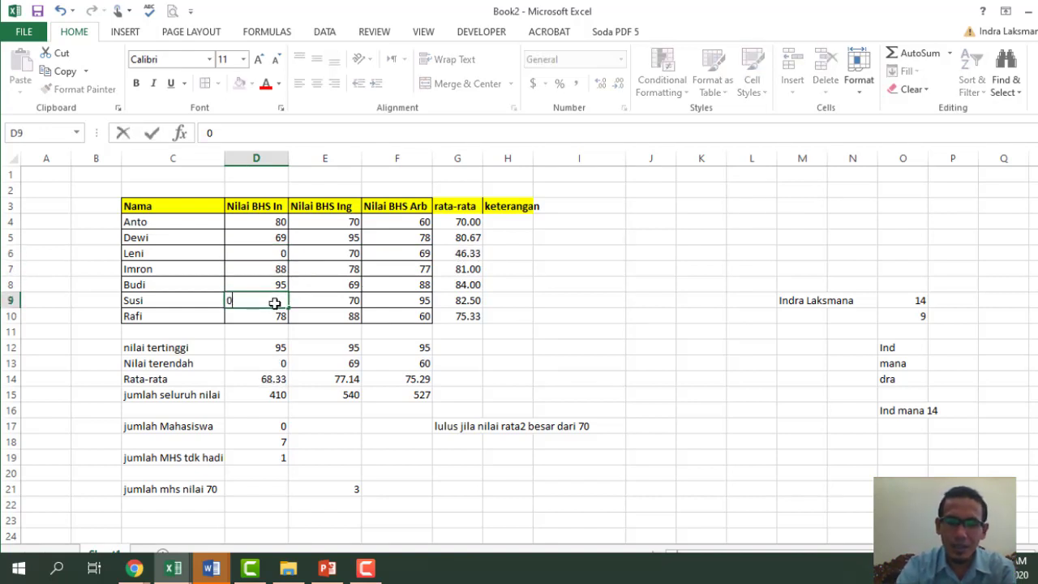
key(Return)
click(564, 394)
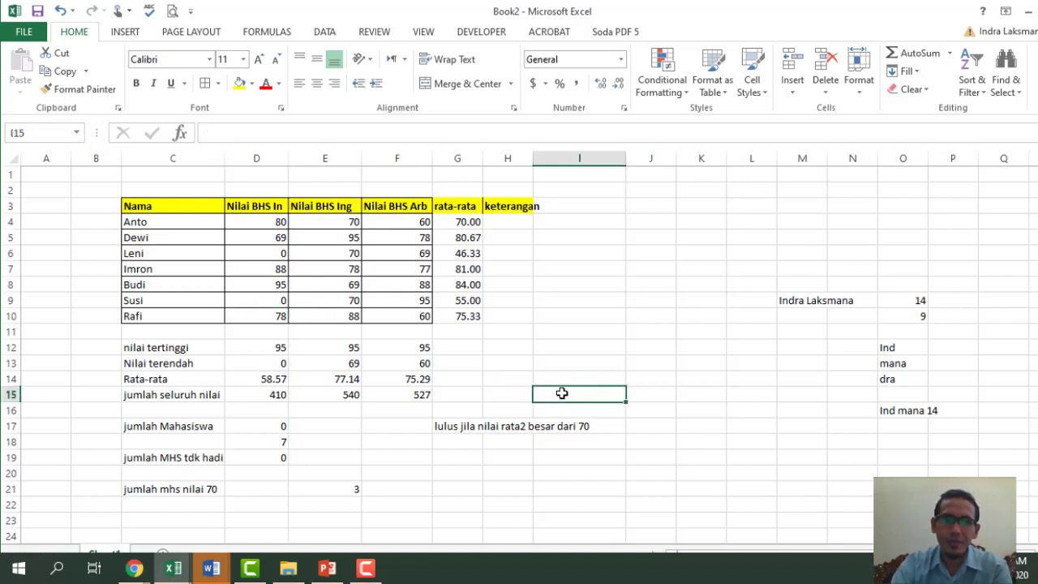
click(508, 225)
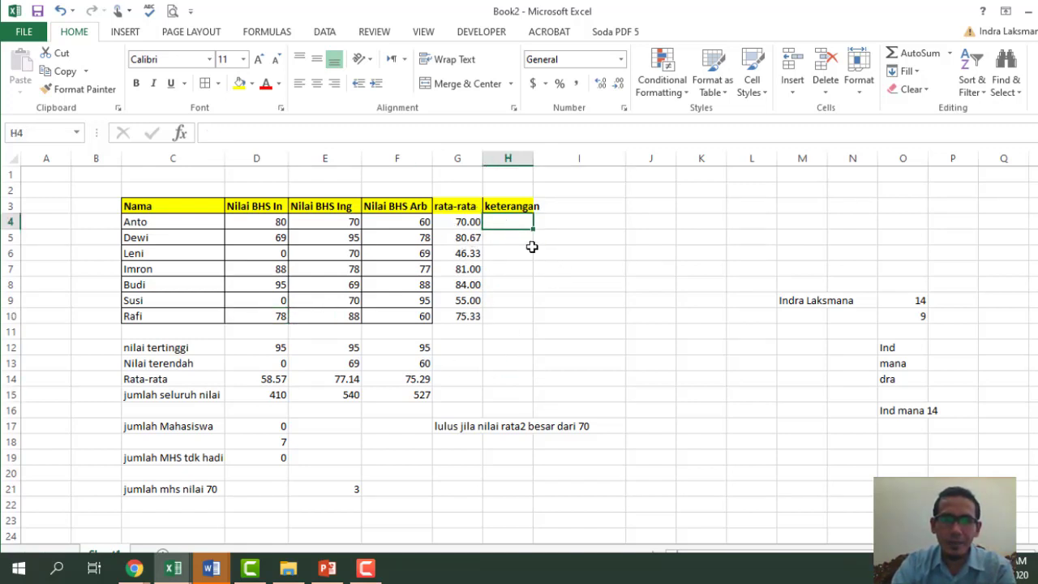
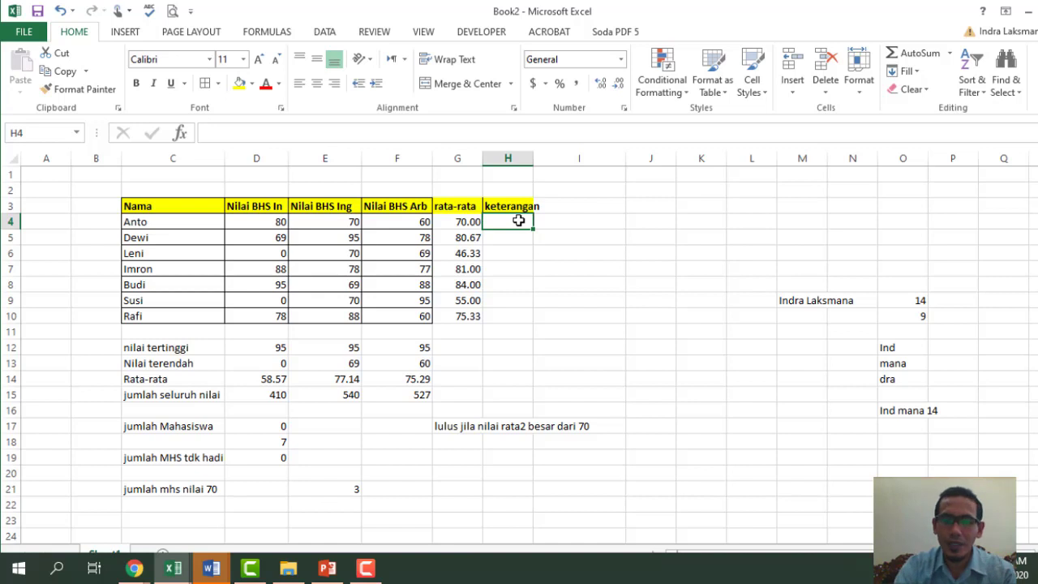
- Start an IF formula in H4 that tests whether the average in G4 exceeds 70
text(=)
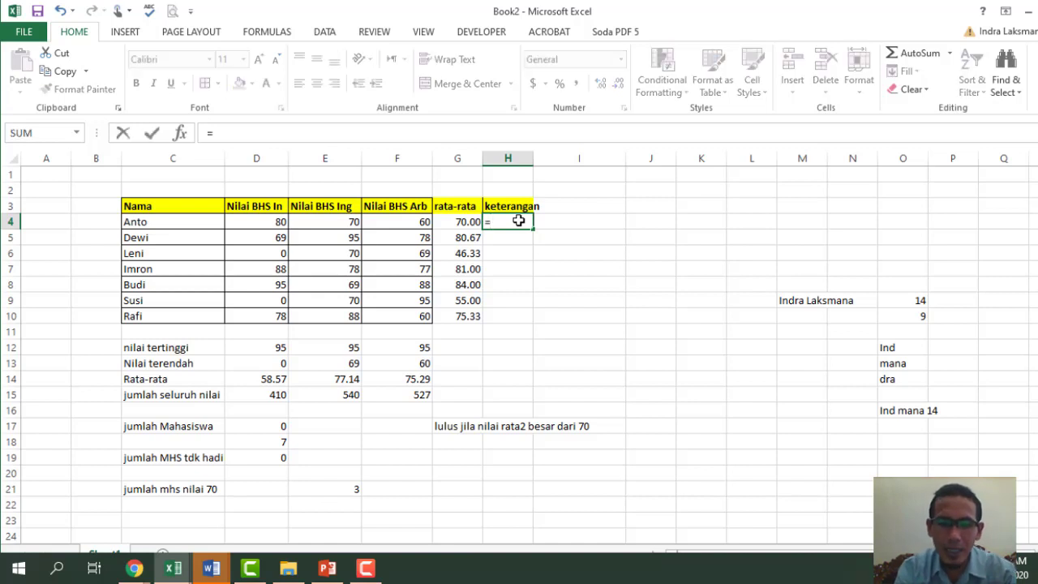
text(if)
key(Right)
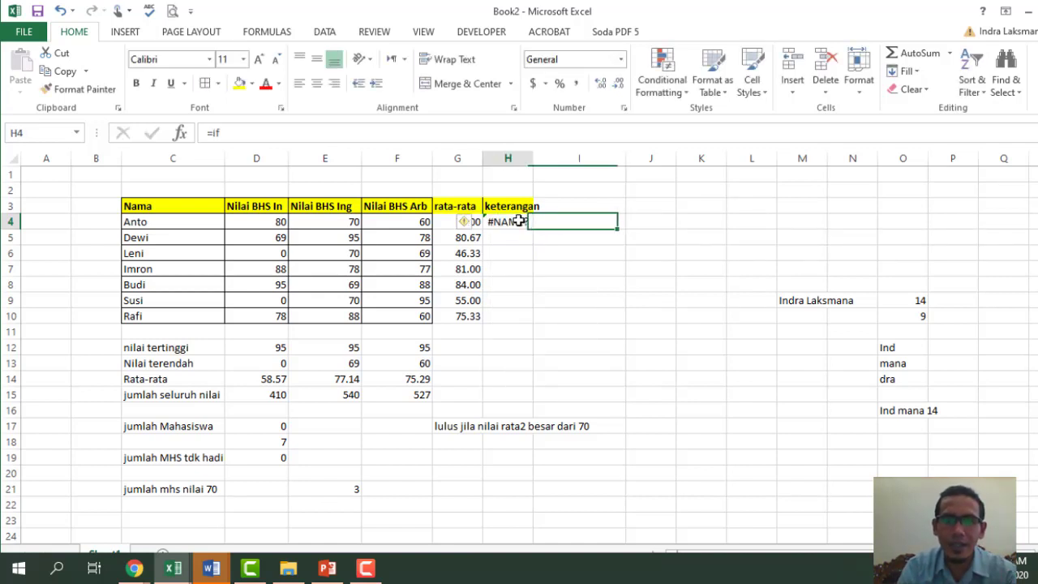
double_click(518, 220)
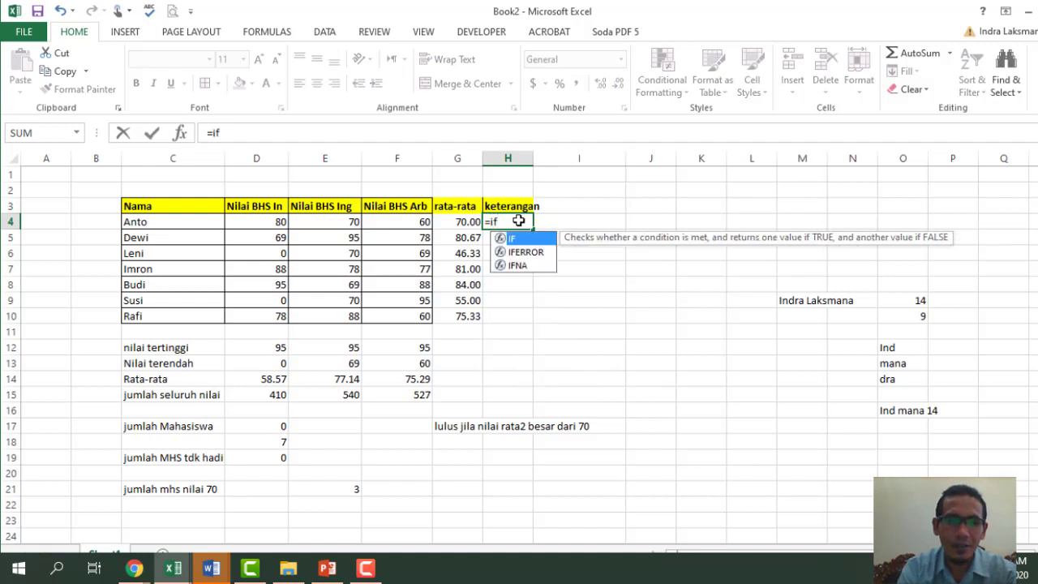
key(Tab)
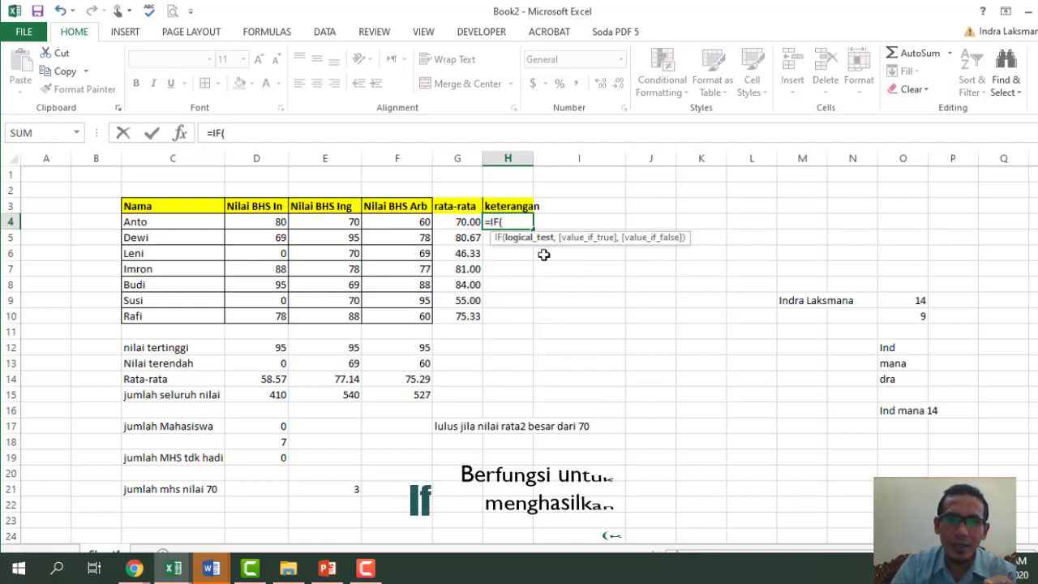
click(463, 221)
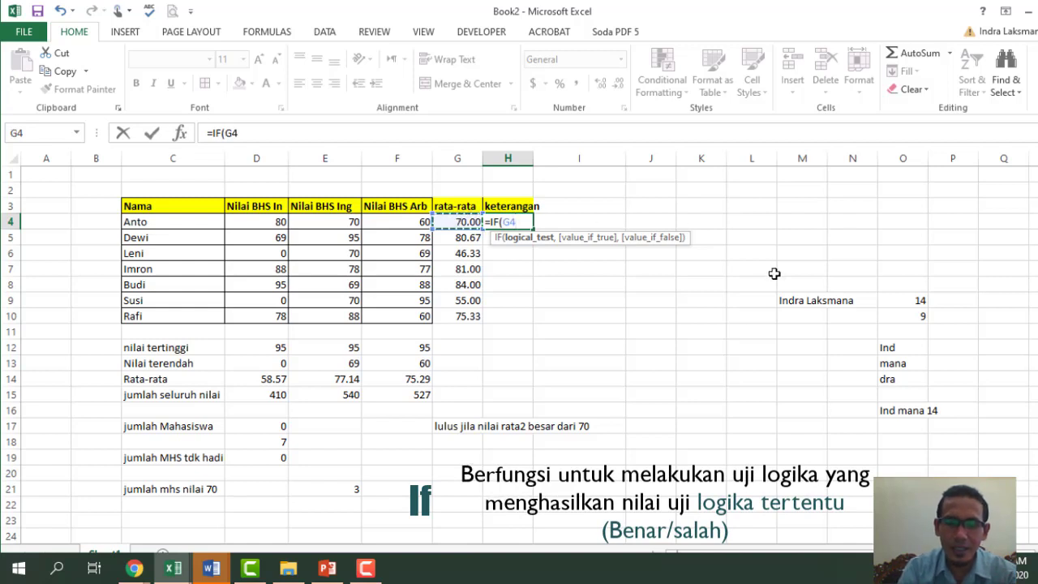
text(>)
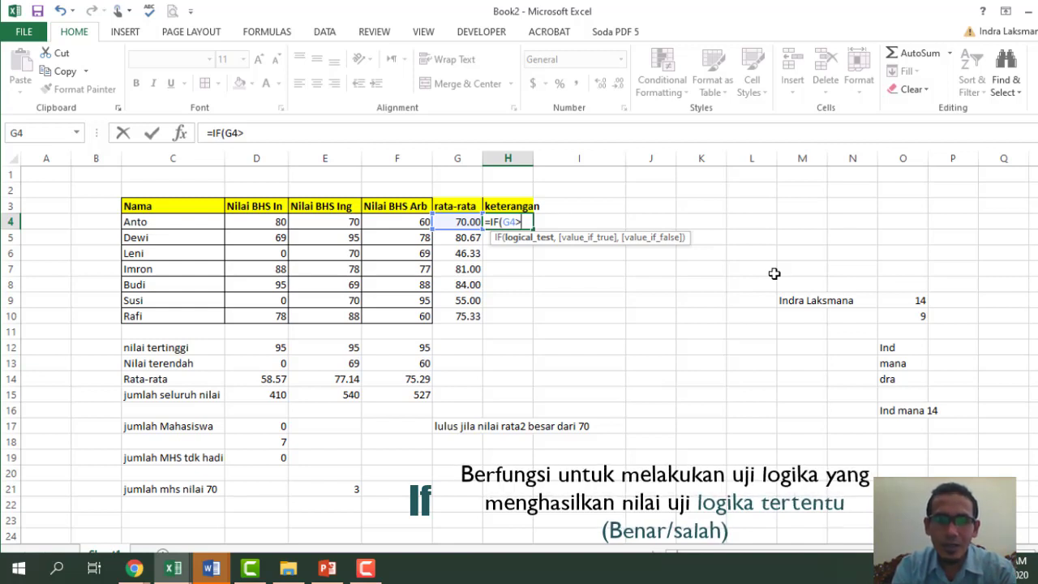
text(70)
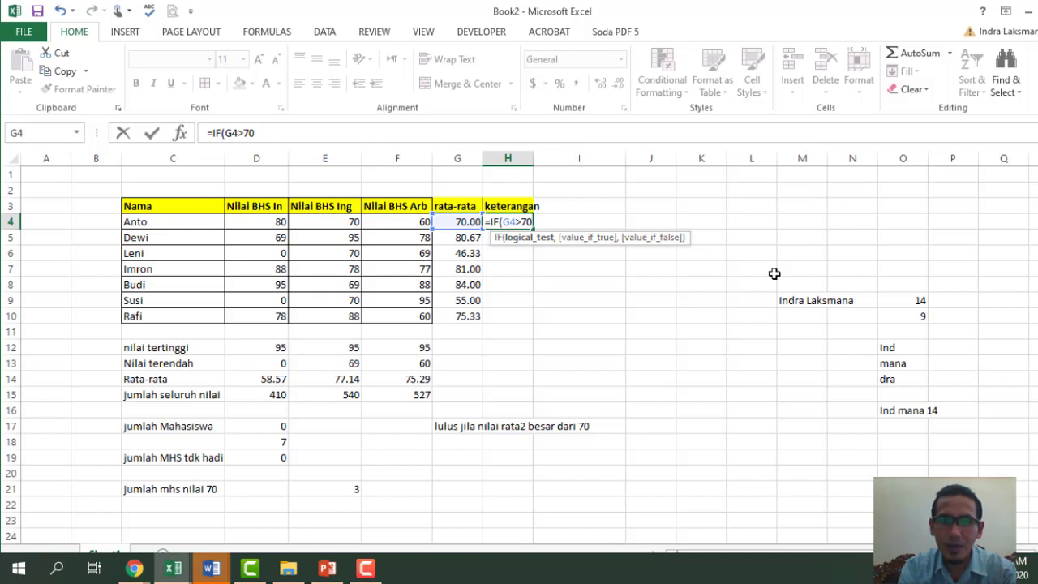
text(,)
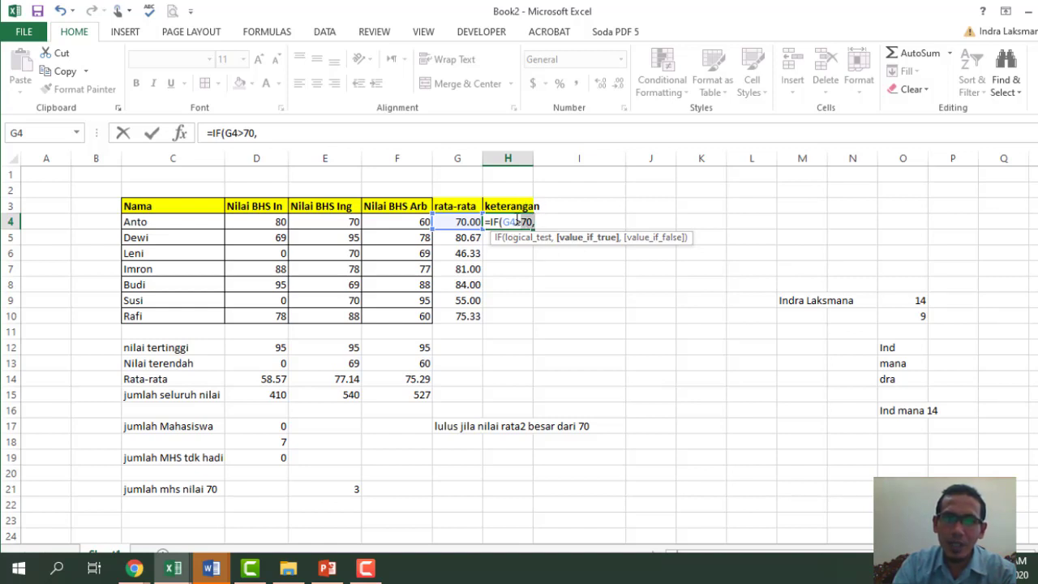
- Complete H4 as =IF(G4>70,"LULUS","Gagal") and confirm it
click(527, 237)
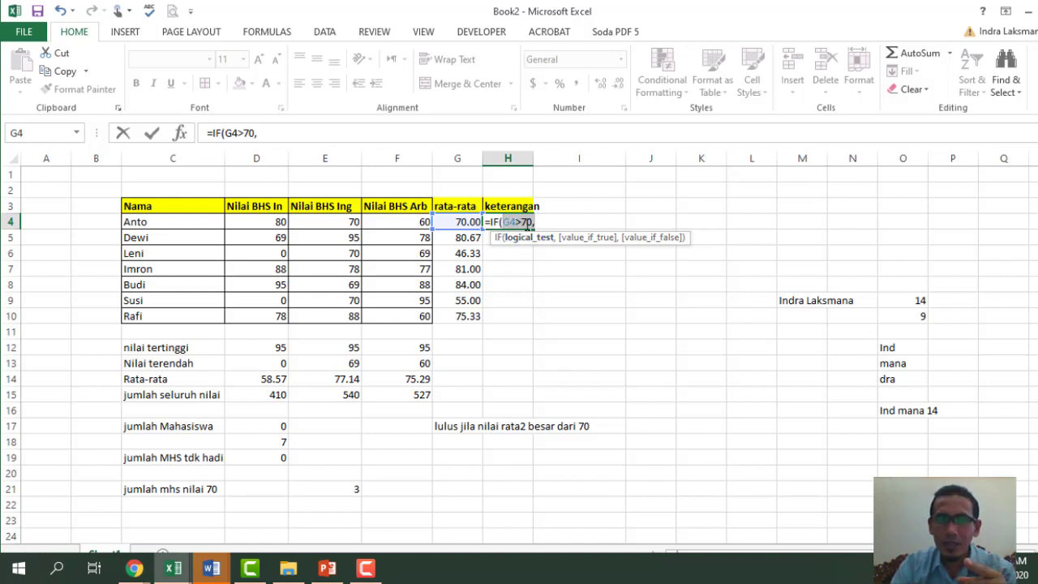
click(547, 223)
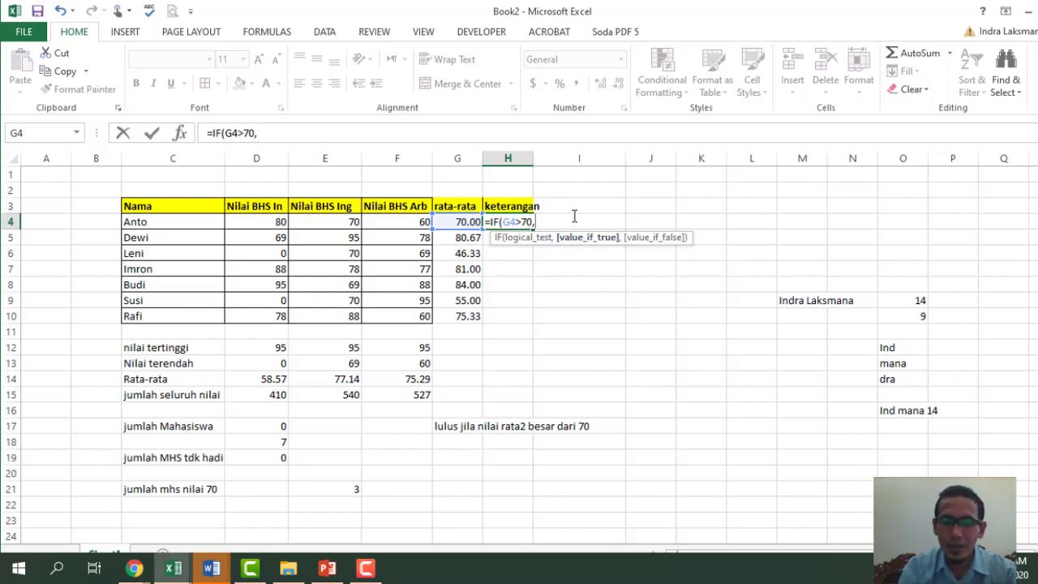
text(LUlu)
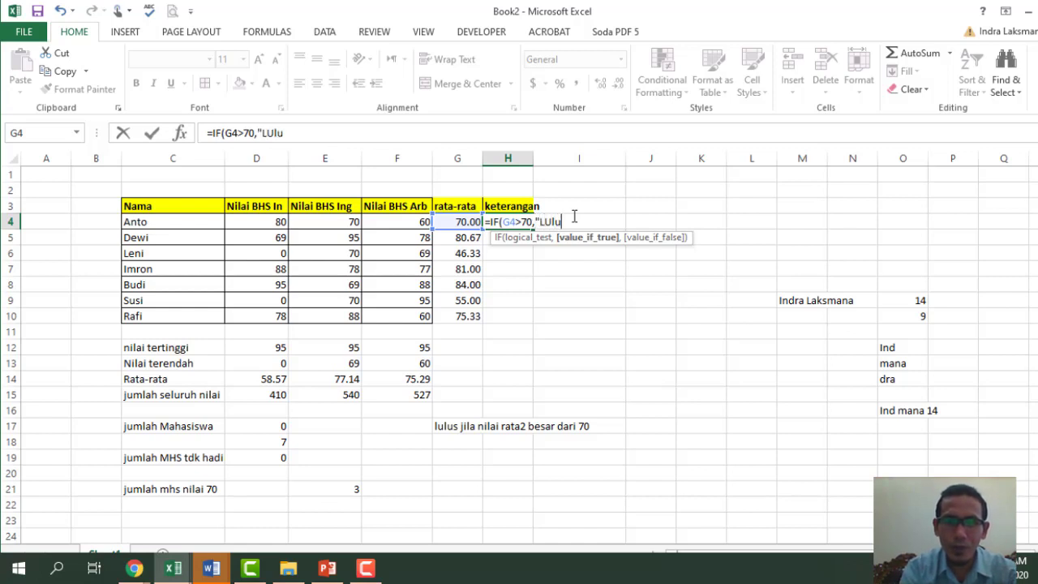
key(BackSpace)
text(US)
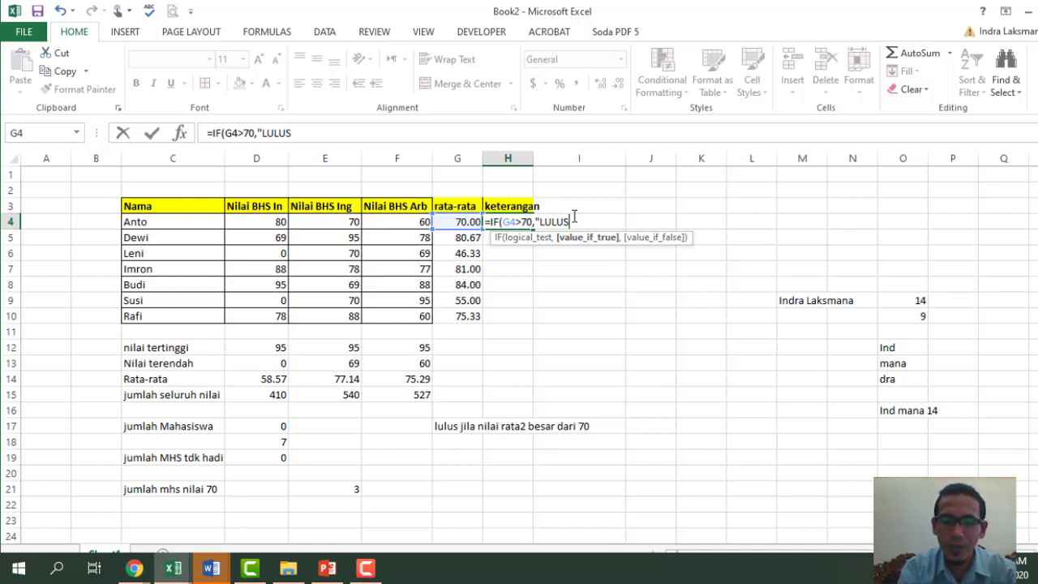
text(",)
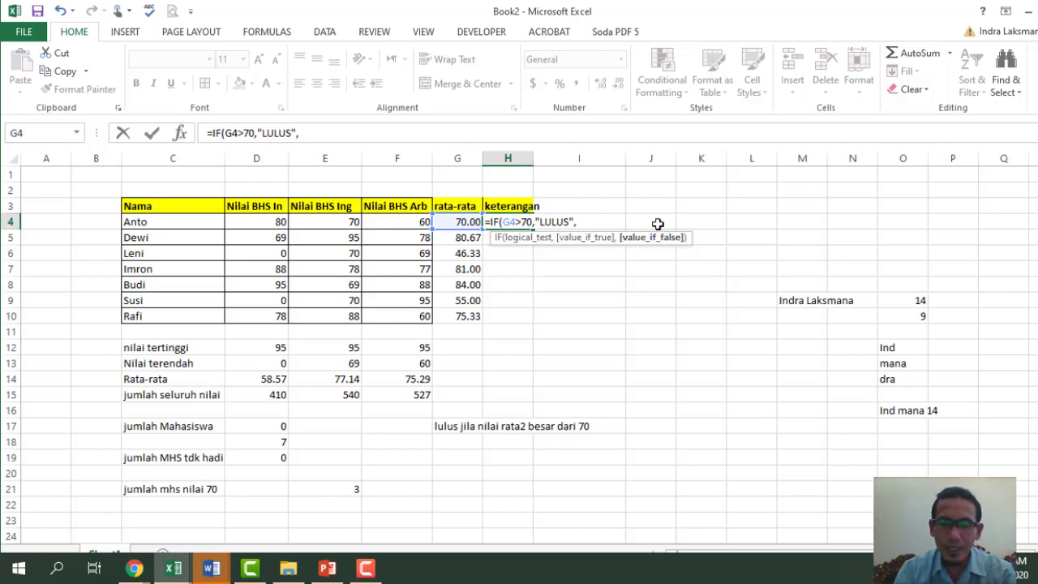
text("Gagal")
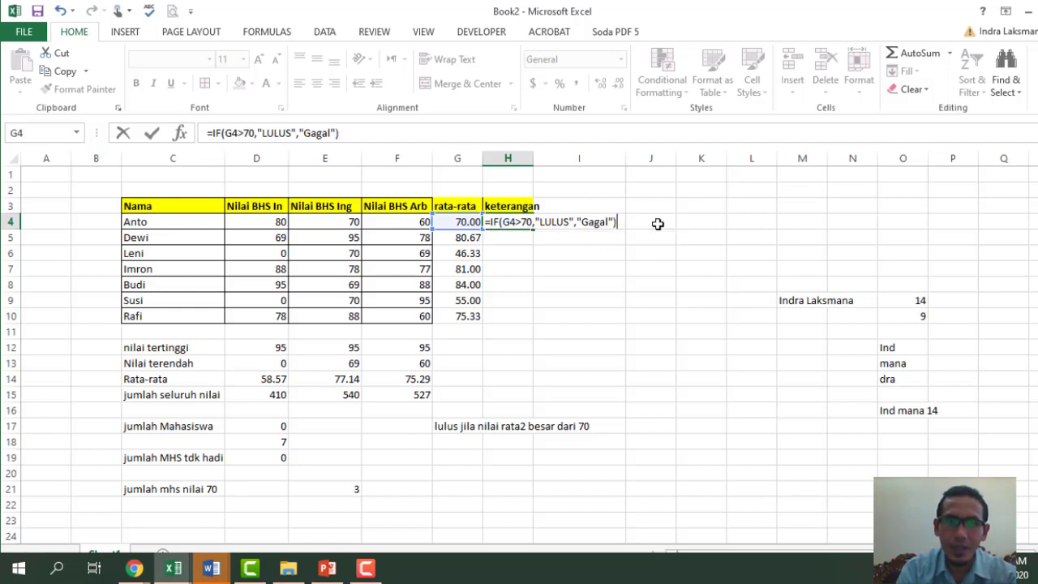
key(Return)
- Copy the pass/fail formula from H4 down to H10 and check the averages in column G
click(518, 222)
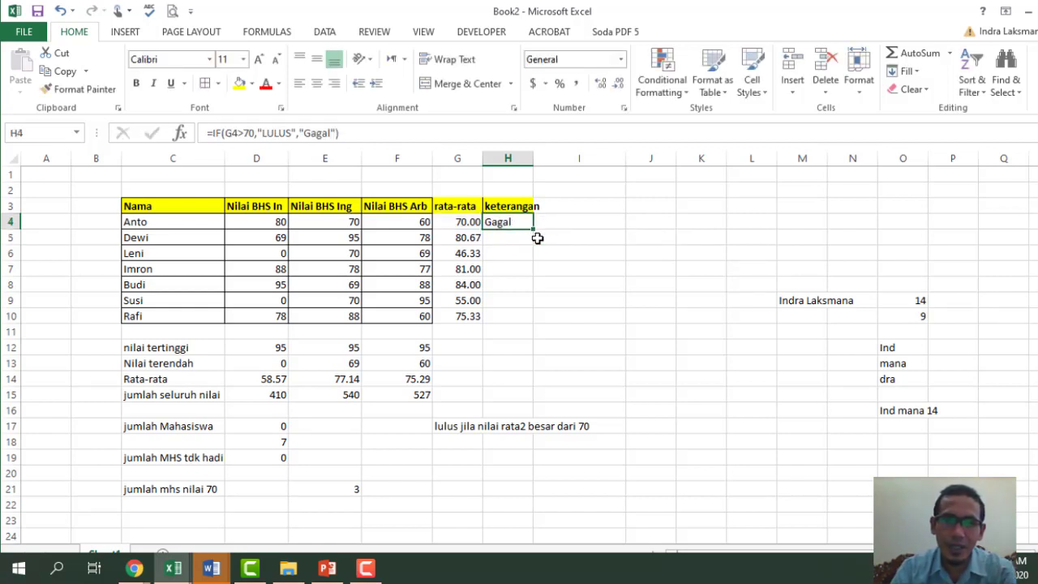
drag(533, 230, 520, 326)
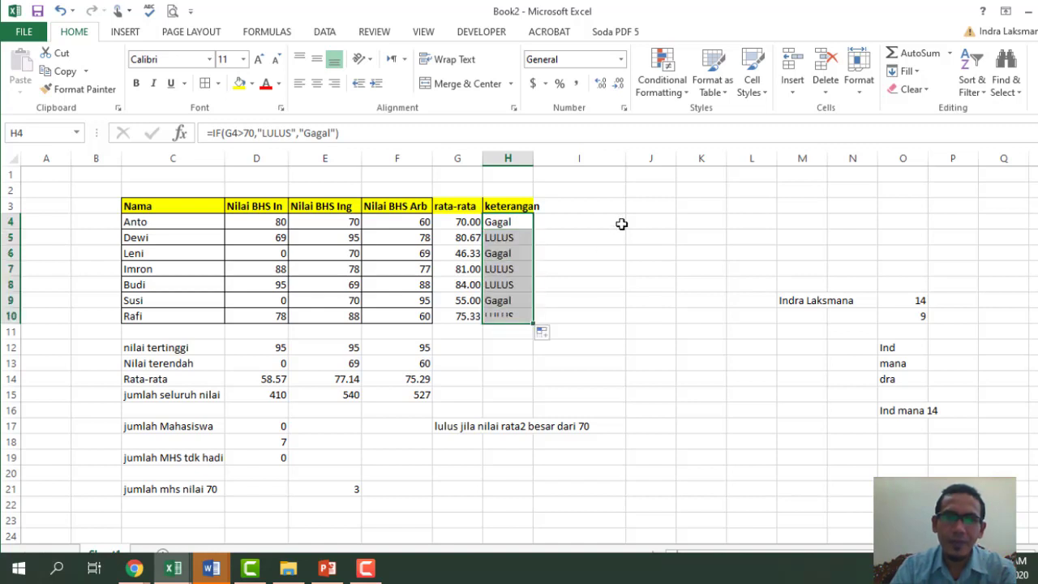
click(622, 224)
click(509, 242)
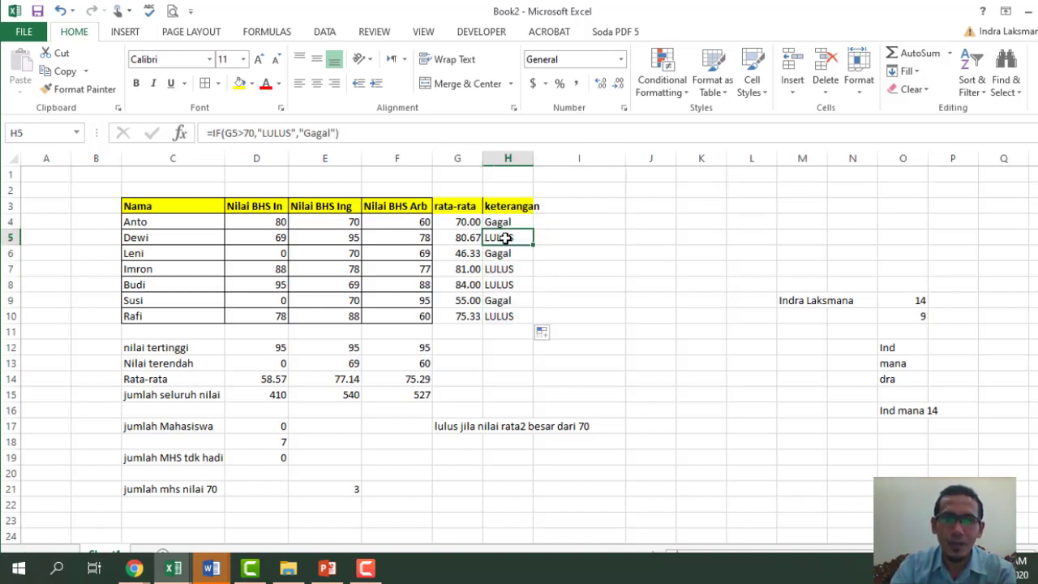
click(468, 269)
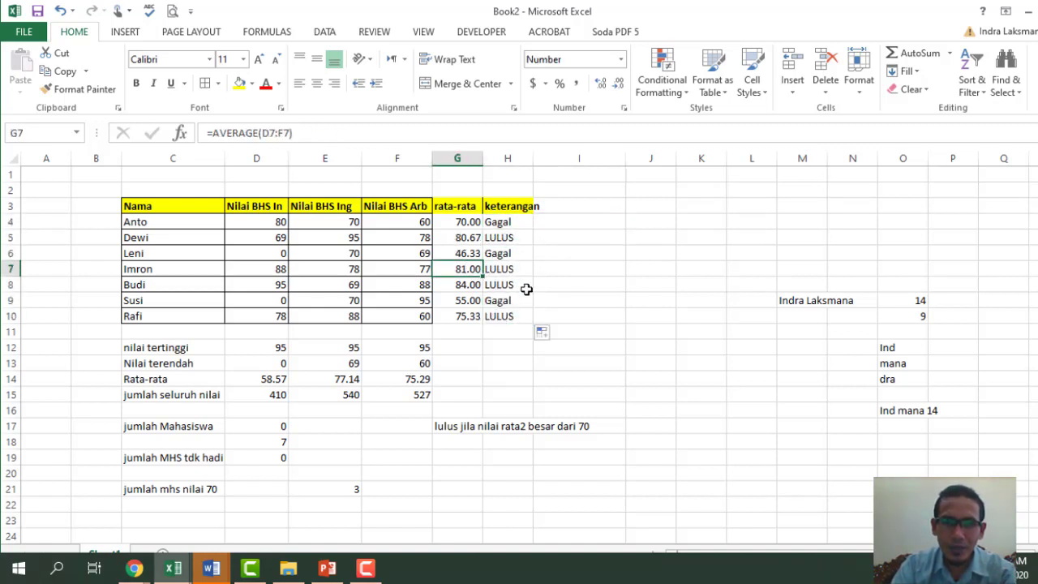
click(464, 284)
click(455, 321)
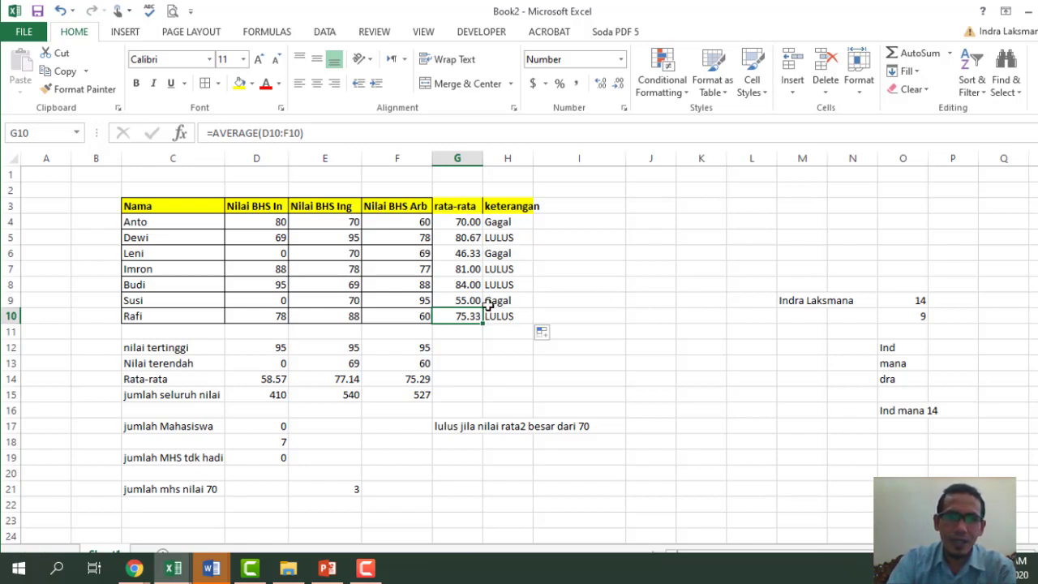
click(466, 443)
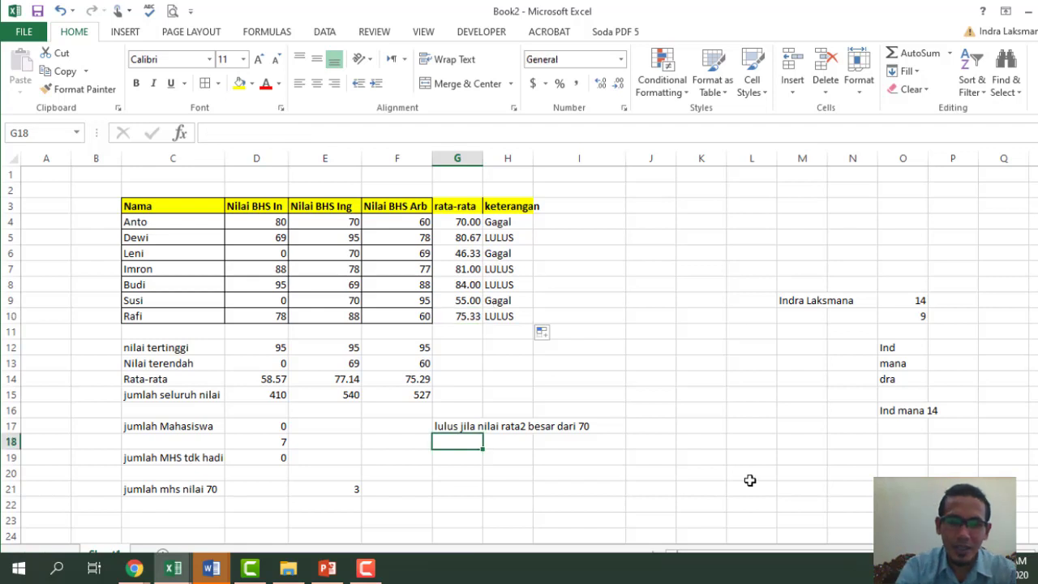
- Enter the note 'jika nilai BHS ing dan BHS in >70' in G18
text(jika nila)
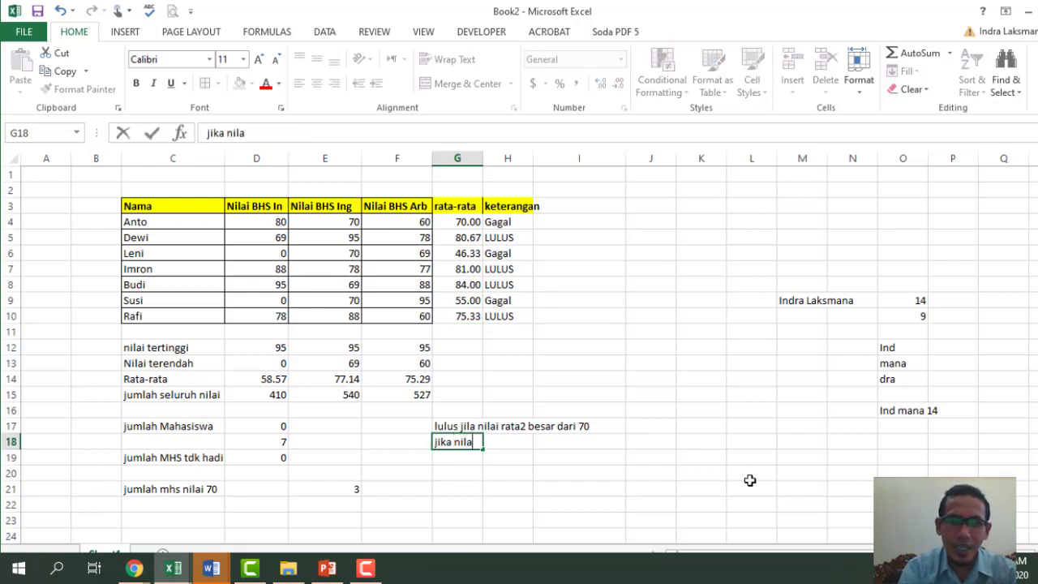
text(i BH)
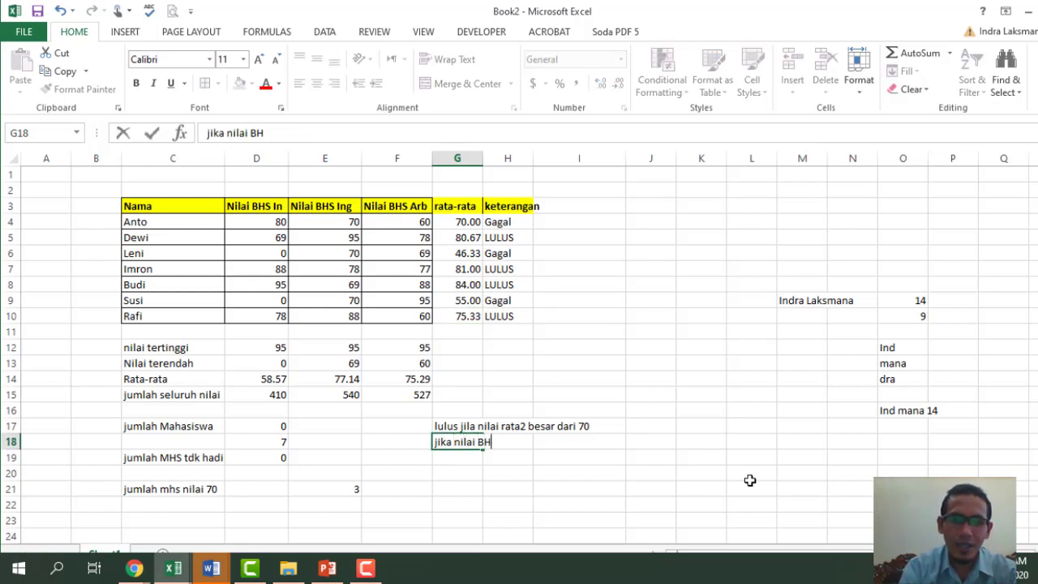
text(S ing)
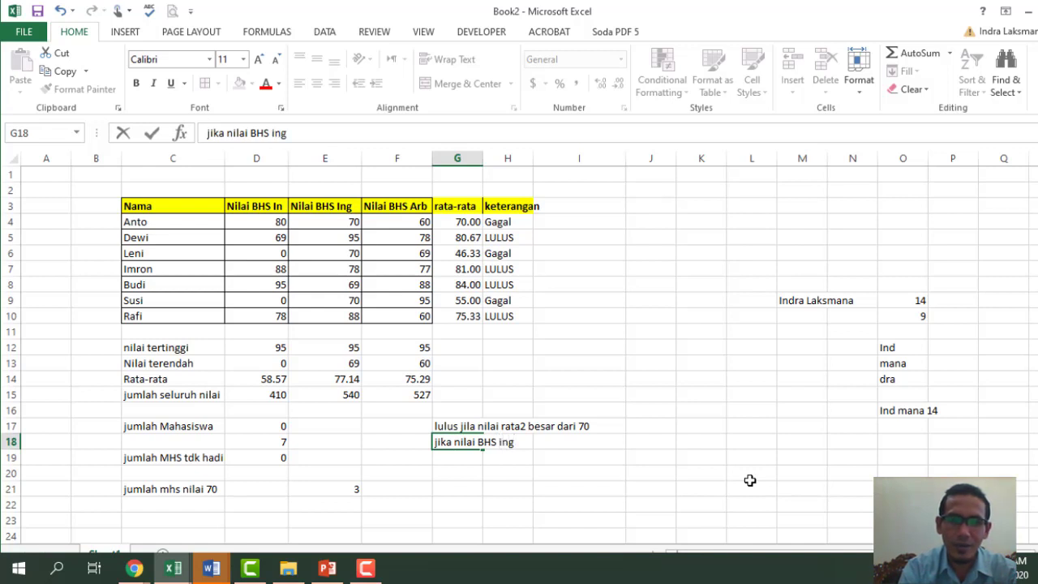
text( dan )
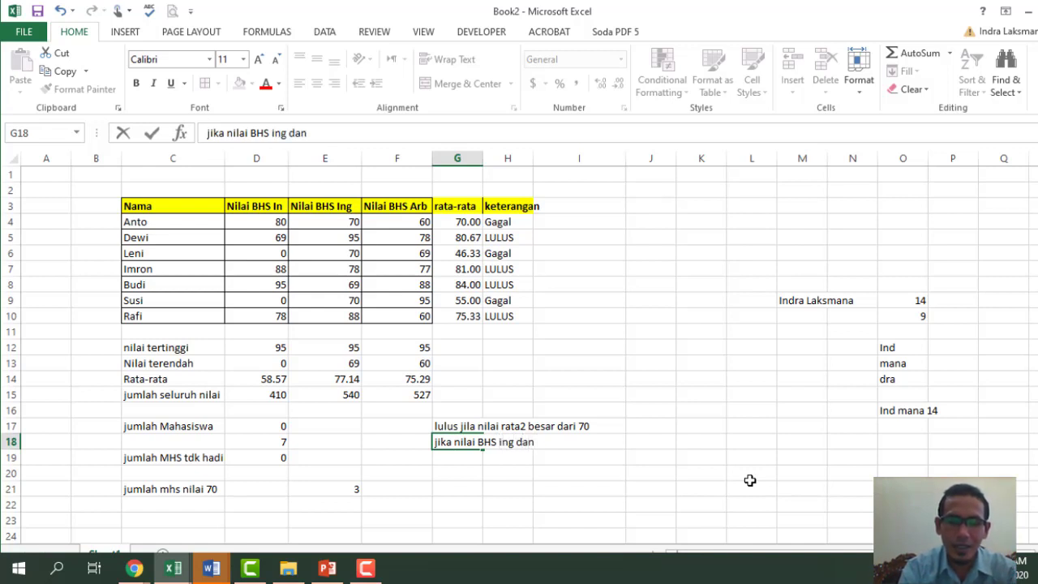
text(BHS in)
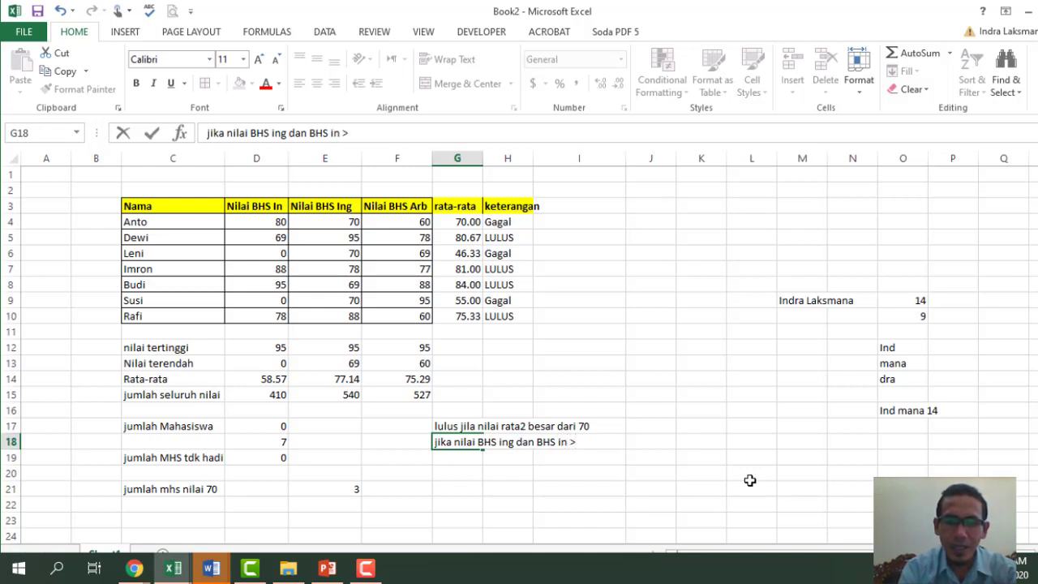
text( >7)
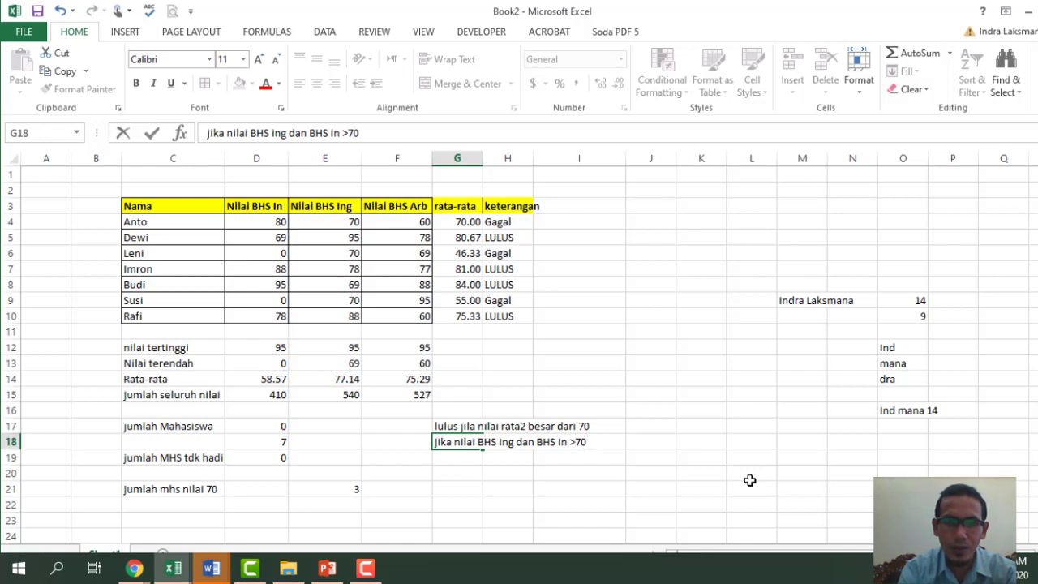
text(0)
key(Return)
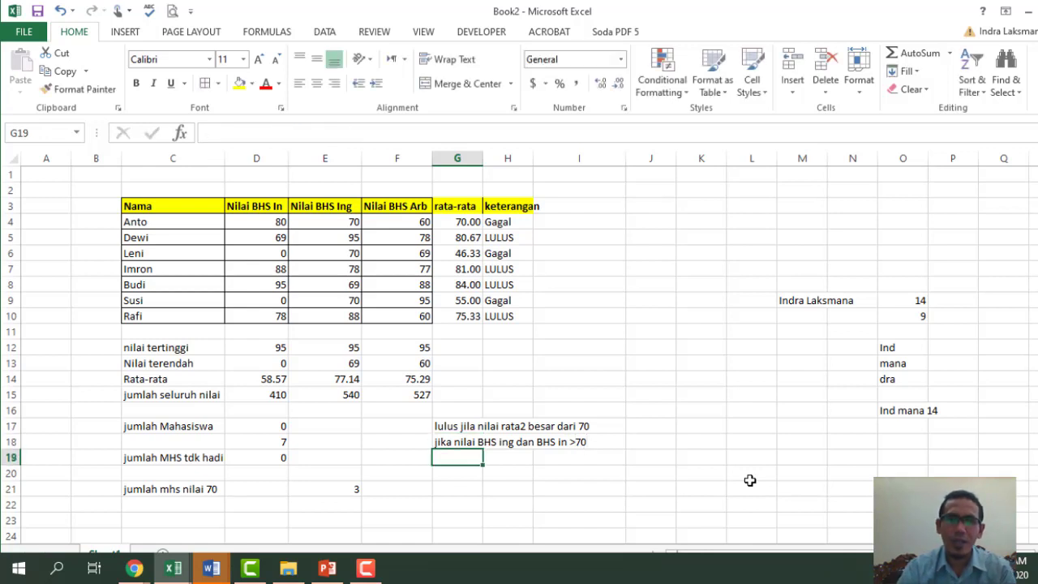
click(513, 443)
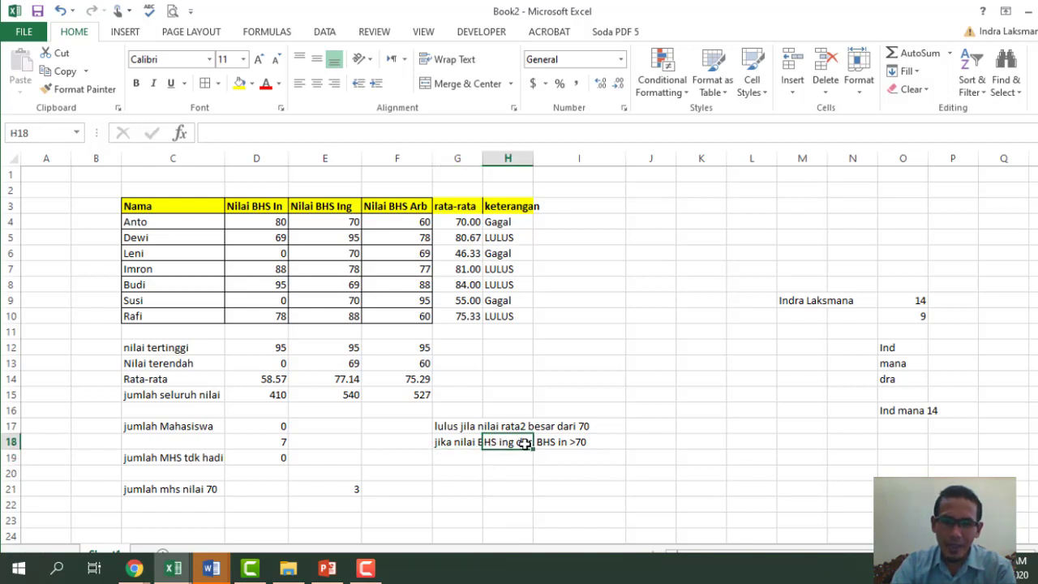
click(324, 223)
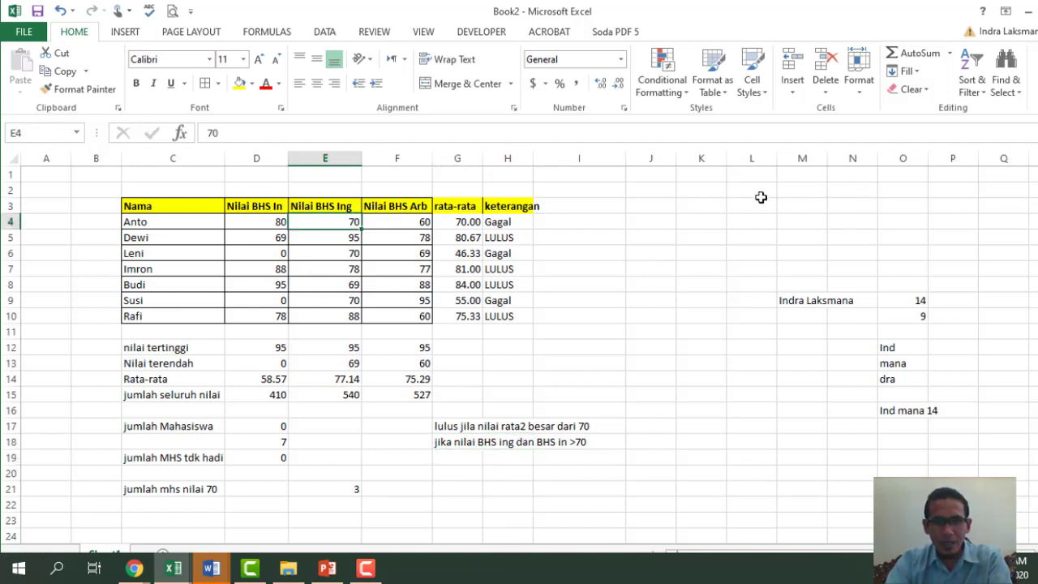
- Add the header 'keterangan 2' in I3
click(579, 206)
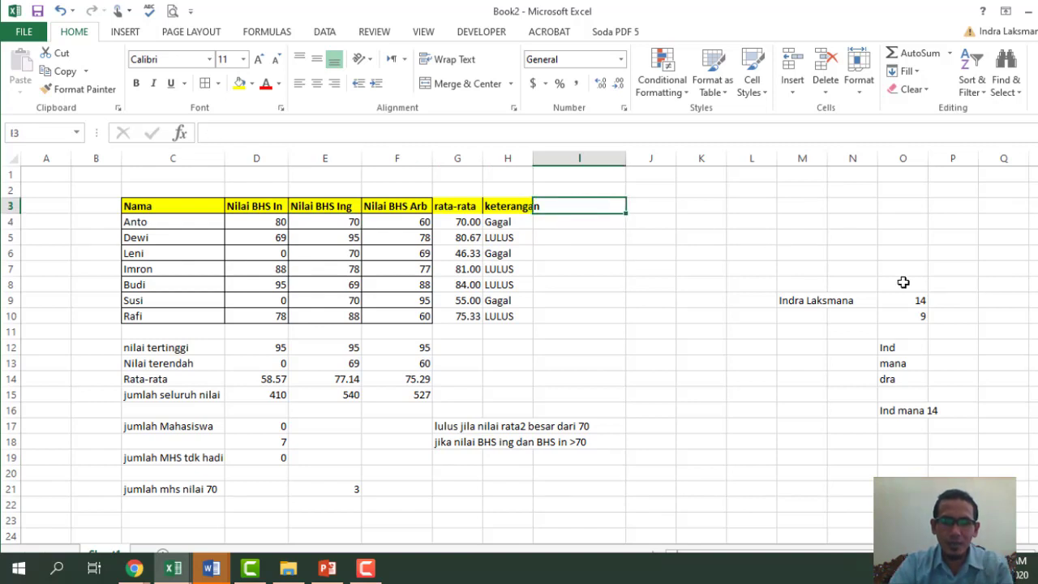
text(kete)
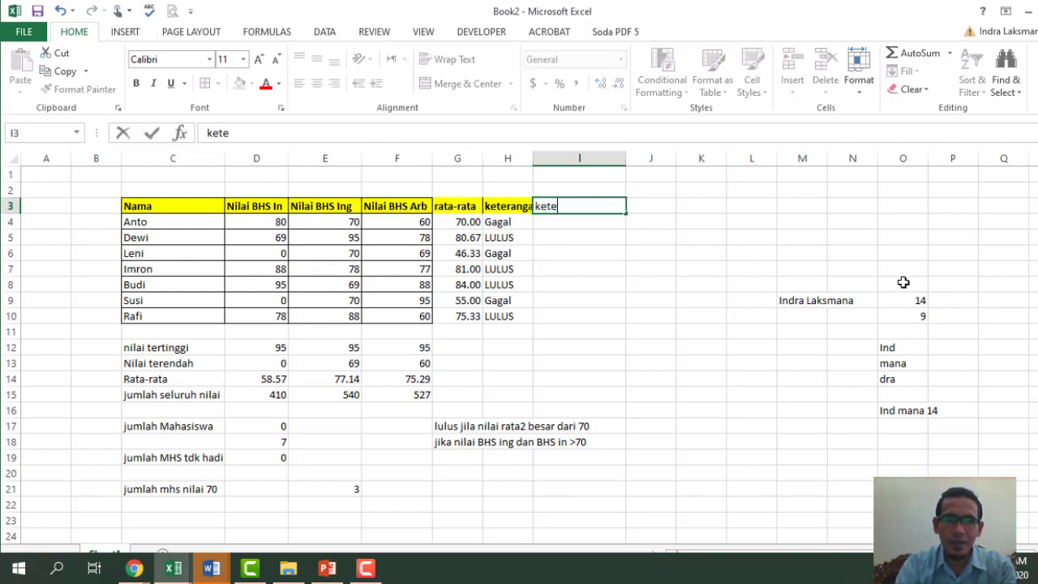
key(BackSpace)
text(eranga)
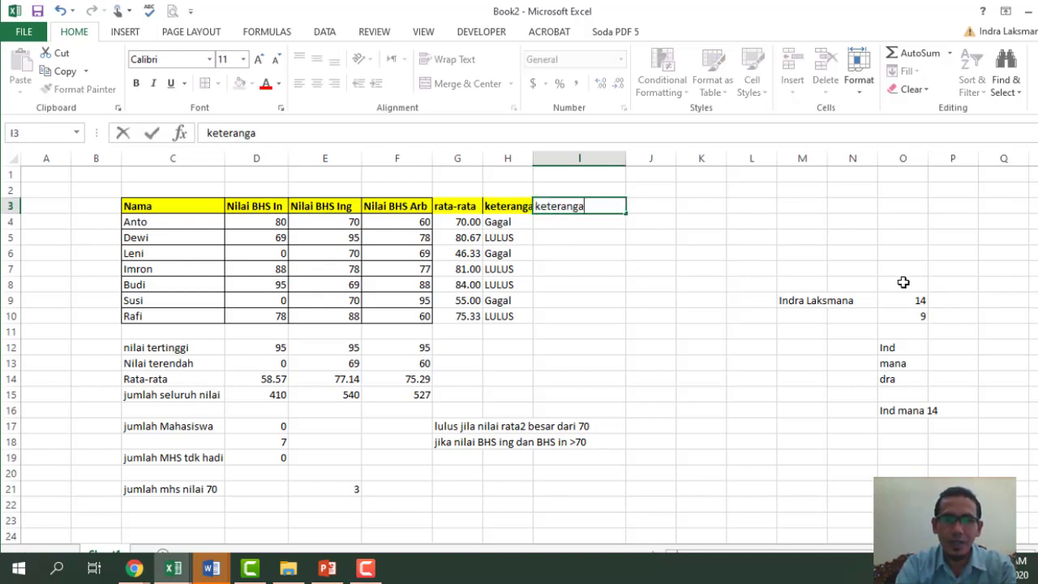
text(n 2)
key(Return)
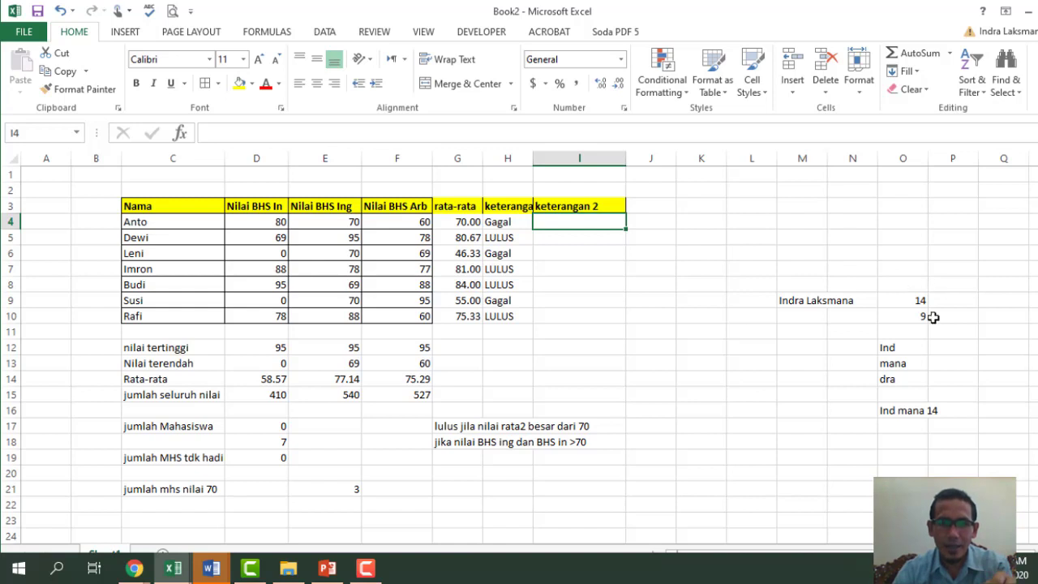
- Make the word 'dan' bold in the G18 note
click(527, 444)
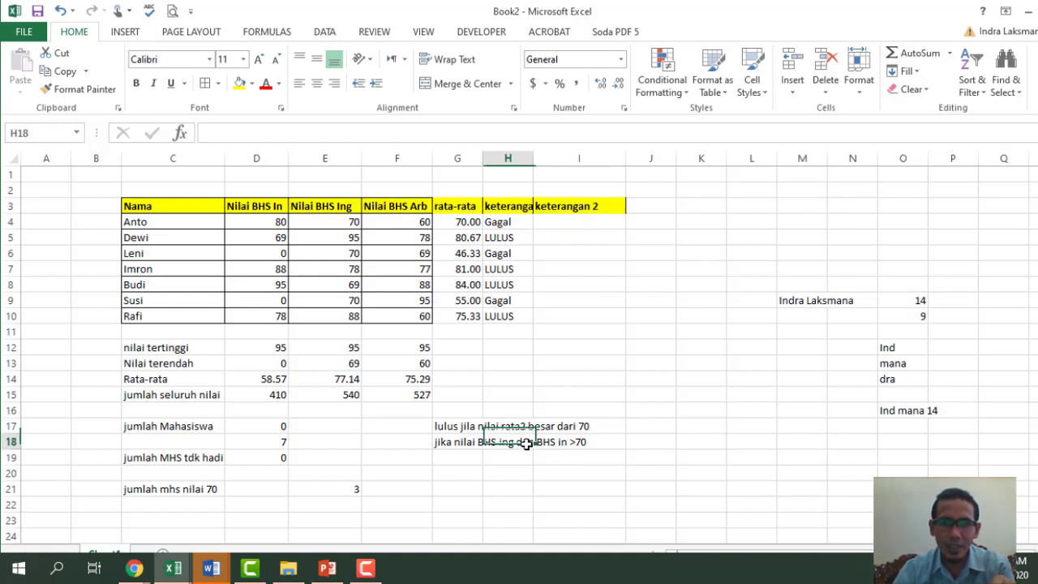
click(442, 444)
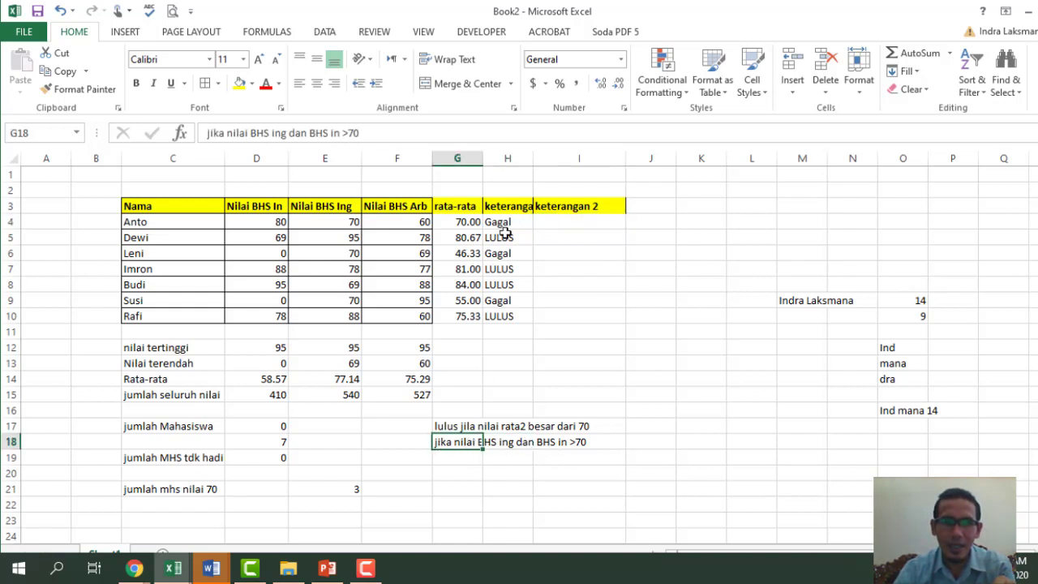
double_click(299, 133)
click(135, 83)
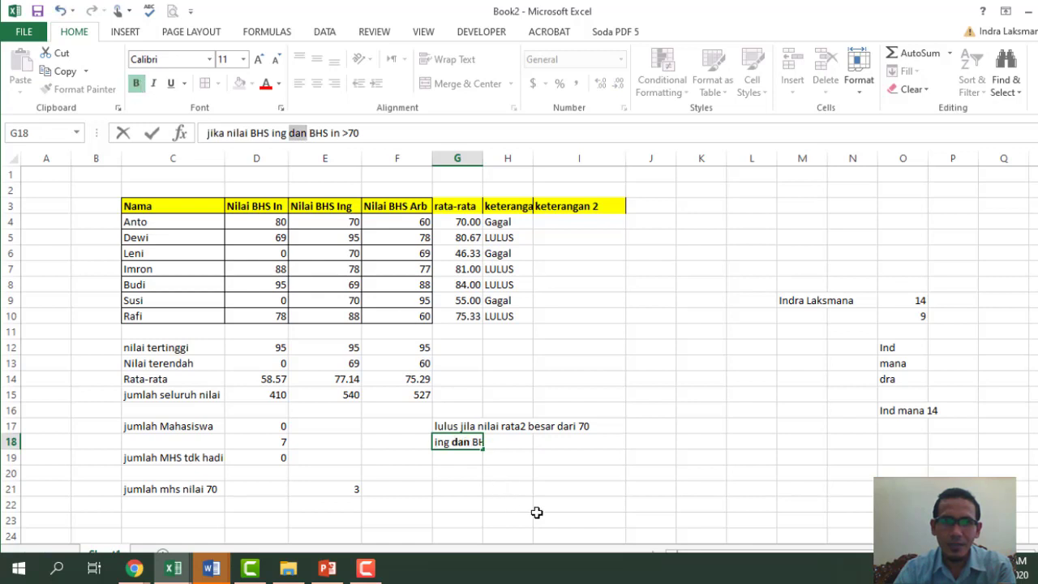
click(537, 511)
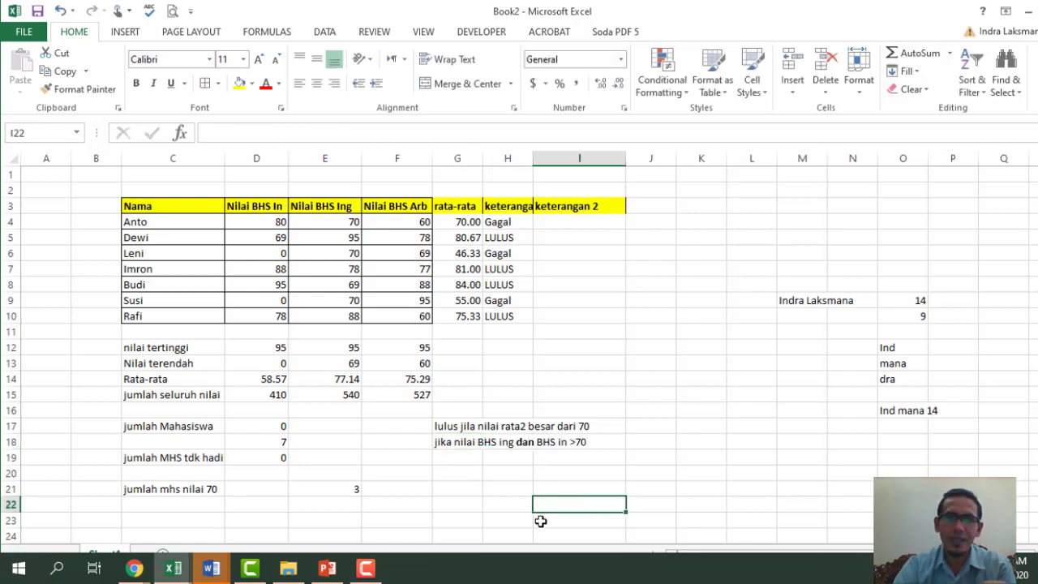
click(576, 217)
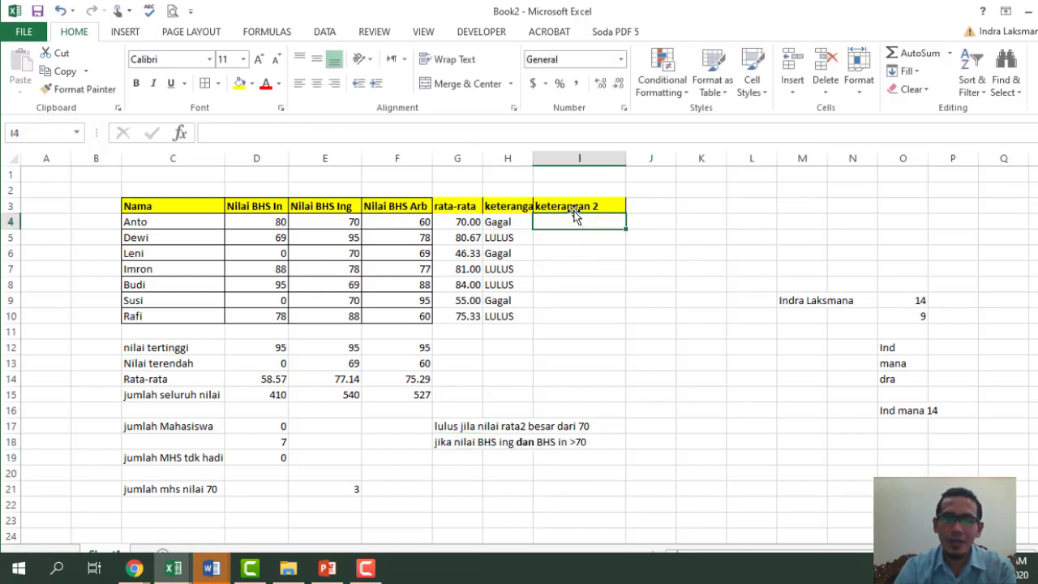
- Enter =AND(D4>70,E4>70) in I4 to check both language scores
text(=)
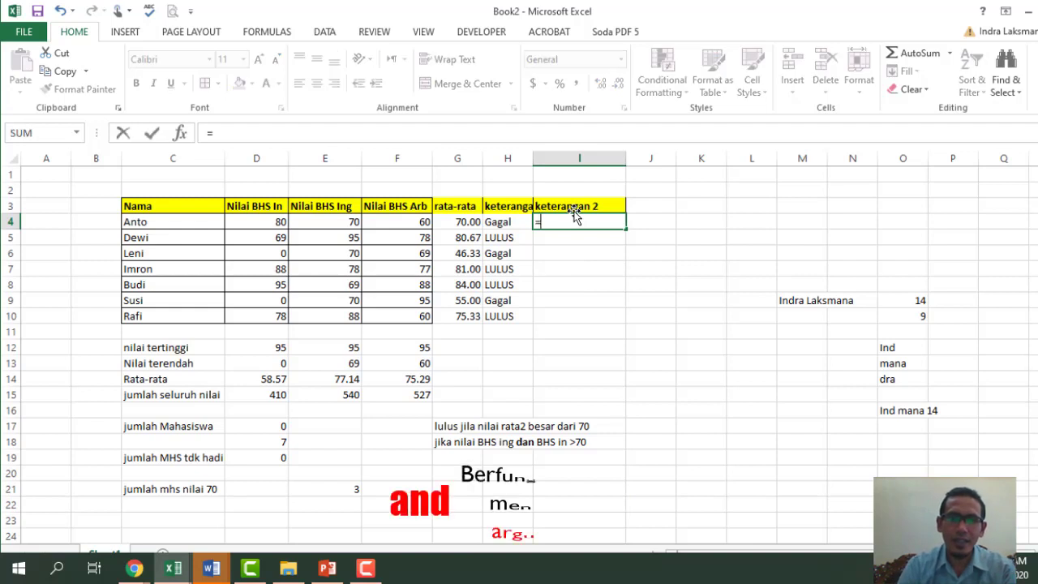
text(and)
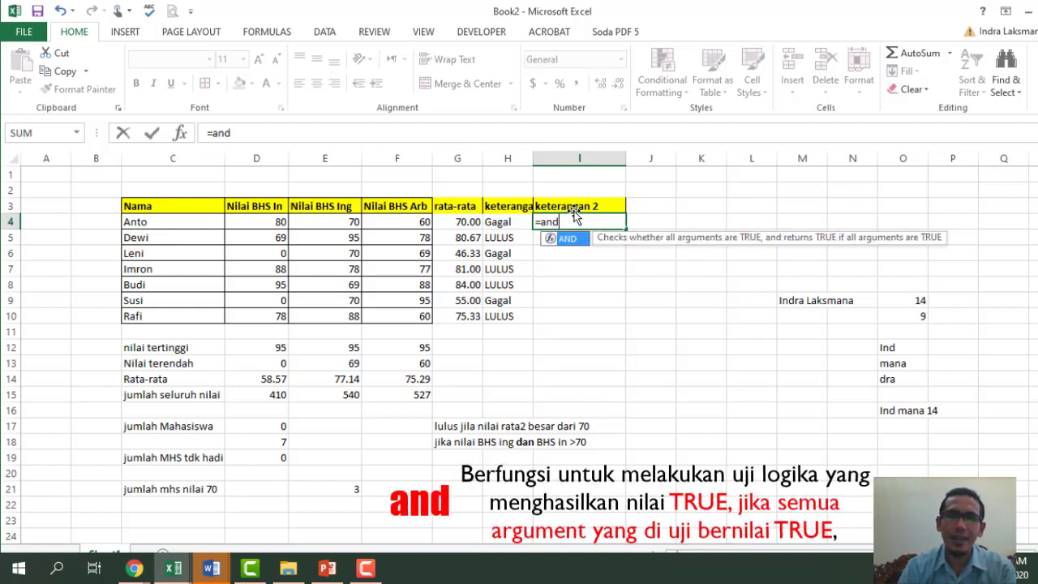
key(Tab)
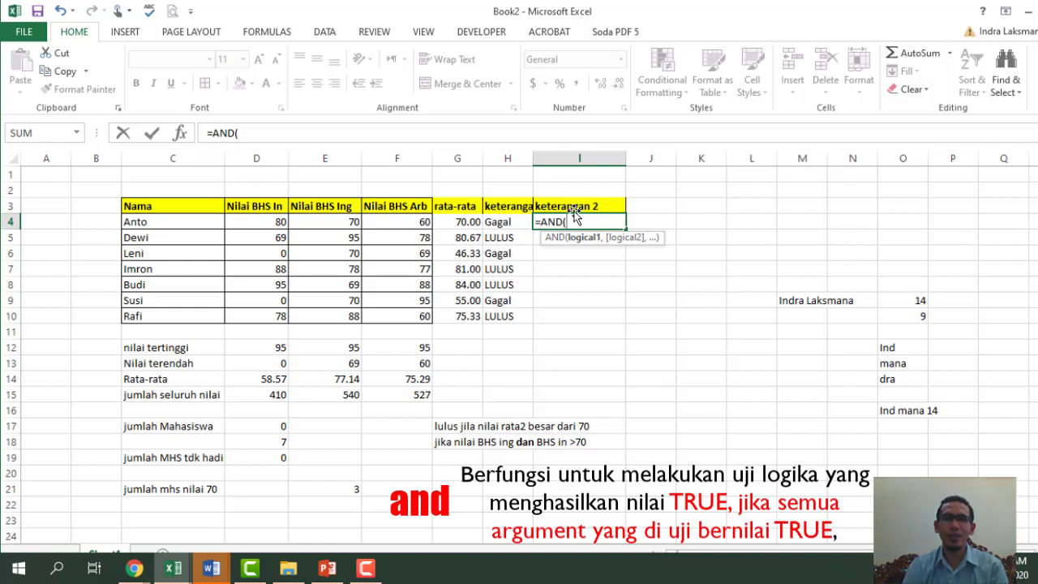
click(258, 223)
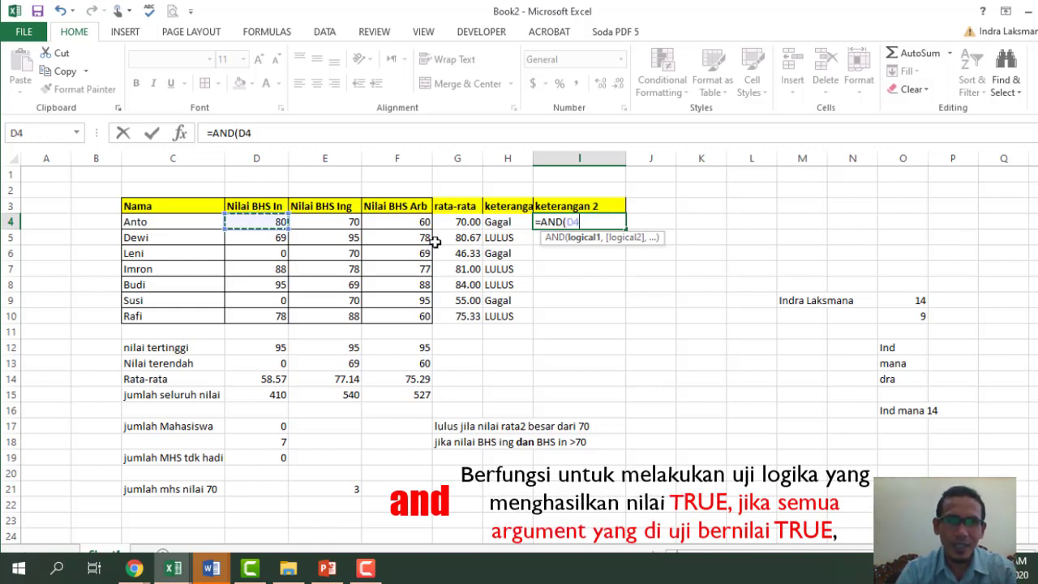
text(>)
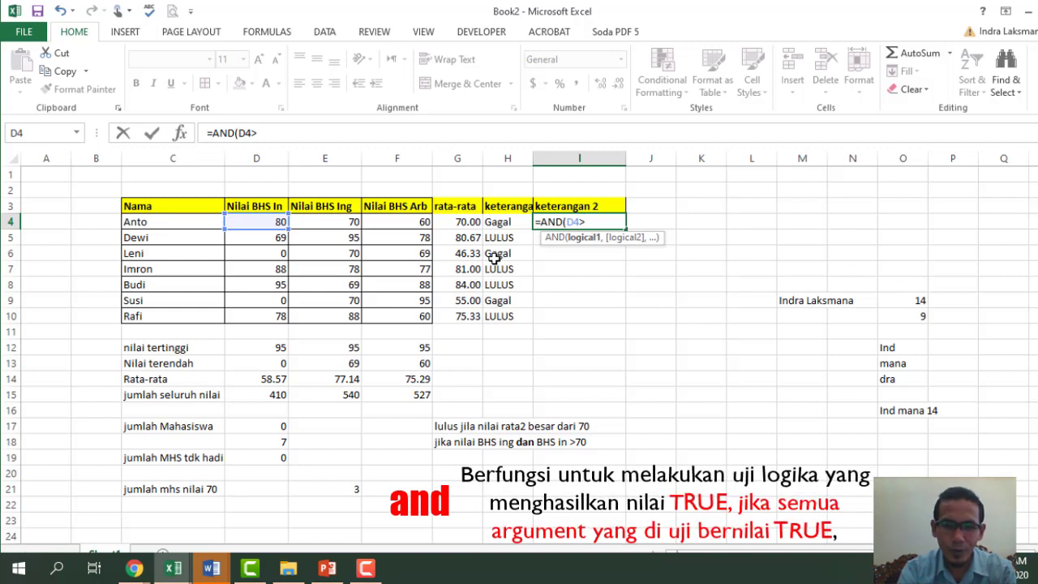
text(70,)
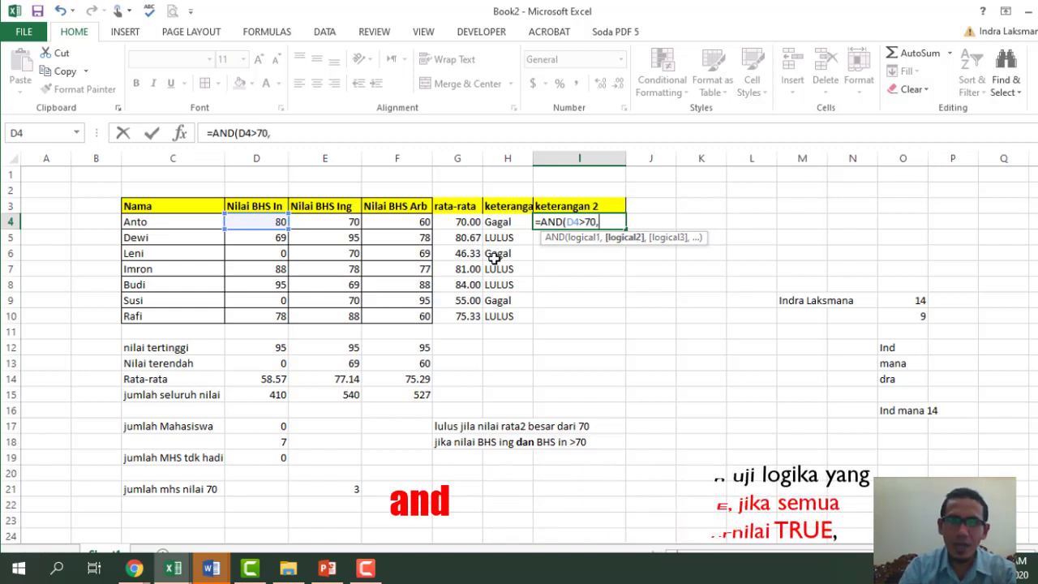
click(334, 221)
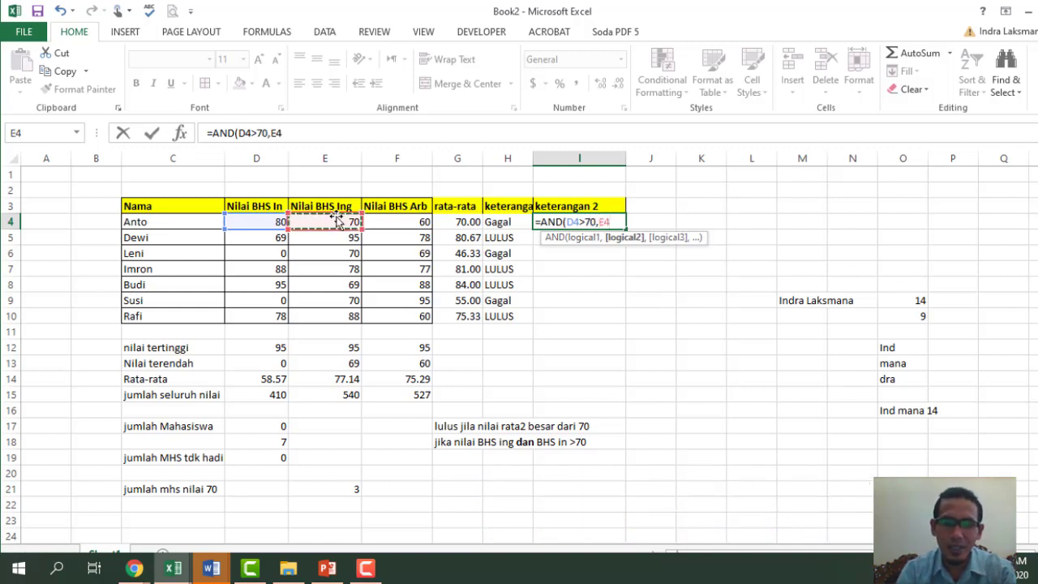
text(>)
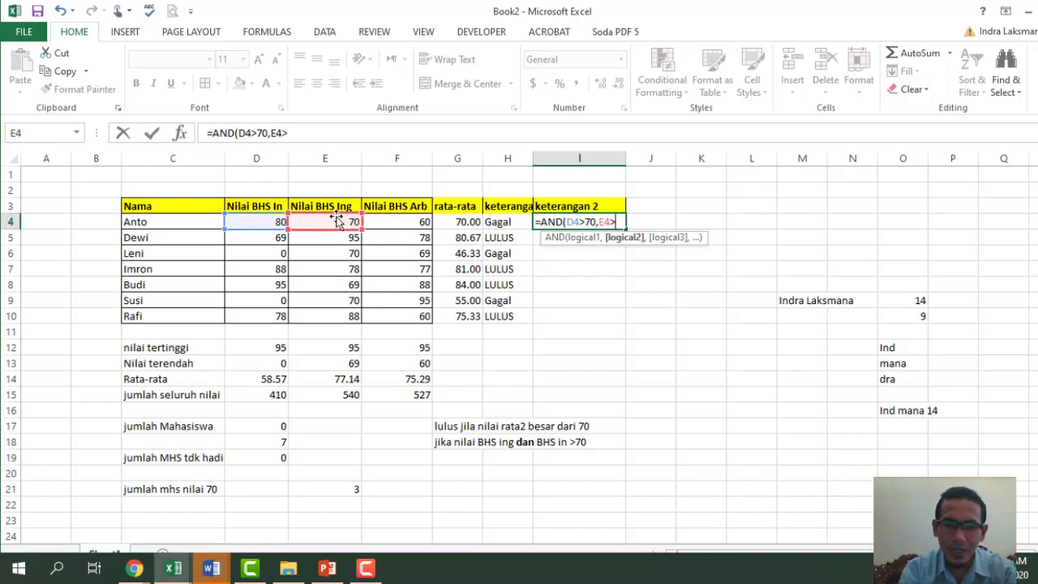
text(70)
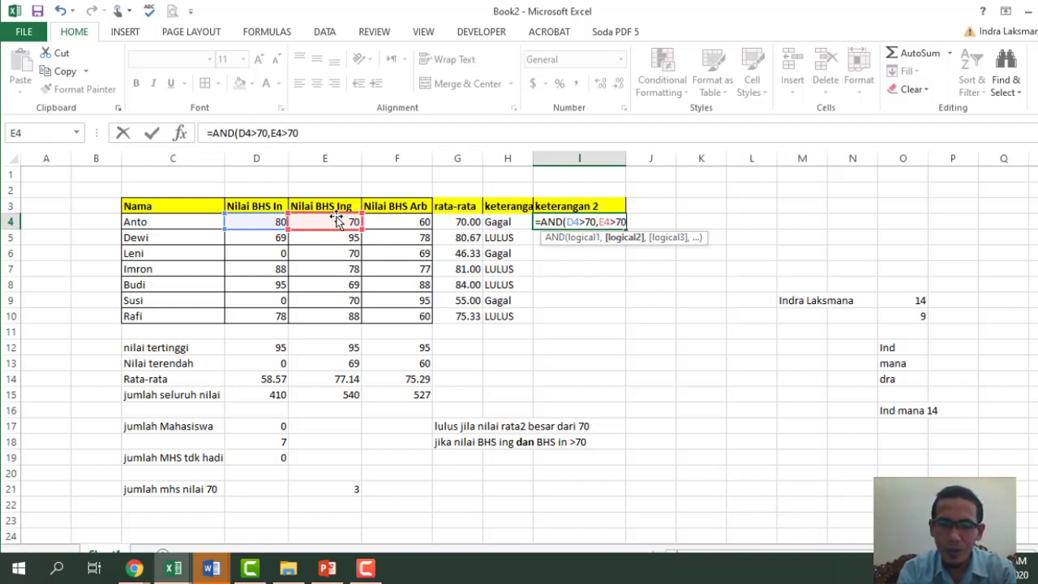
text())
key(Return)
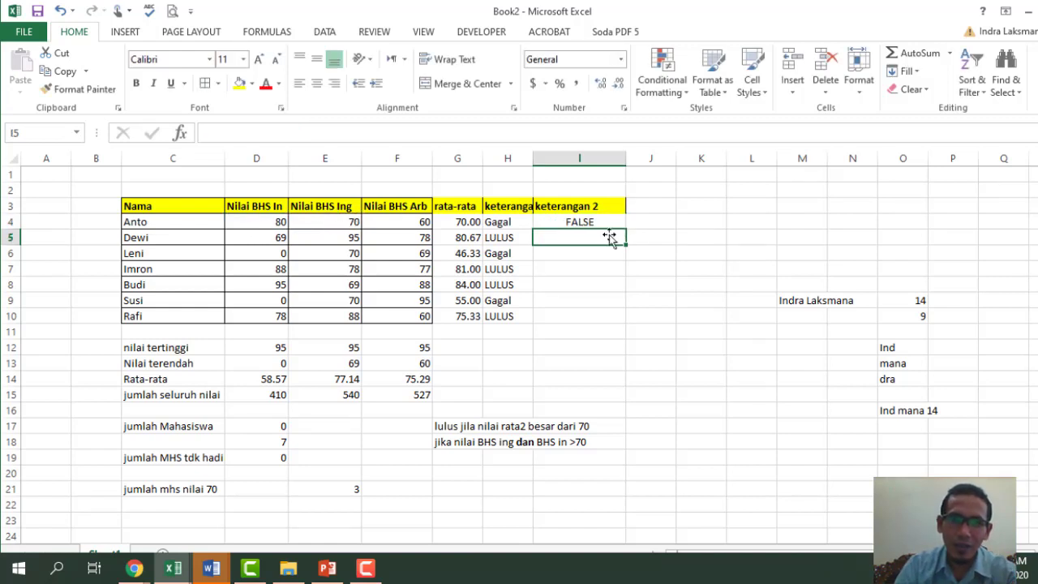
- Begin wrapping the I4 formula in IF, then cancel and keep the AND formula
click(342, 221)
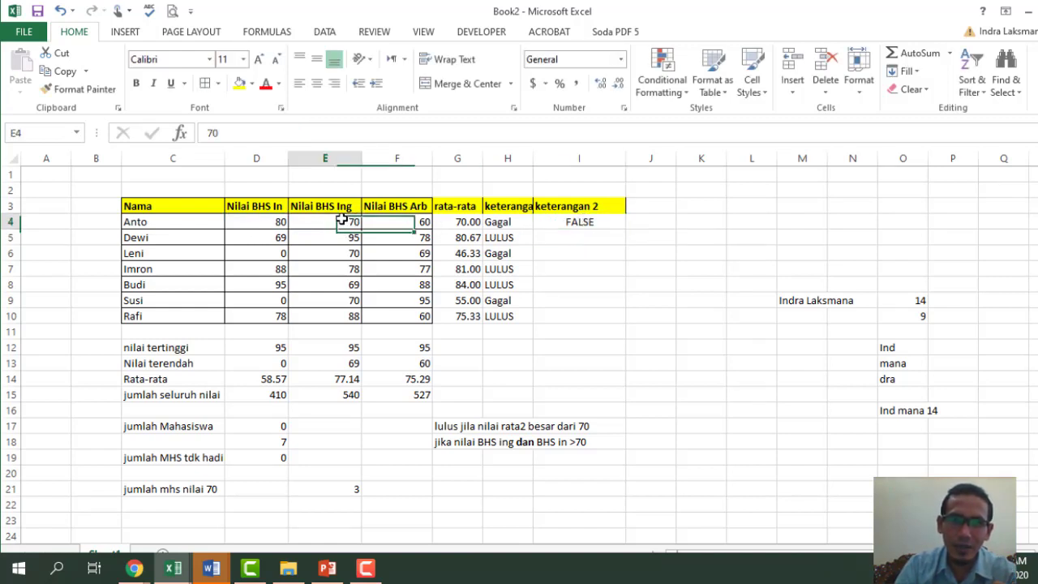
click(595, 219)
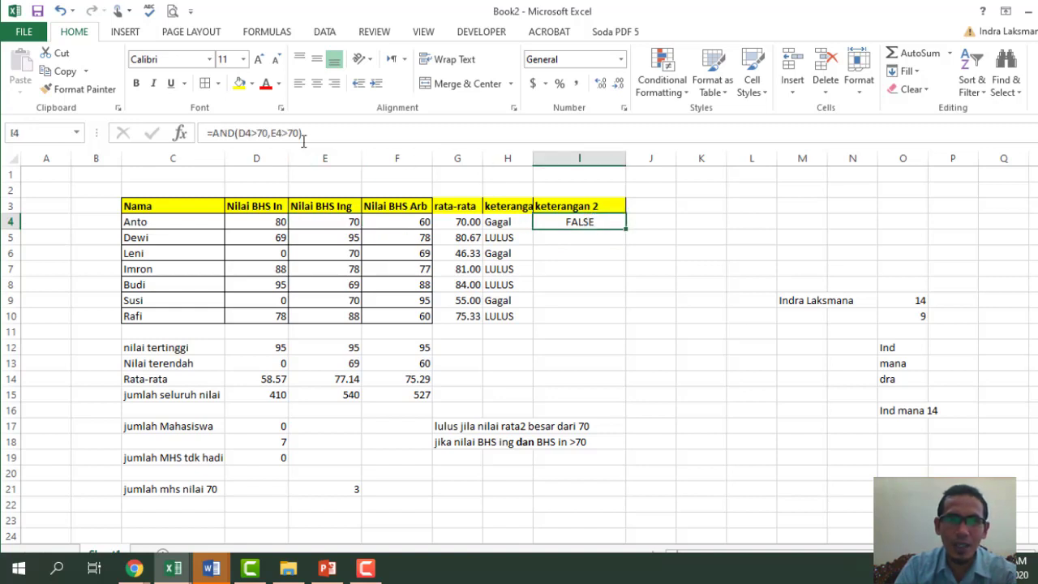
click(210, 133)
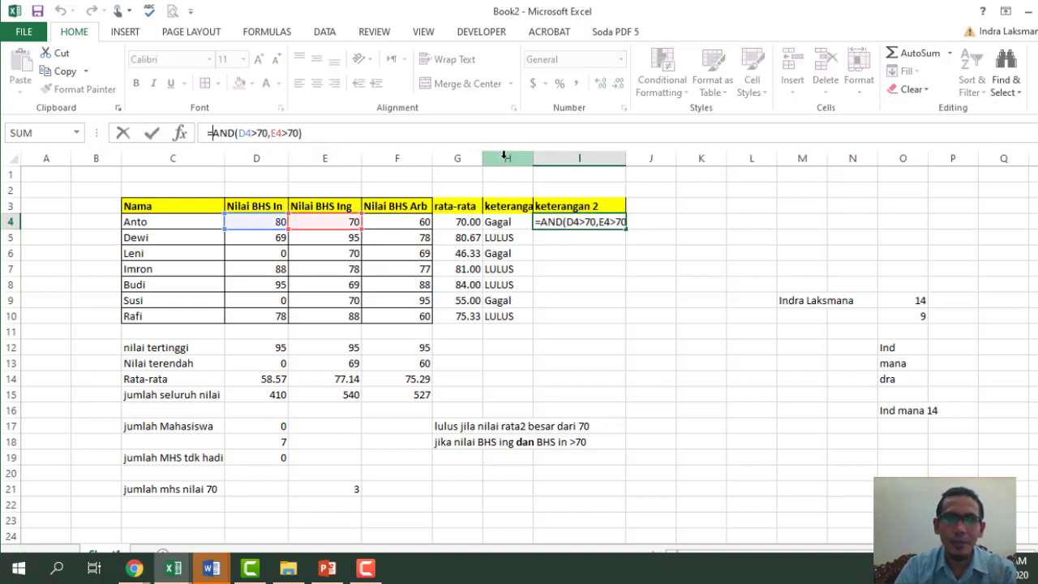
text(IF()
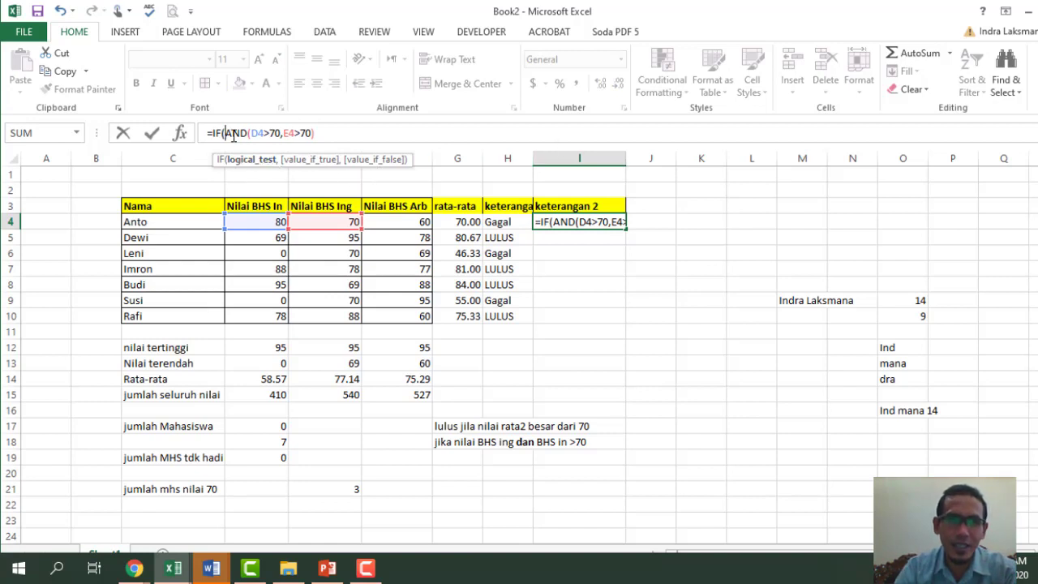
drag(226, 133, 314, 133)
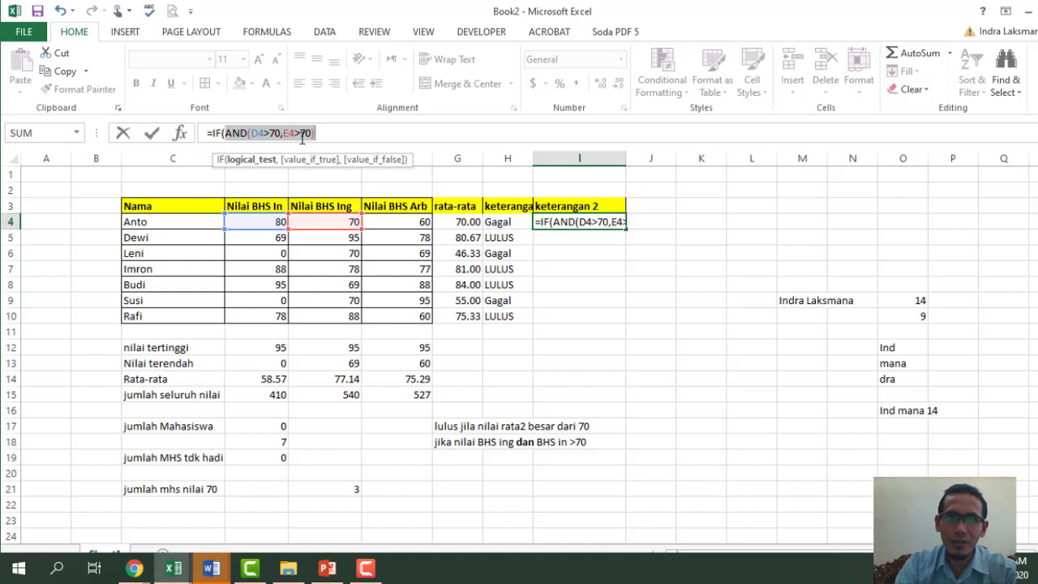
key(Escape)
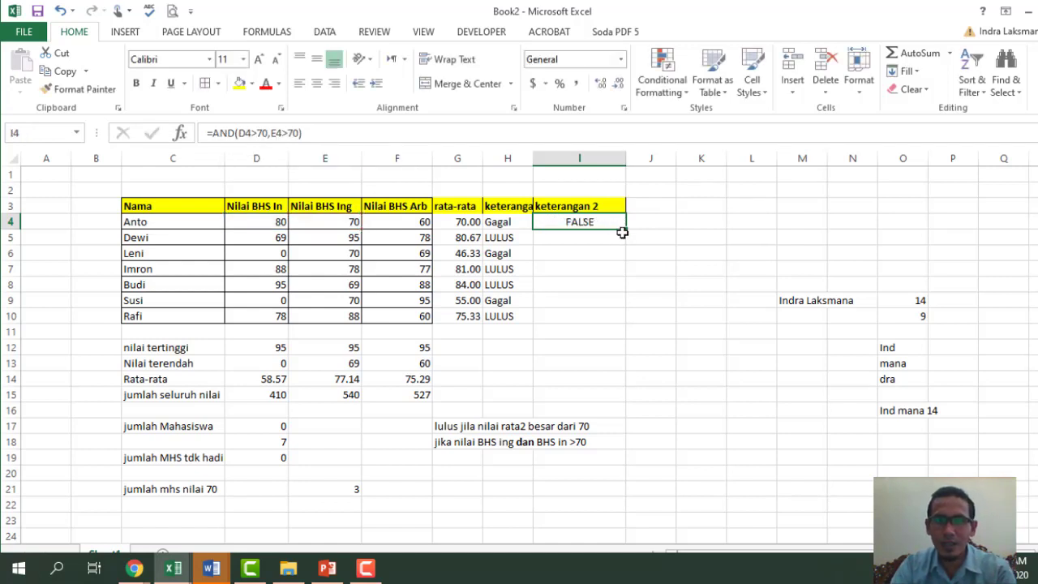
- Copy the AND formula down to I10 and check the copied results
drag(626, 229, 637, 323)
click(659, 378)
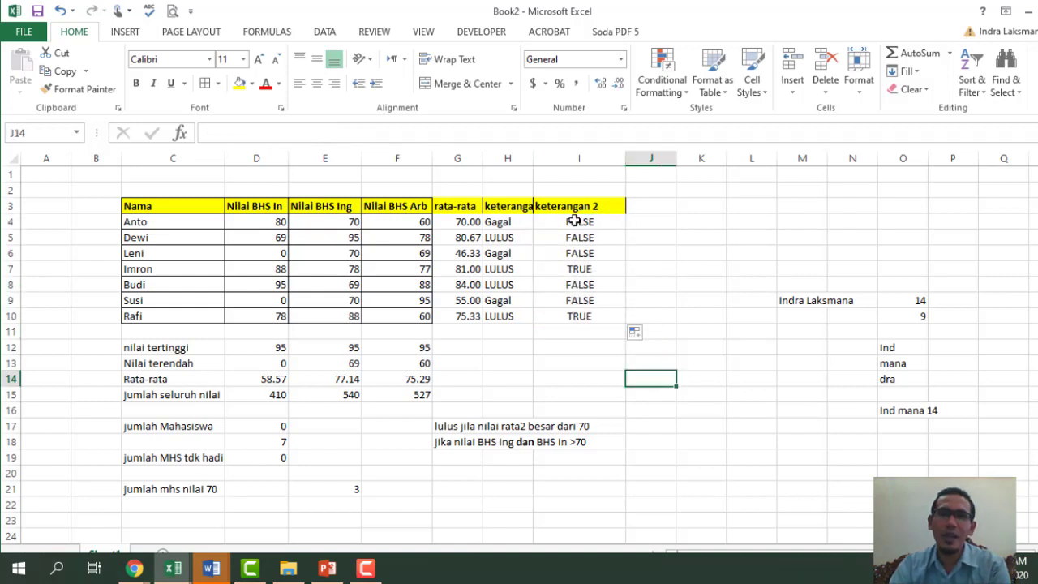
click(575, 253)
click(583, 269)
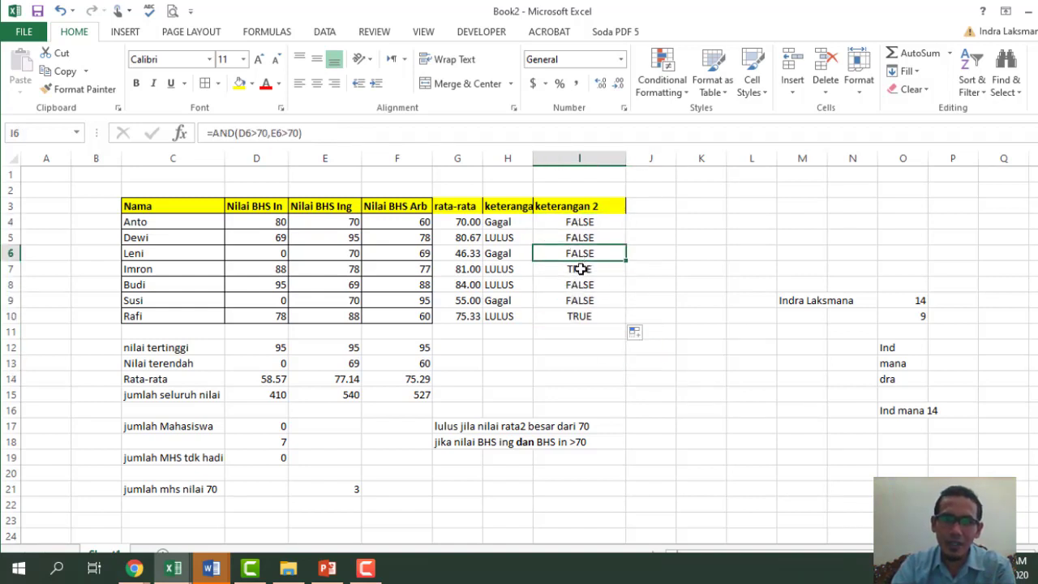
click(582, 317)
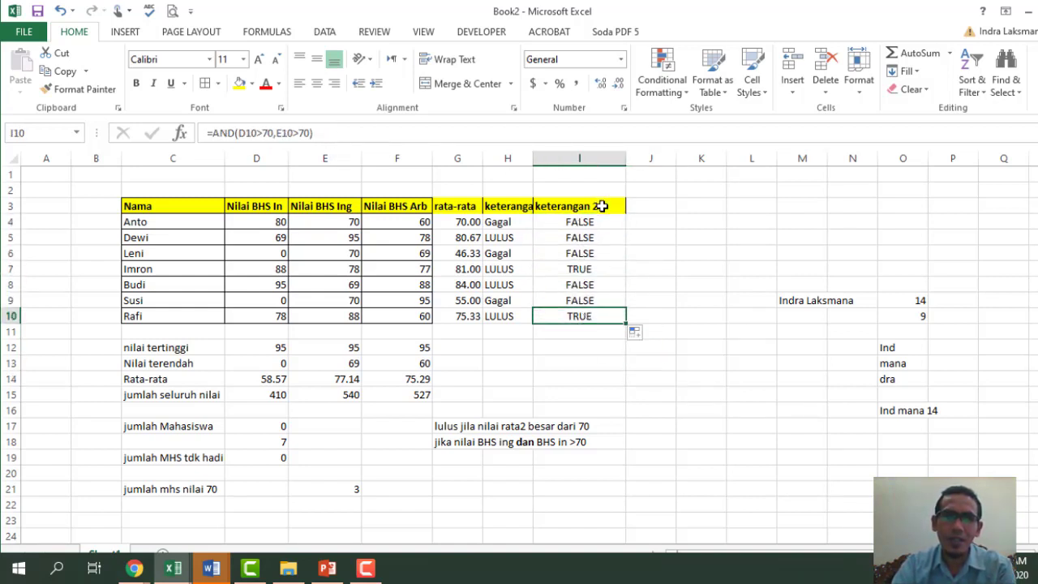
click(582, 223)
click(213, 134)
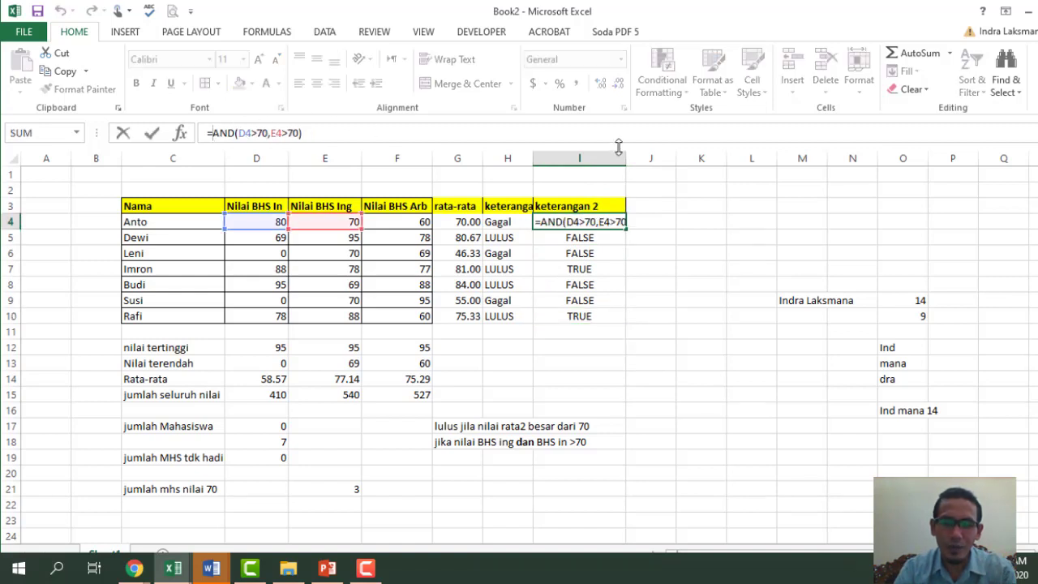
- Change I4 to =IF(AND(D4>70,E4>70),"Lulus","Mengulang")
text(if)
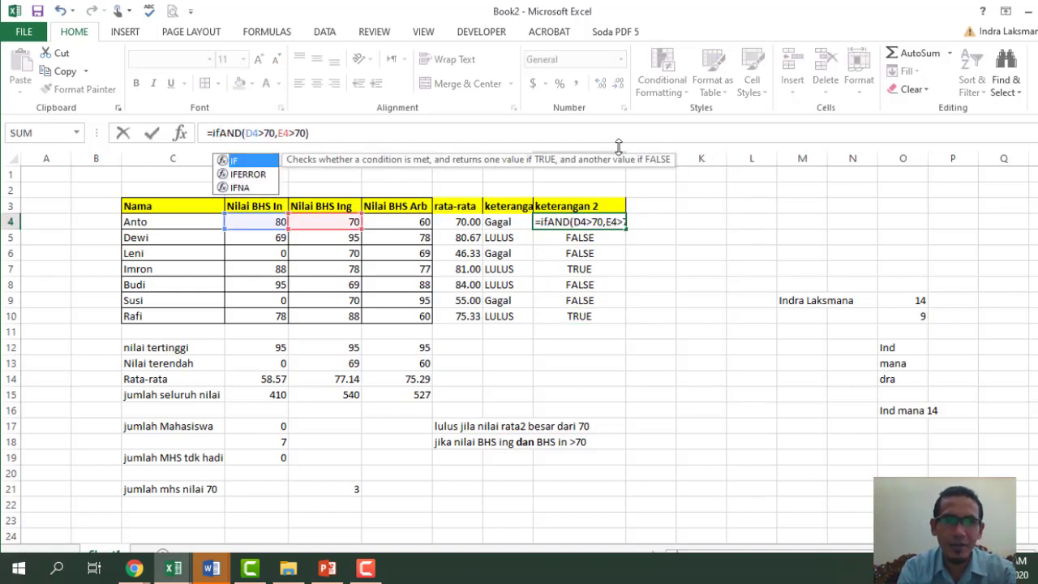
text(()
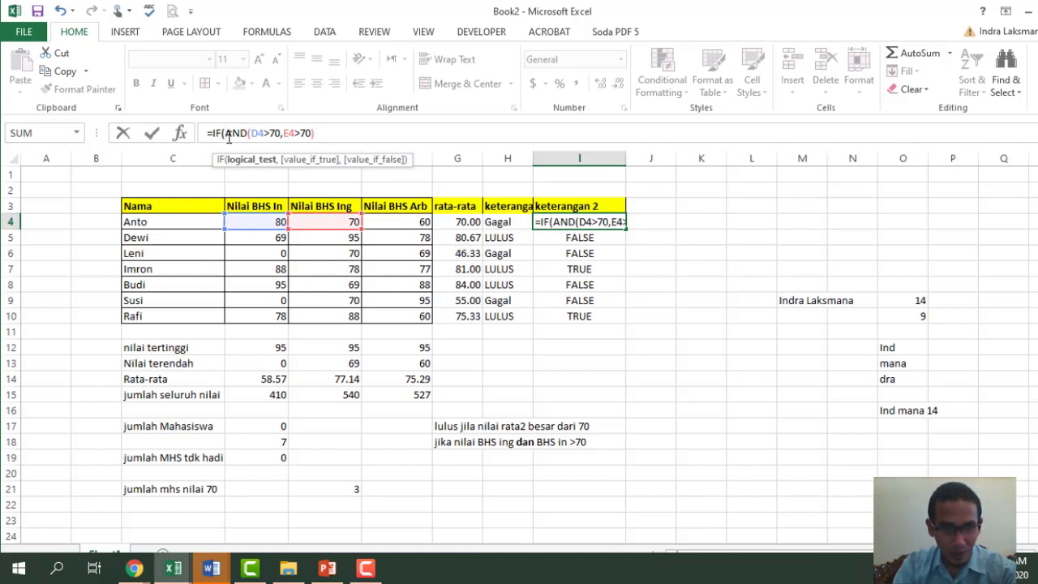
drag(225, 135, 313, 135)
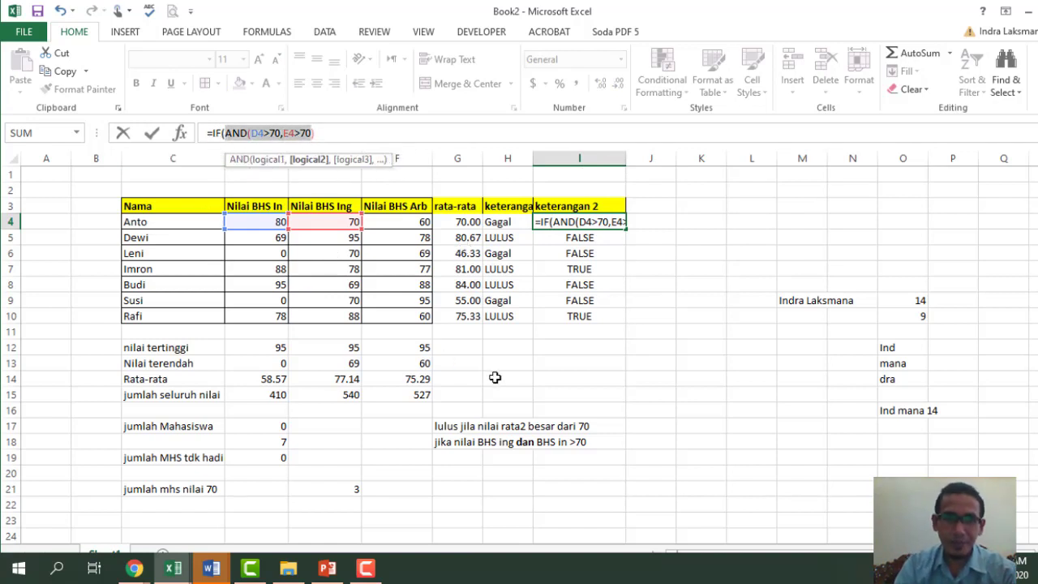
key(End)
text(),)
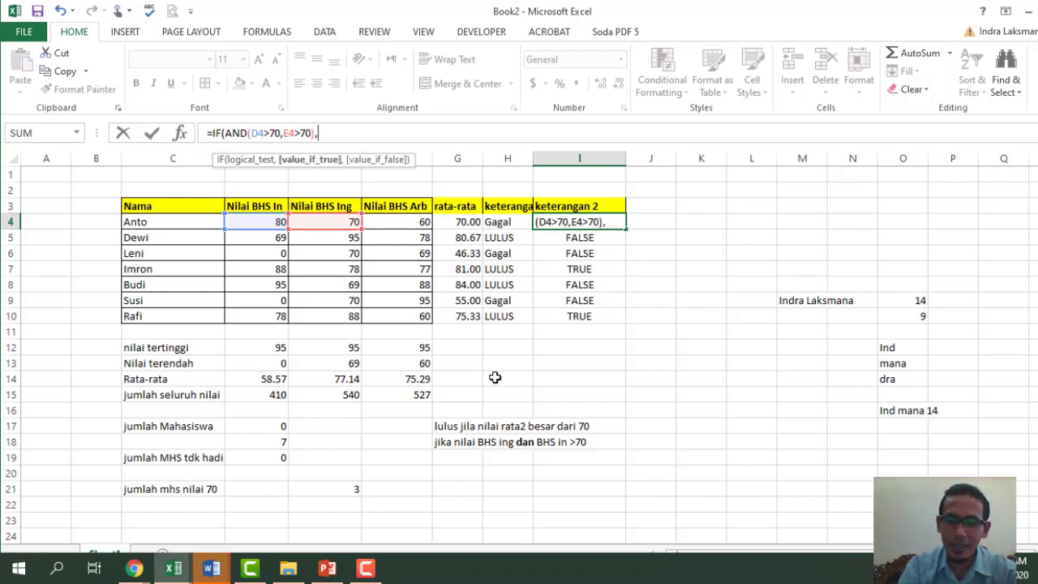
text("Lukus)
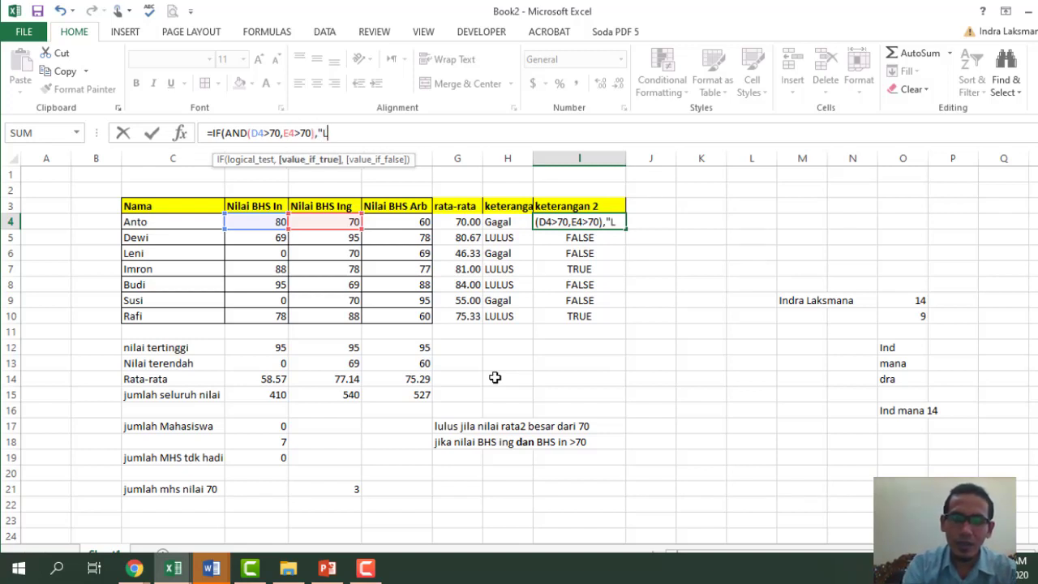
key(BackSpace)
key(BackSpace)
key(BackSpace)
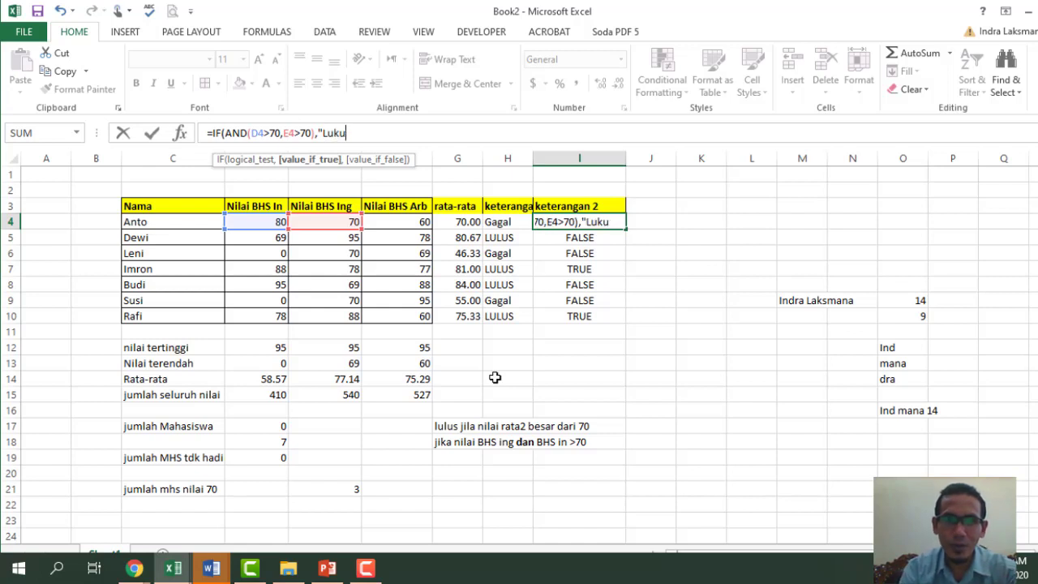
text(lus)
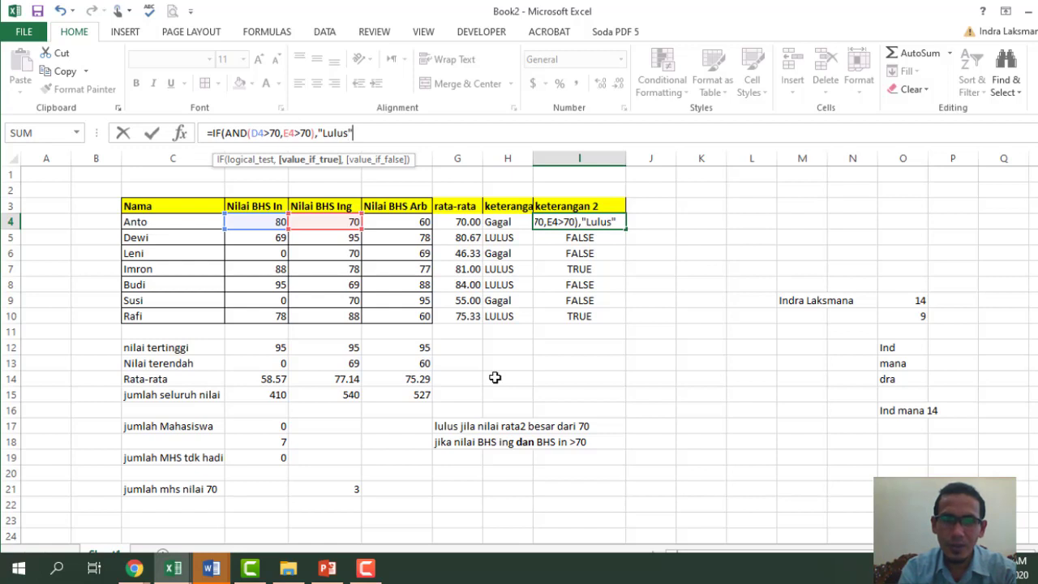
text(",)
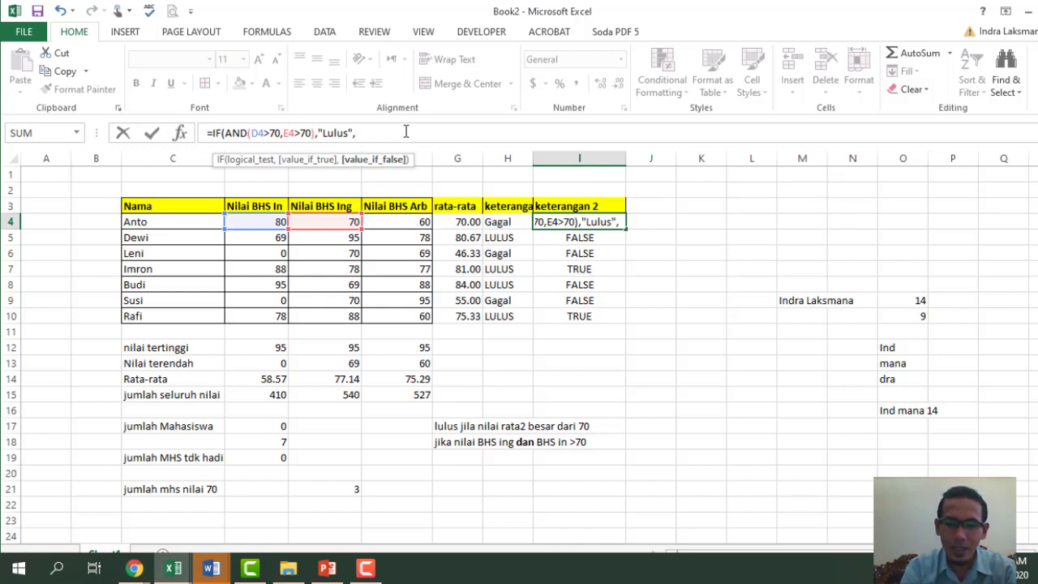
text(")
text(M)
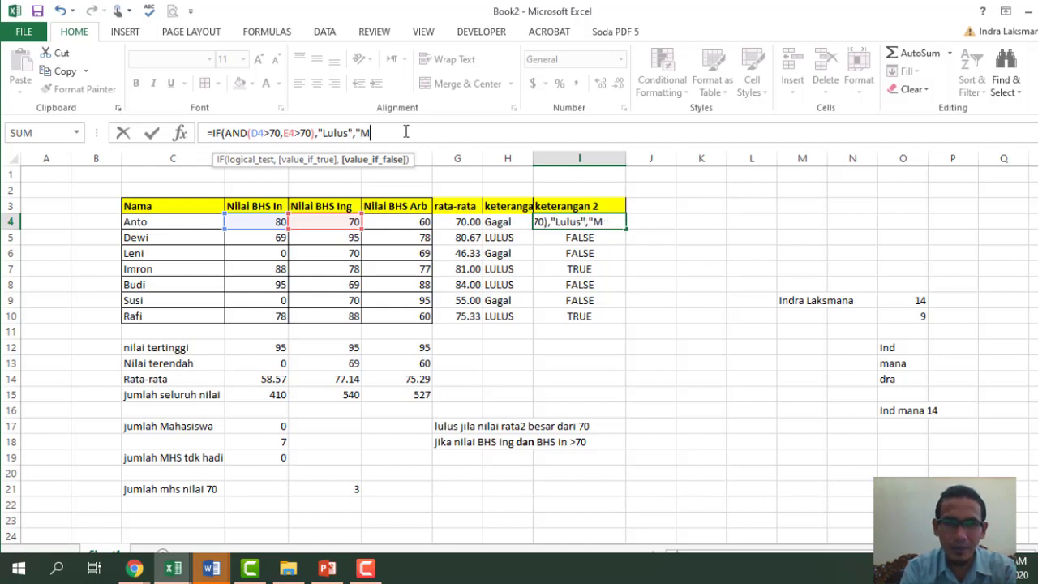
text(engula)
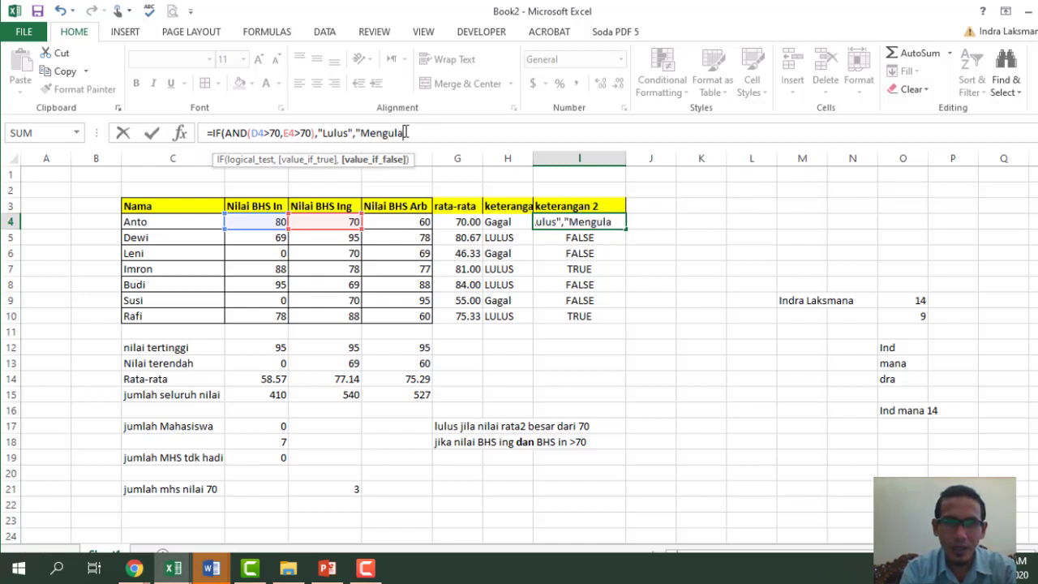
text(ng"))
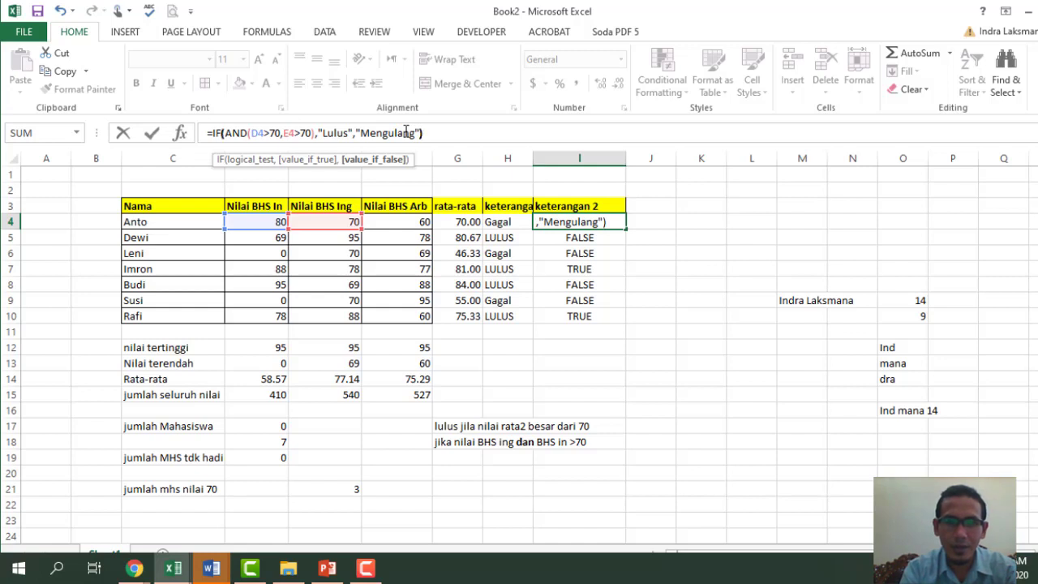
key(Return)
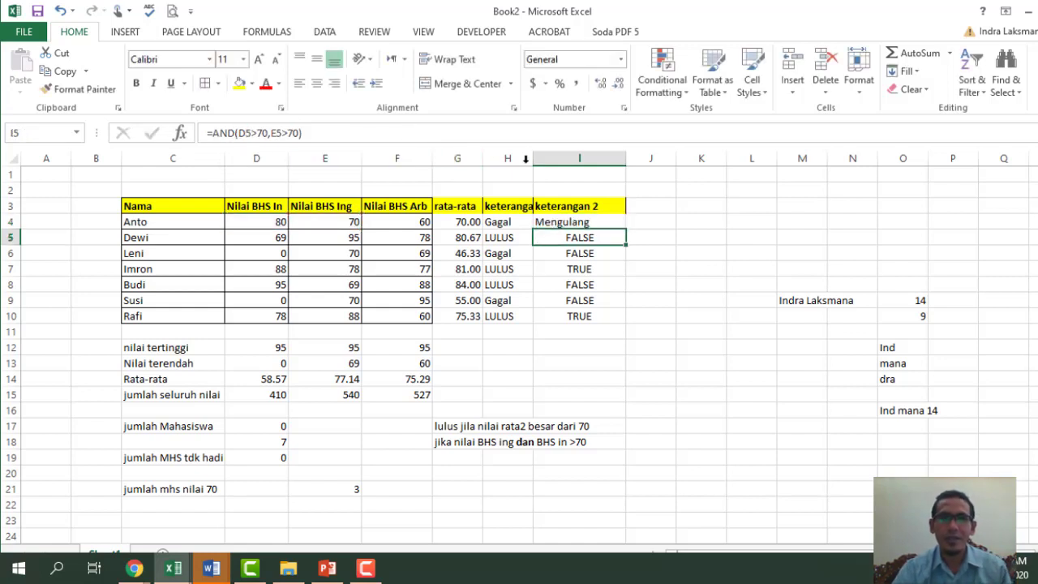
- Copy the Lulus/Mengulang formula from I4 down to I10
click(604, 222)
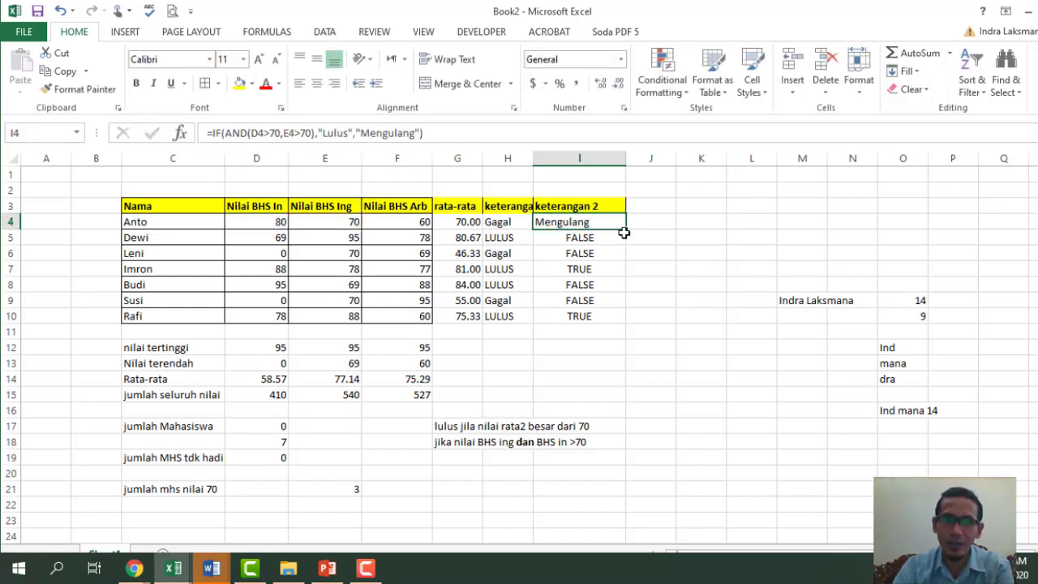
drag(627, 232, 630, 324)
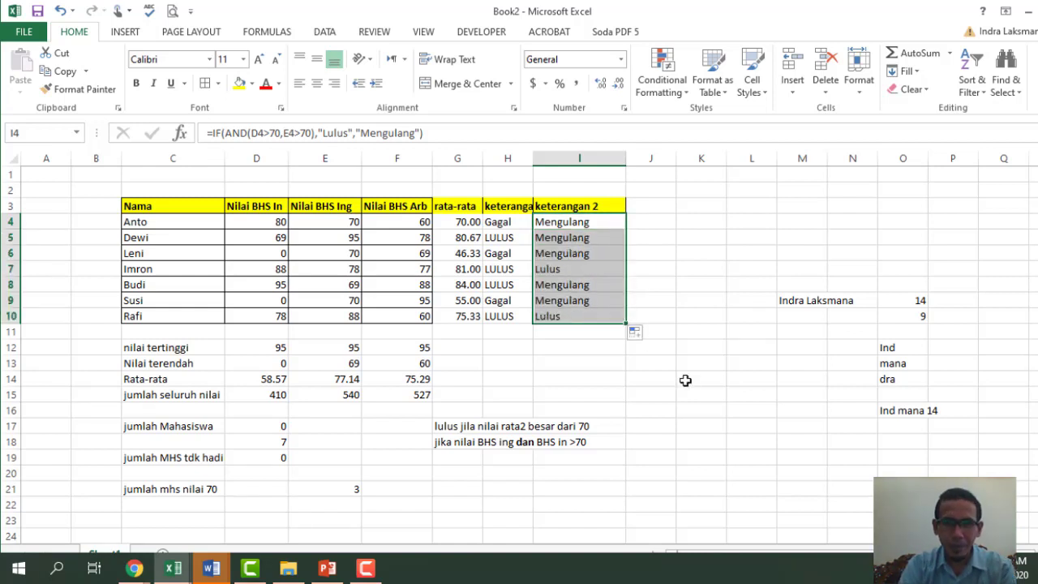
drag(267, 221, 337, 238)
click(271, 217)
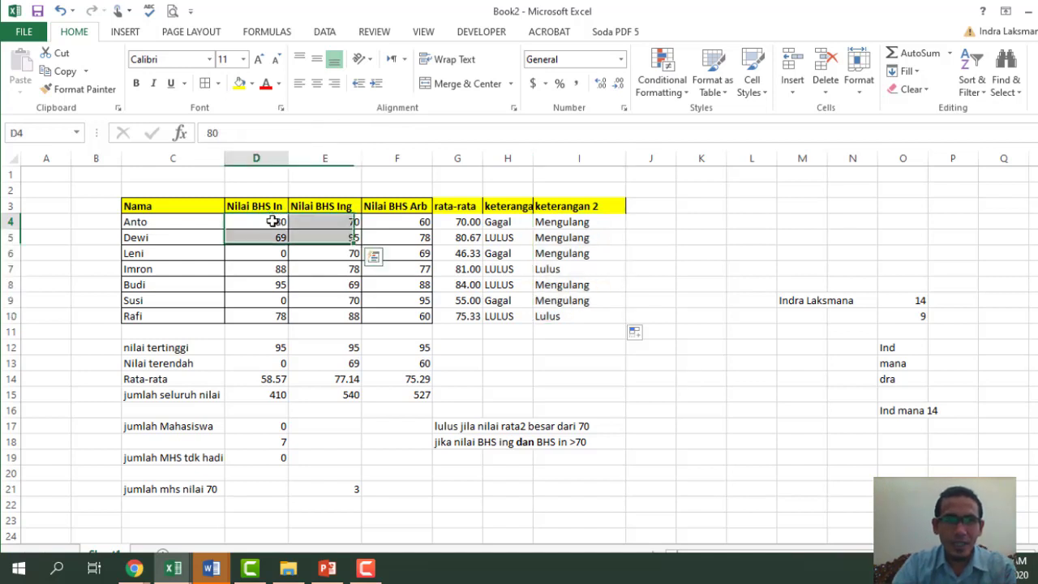
click(442, 456)
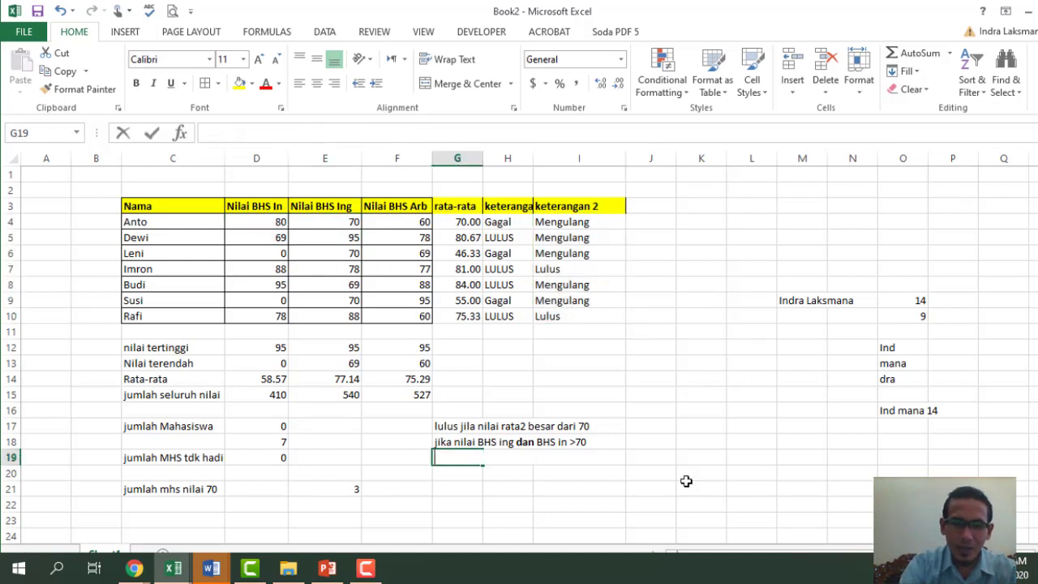
- Type 'jika nilai BHS Ing atau BHS in >70' in G19 with 'atau' in bold
text(jika nilai BHS)
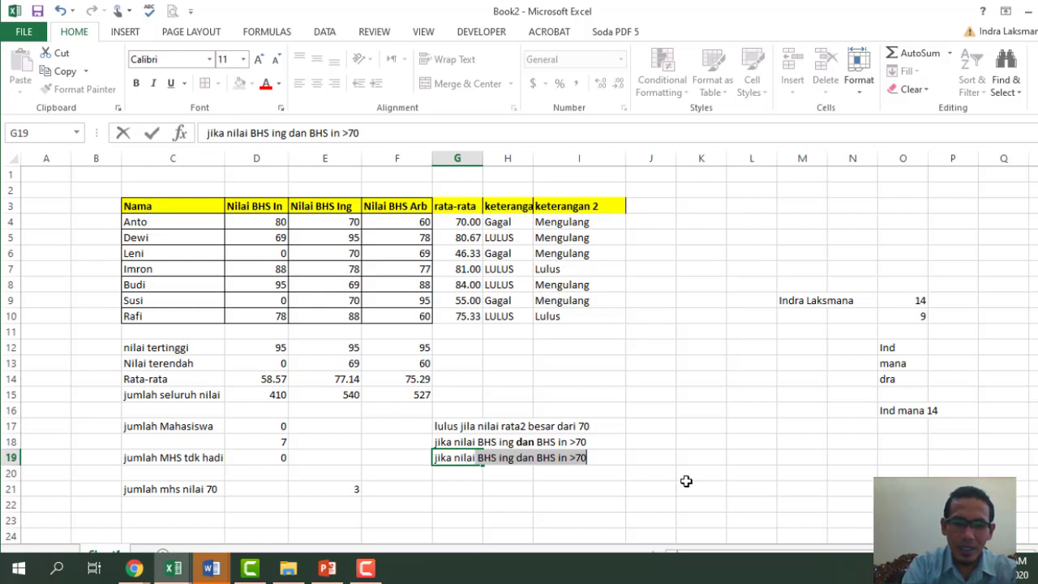
text( I)
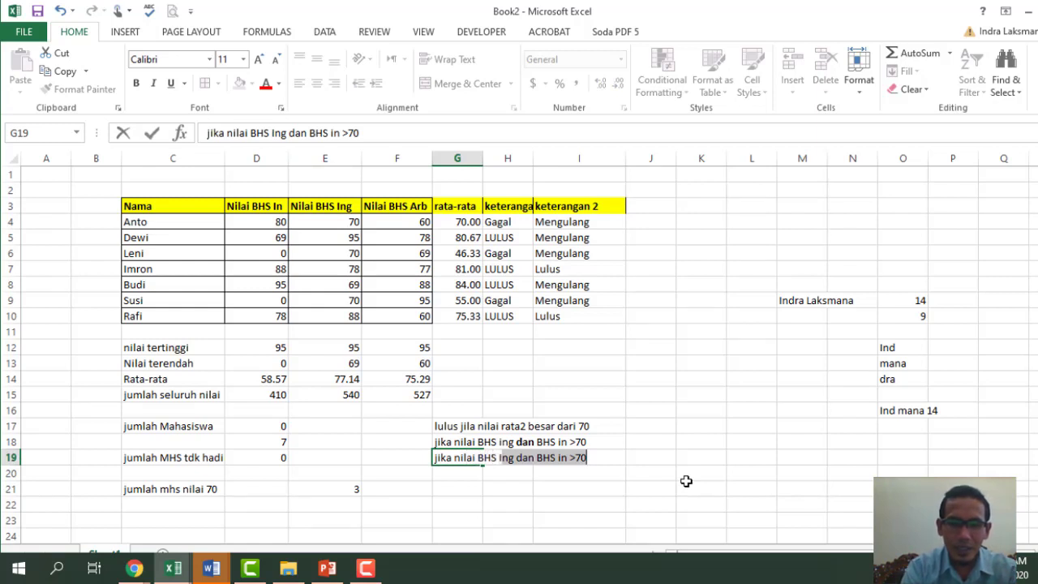
text(ng)
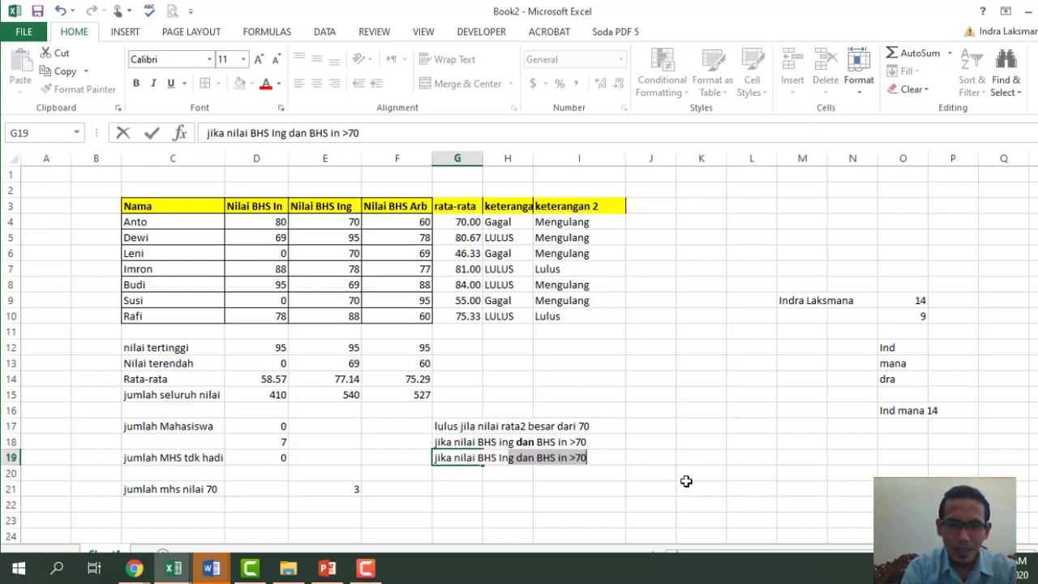
text(g atau )
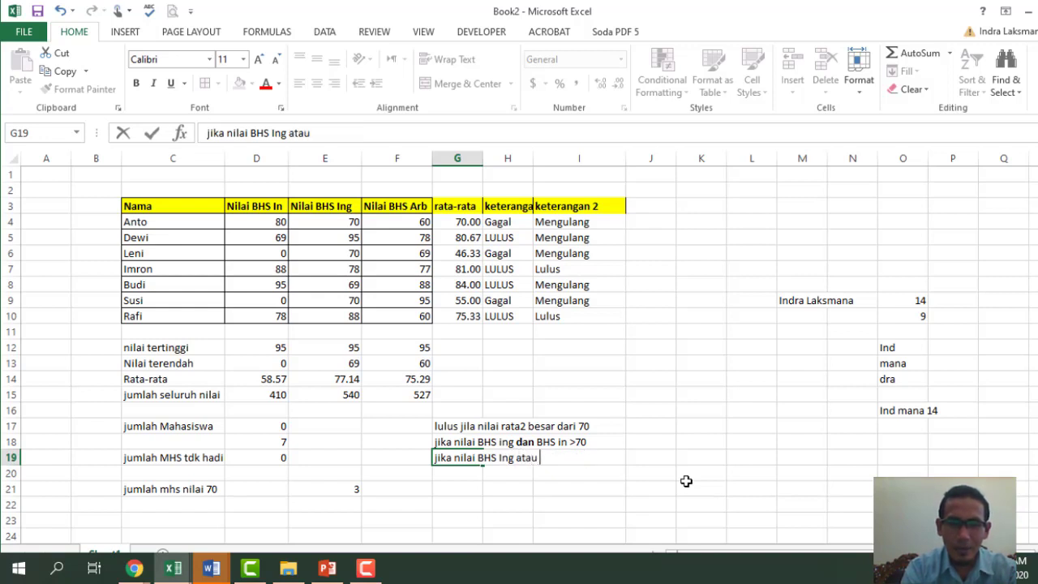
text(BHS in >)
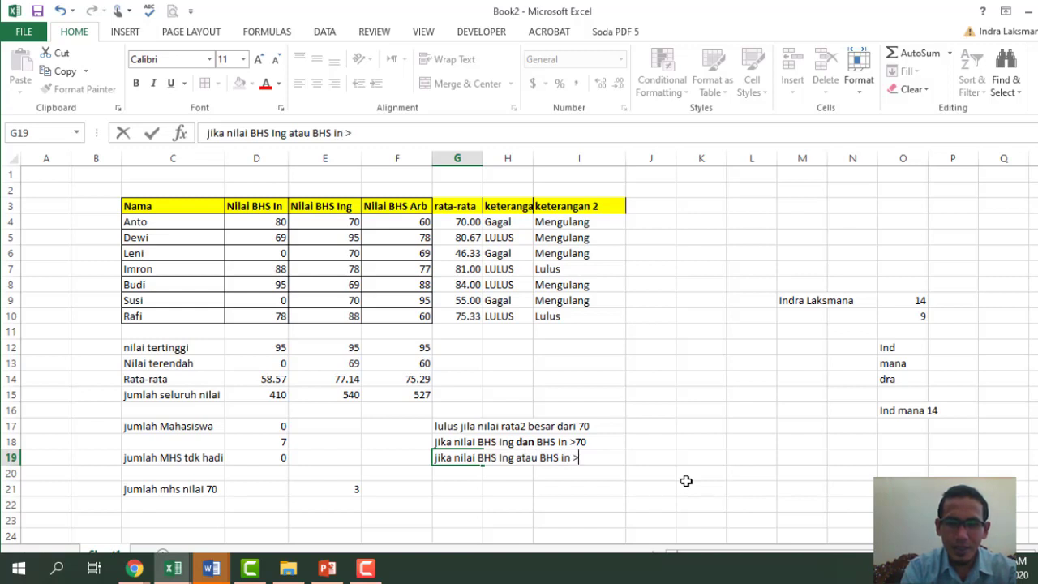
text(70)
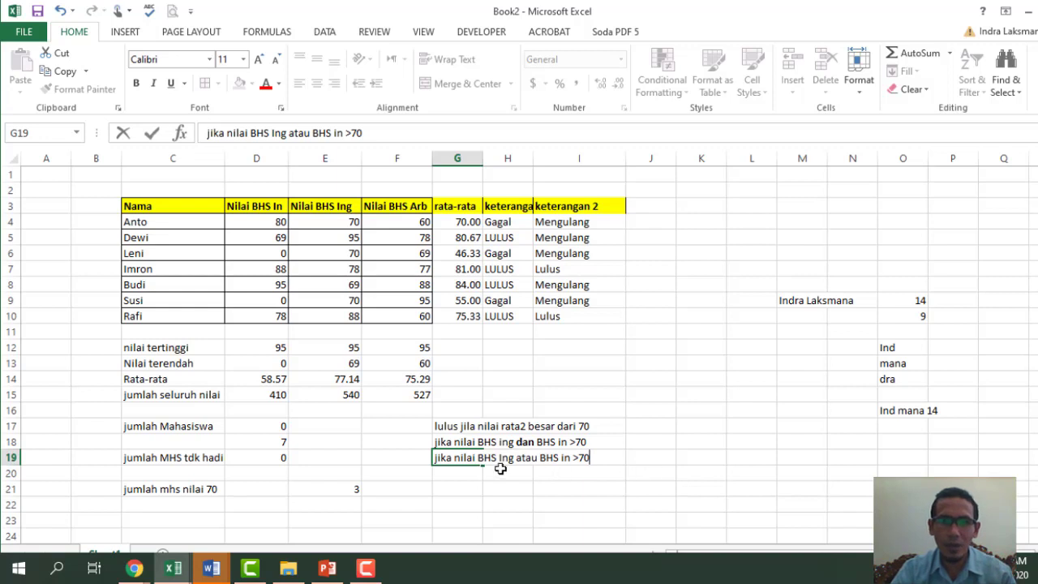
double_click(300, 133)
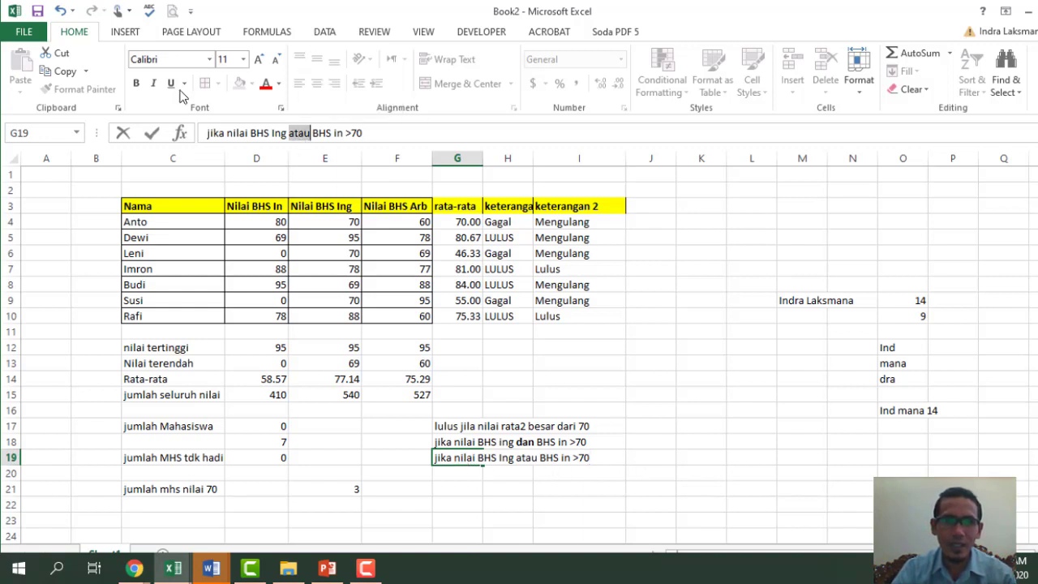
click(137, 85)
click(665, 410)
click(698, 535)
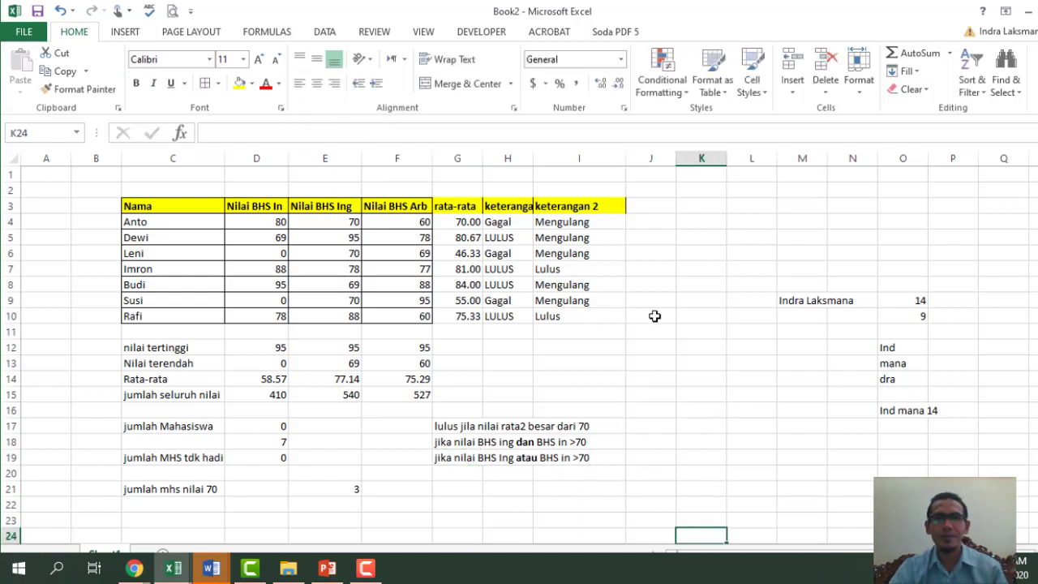
click(653, 214)
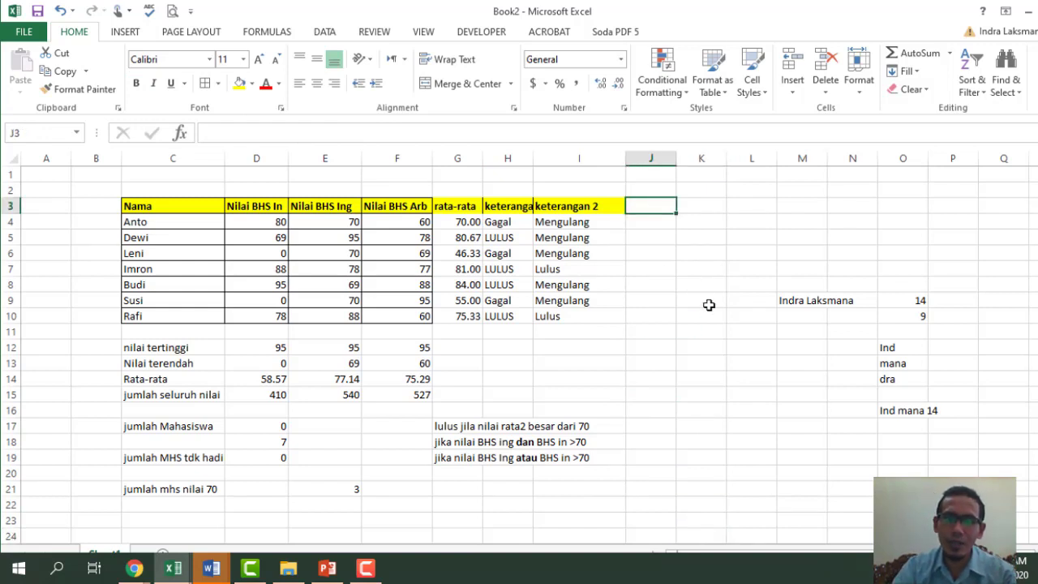
- Head column J 'keterangan3' and enter =OR(D4>70,E4>70) in J4
text(keterangan)
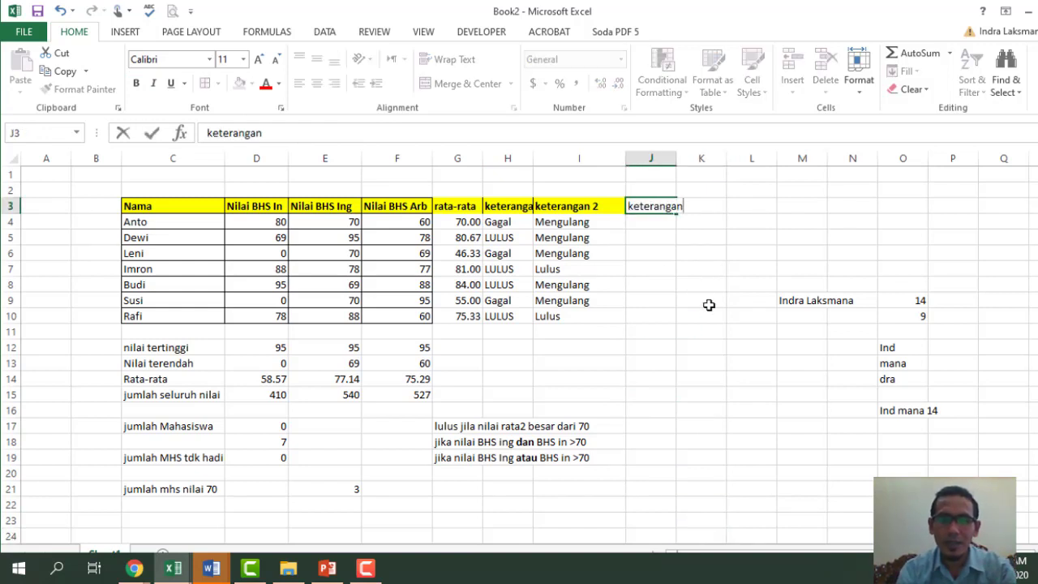
text(3)
key(Return)
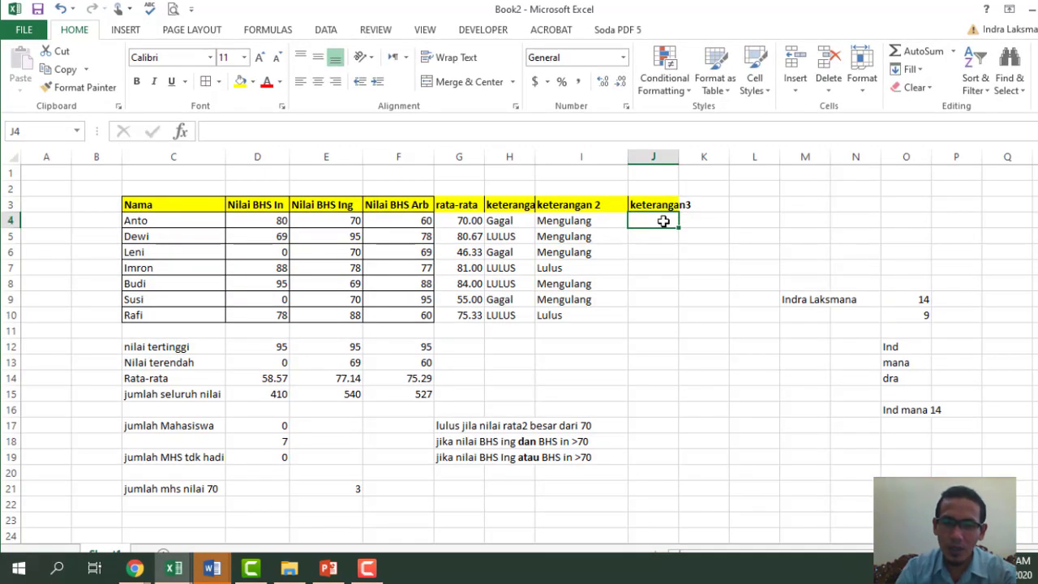
text(=or)
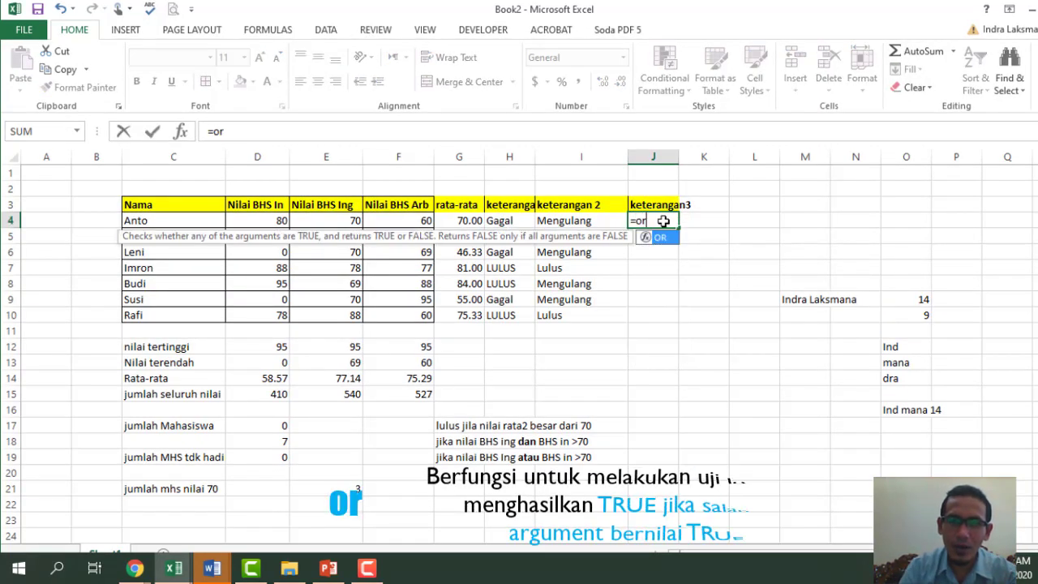
key(Tab)
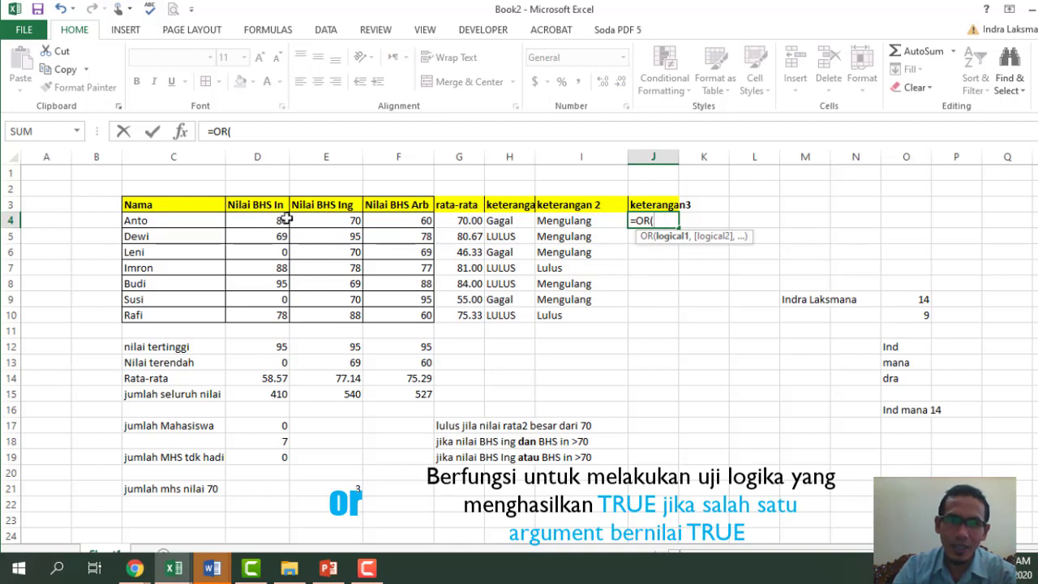
click(268, 221)
text(>)
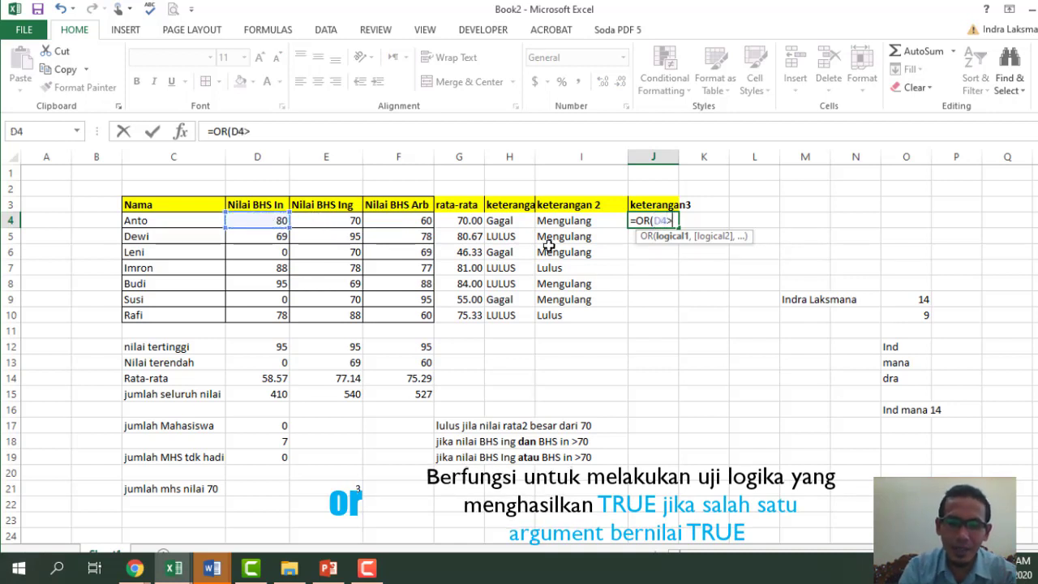
text(70,)
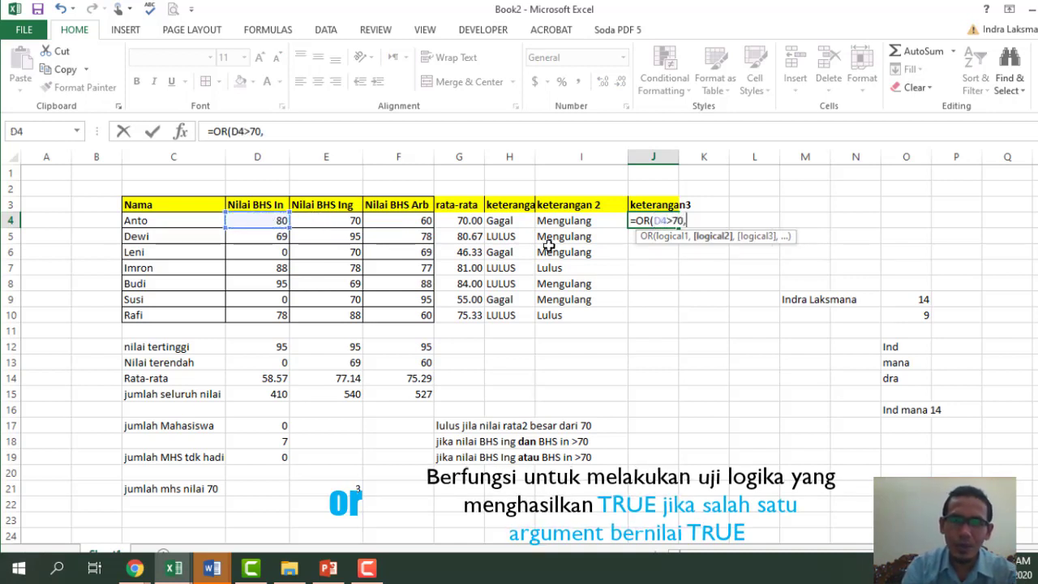
click(344, 219)
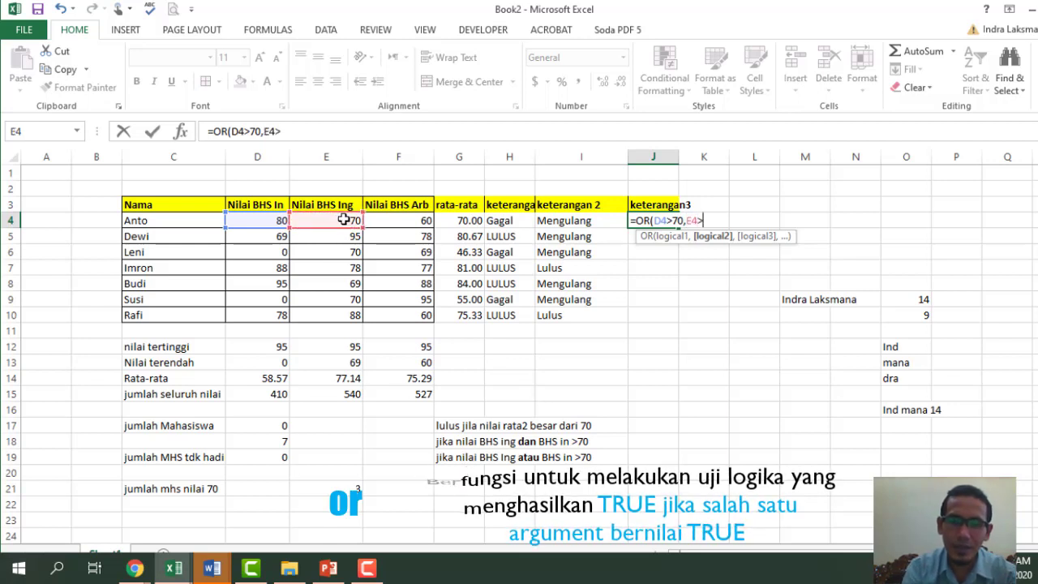
text(>)
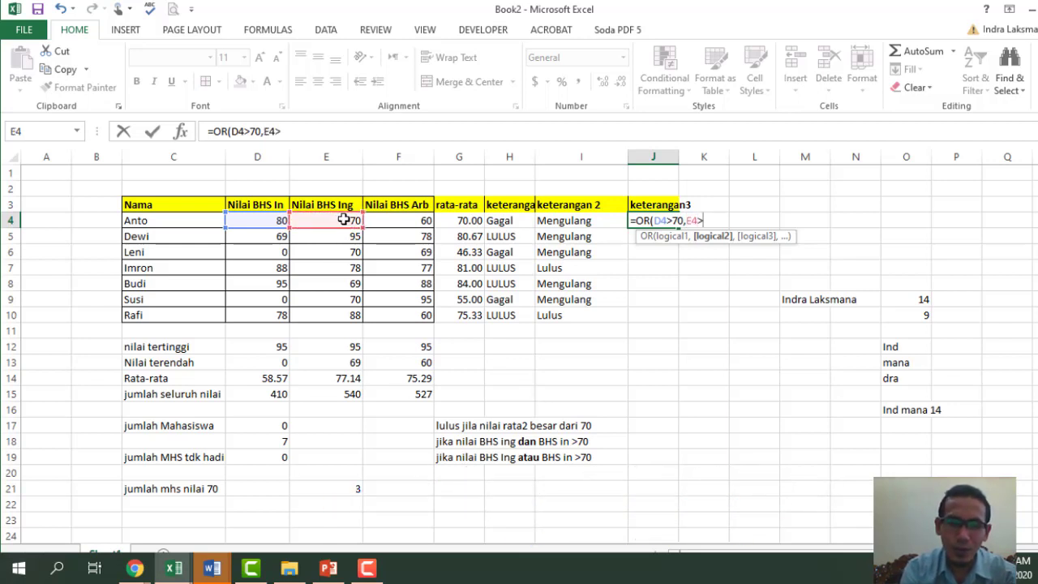
text(70))
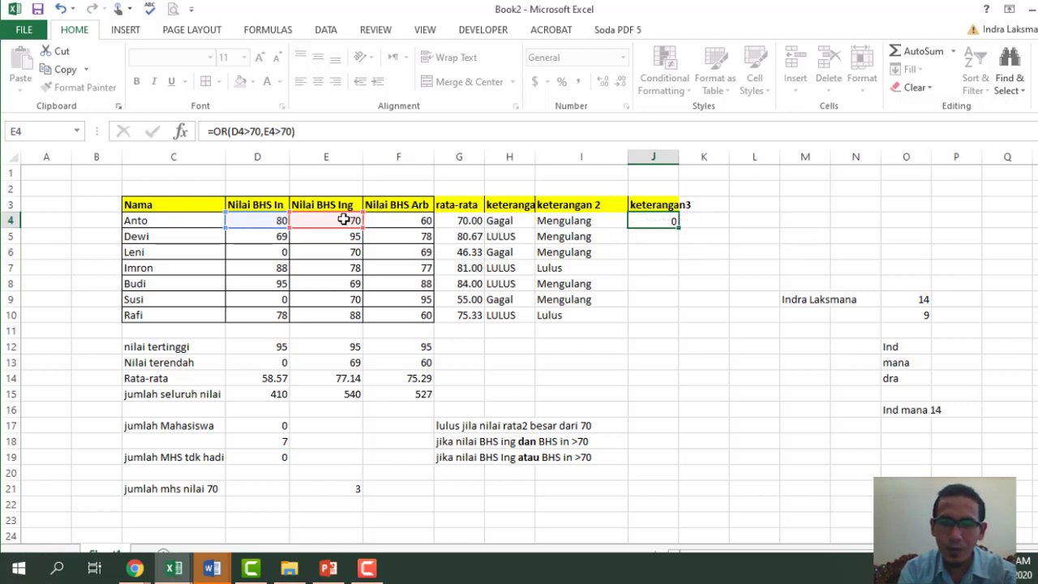
key(Return)
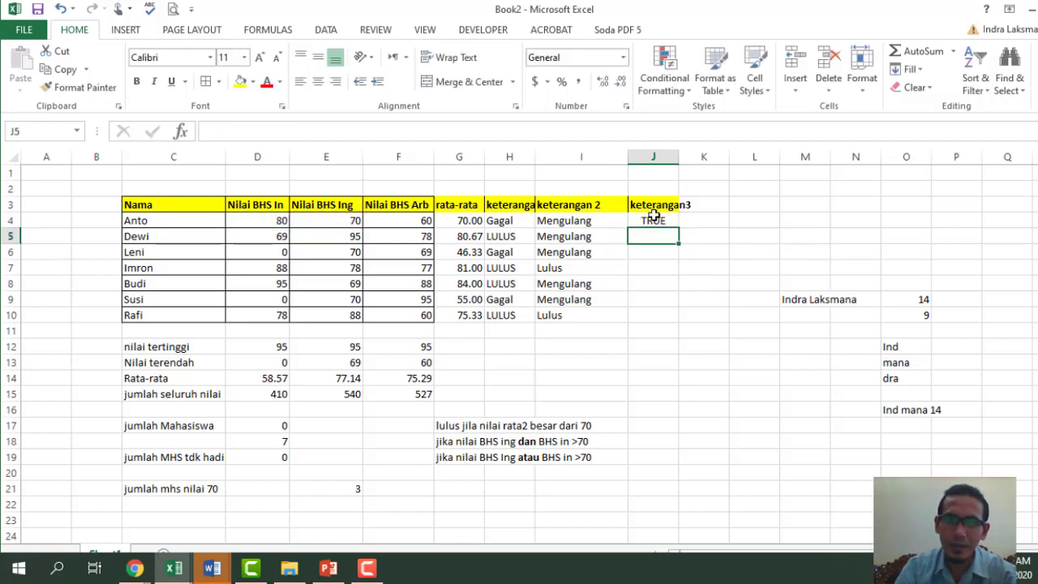
- Change J4 to =IF(OR(D4>70,E4>70),"lulus","ulang")
click(647, 218)
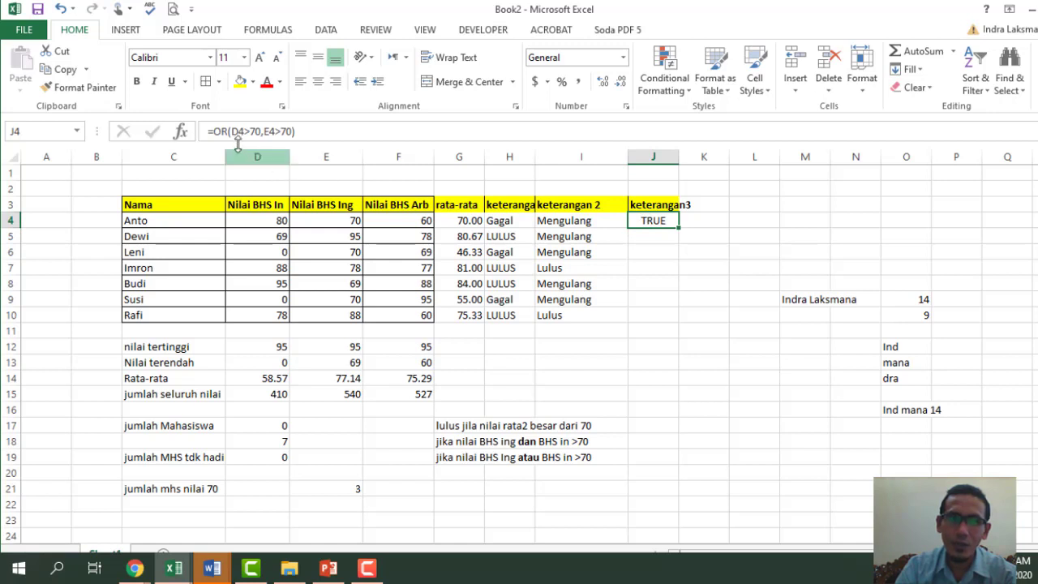
click(214, 132)
text(IF()
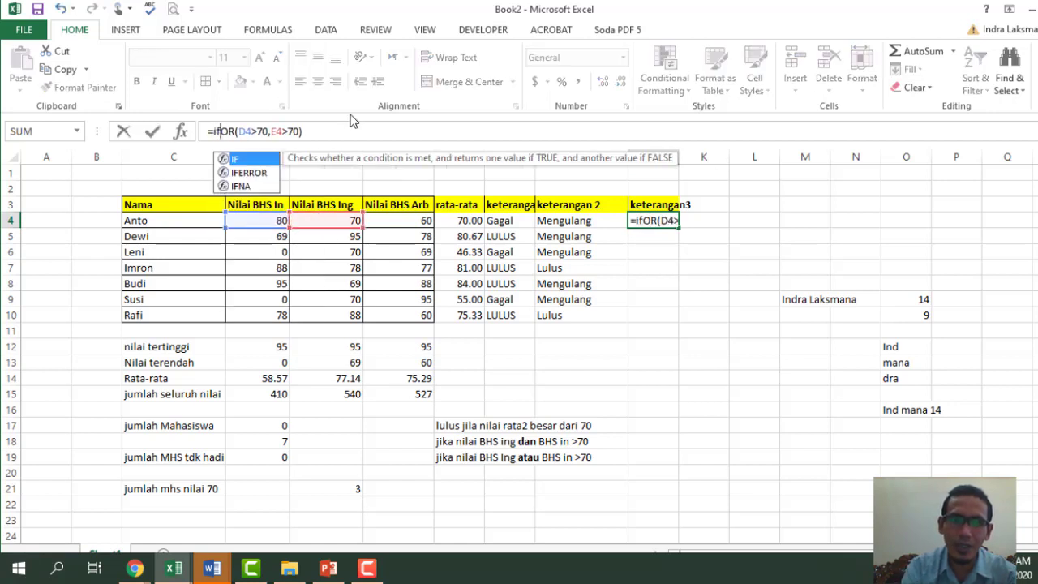
key(End)
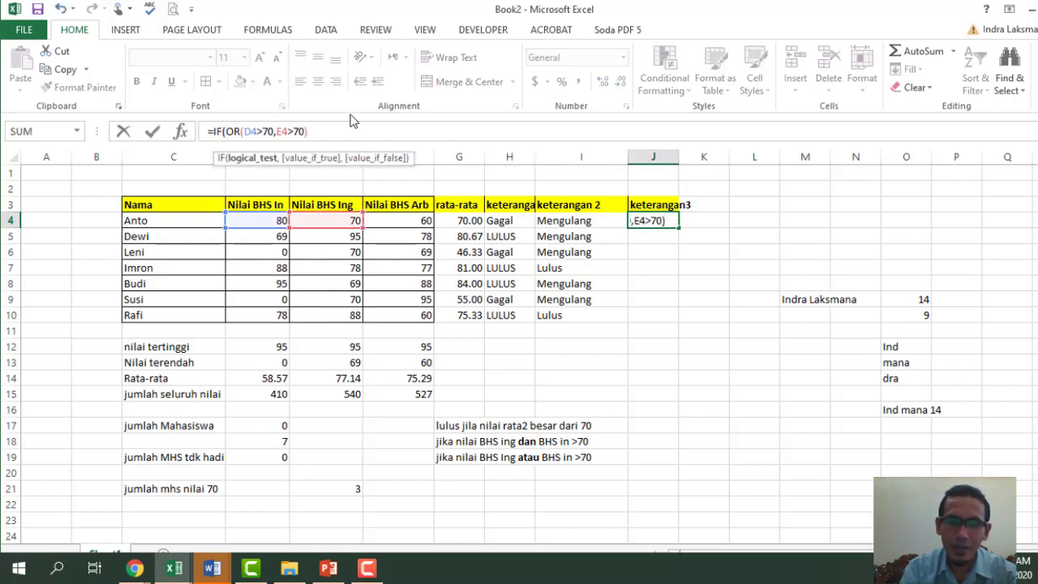
text(,)
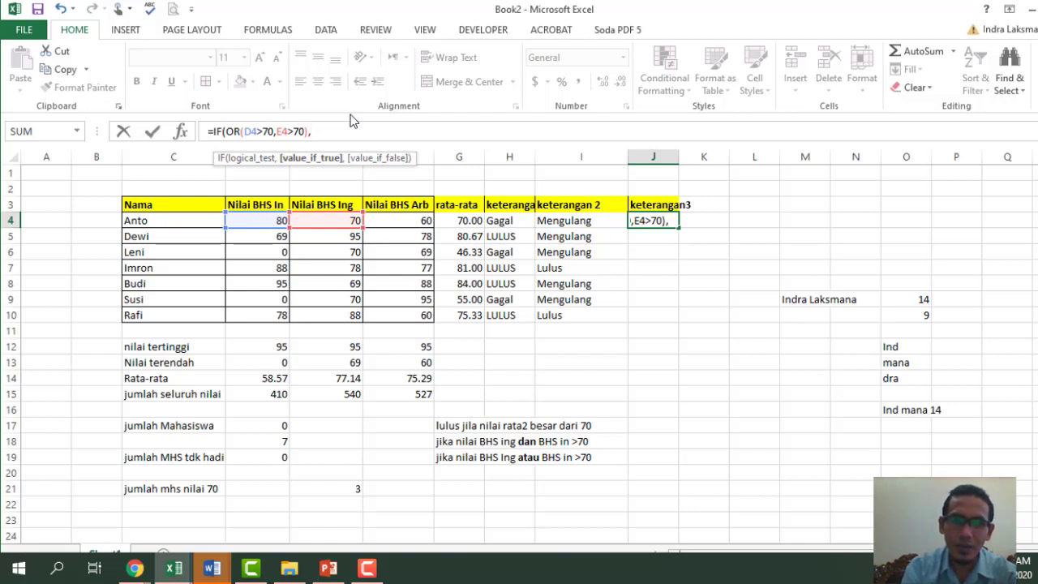
text(."lulus)
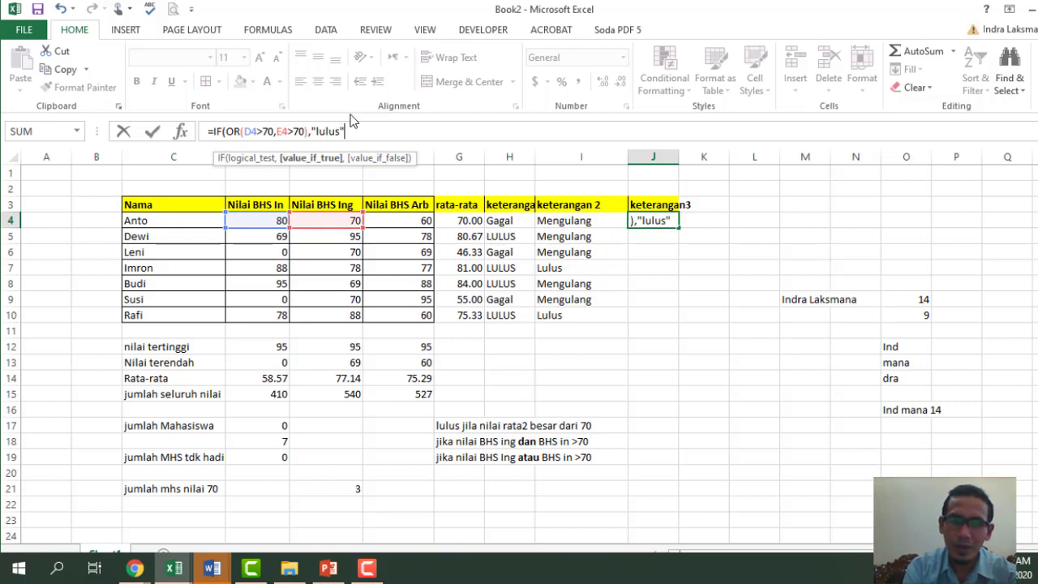
text(",)
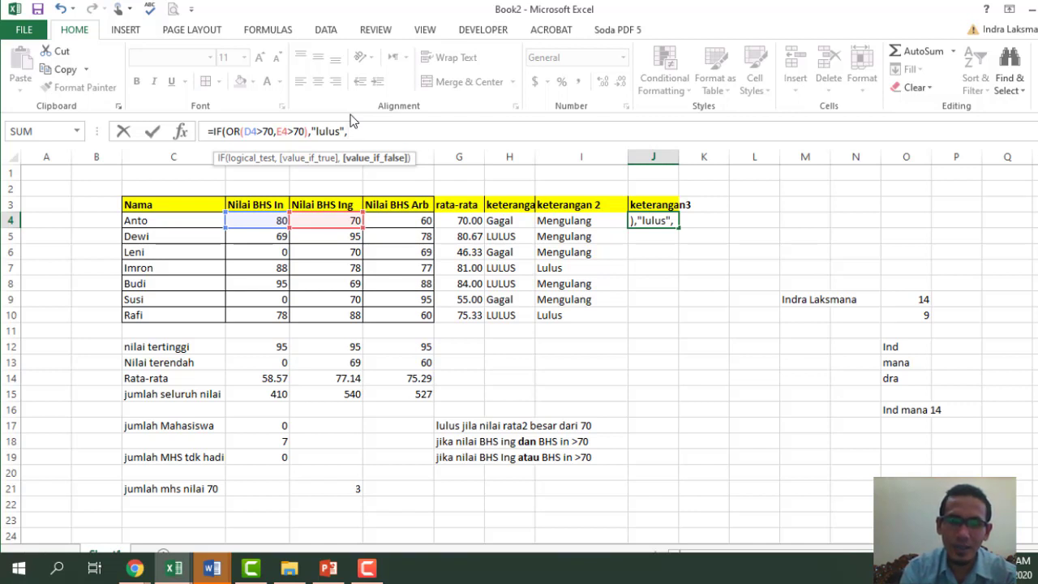
text(u)
key(BackSpace)
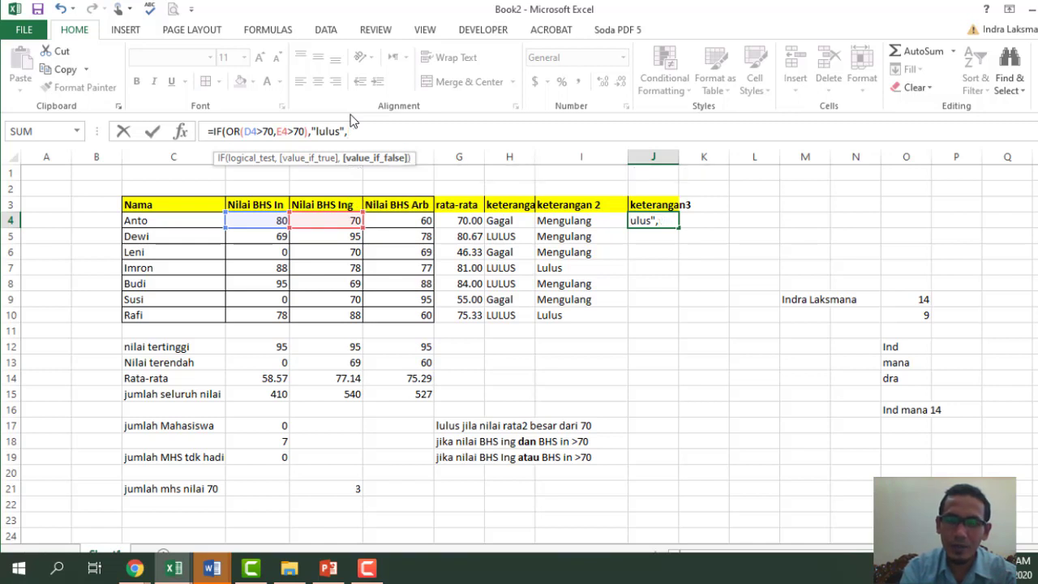
text("ulang)
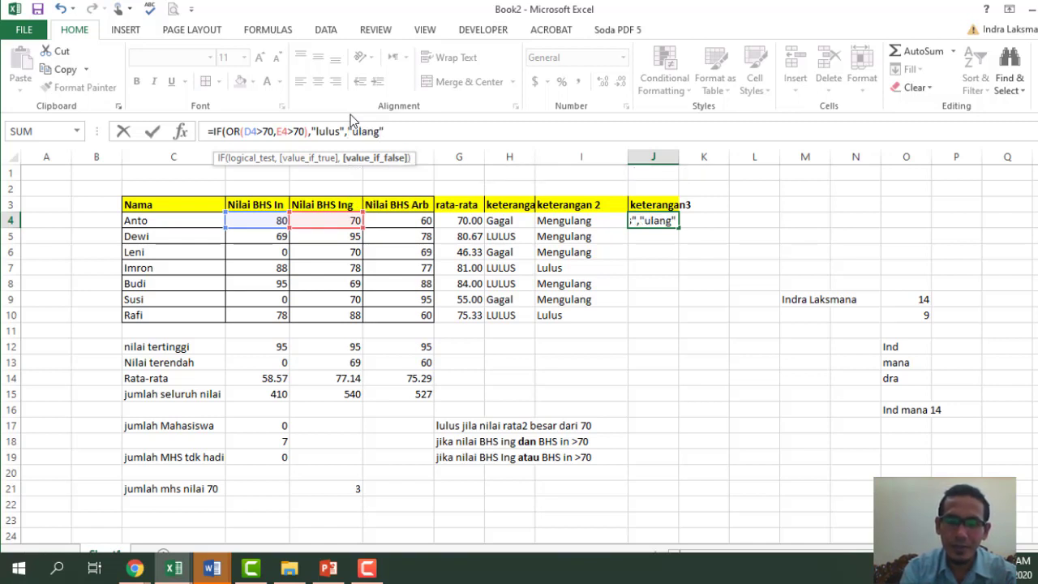
text("))
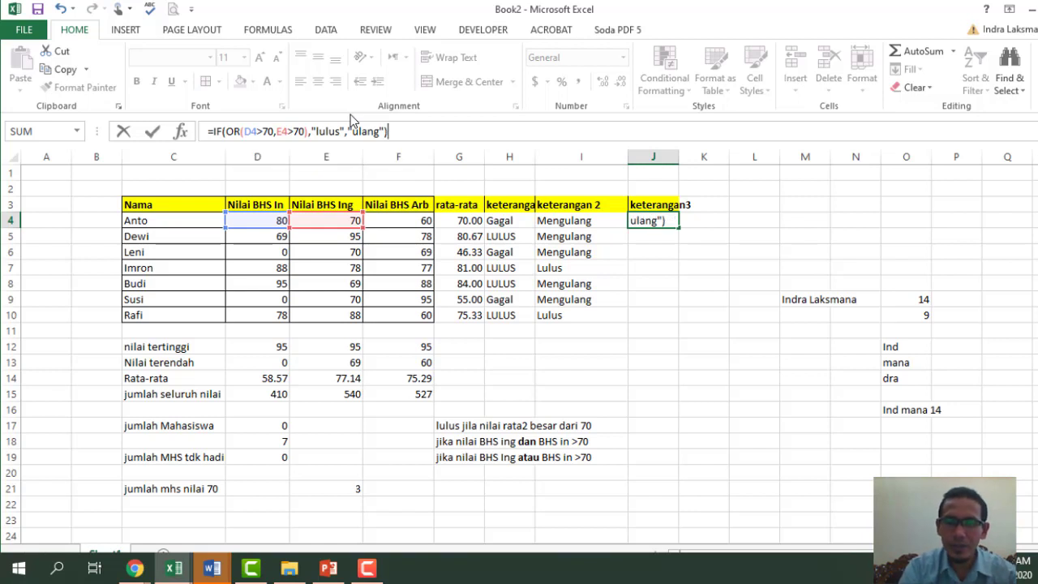
key(Return)
- Copy the lulus/ulang formula down to J10 and check J6's result
click(654, 220)
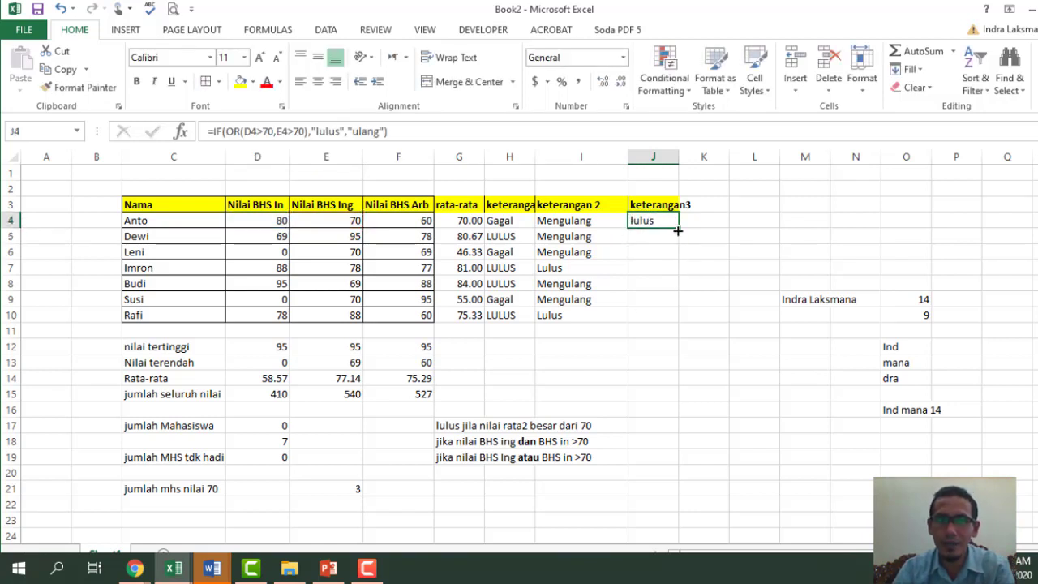
drag(680, 231, 675, 327)
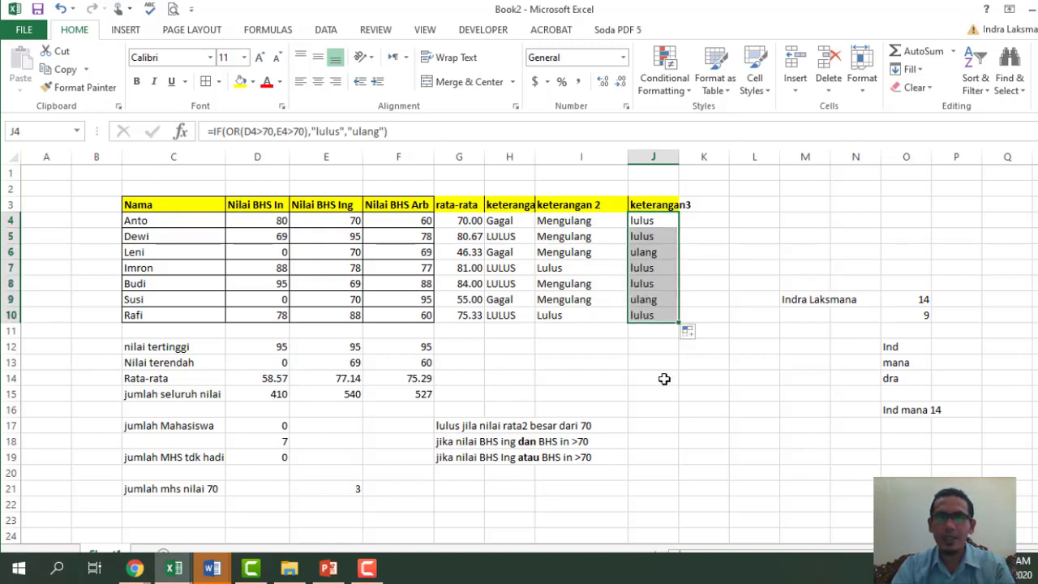
click(650, 222)
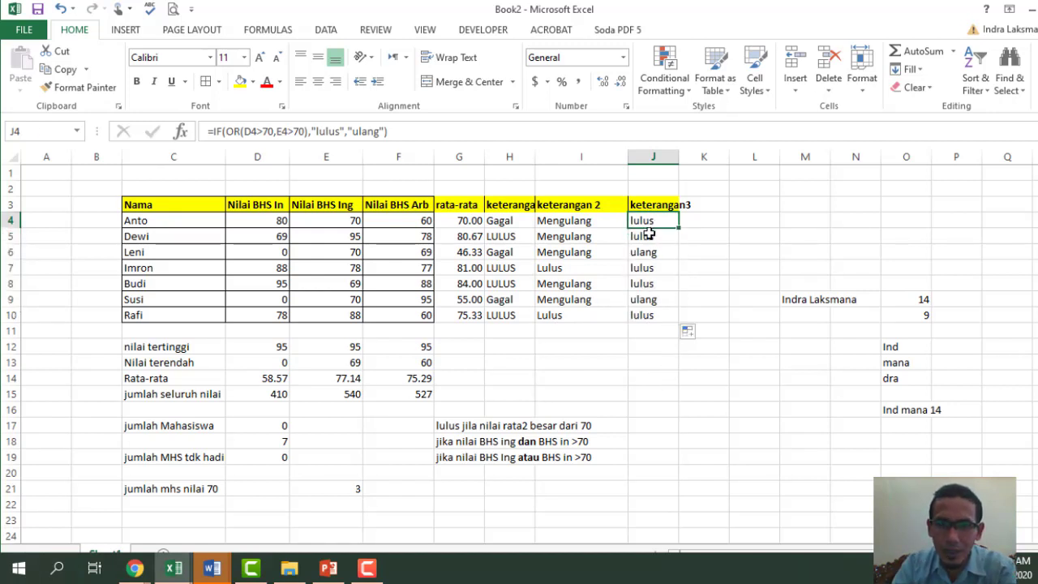
click(653, 237)
double_click(655, 252)
click(704, 328)
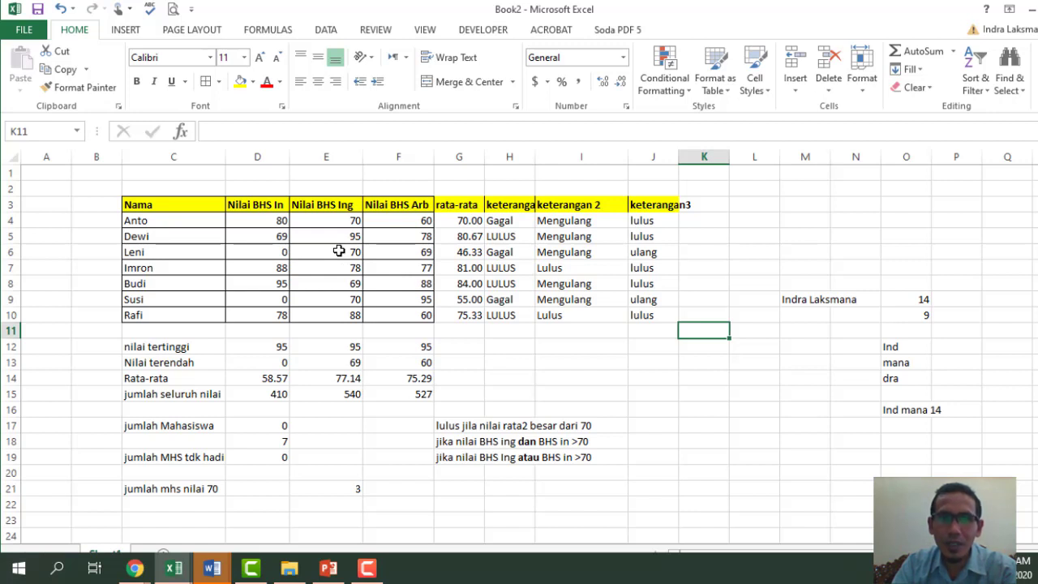
- Check Leni's BHS Ing score, then go through the sheet tabs to Sheet2's rental table
click(338, 251)
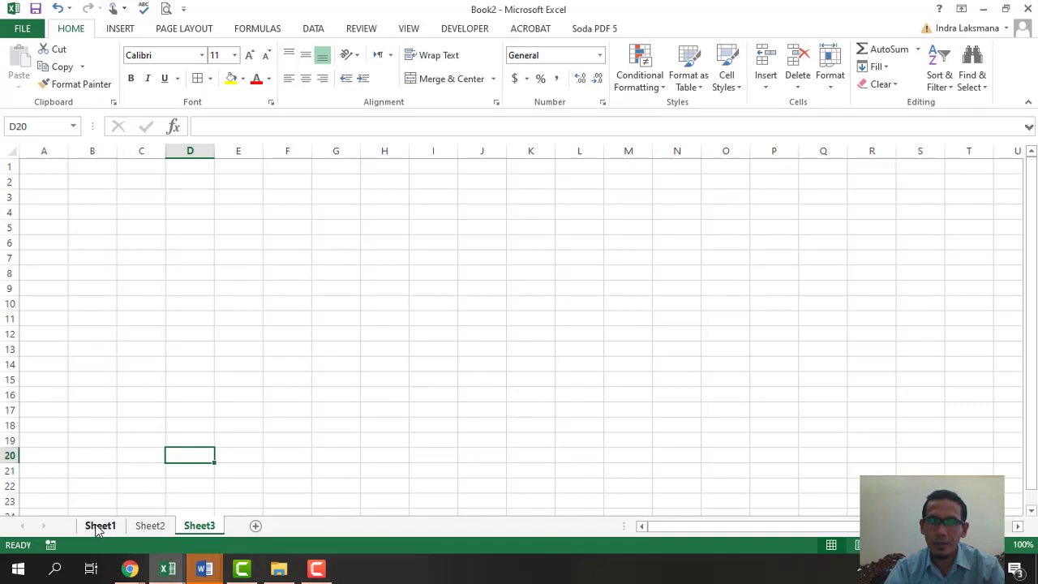
click(99, 525)
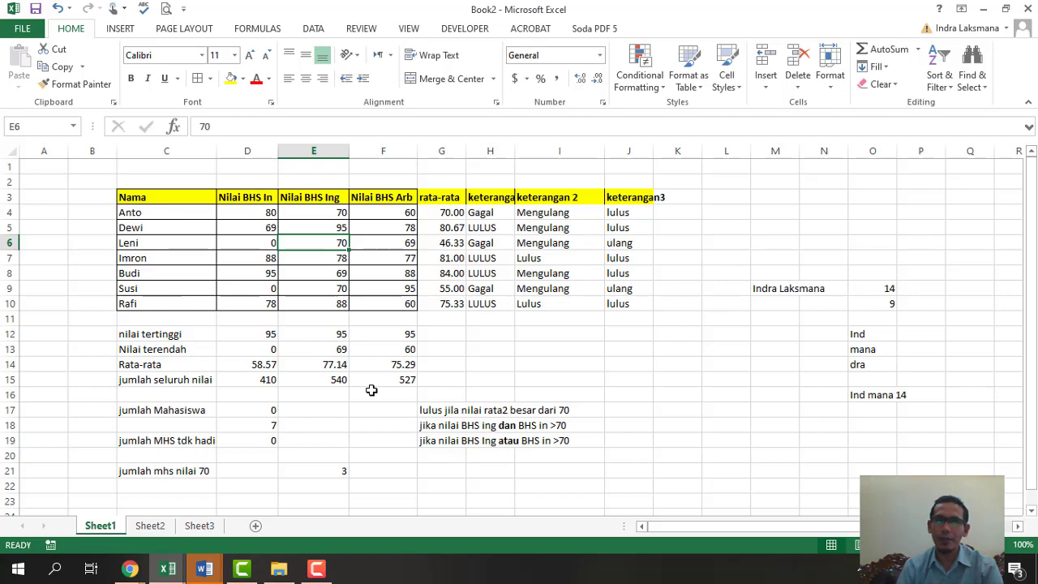
click(214, 525)
click(150, 526)
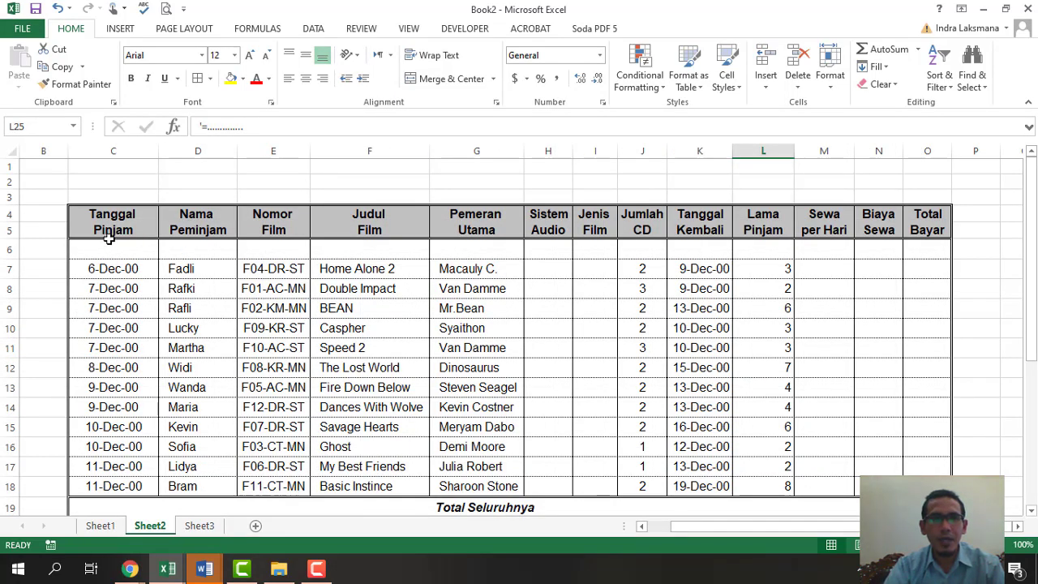
drag(91, 217, 933, 486)
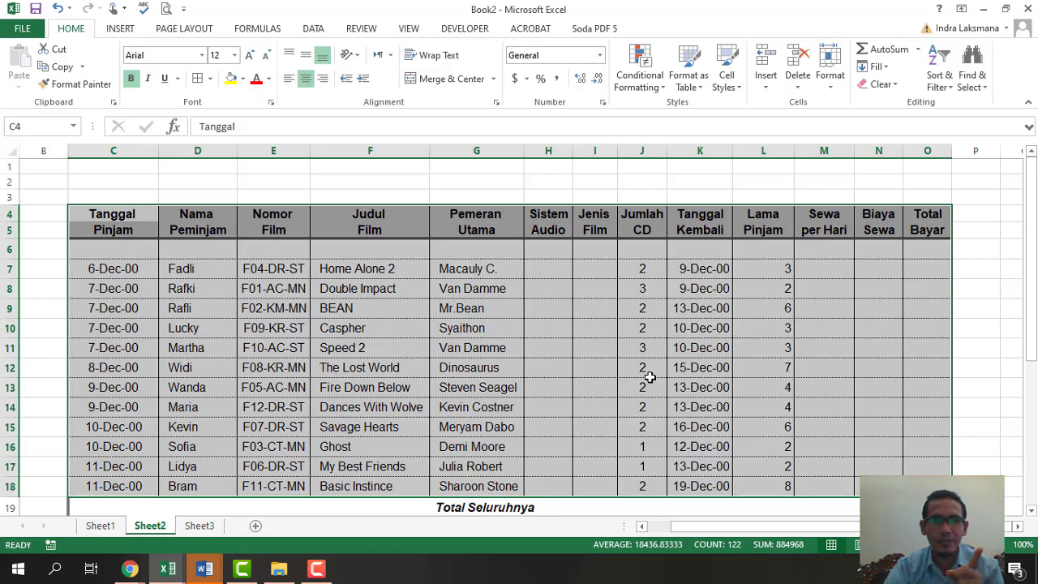
scroll(650, 377, down, 2)
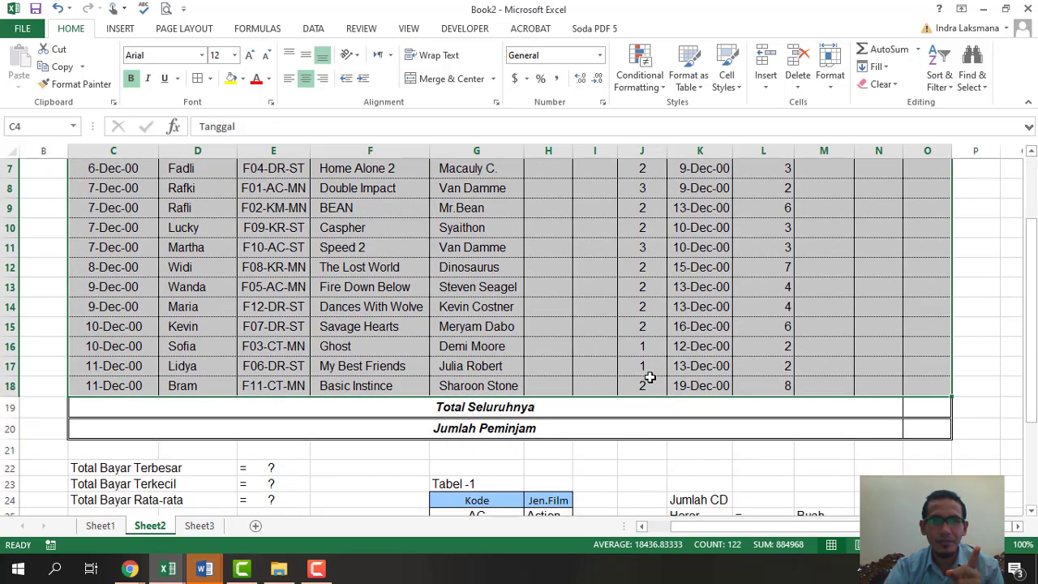
scroll(650, 378, up, 2)
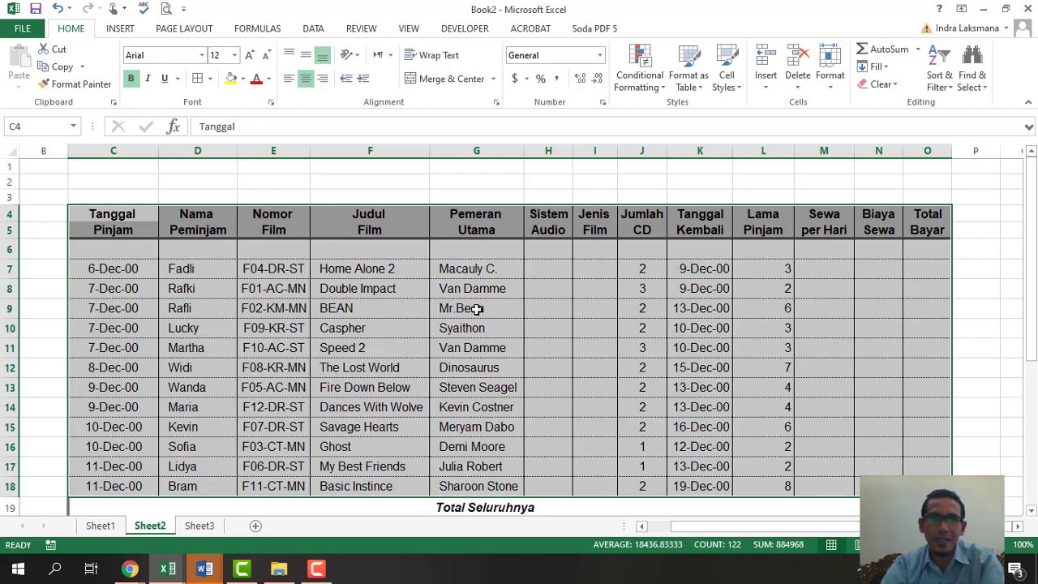
scroll(477, 309, down, 4)
scroll(477, 312, down, 2)
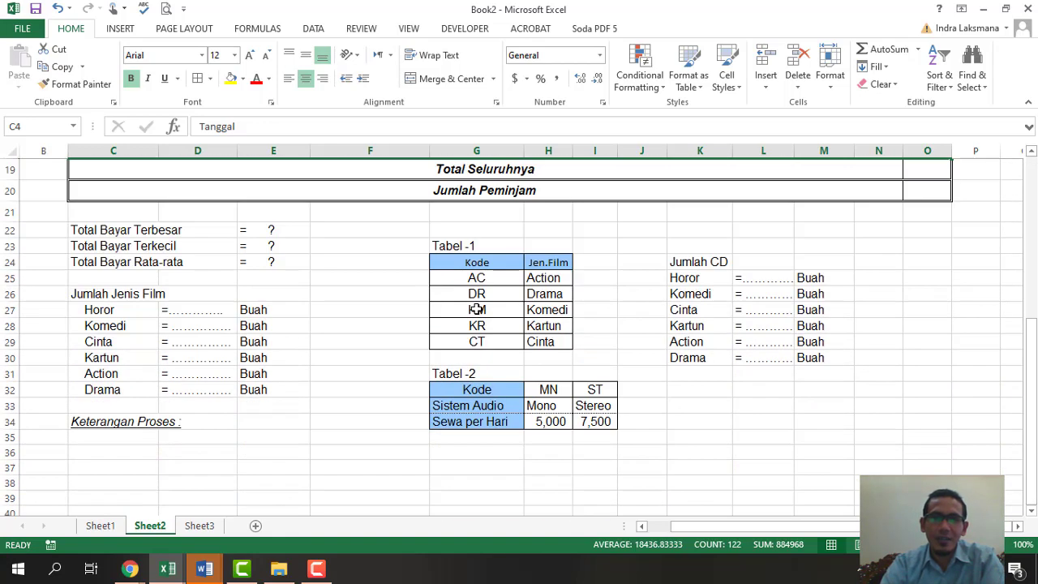
click(594, 437)
drag(481, 391, 594, 420)
click(558, 476)
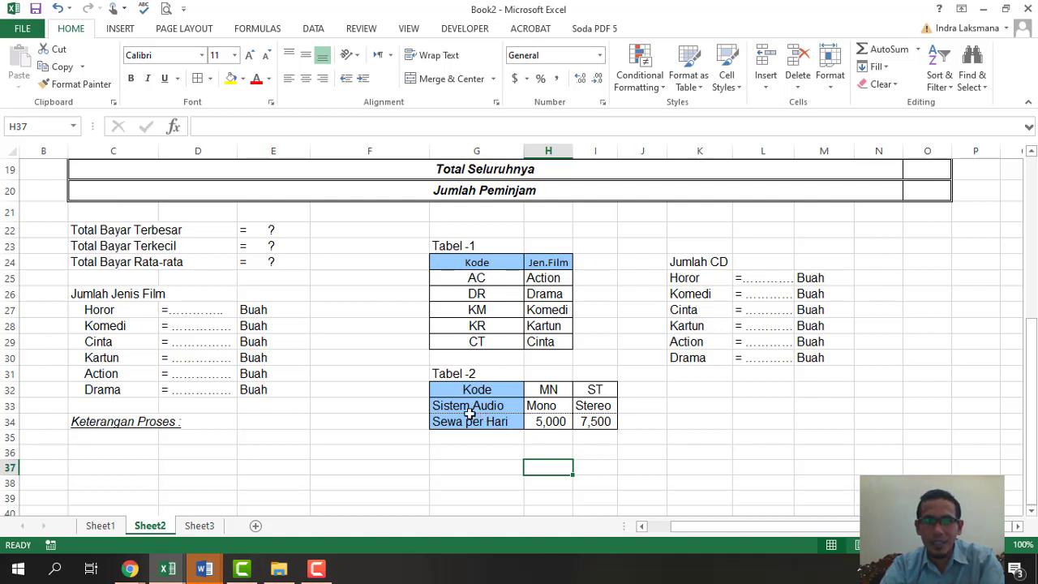
click(542, 406)
click(595, 407)
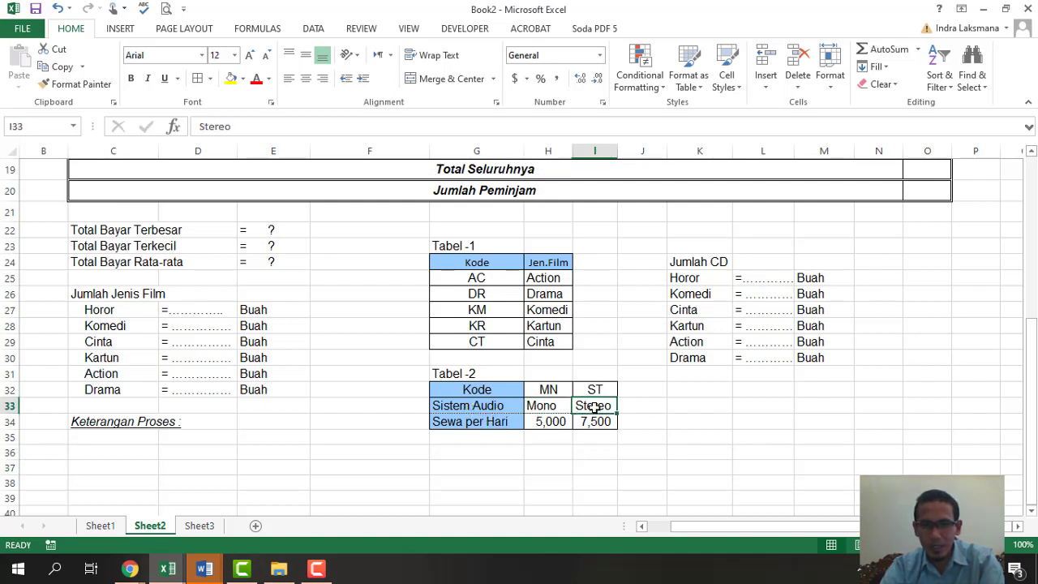
click(466, 422)
click(548, 422)
click(591, 420)
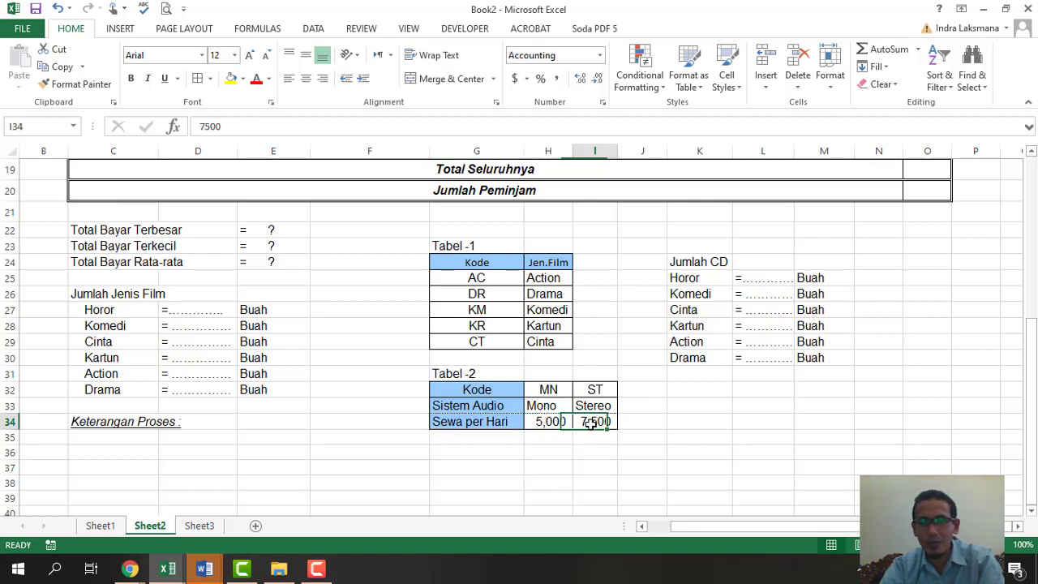
scroll(606, 458, up, 6)
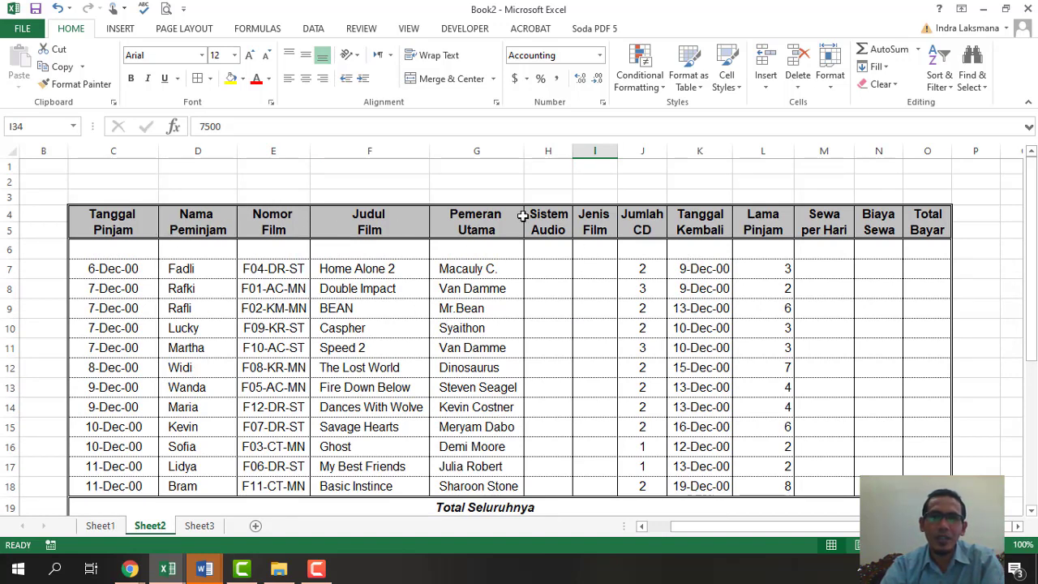
click(532, 216)
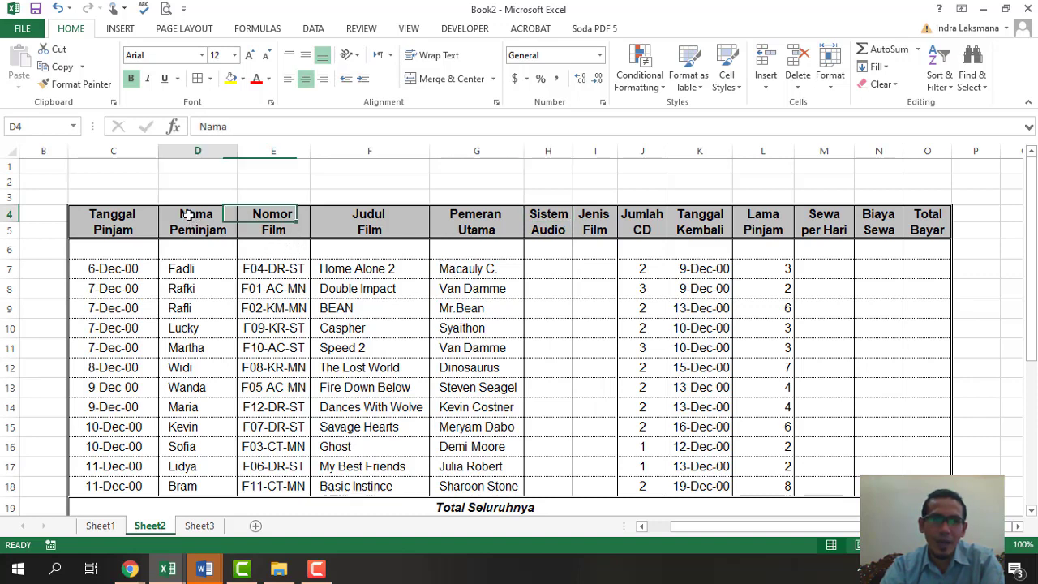
click(188, 272)
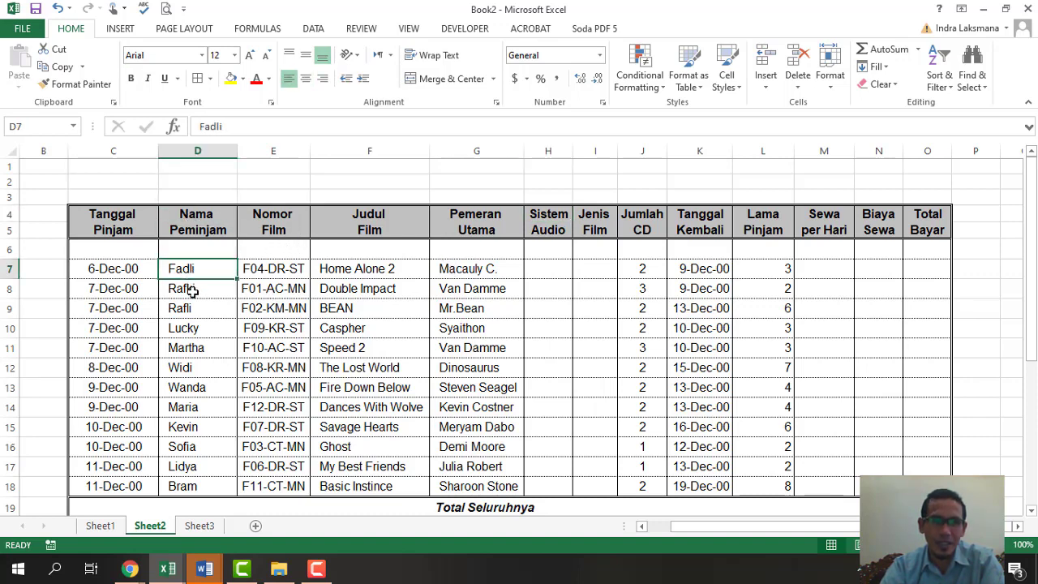
click(192, 292)
click(191, 309)
click(192, 330)
click(191, 349)
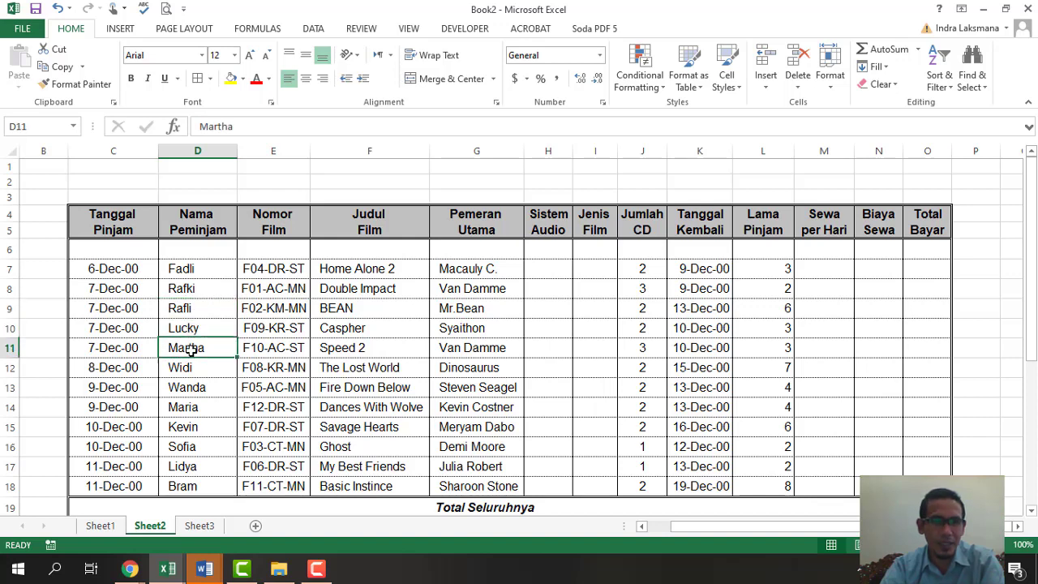
click(199, 372)
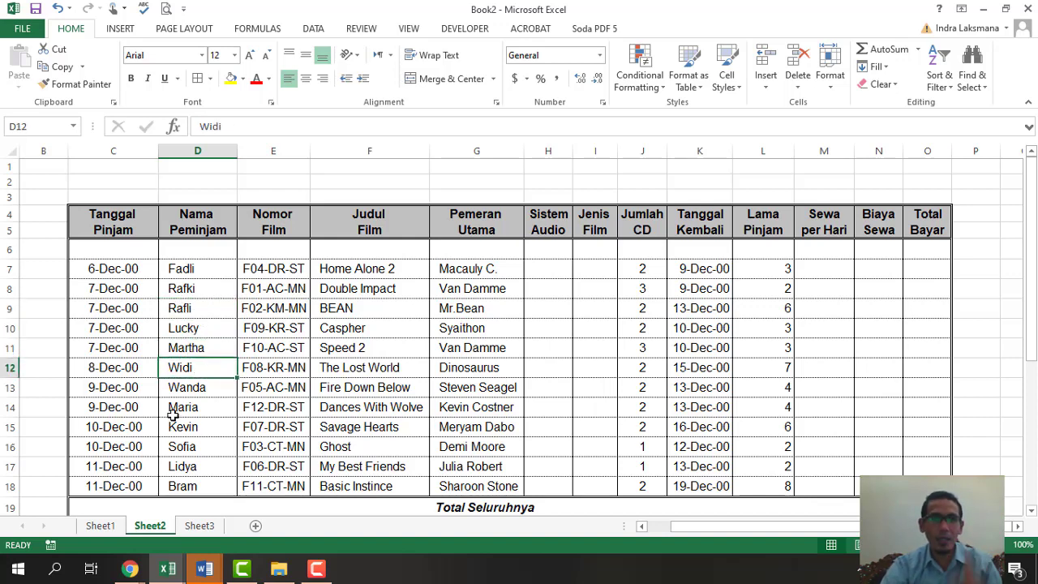
scroll(431, 406, down, 6)
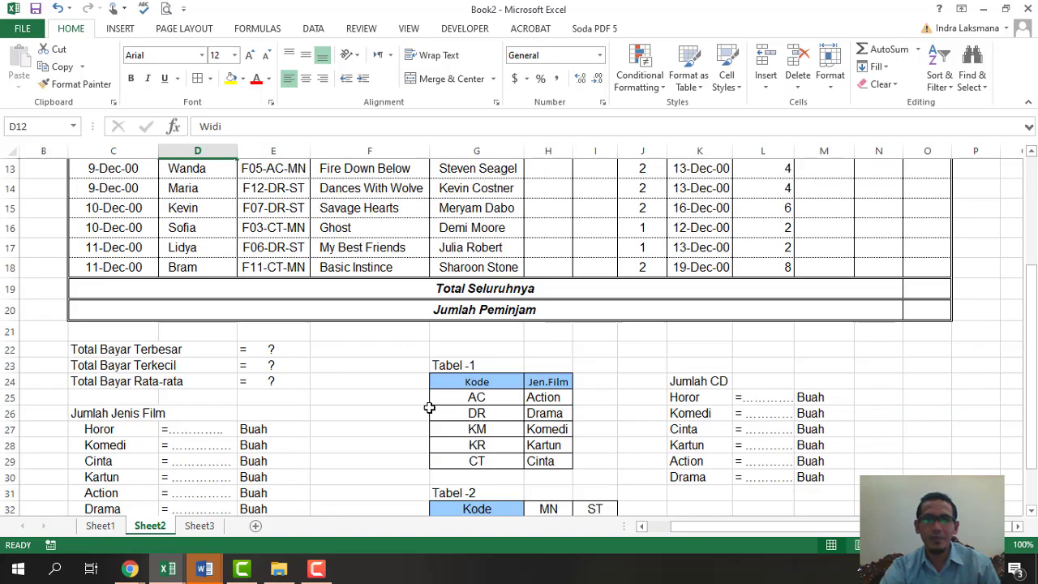
click(473, 407)
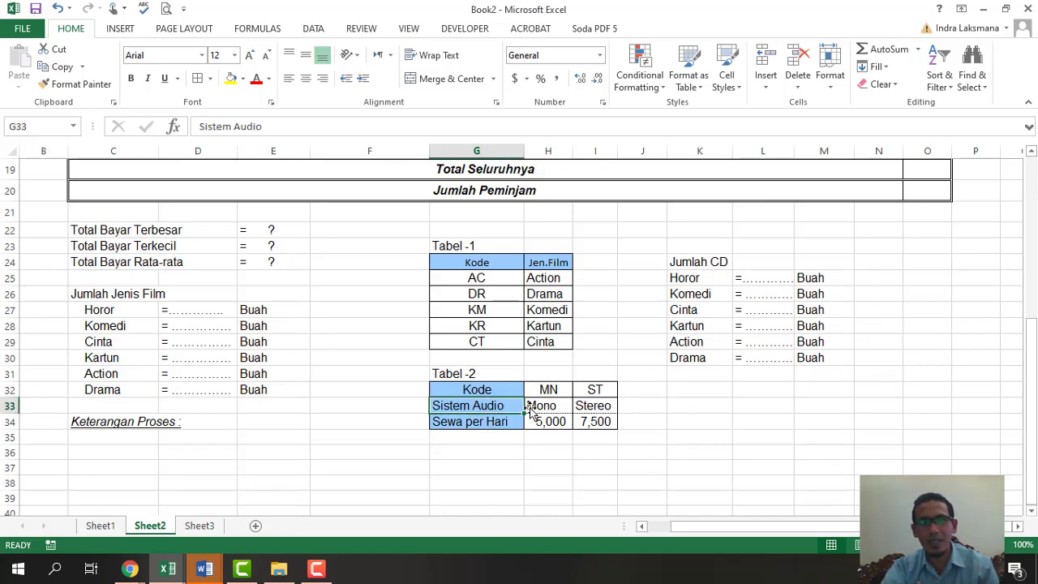
scroll(532, 409, up, 4)
scroll(529, 407, up, 2)
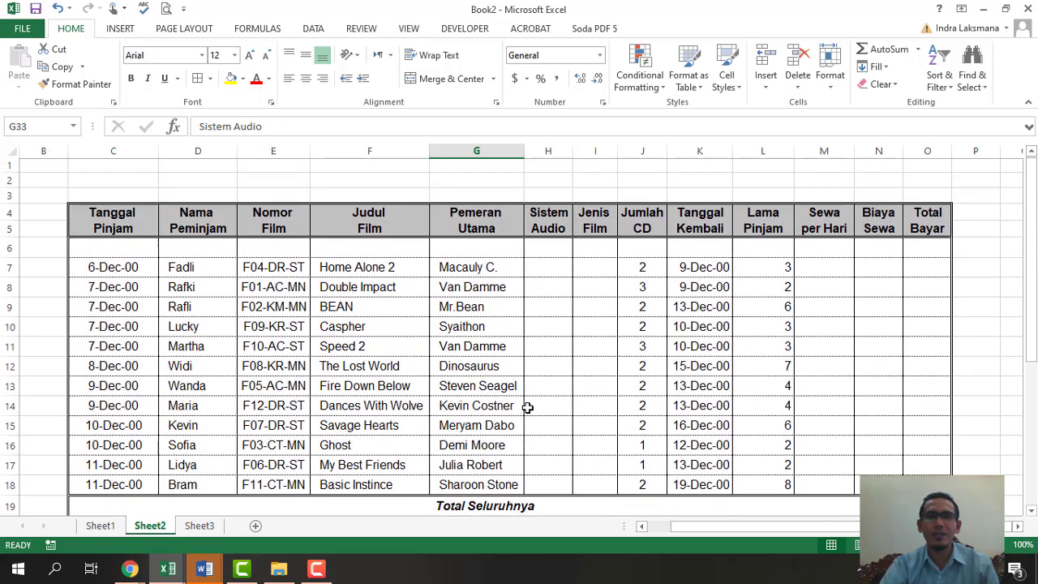
scroll(539, 397, down, 1)
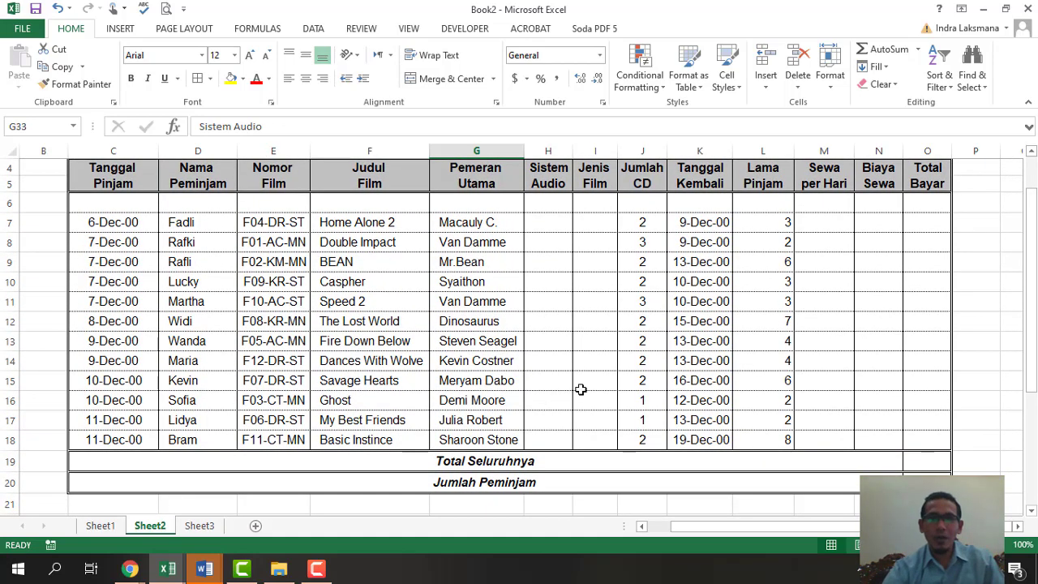
click(539, 221)
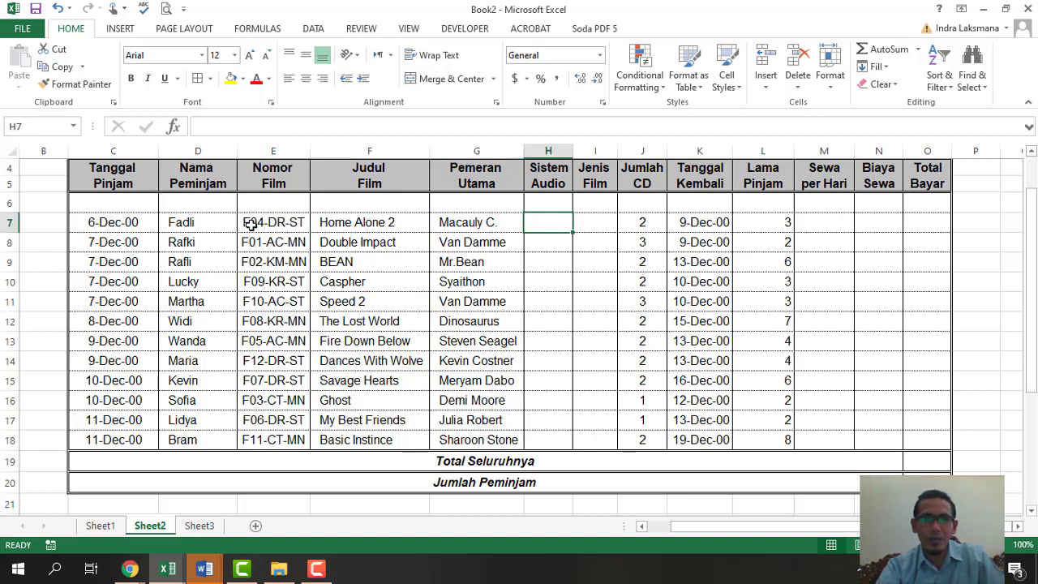
scroll(547, 249, down, 2)
scroll(547, 249, up, 2)
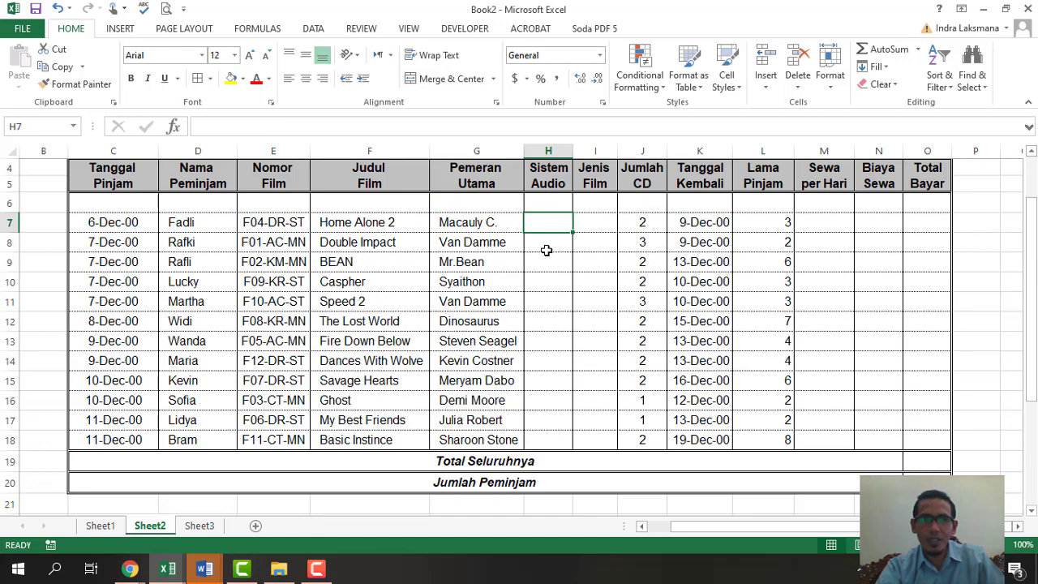
scroll(549, 244, down, 3)
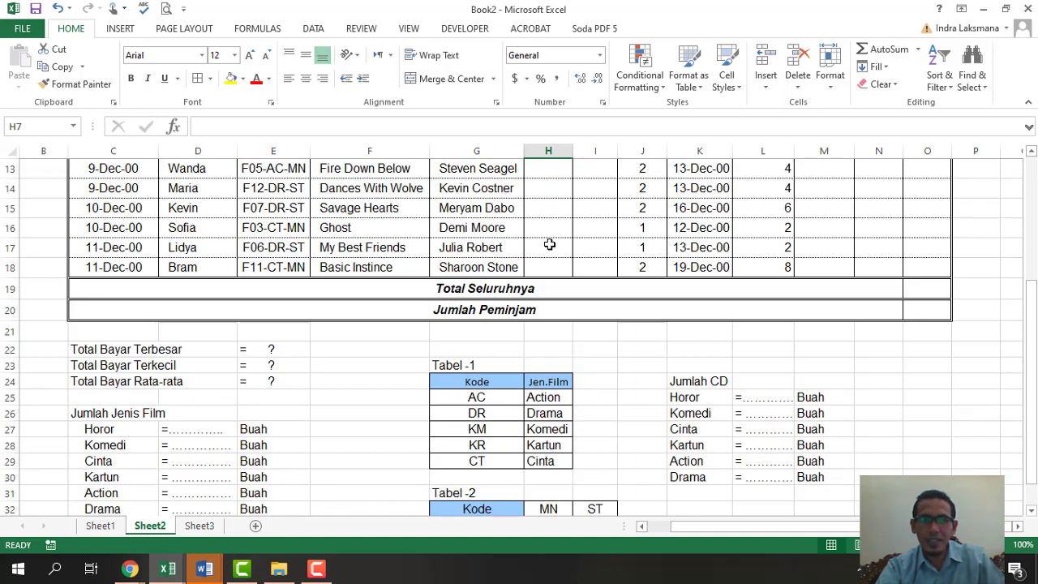
scroll(549, 244, down, 1)
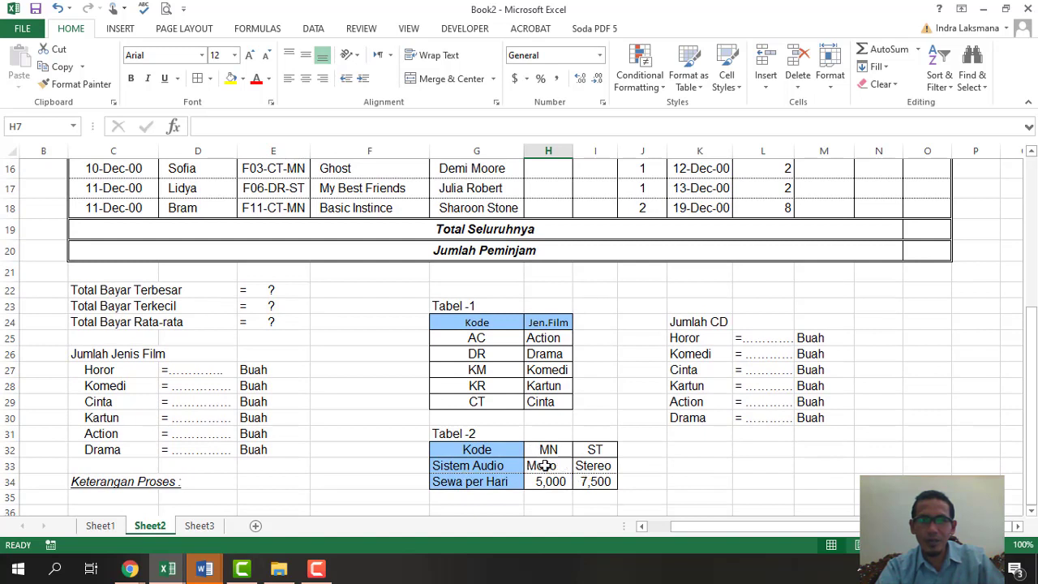
click(542, 465)
drag(477, 447, 603, 482)
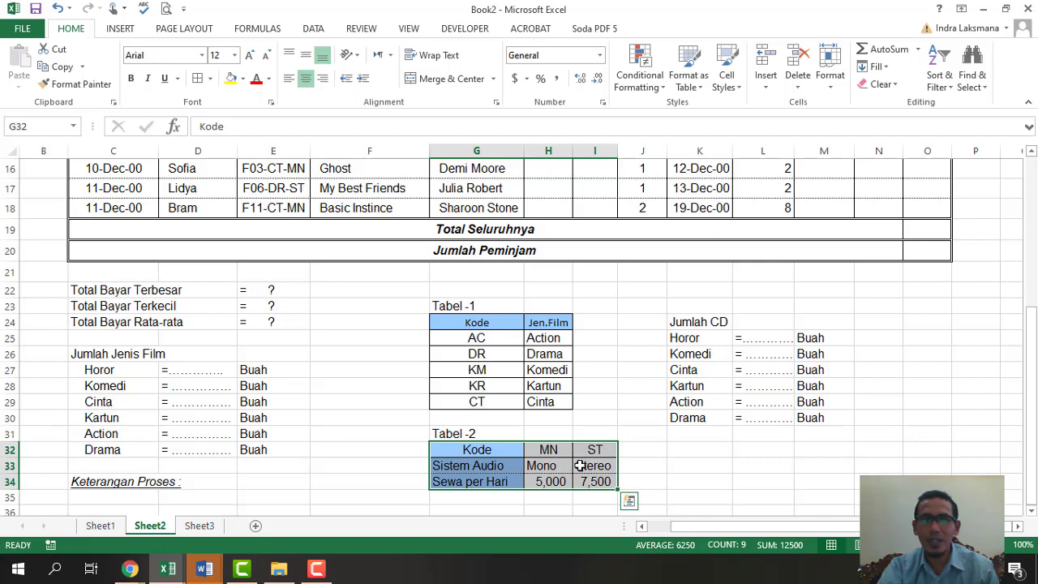
scroll(580, 465, up, 4)
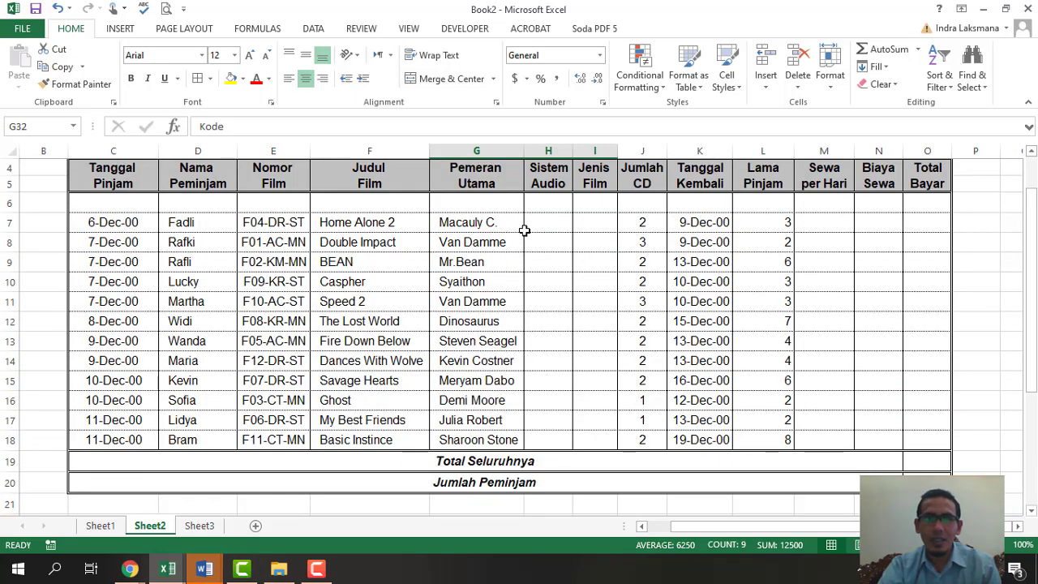
scroll(538, 266, down, 4)
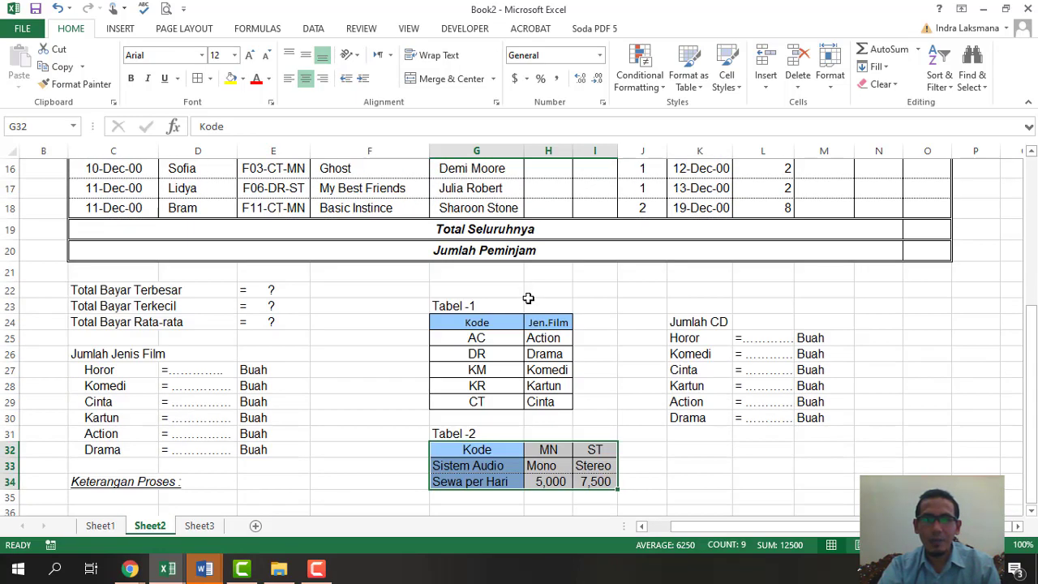
click(549, 449)
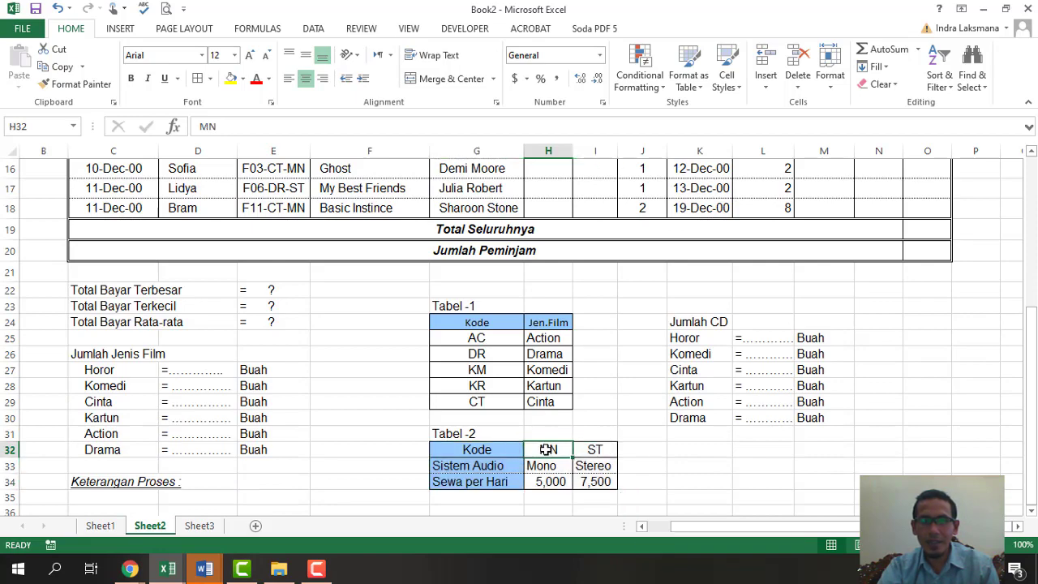
scroll(454, 446, up, 4)
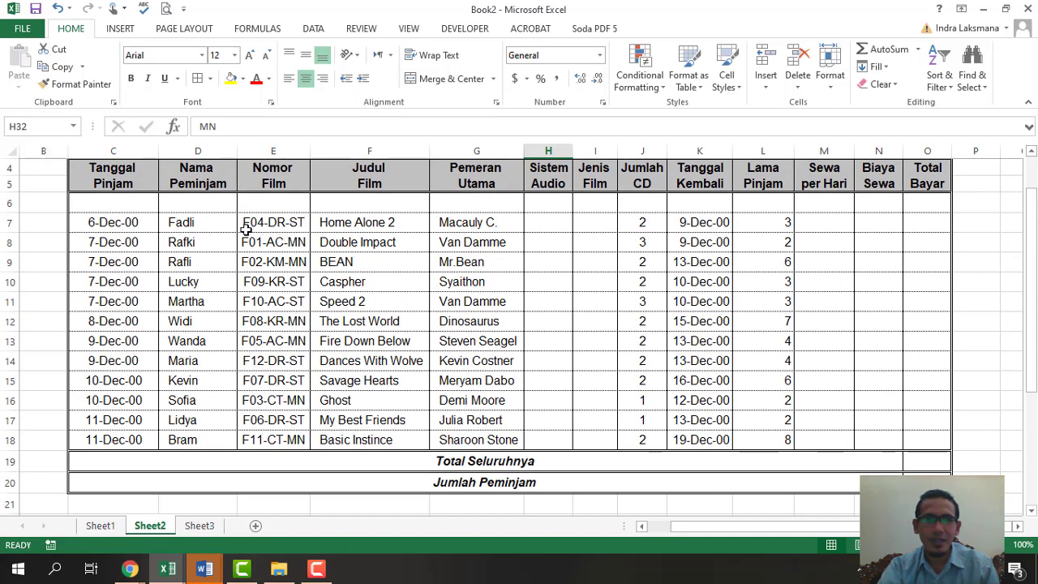
click(297, 243)
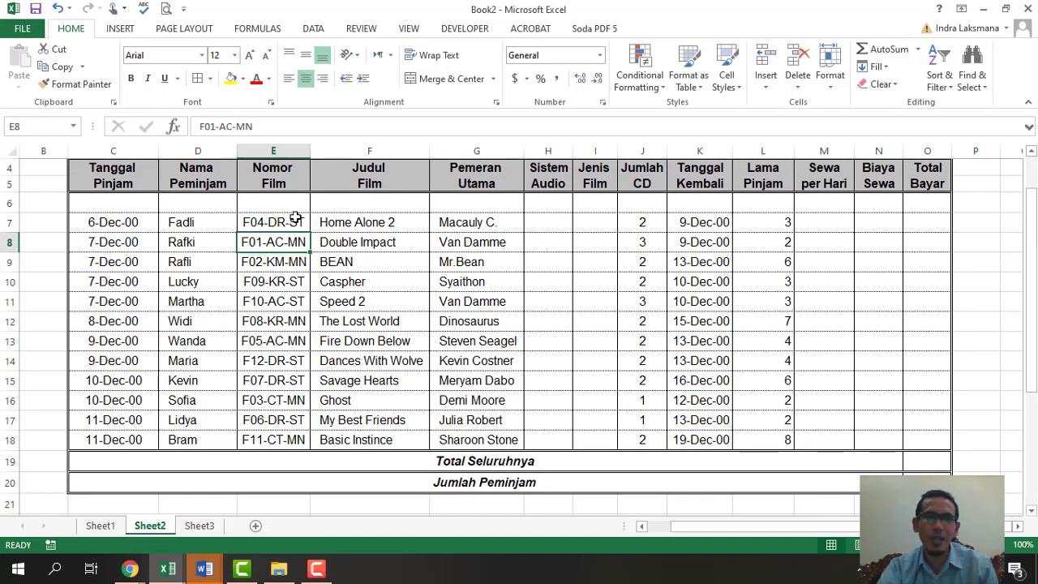
scroll(640, 401, down, 5)
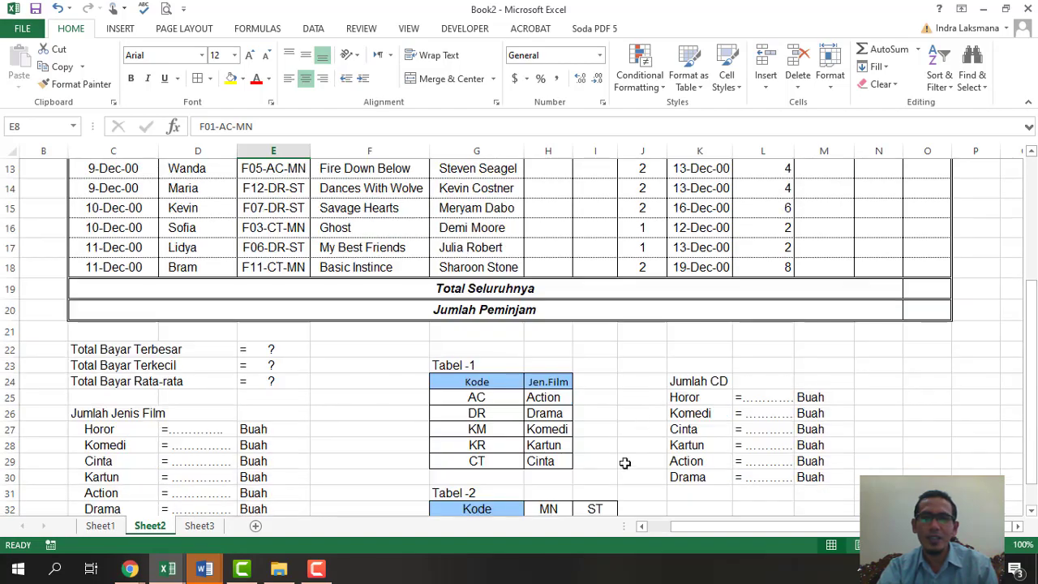
scroll(586, 429, up, 5)
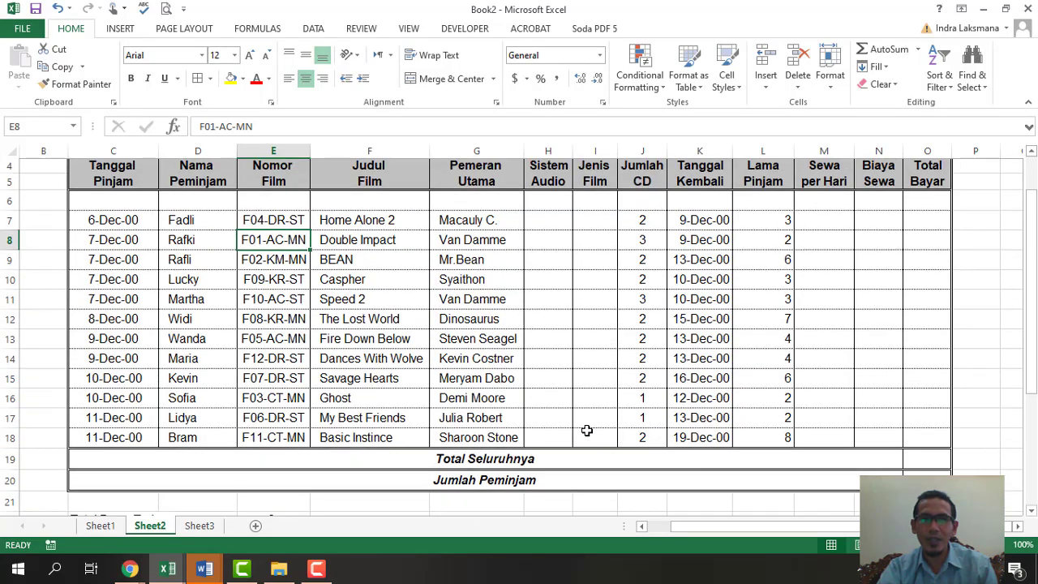
scroll(586, 429, down, 1)
scroll(586, 429, up, 1)
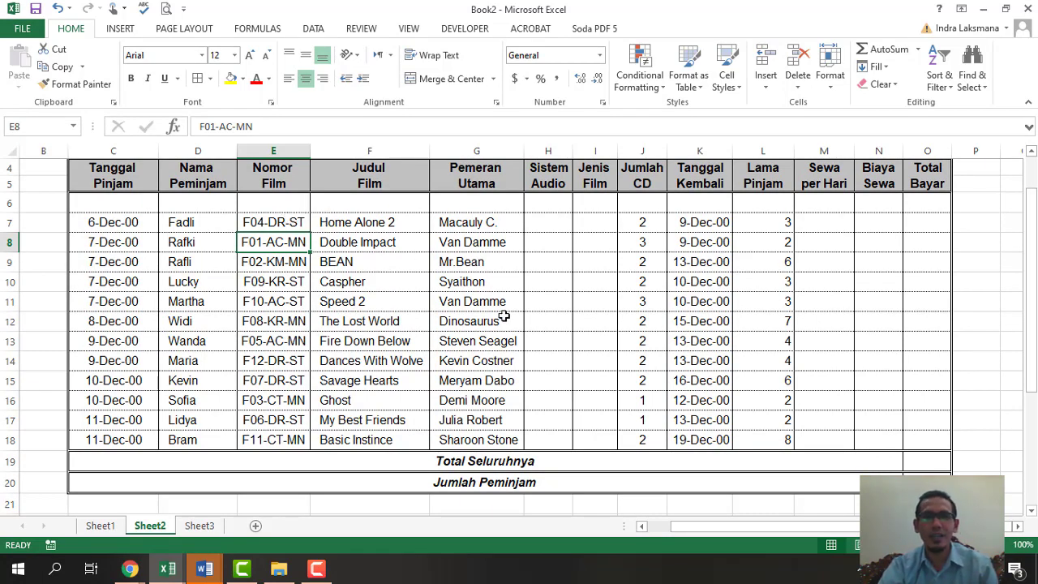
scroll(618, 374, down, 1)
scroll(563, 330, up, 2)
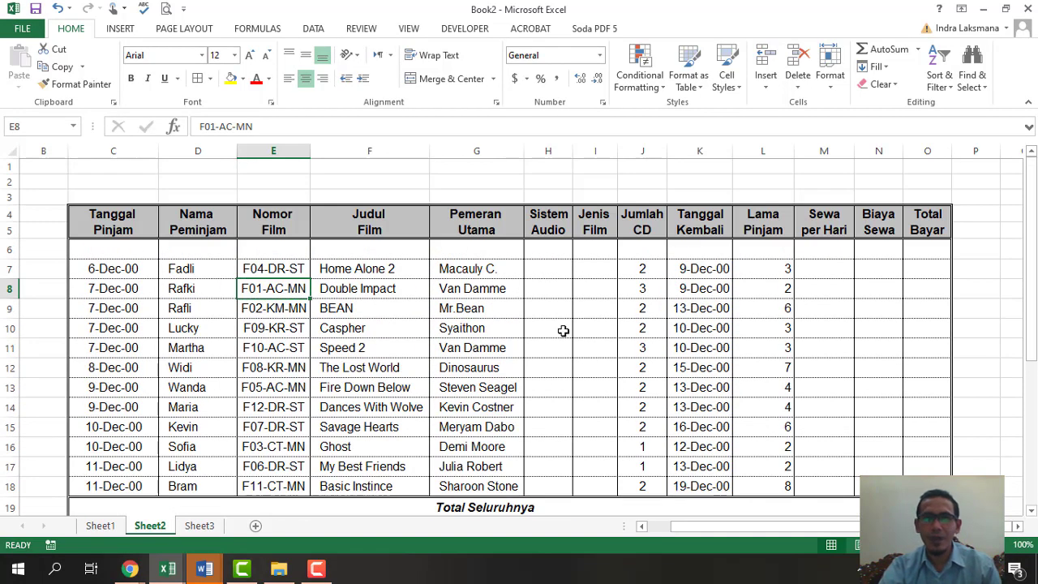
click(541, 273)
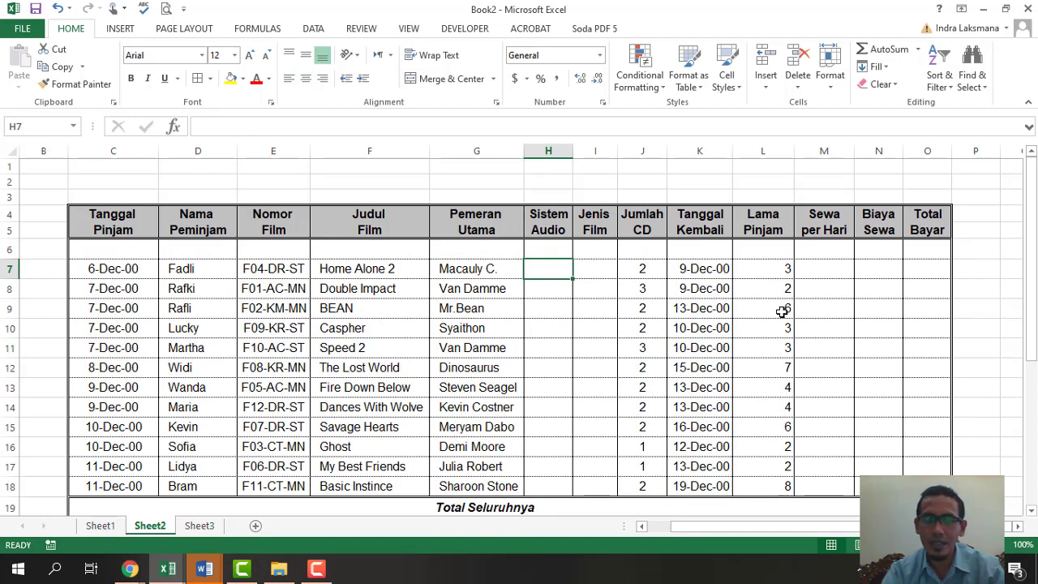
- Enter =RIGHT(E7,2) in H7 so it shows the audio code ST
text(=)
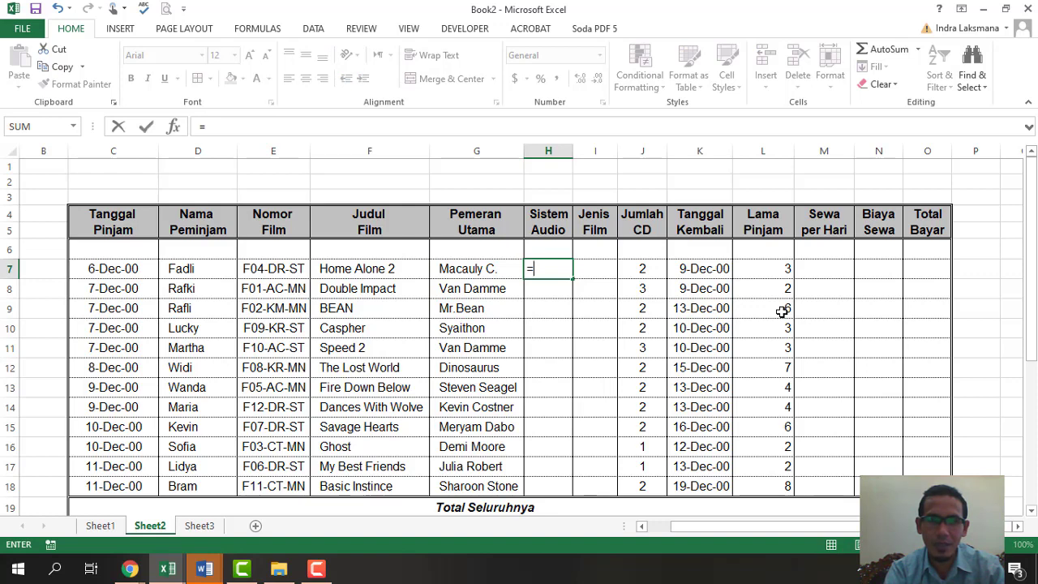
text(RIGHT()
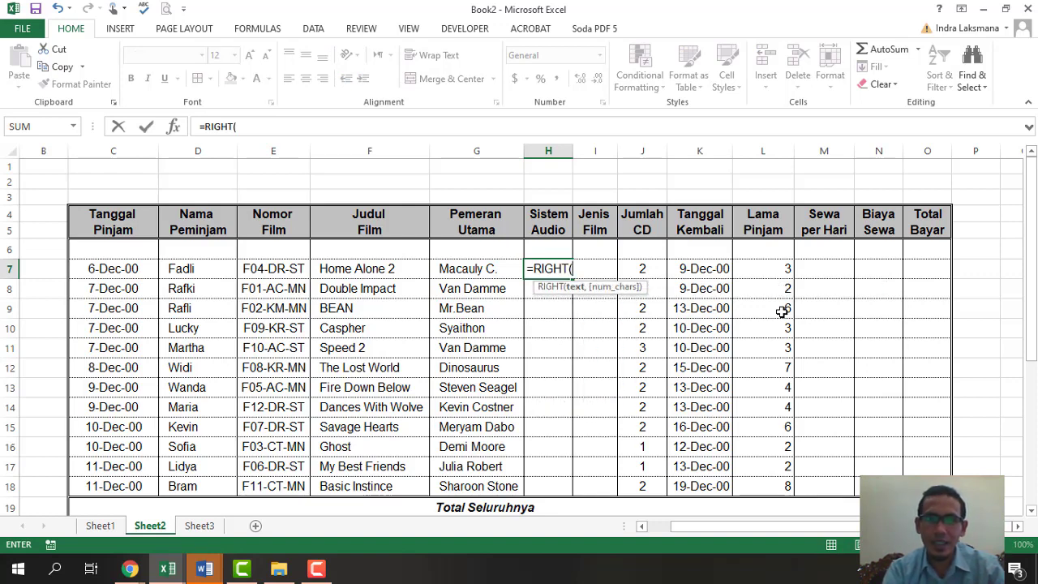
click(294, 268)
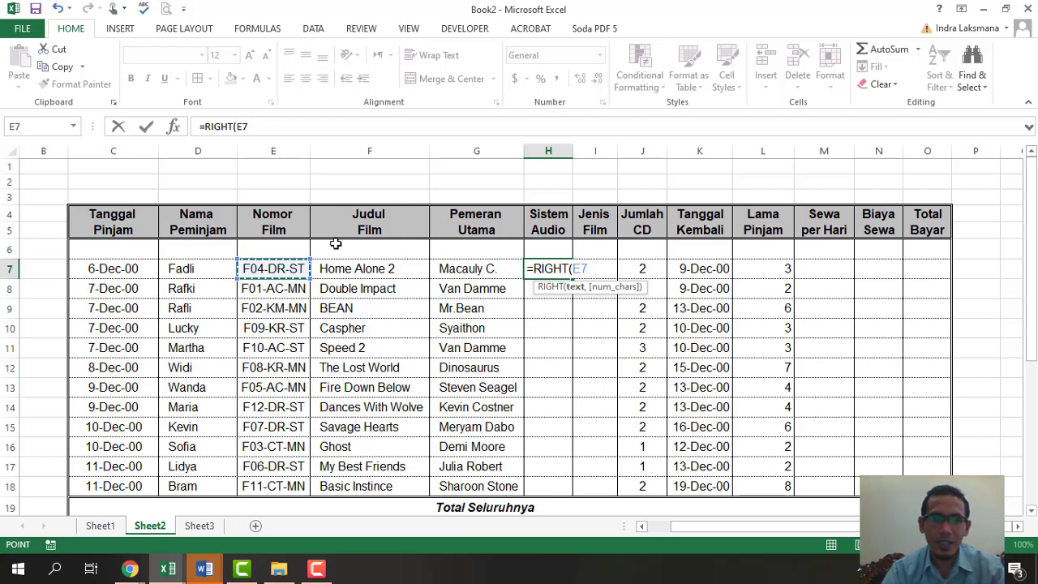
text(,2)
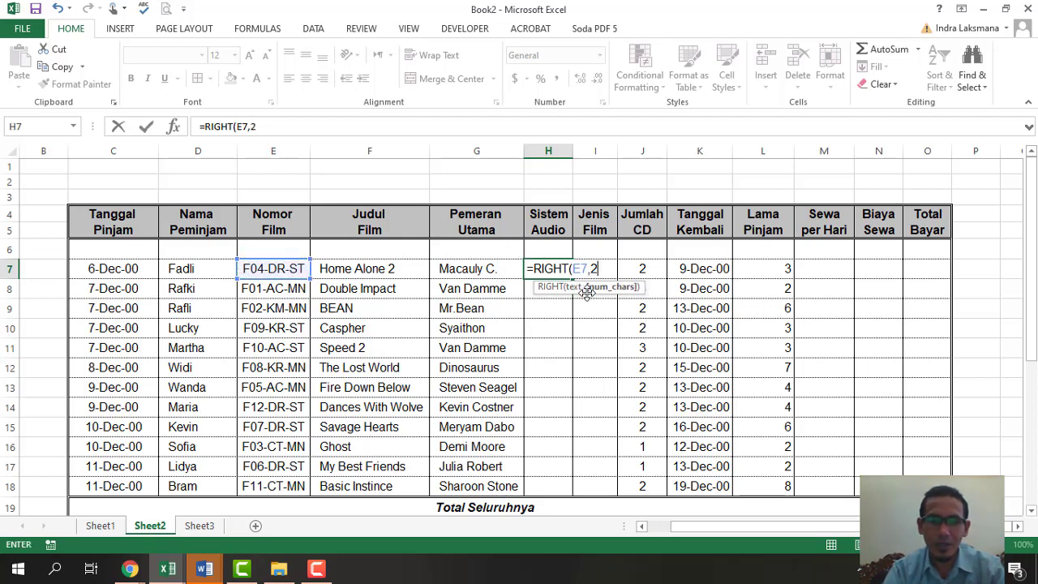
text())
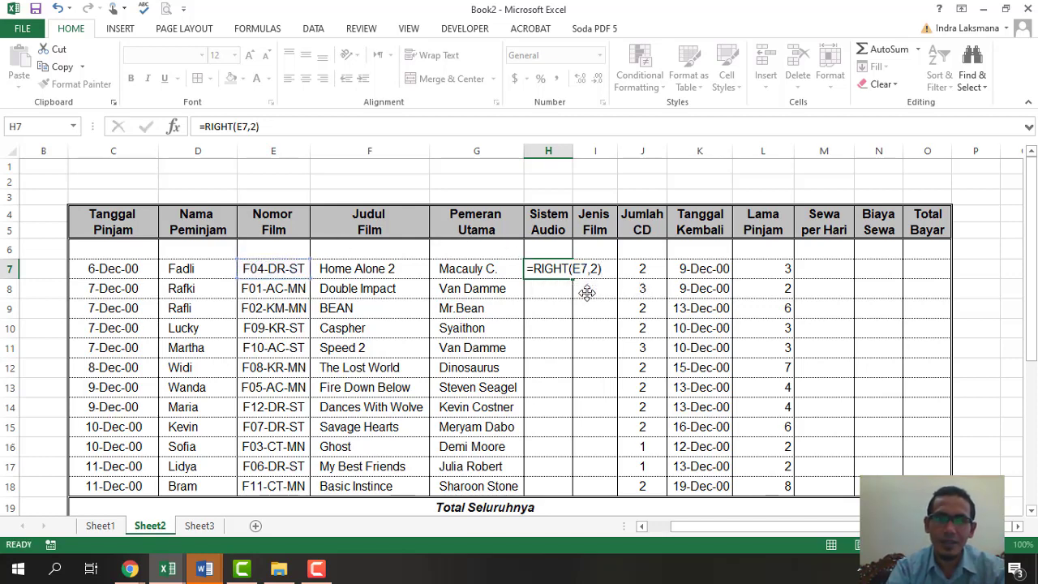
key(Return)
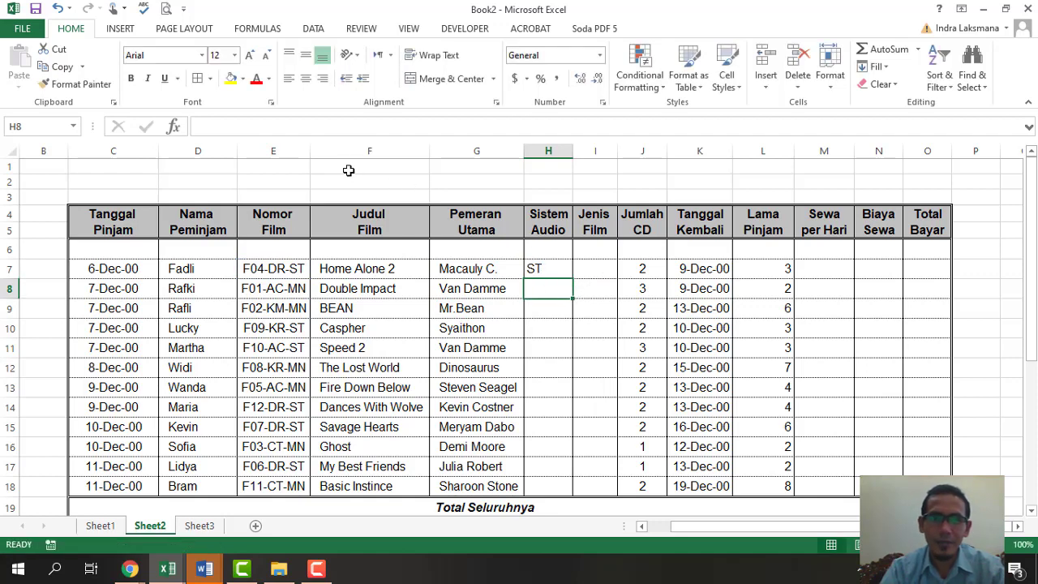
click(555, 268)
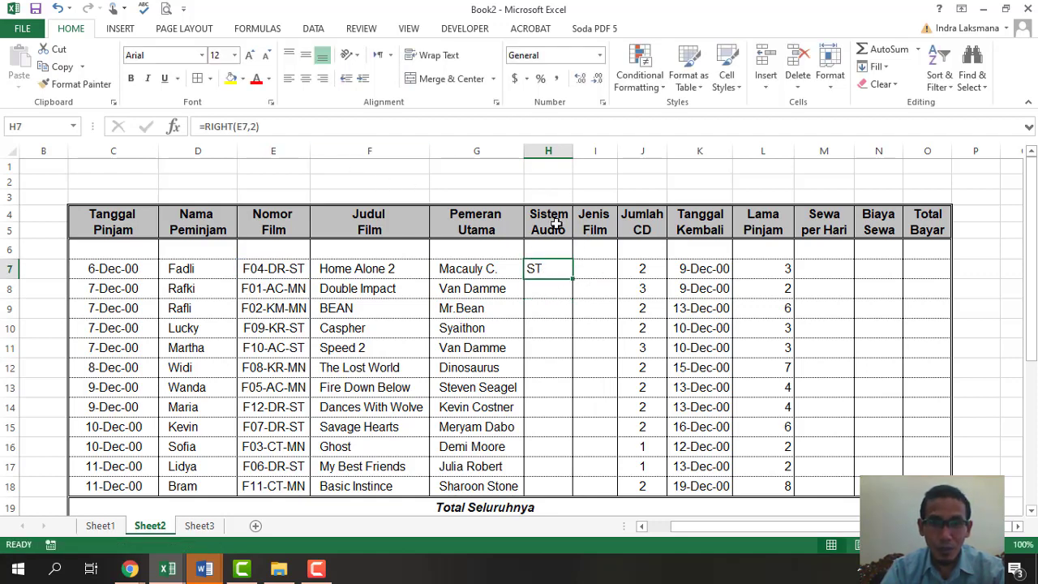
scroll(571, 303, down, 5)
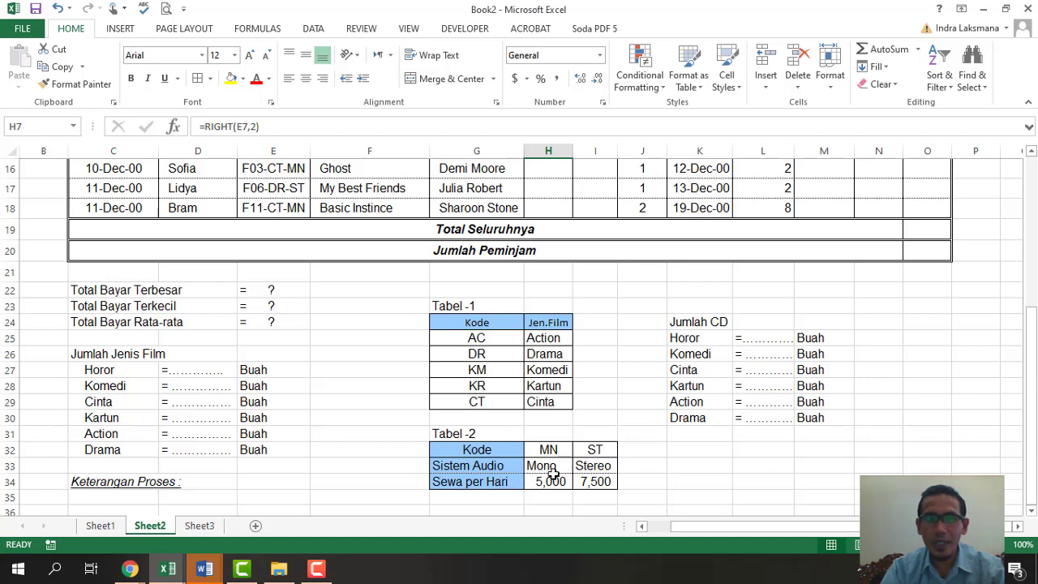
scroll(564, 465, up, 4)
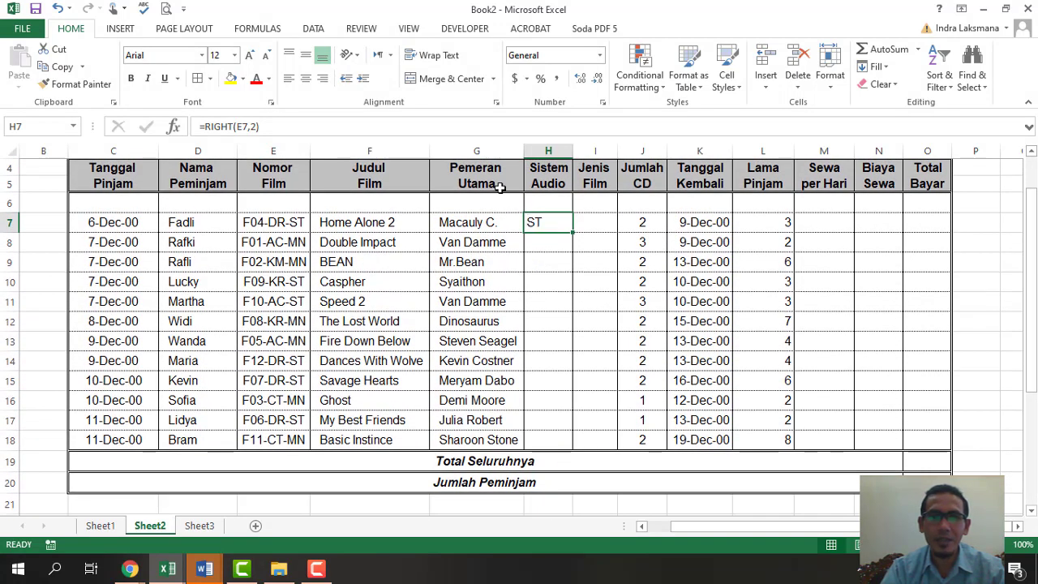
- Wrap H7's formula in HLOOKUP and select Tabel-2 (H32:I34) as the lookup table
click(206, 128)
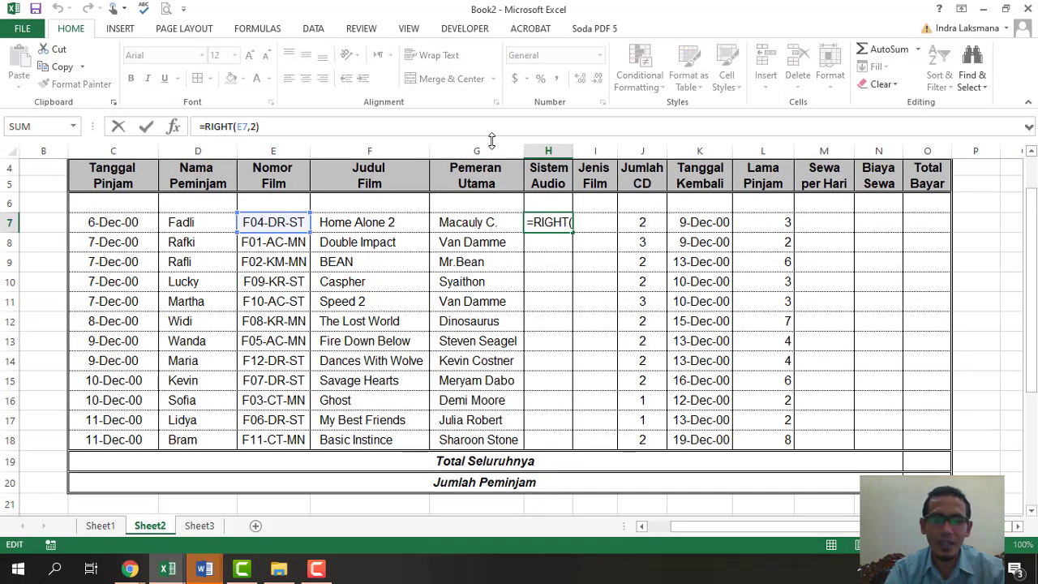
text(hlo)
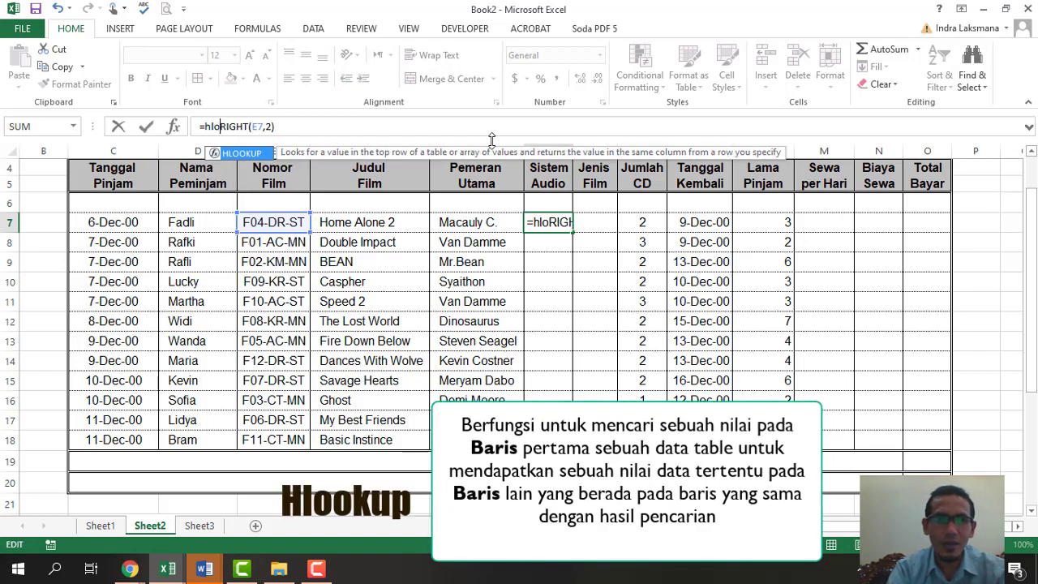
key(Tab)
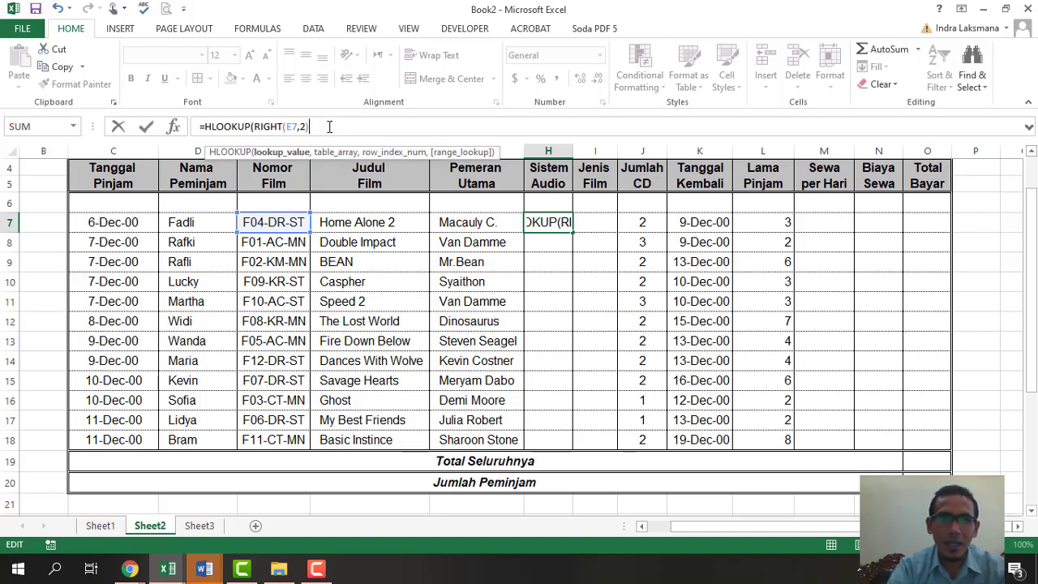
text(,)
scroll(585, 326, down, 5)
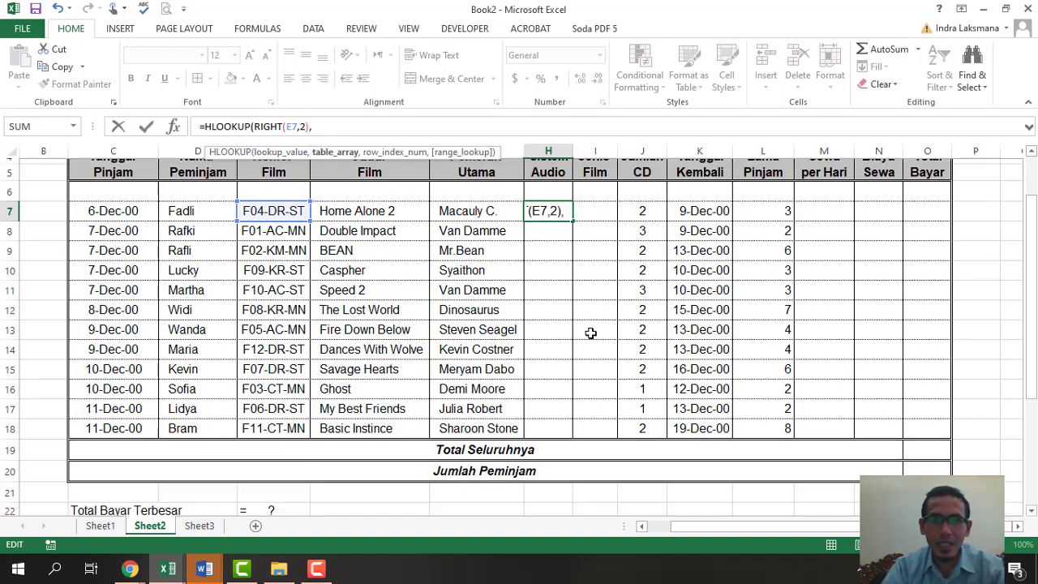
drag(548, 389, 597, 422)
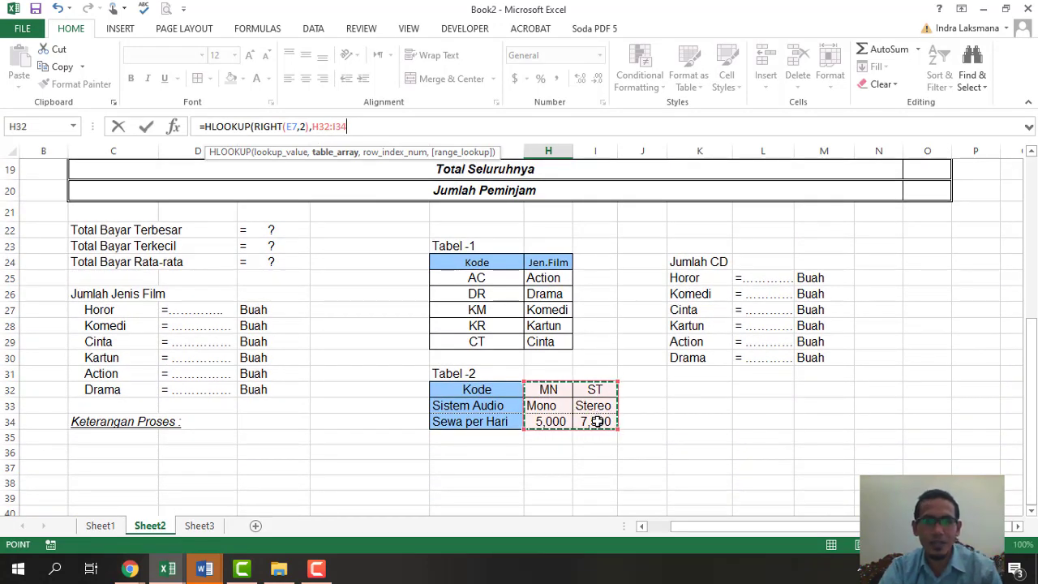
- Complete H7 as =HLOOKUP(RIGHT(E7,2),$H$32:$I$34,2) so the first rental shows Stereo
key(F4)
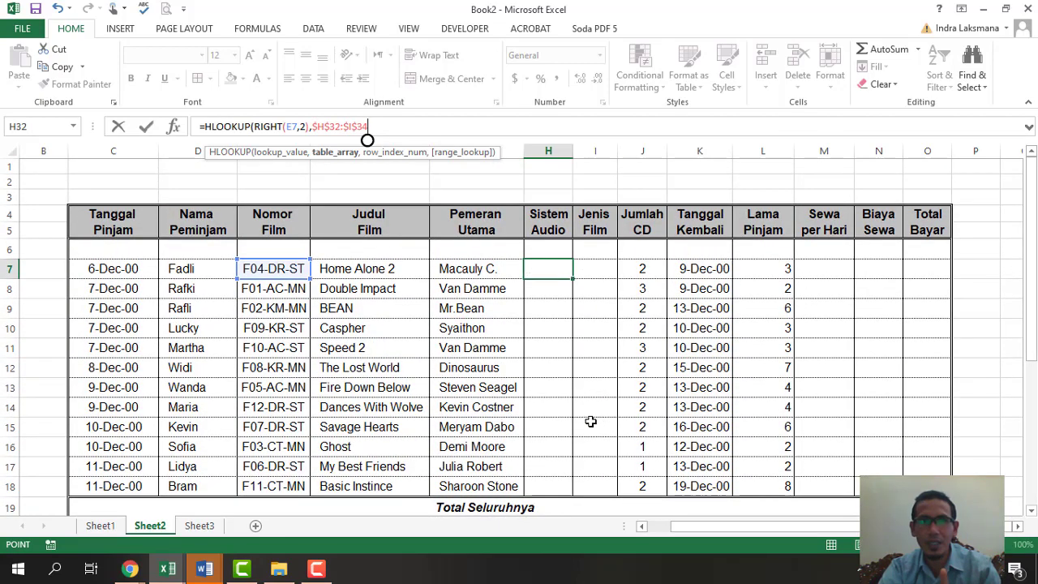
scroll(594, 420, down, 5)
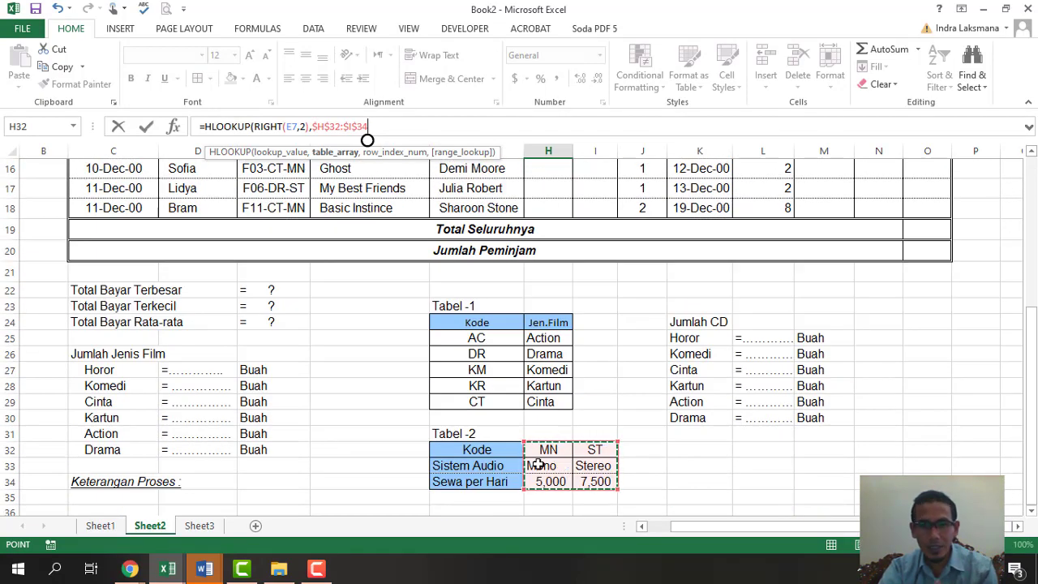
scroll(594, 475, up, 4)
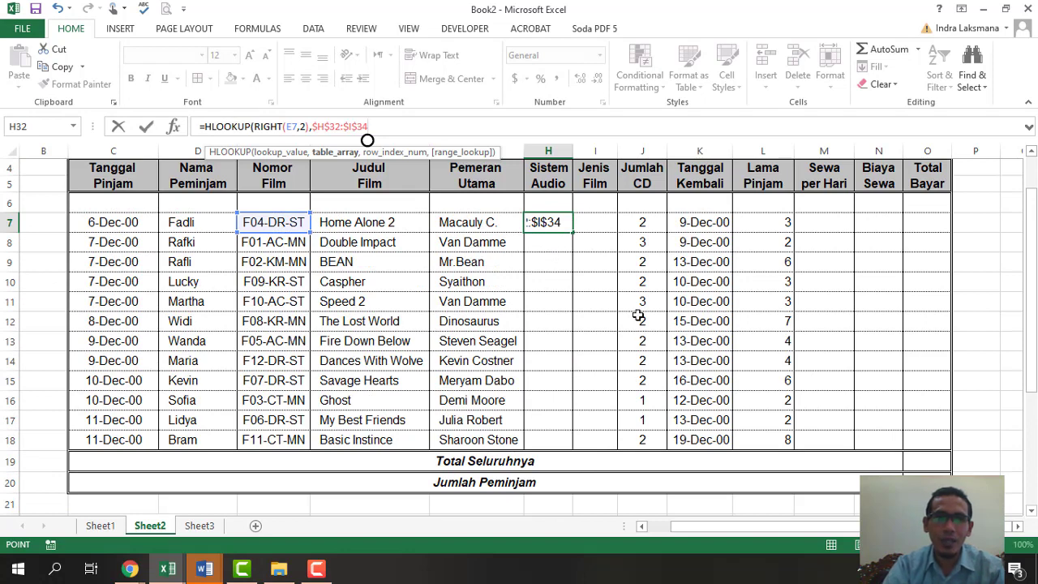
text(,)
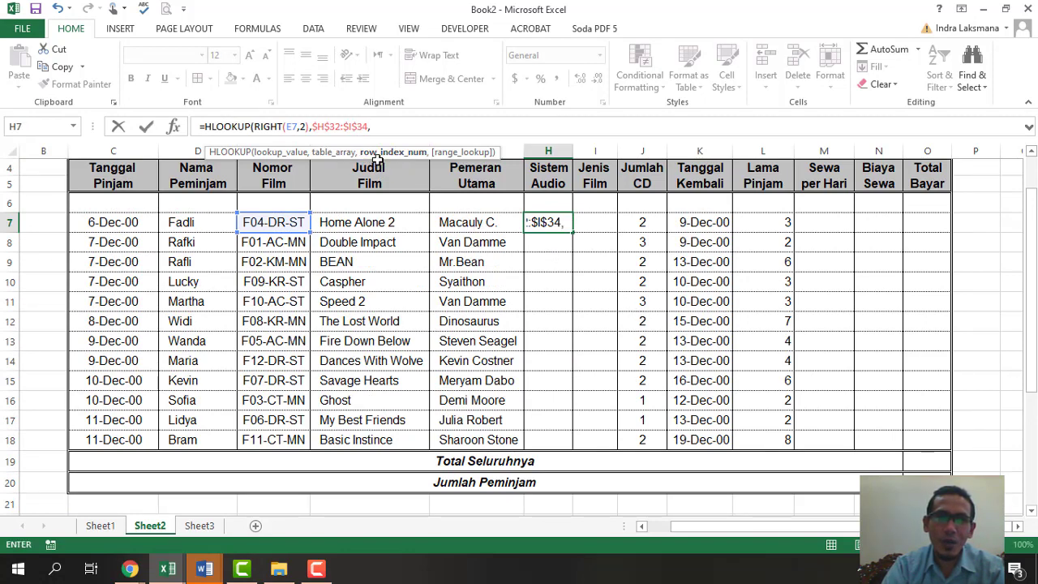
scroll(547, 290, down, 4)
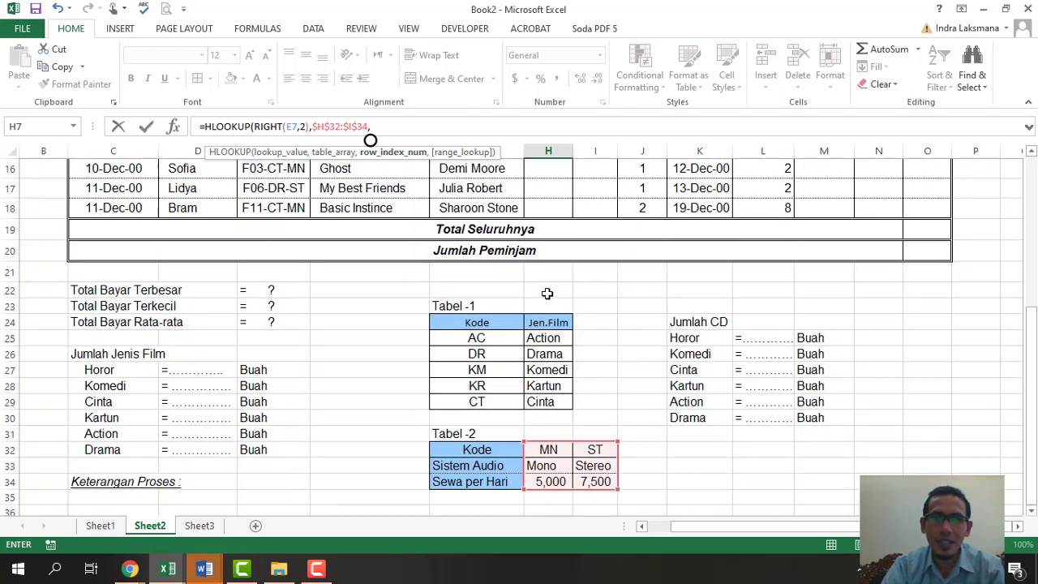
scroll(547, 294, up, 5)
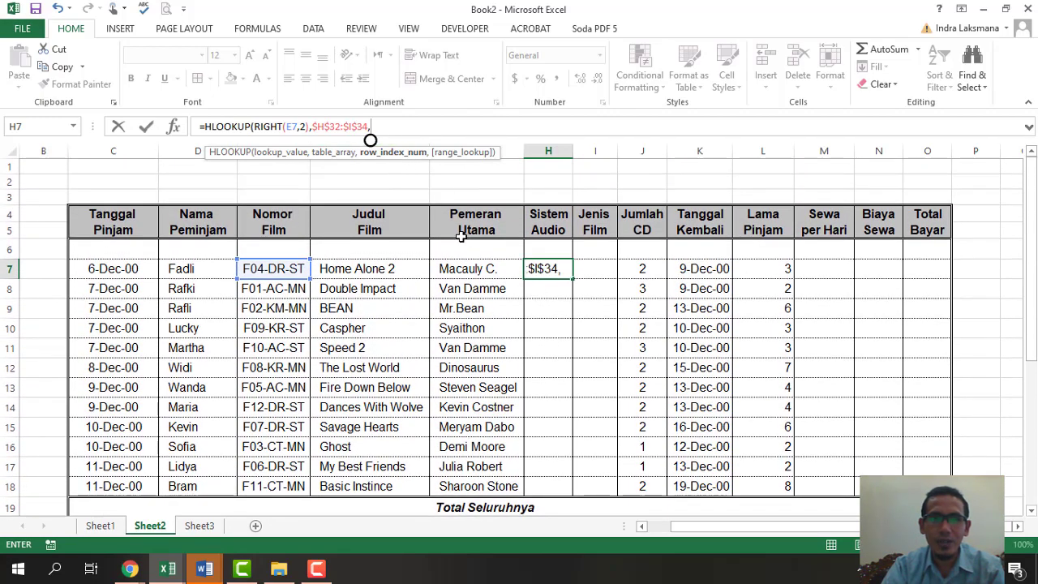
scroll(551, 243, down, 5)
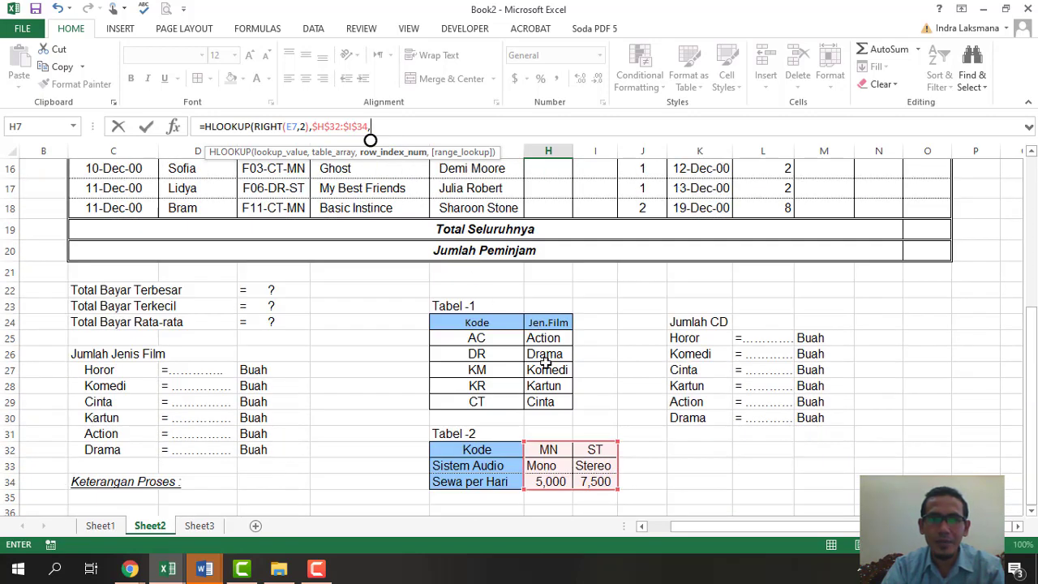
scroll(546, 362, up, 4)
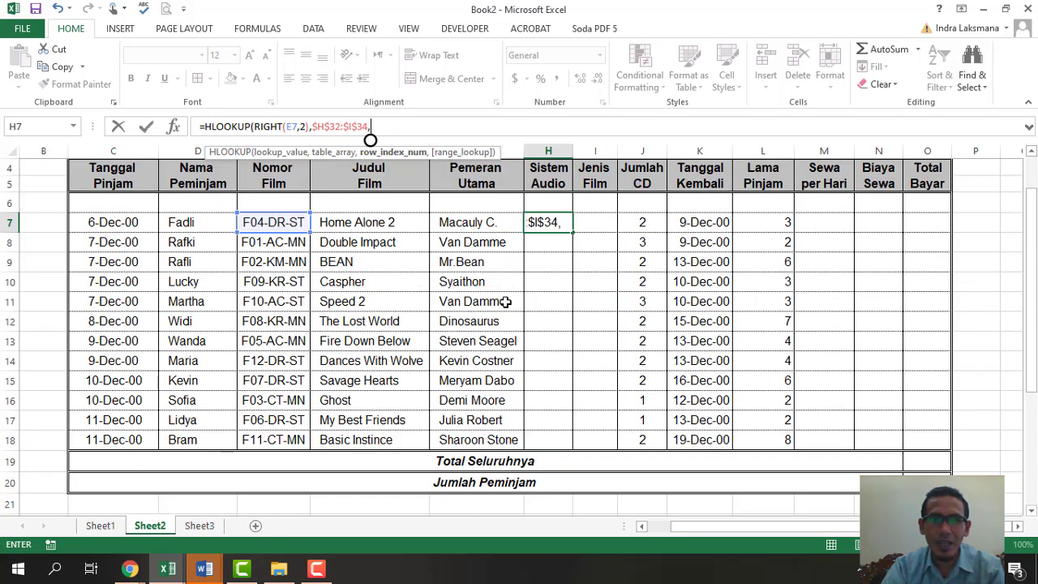
scroll(505, 301, down, 5)
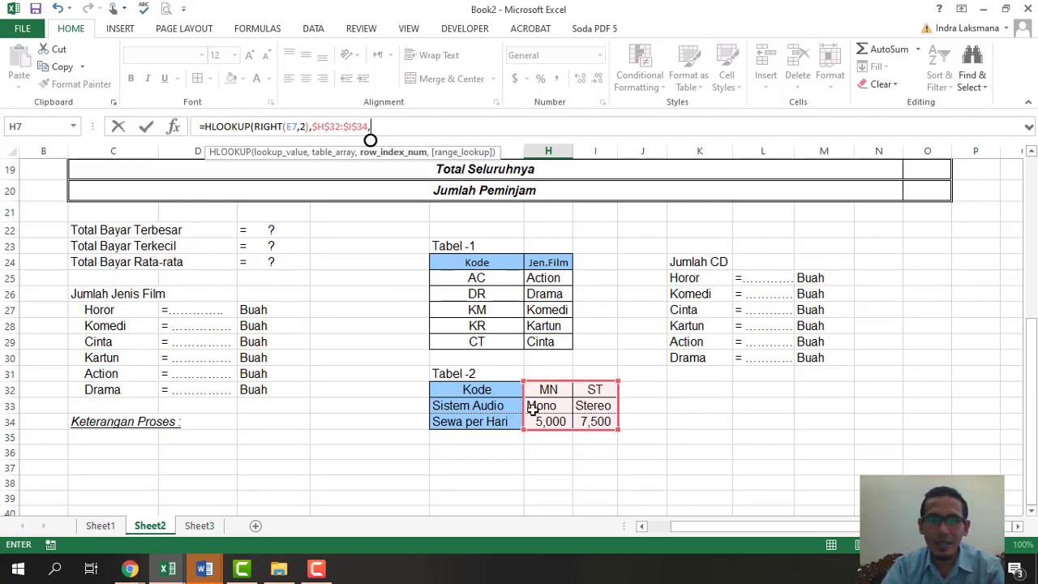
scroll(609, 408, up, 6)
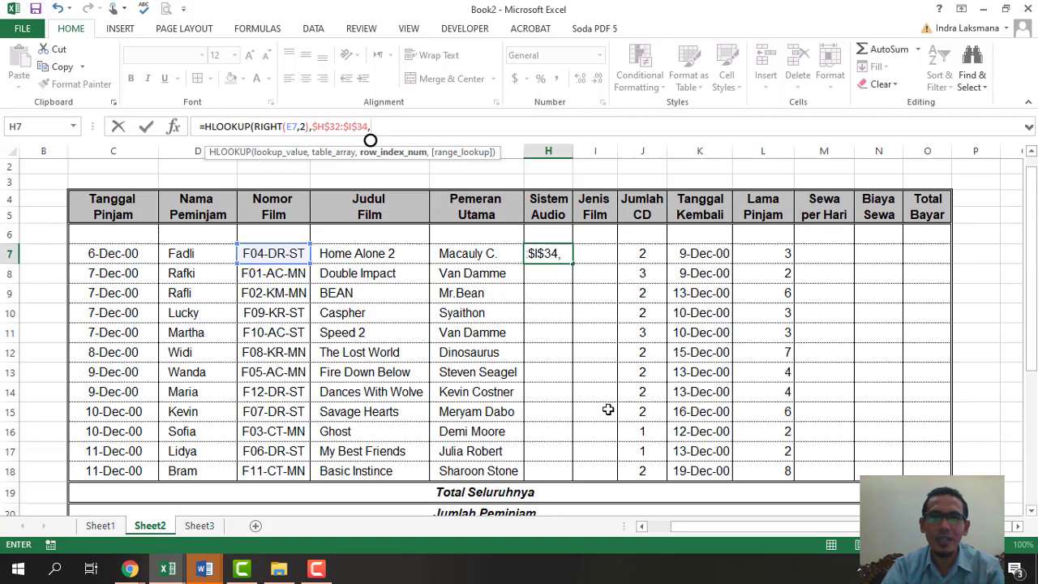
text(2)
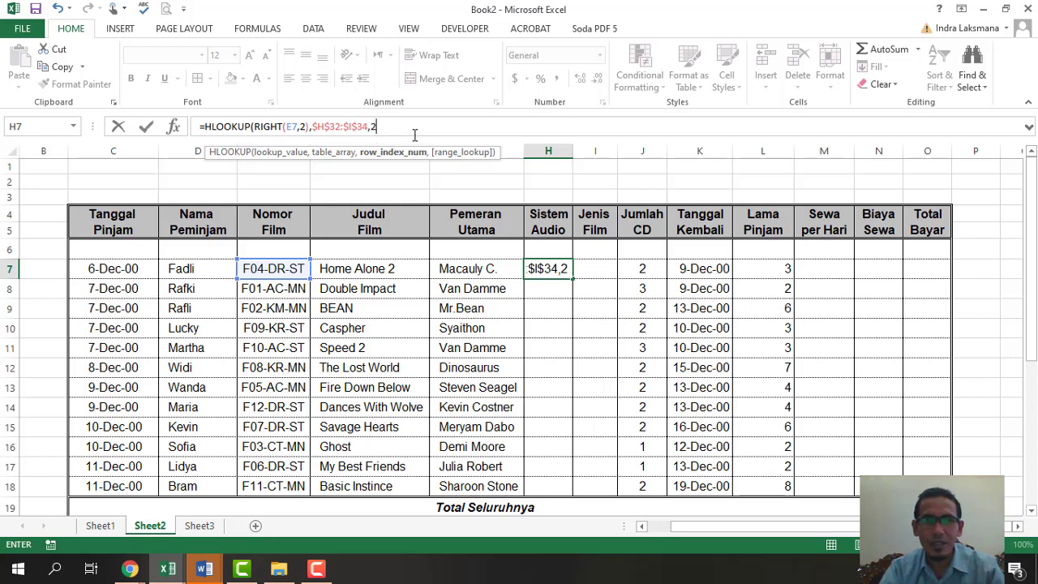
scroll(544, 381, down, 6)
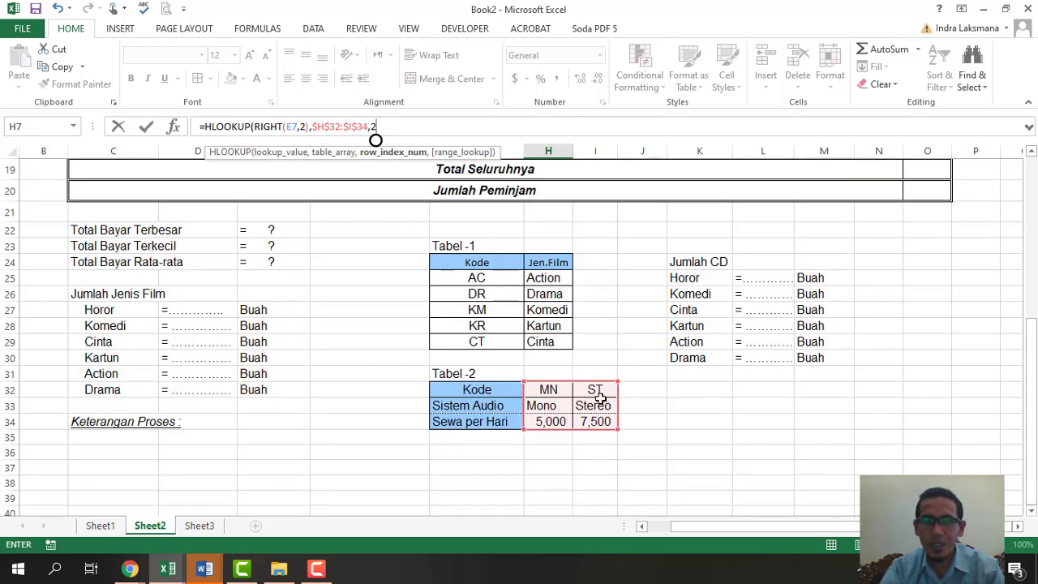
scroll(592, 393, up, 6)
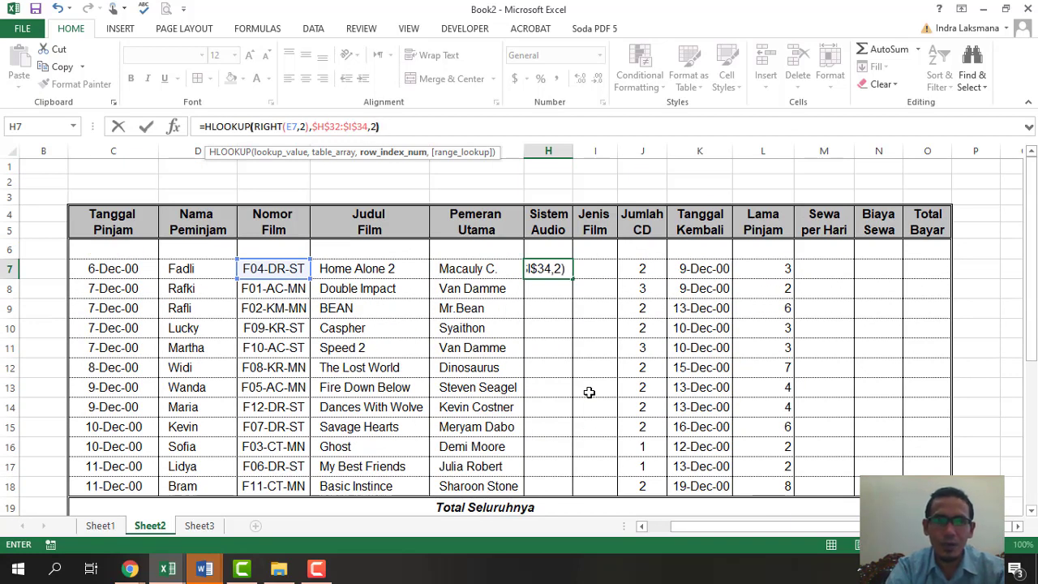
key(Return)
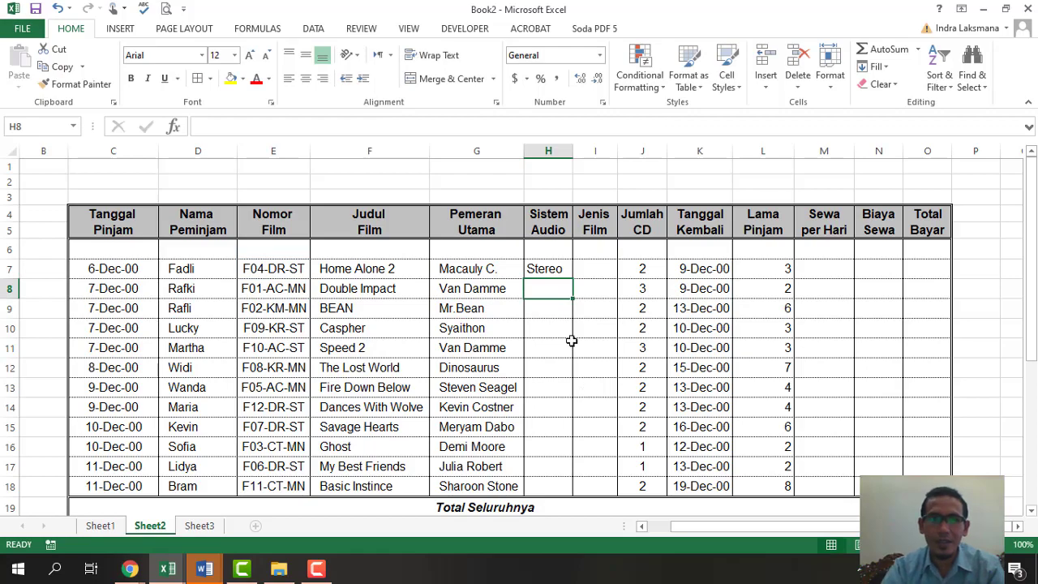
scroll(746, 504, down, 2)
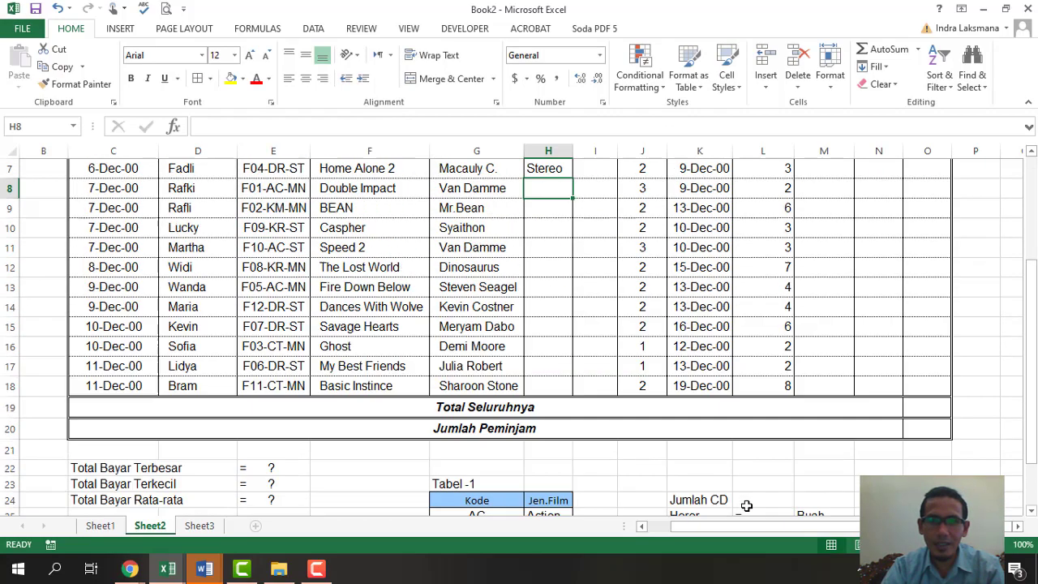
scroll(746, 505, up, 2)
scroll(728, 533, down, 2)
scroll(728, 533, down, 2)
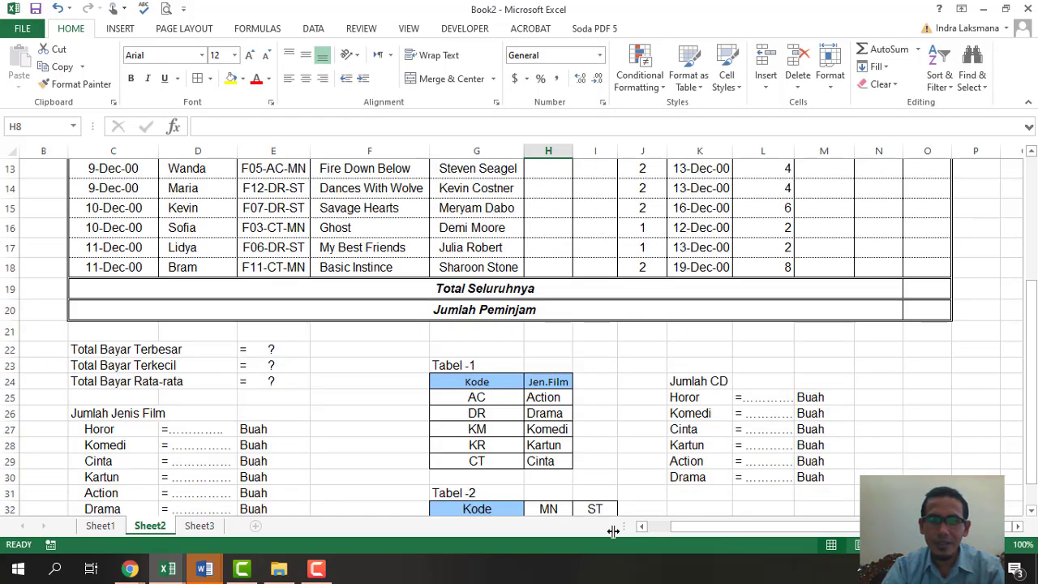
scroll(608, 507, down, 1)
scroll(600, 493, up, 5)
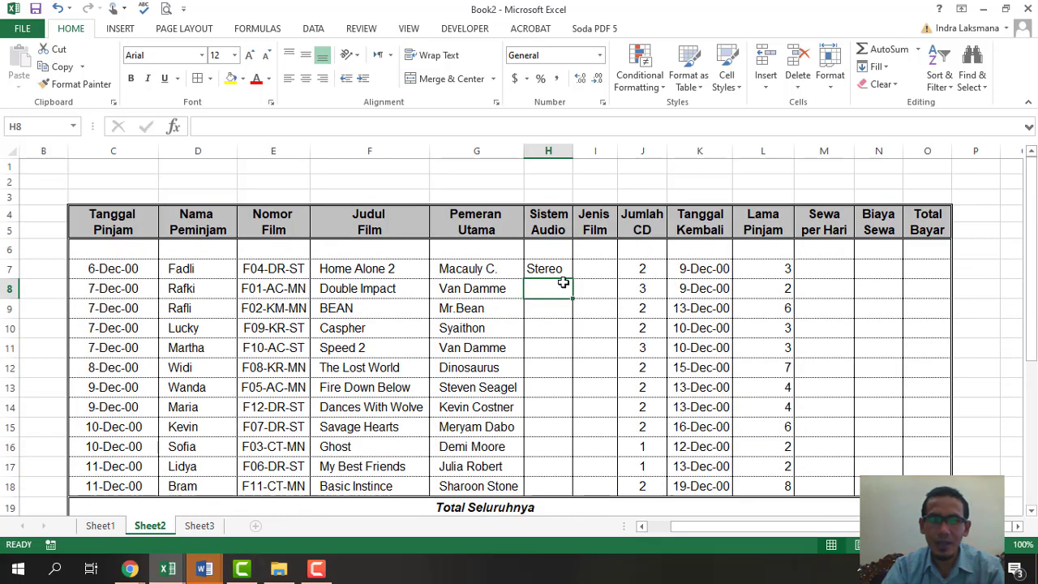
click(559, 271)
drag(573, 280, 573, 493)
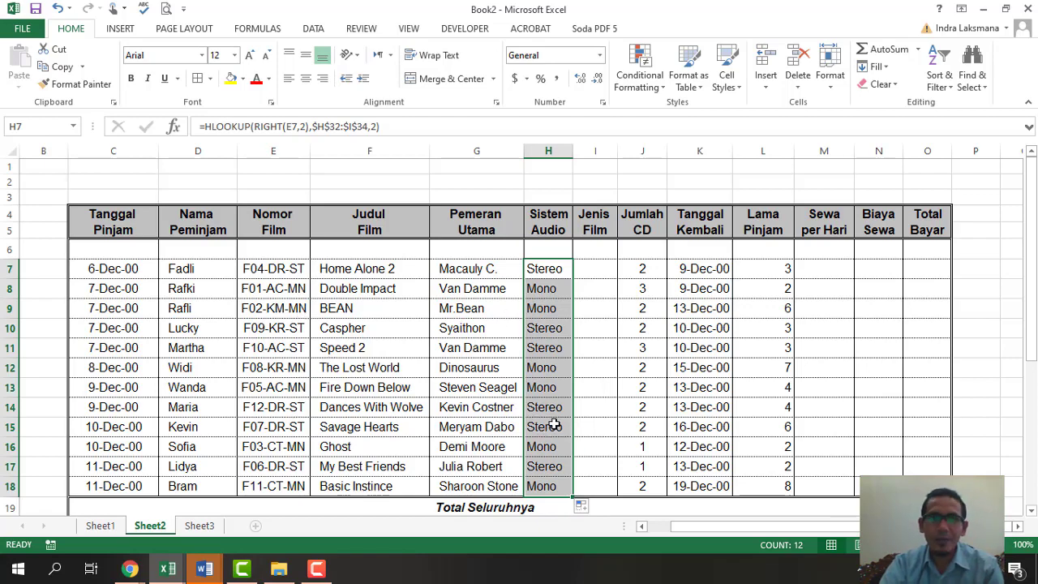
scroll(577, 444, down, 6)
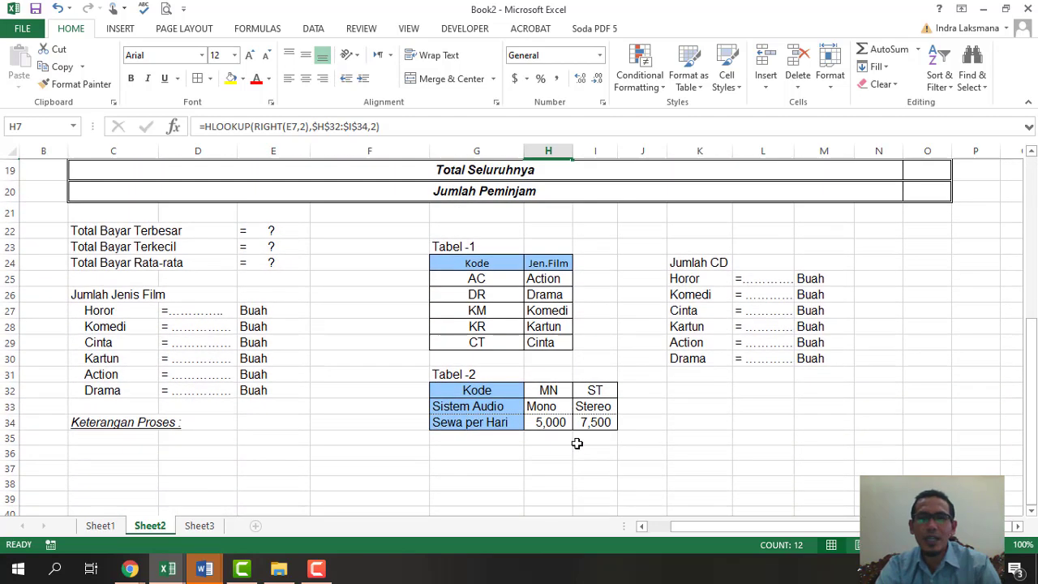
scroll(560, 446, up, 1)
scroll(575, 442, up, 5)
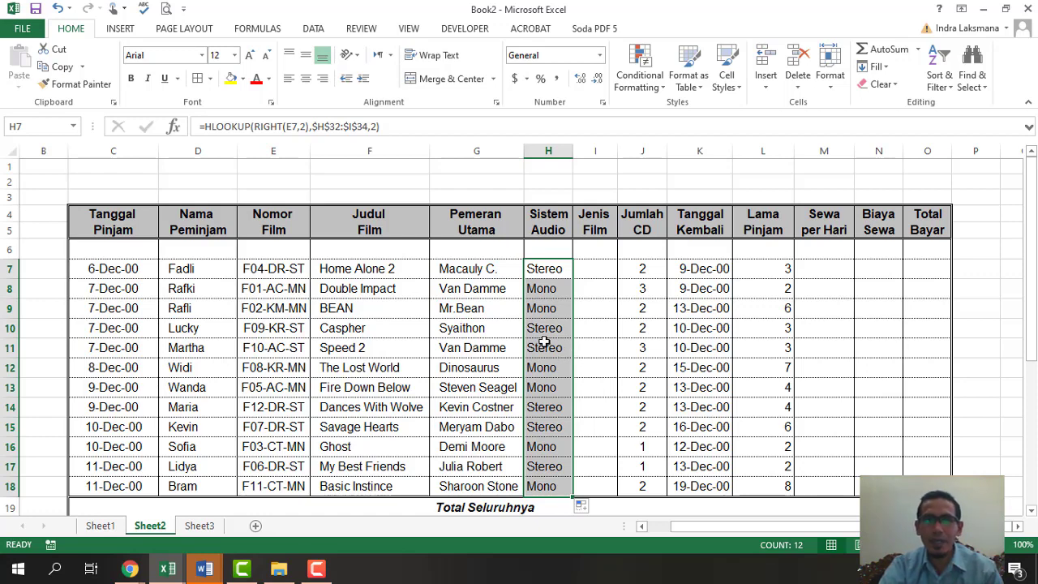
scroll(605, 386, down, 5)
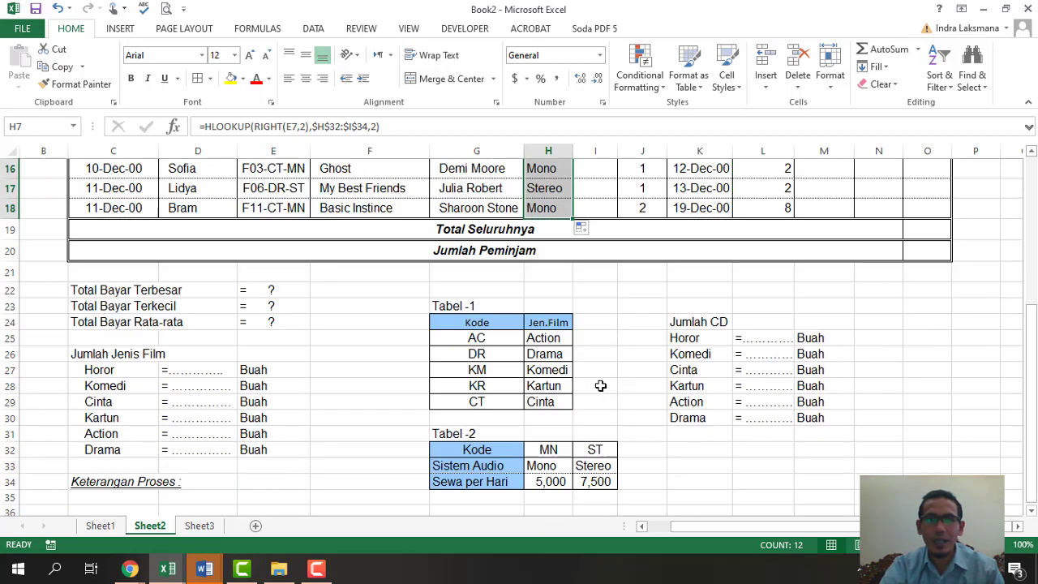
scroll(567, 377, up, 5)
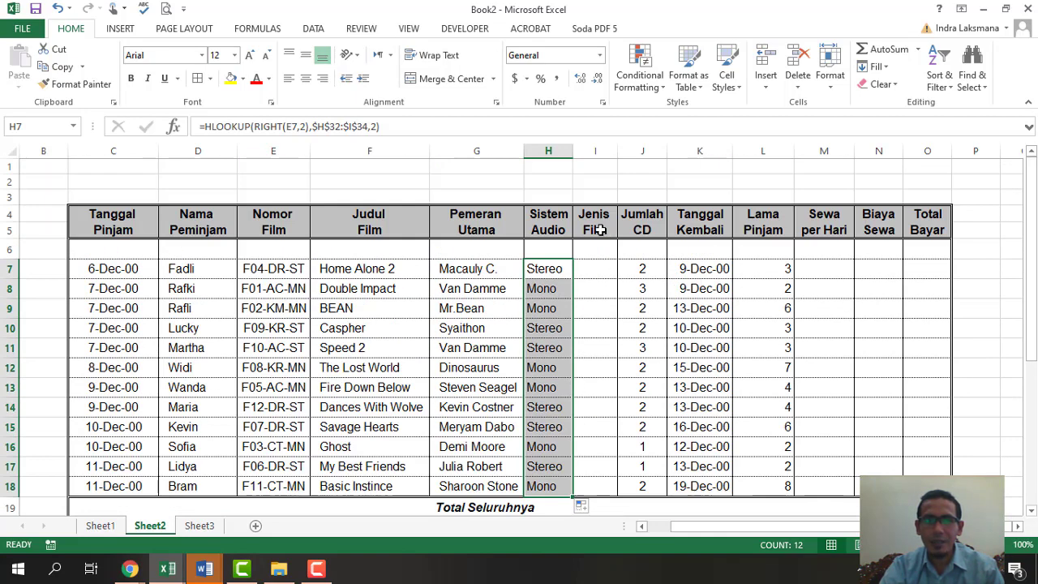
scroll(612, 365, down, 6)
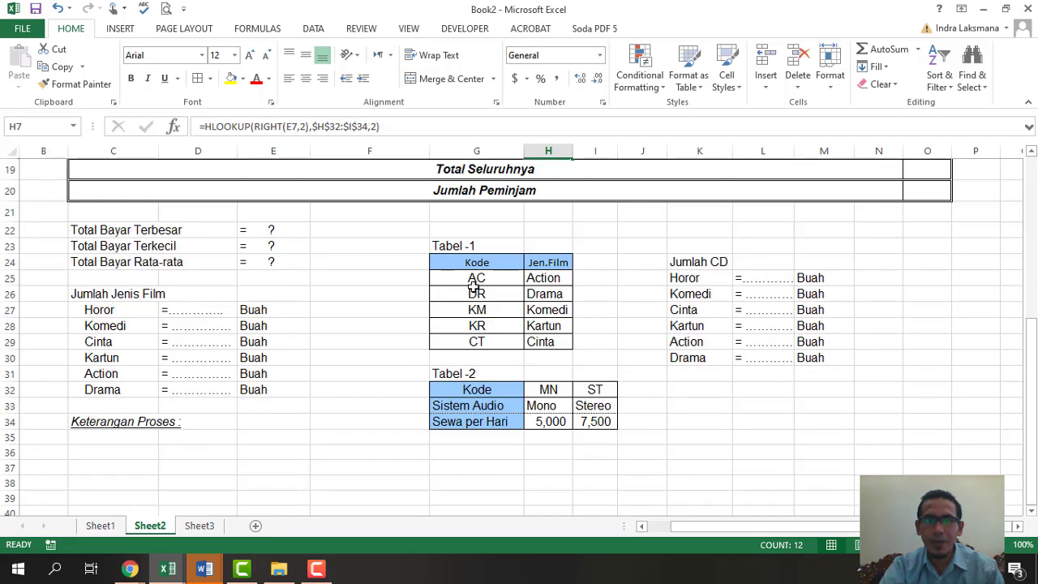
click(549, 290)
scroll(553, 303, up, 6)
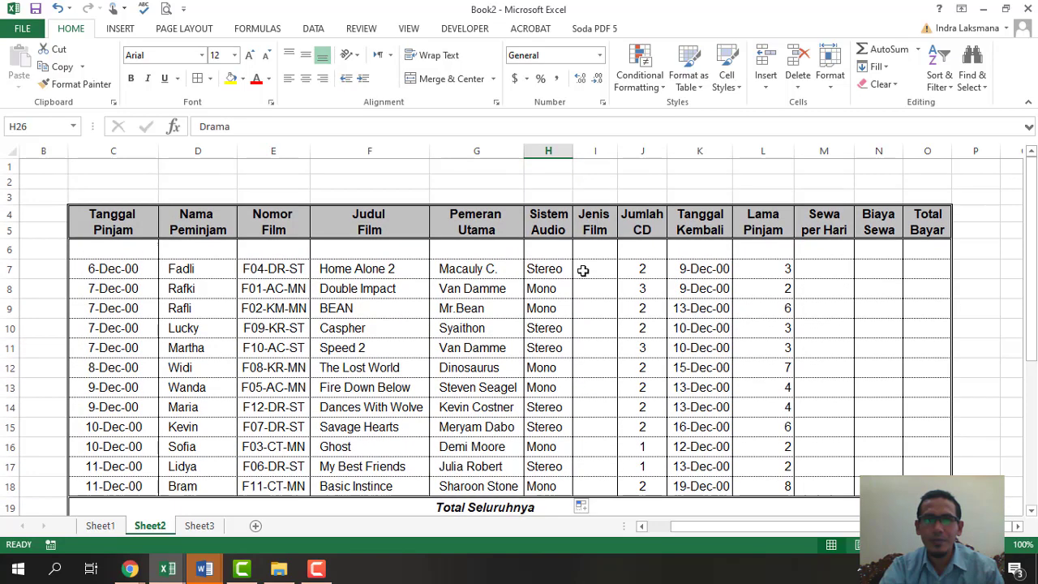
scroll(572, 346, down, 5)
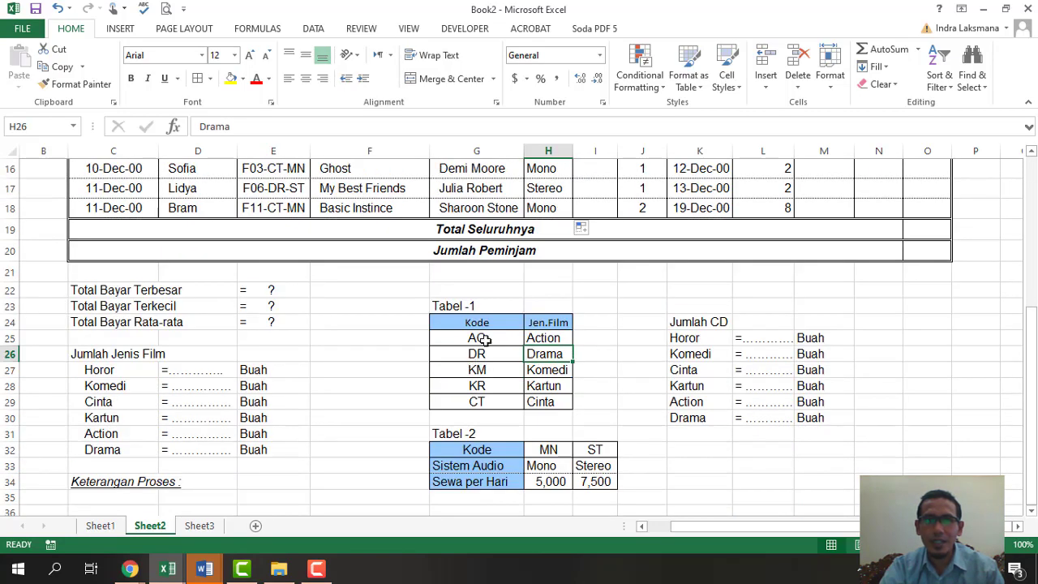
scroll(528, 381, up, 4)
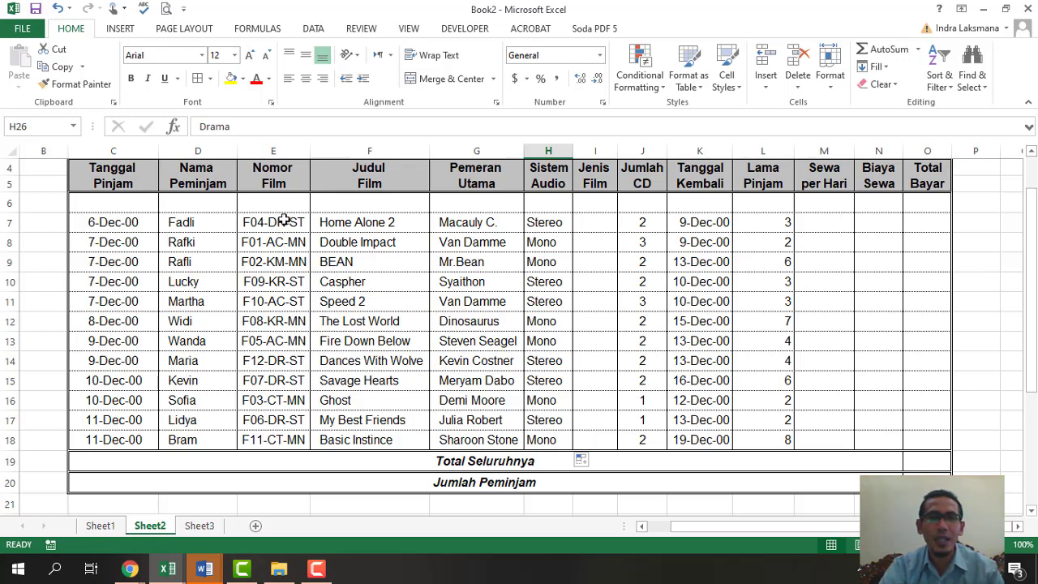
click(586, 226)
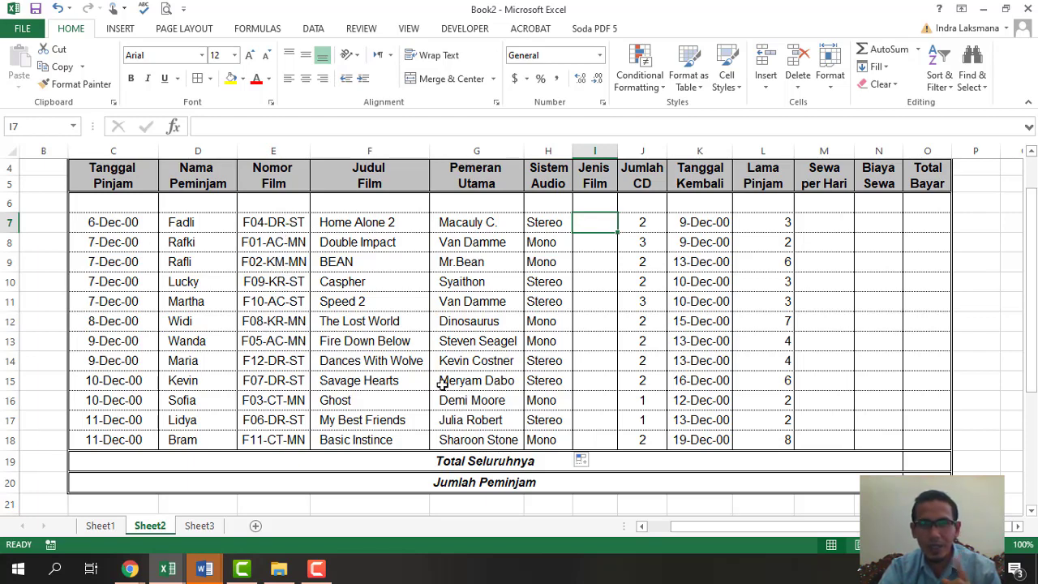
- Enter =MID(E7,5,2) in I7 to extract the two-letter genre code
scroll(468, 402, down, 4)
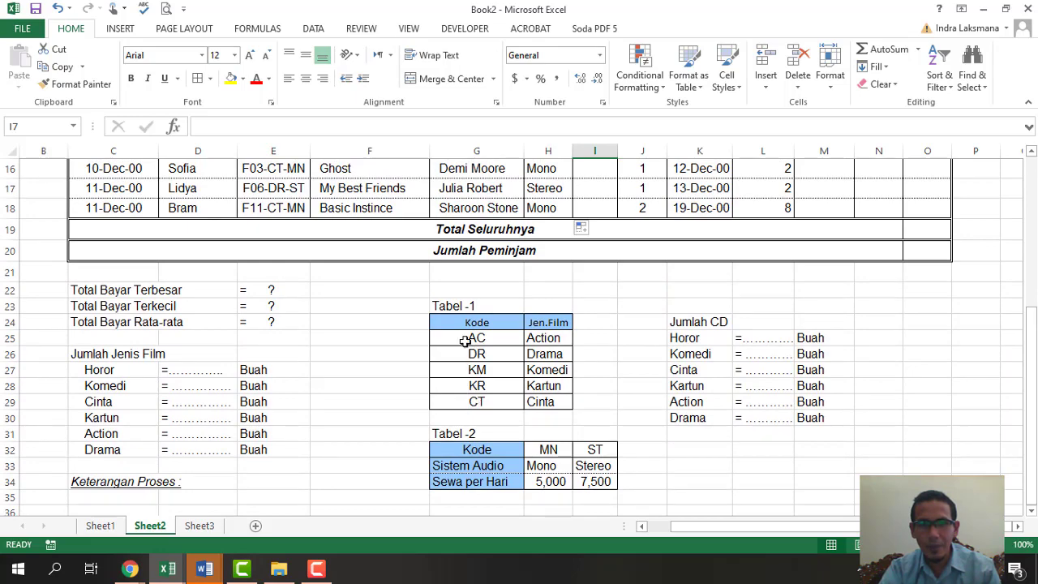
scroll(476, 365, up, 5)
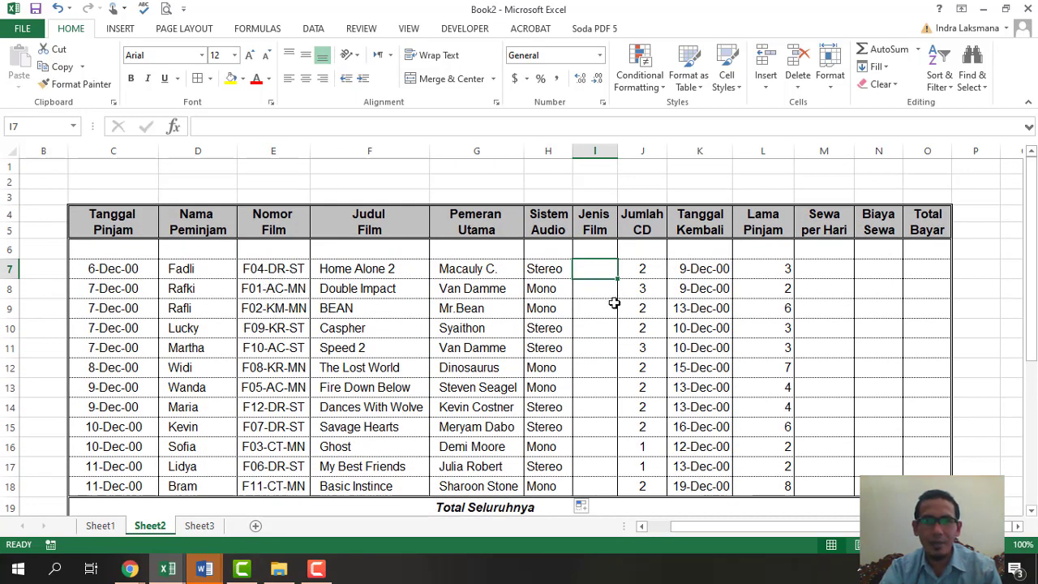
text(=)
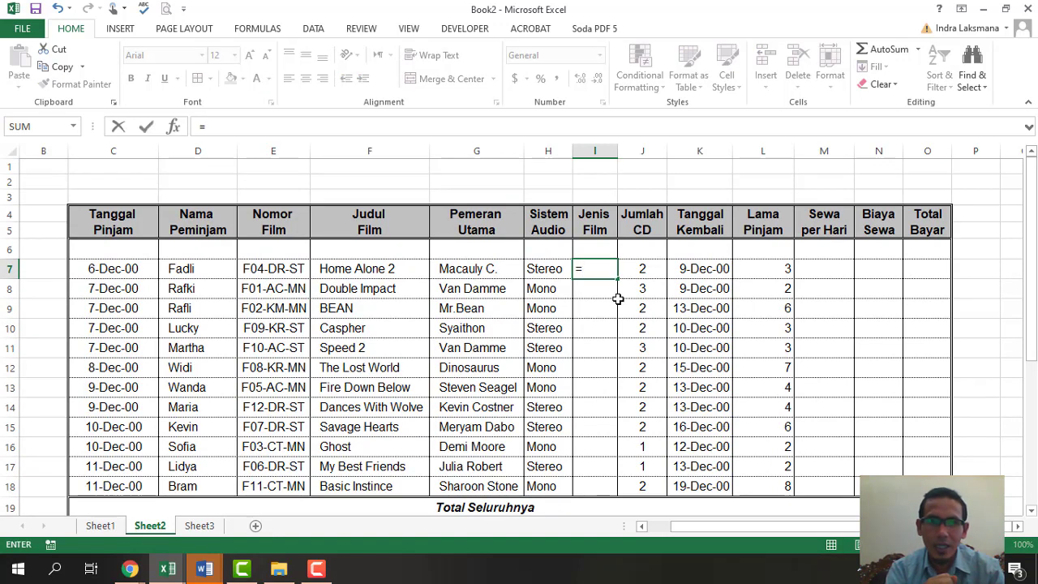
text(mid()
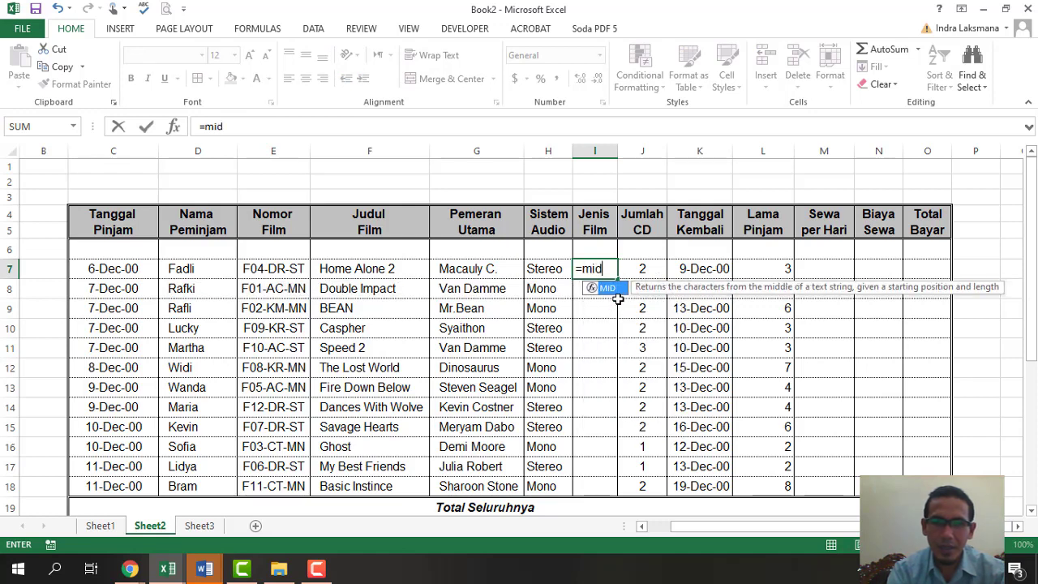
click(278, 274)
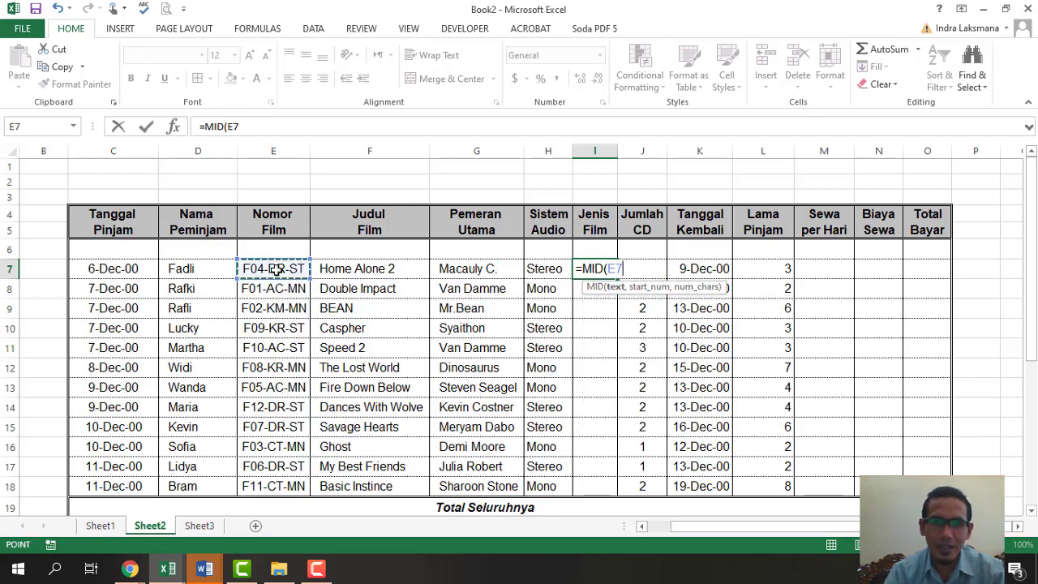
text(,5)
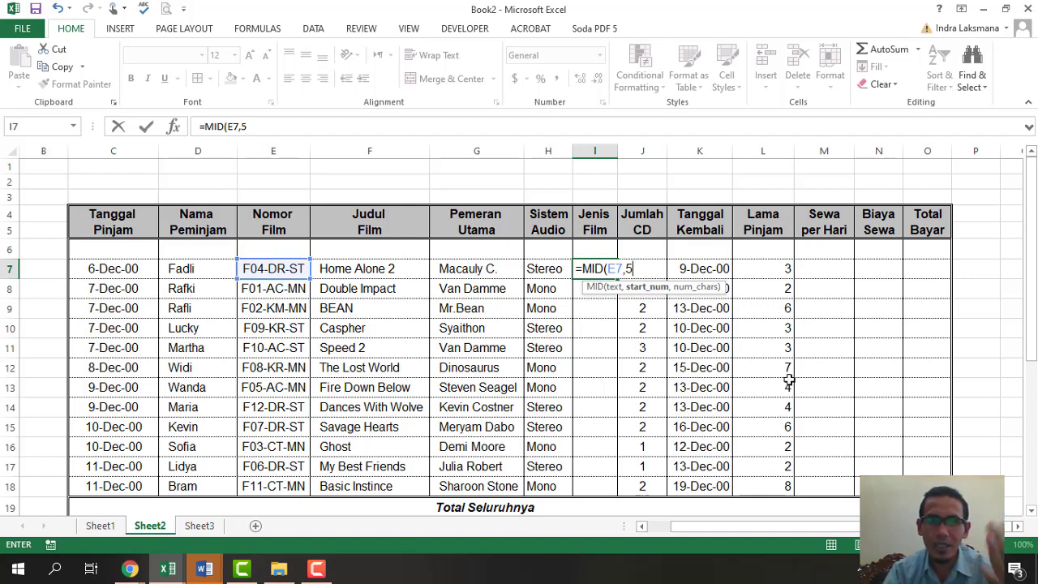
text(,)
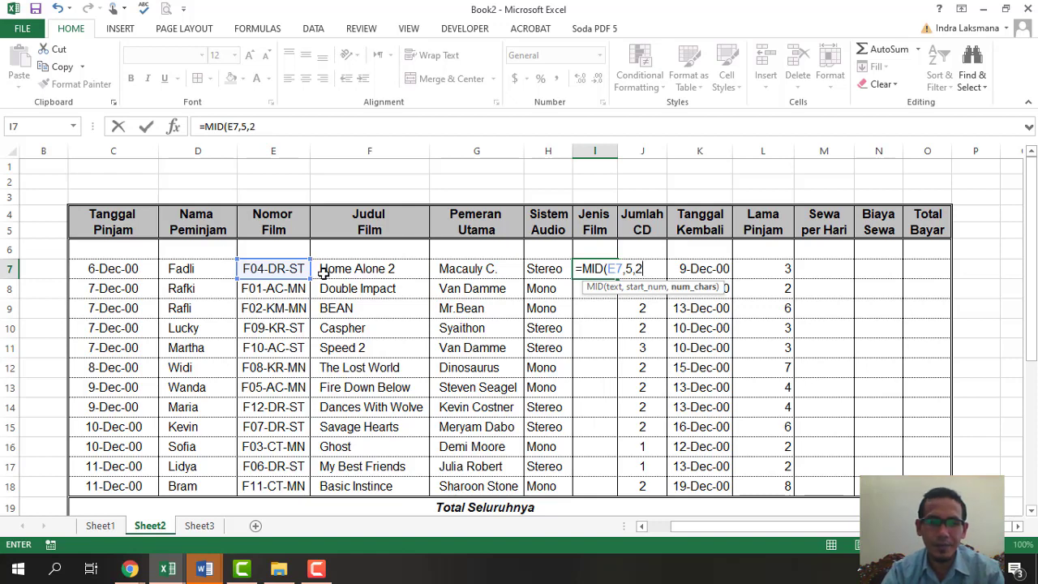
text(2)\)
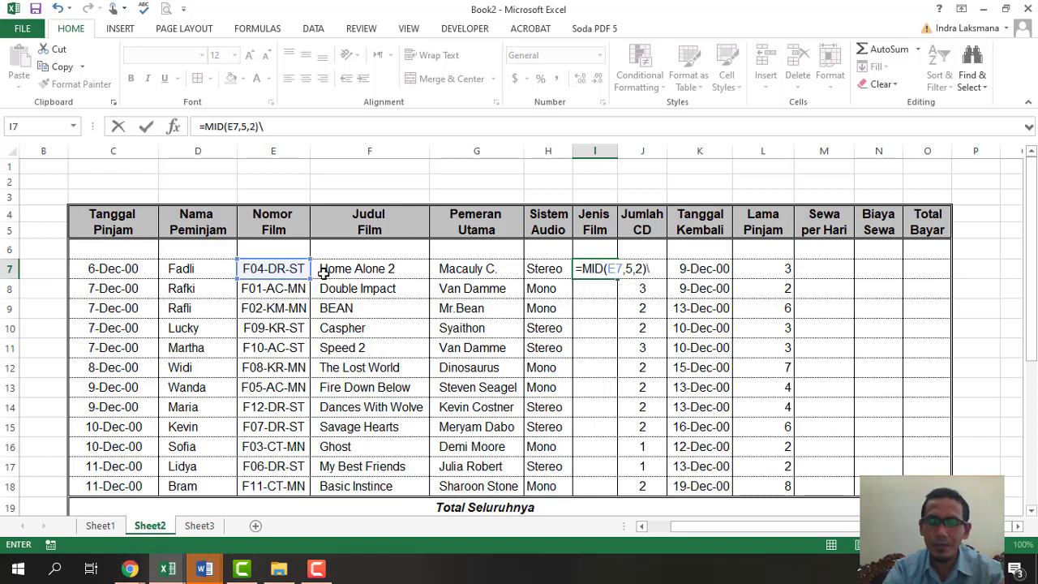
key(Return)
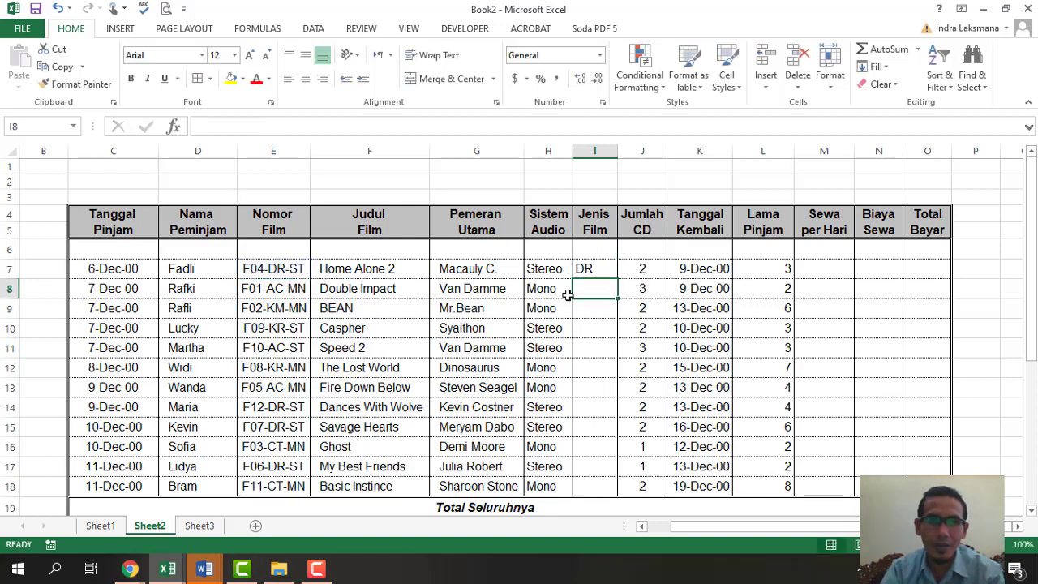
- Copy the MID formula down to I18, showing codes like DR, AC, KM
click(597, 265)
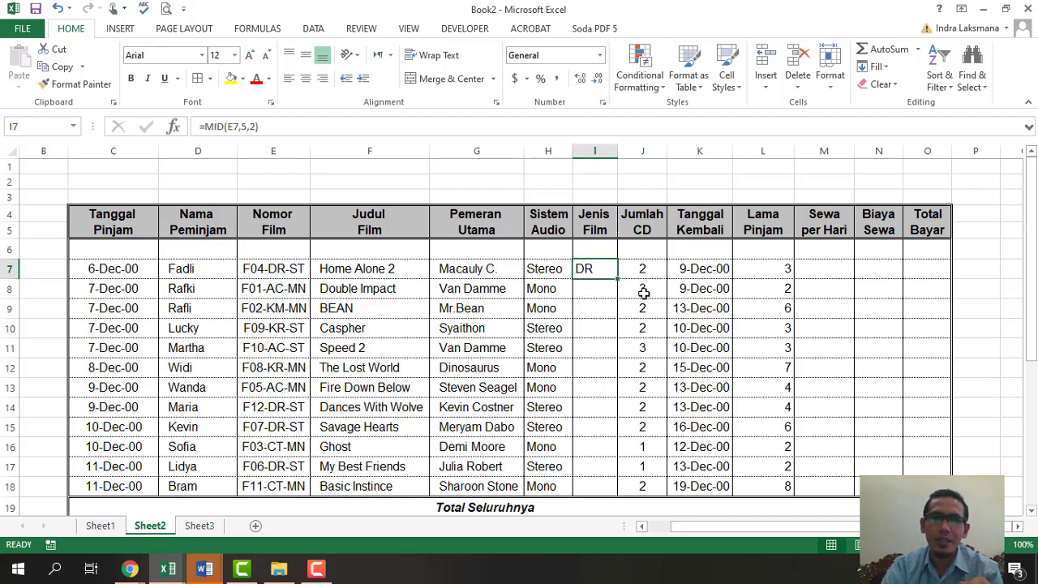
drag(618, 279, 623, 495)
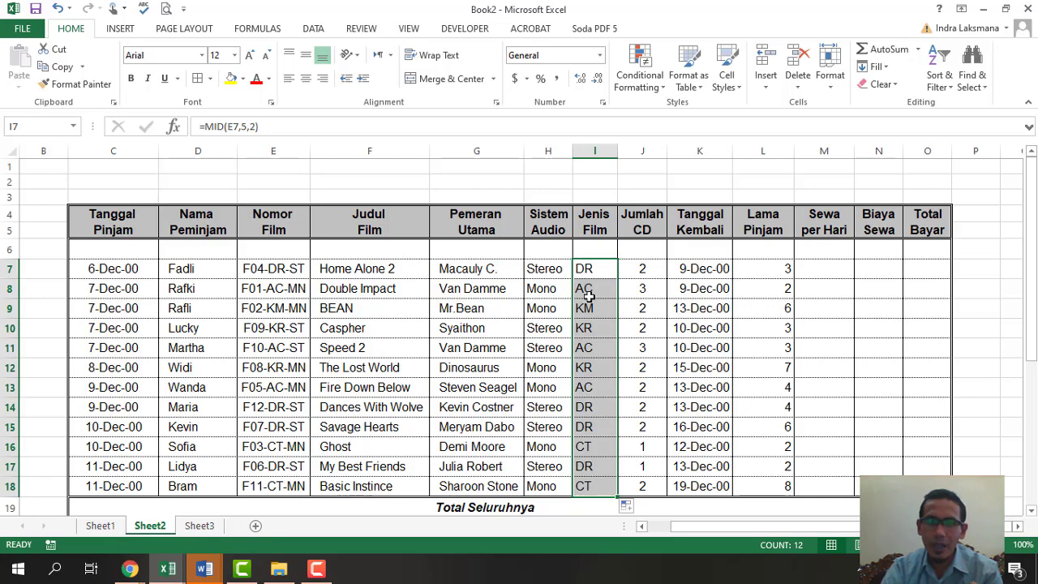
scroll(587, 375, down, 4)
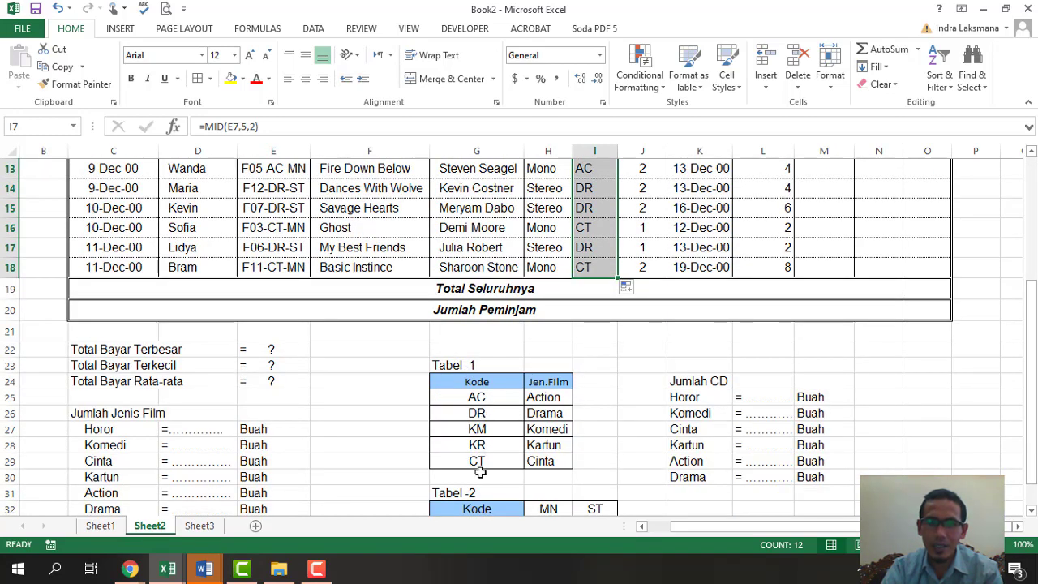
scroll(494, 454, up, 4)
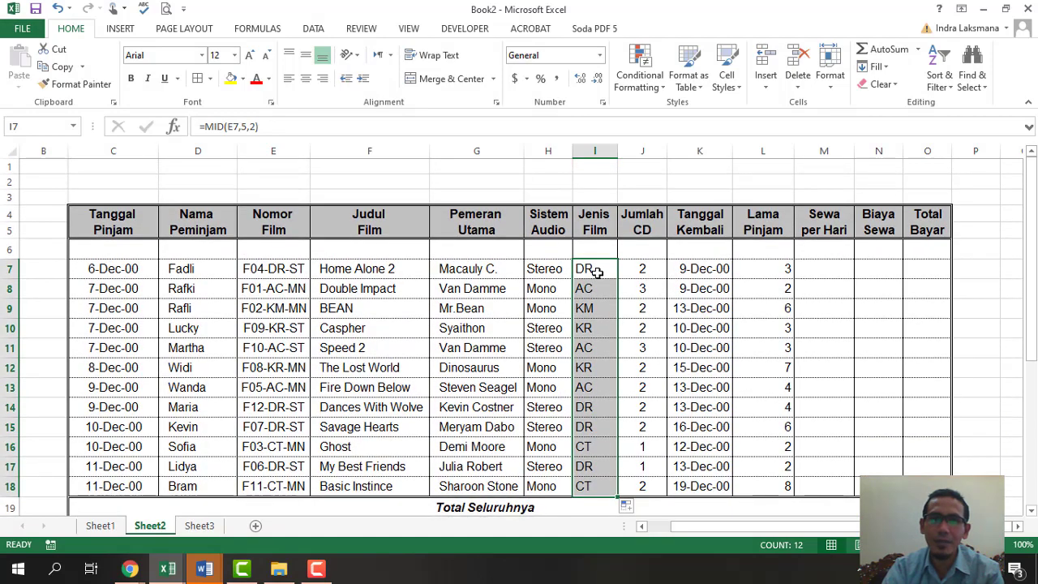
scroll(562, 349, down, 3)
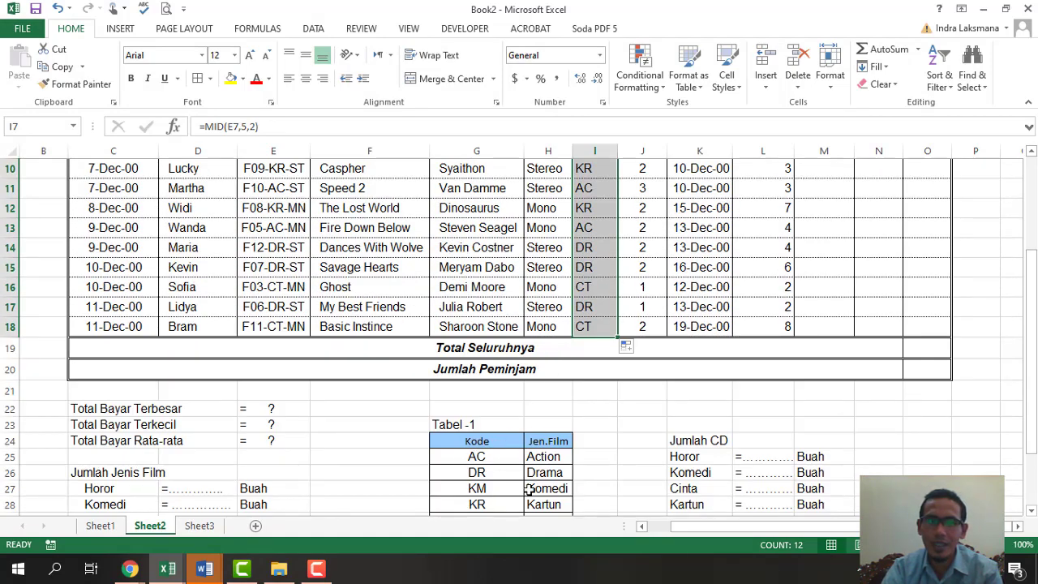
scroll(521, 468, up, 3)
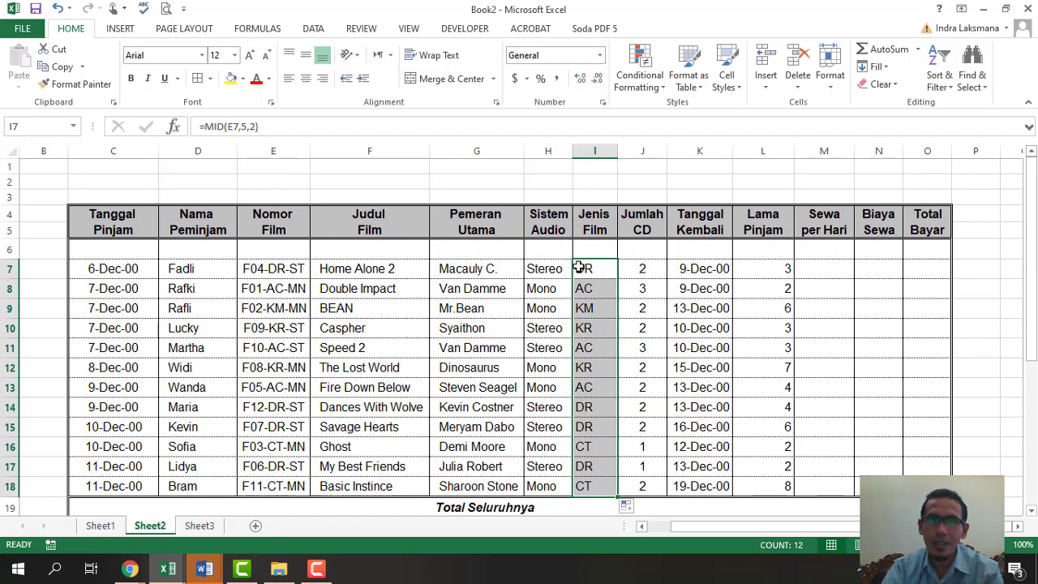
- Wrap I7's MID in a VLOOKUP against the absolute Tabel-1 range $G$25:$H$29
click(214, 127)
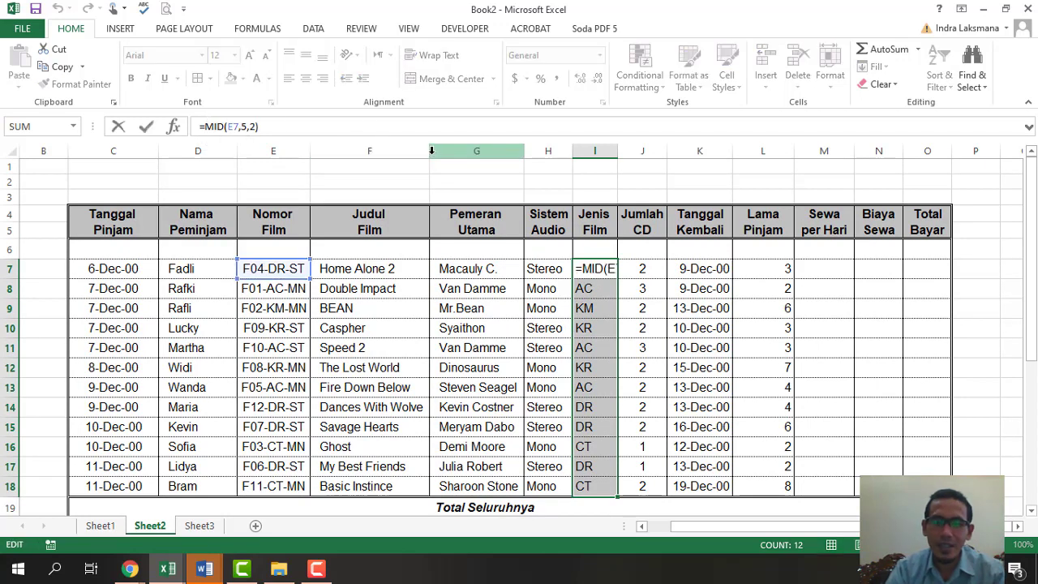
text(VLOOKUP()
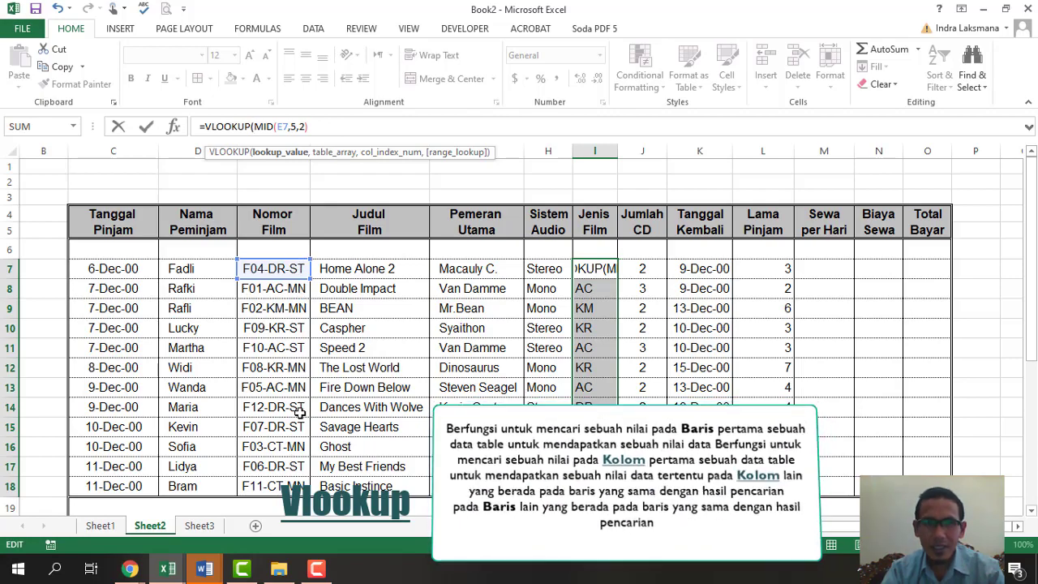
click(346, 121)
text(,)
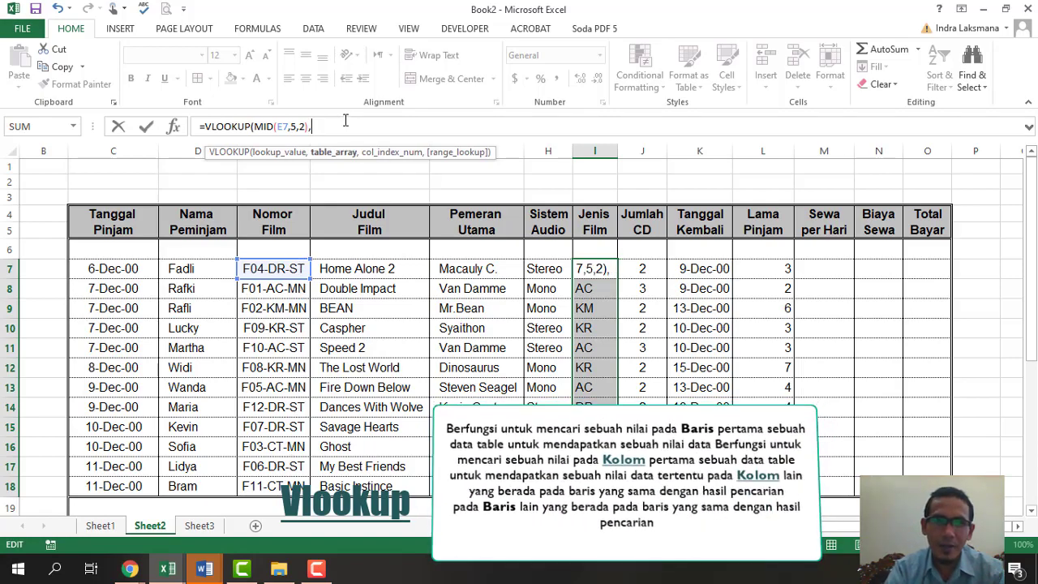
scroll(456, 339, down, 5)
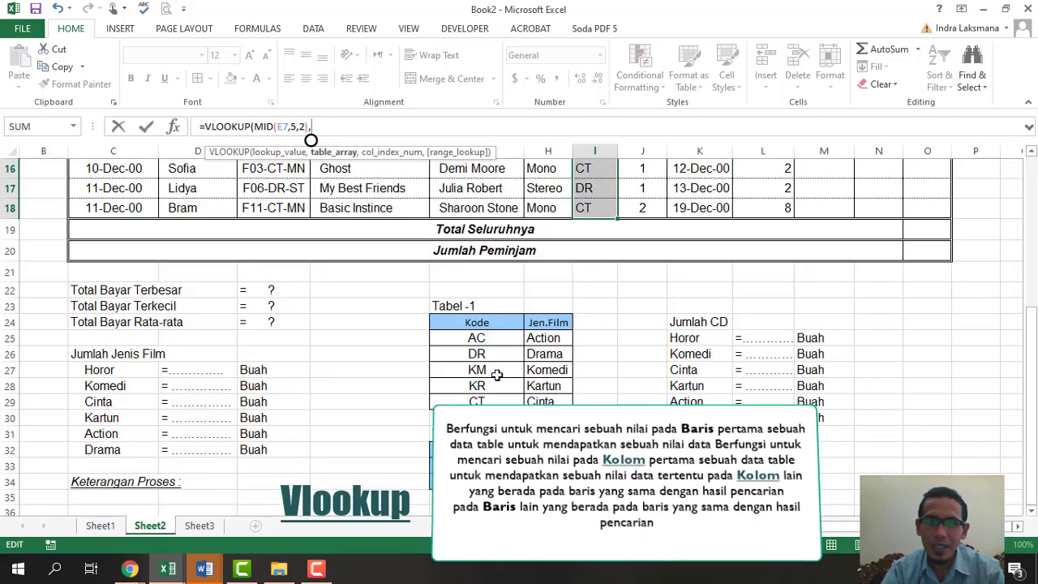
drag(456, 339, 562, 396)
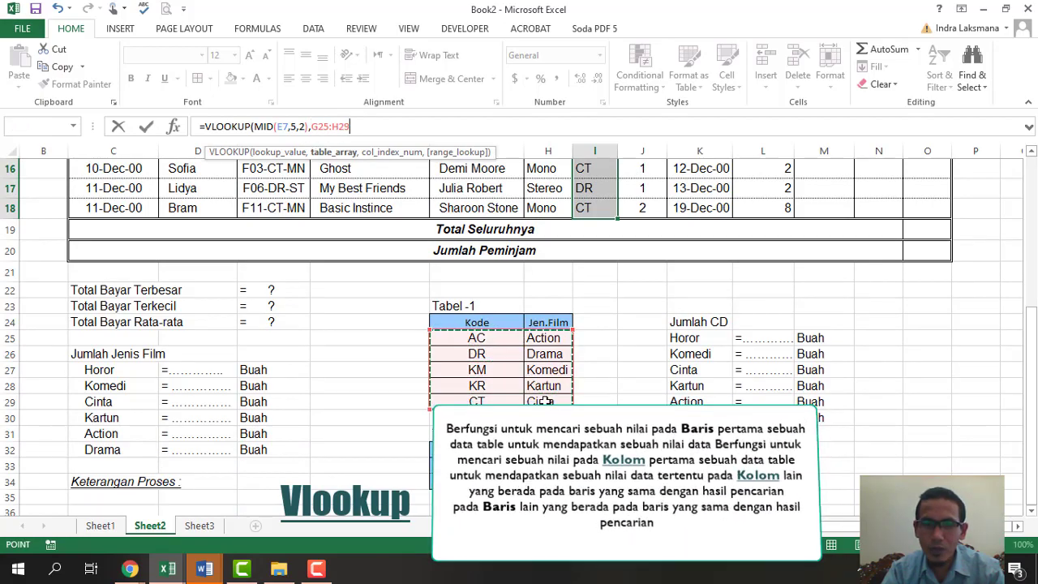
key(F4)
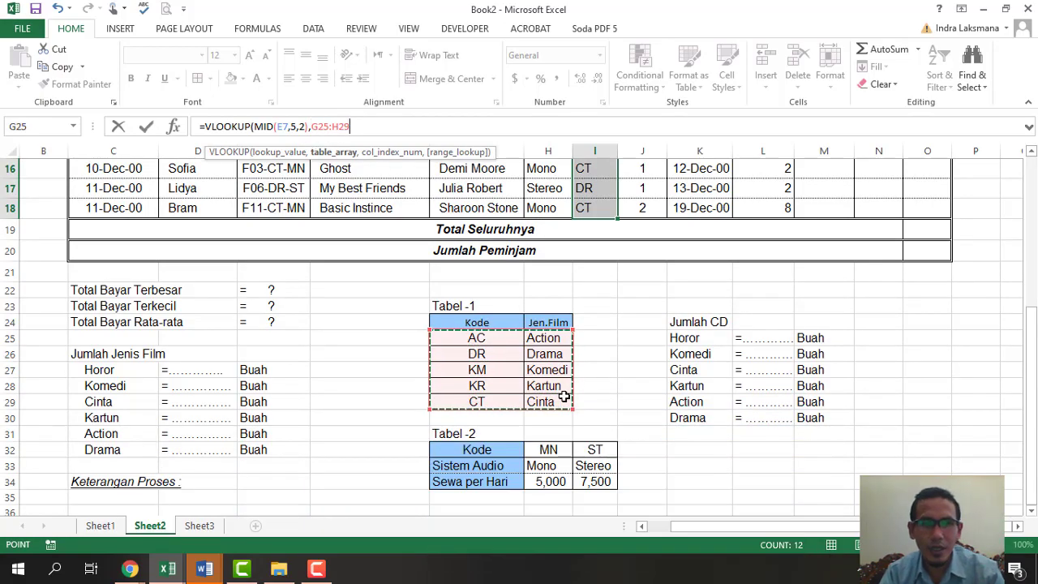
- Finish the lookup with column index 2 and fill it down to I18
scroll(564, 397, up, 5)
scroll(549, 429, down, 5)
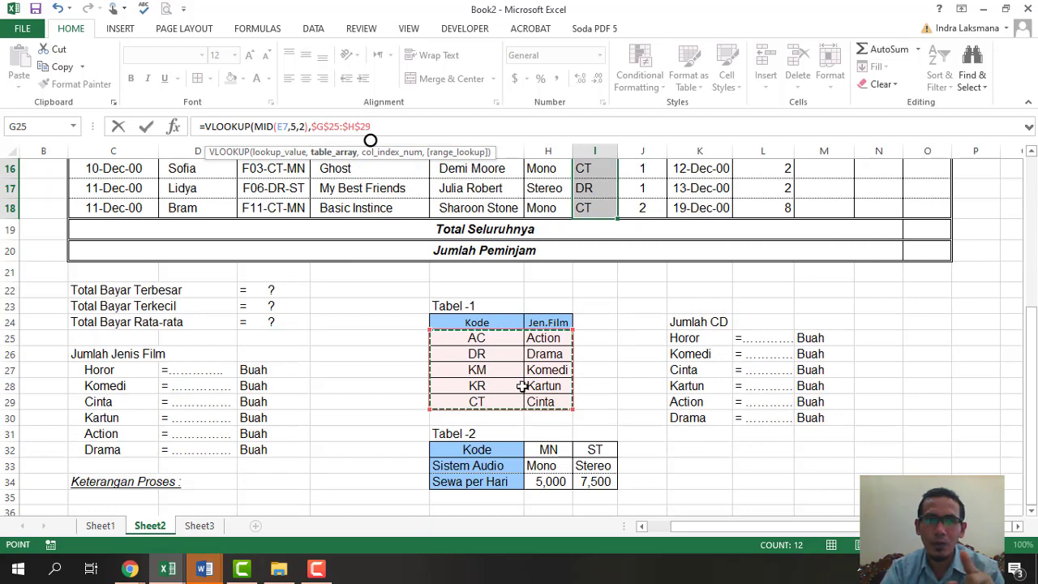
scroll(521, 387, up, 5)
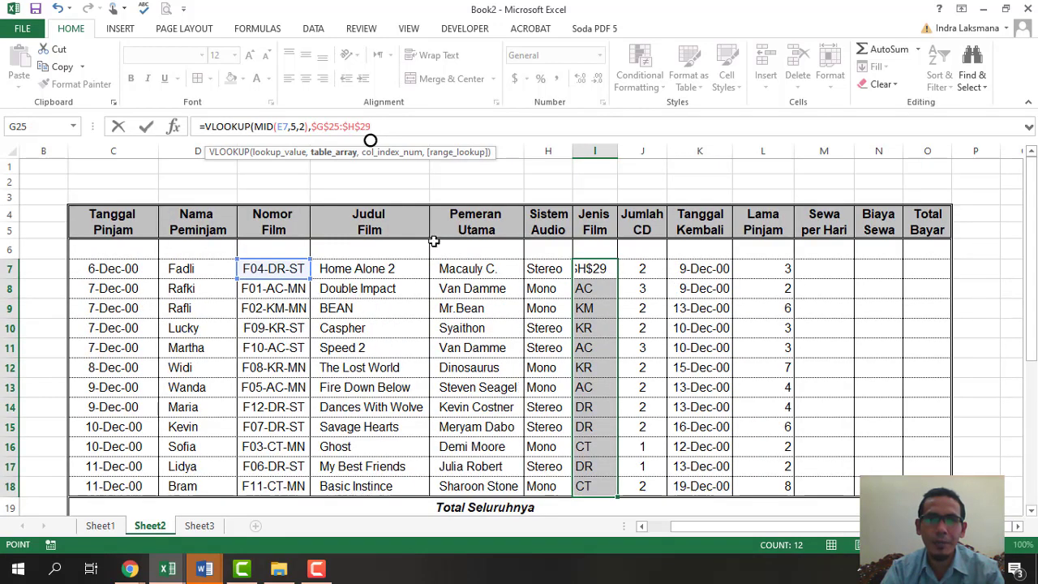
text(,)
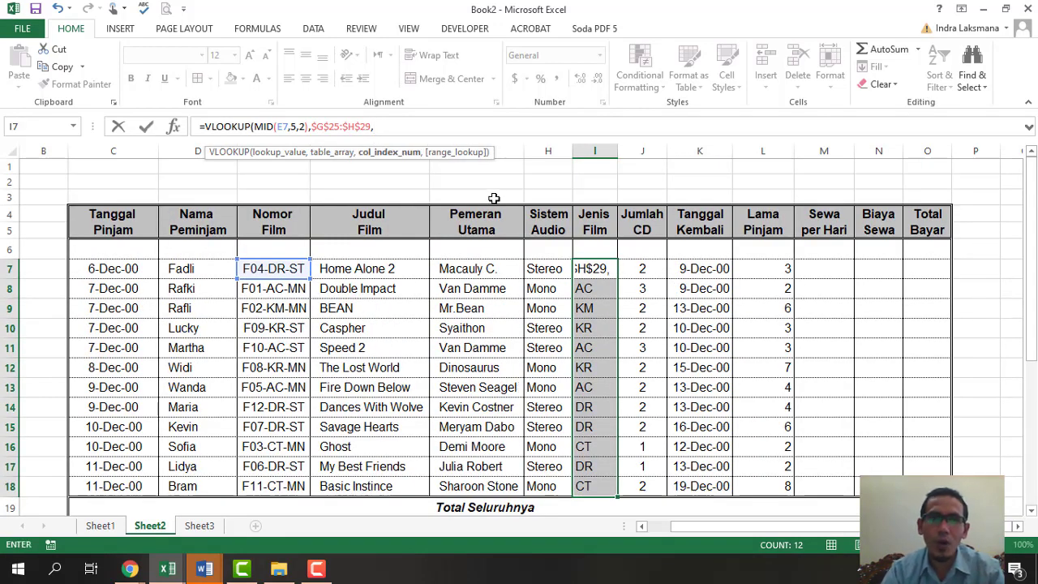
scroll(612, 343, down, 4)
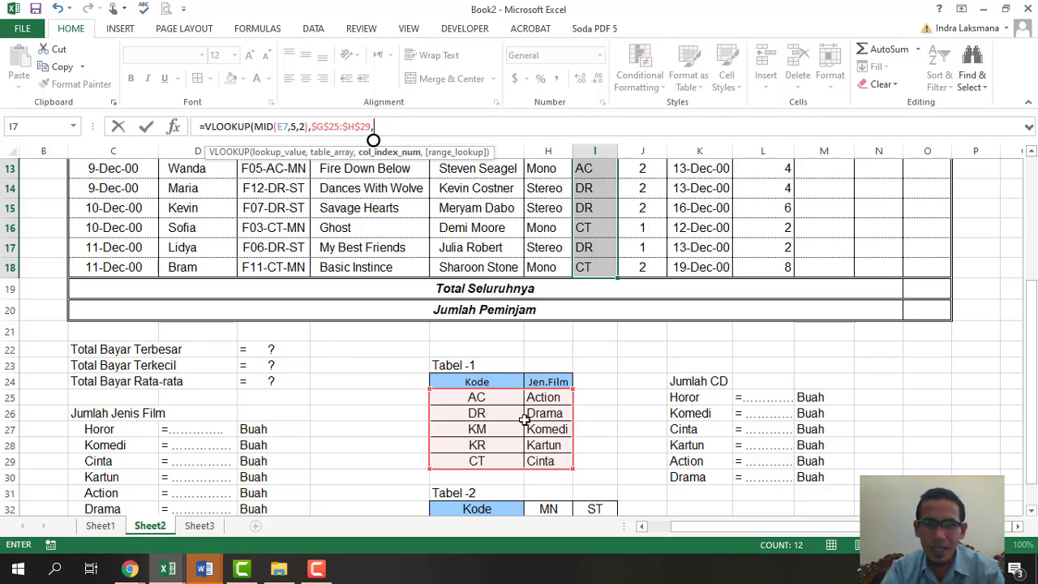
scroll(646, 450, up, 4)
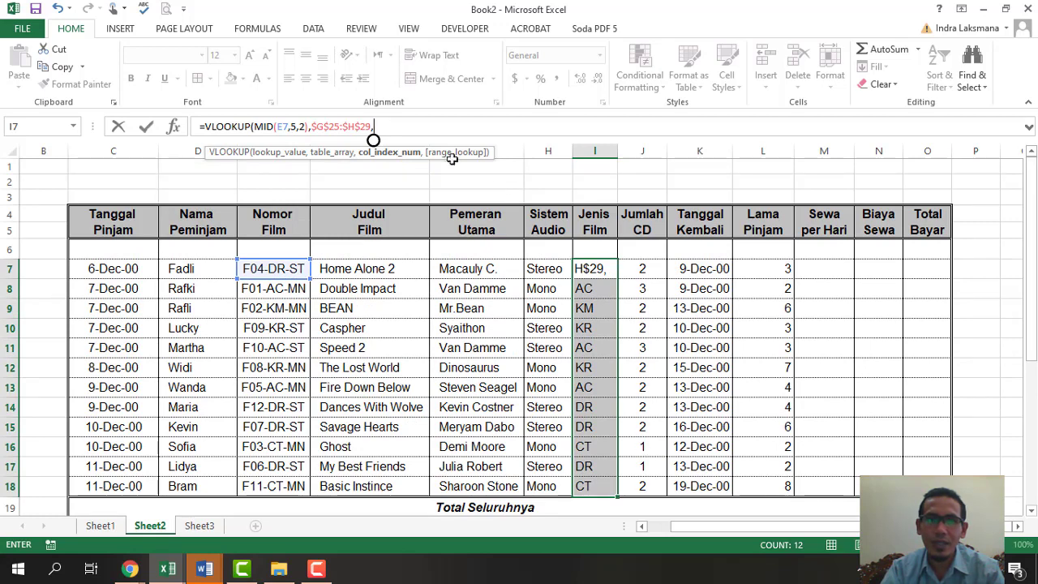
text(2)
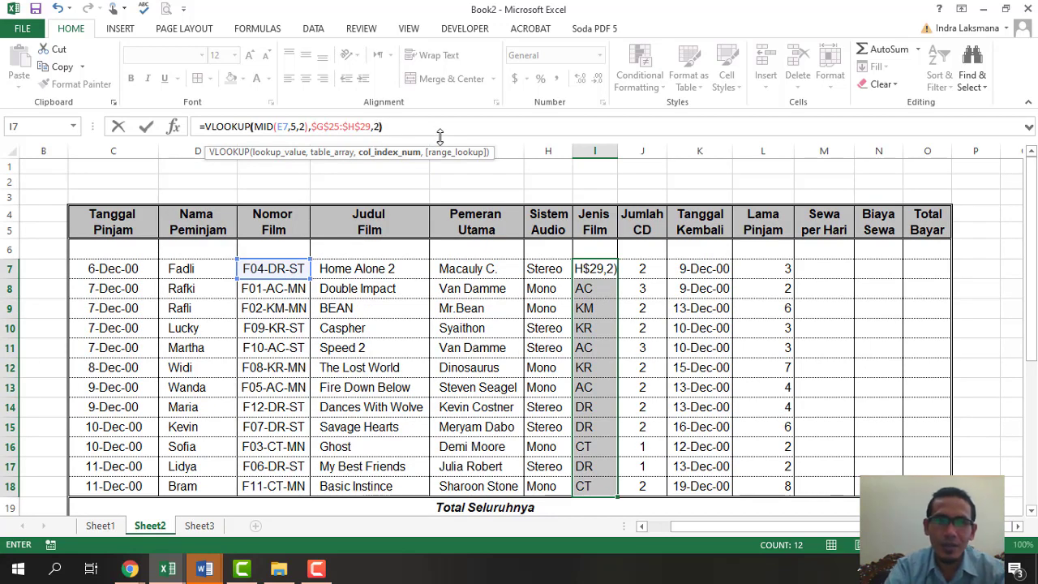
key(Return)
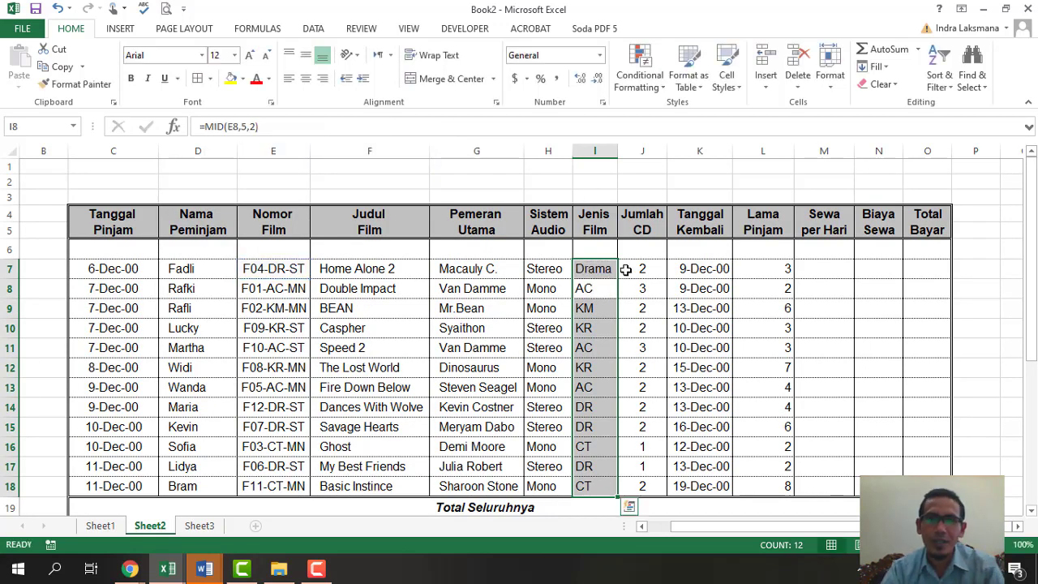
click(600, 270)
drag(618, 281, 594, 489)
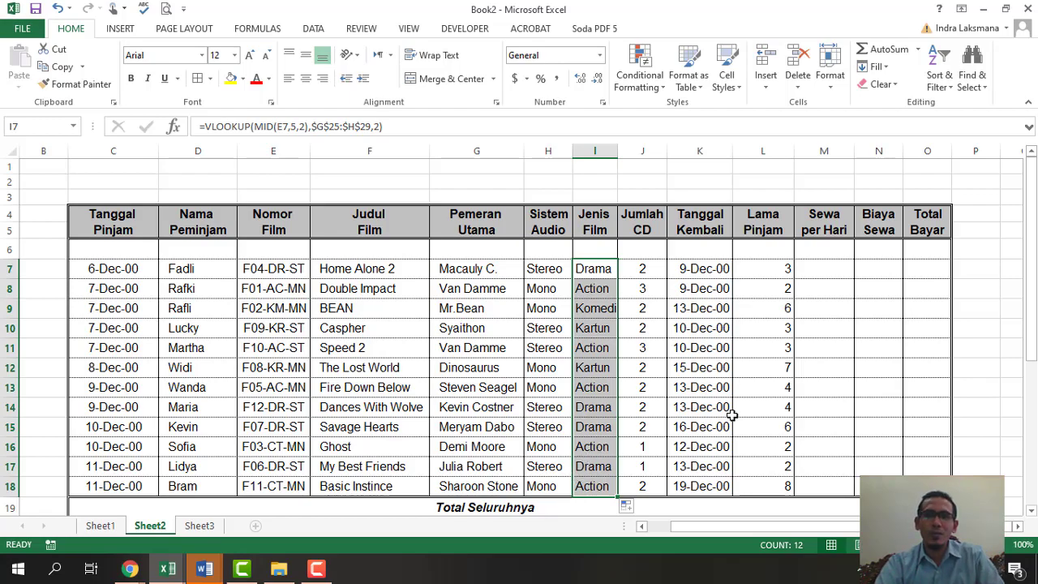
- Check the Tabel-2 rates, then select H7's entire HLOOKUP formula text in the formula bar
scroll(783, 434, down, 2)
scroll(783, 434, up, 1)
scroll(783, 434, down, 5)
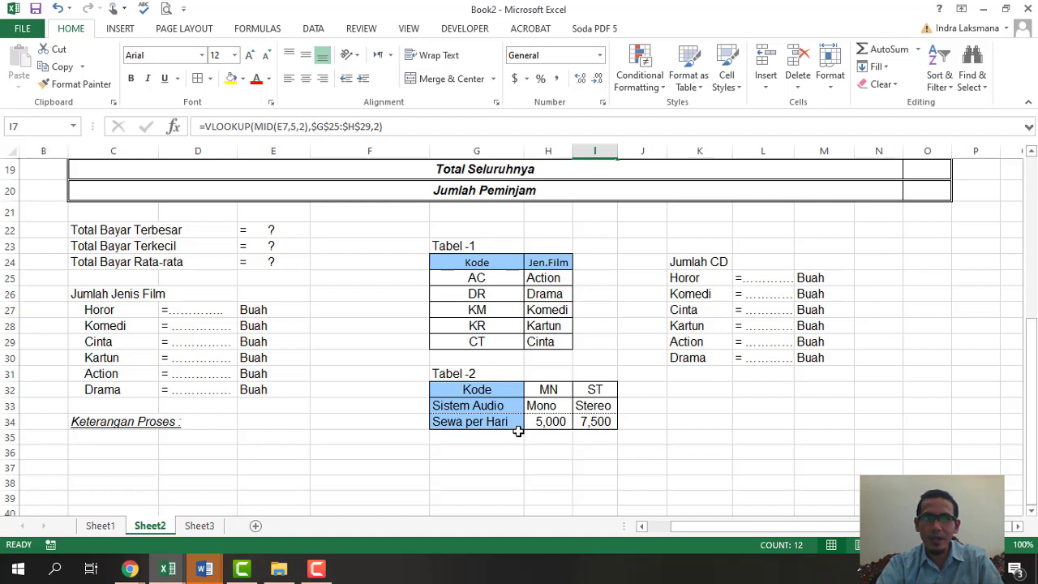
drag(548, 390, 598, 419)
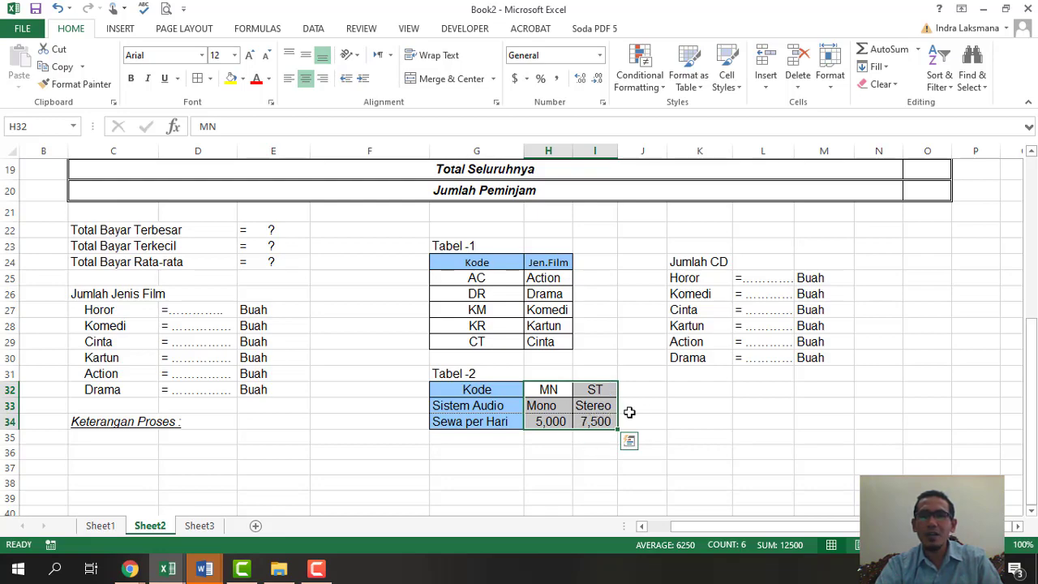
scroll(707, 430, up, 6)
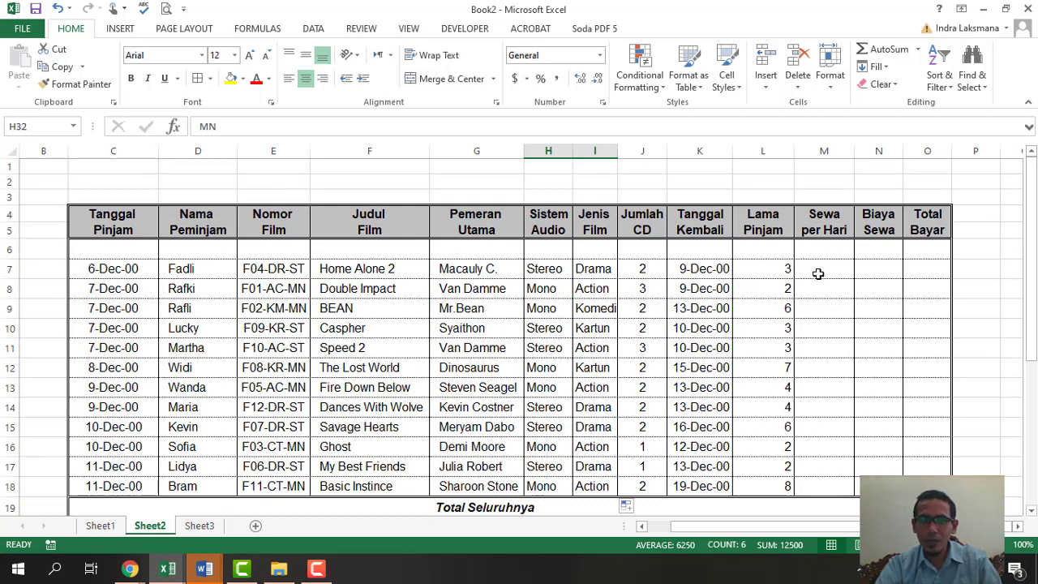
scroll(792, 292, down, 6)
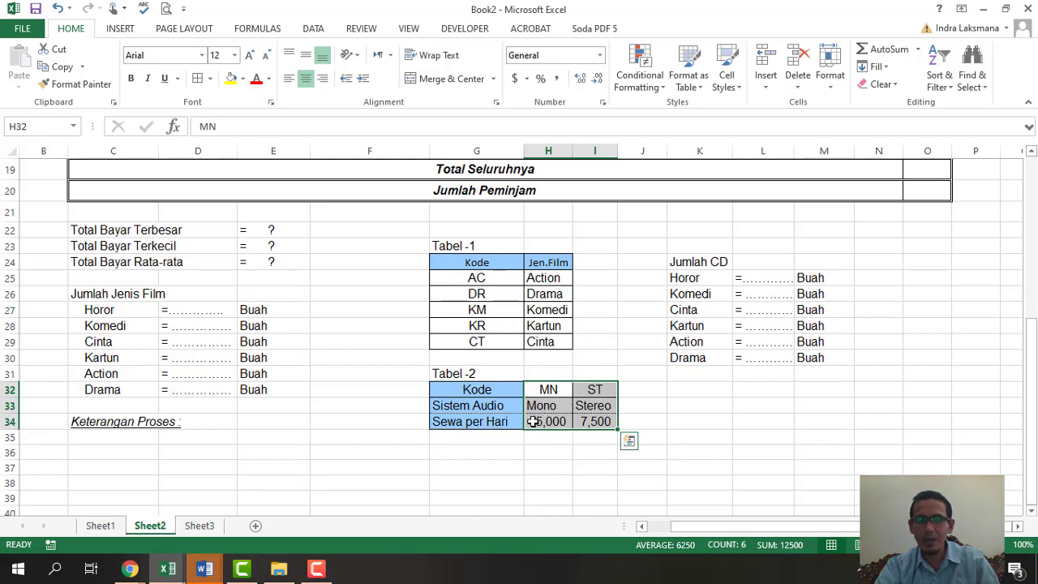
scroll(722, 442, up, 5)
scroll(722, 442, up, 1)
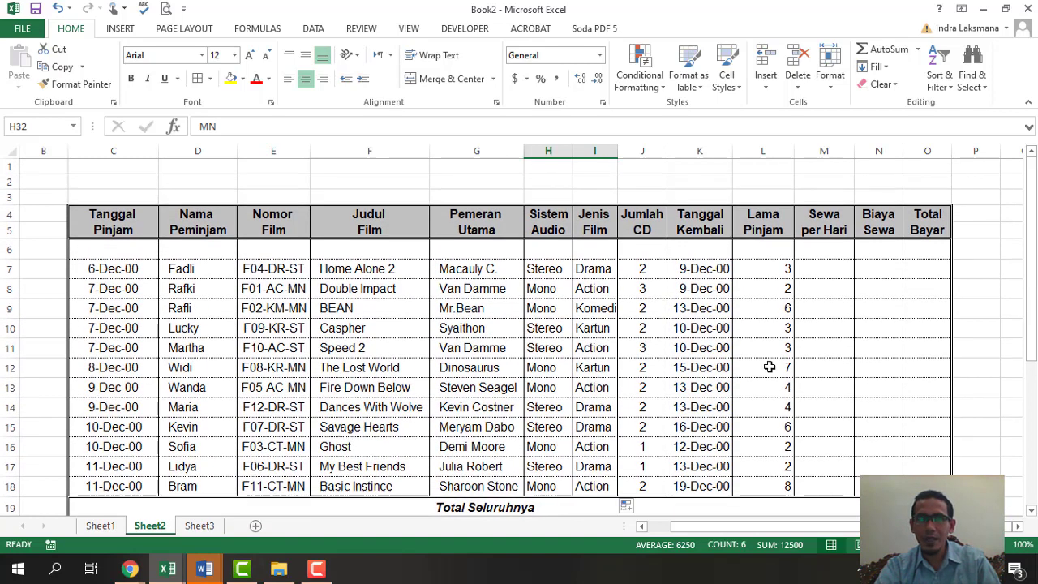
click(542, 271)
drag(402, 128, 201, 125)
key(ctrl+c)
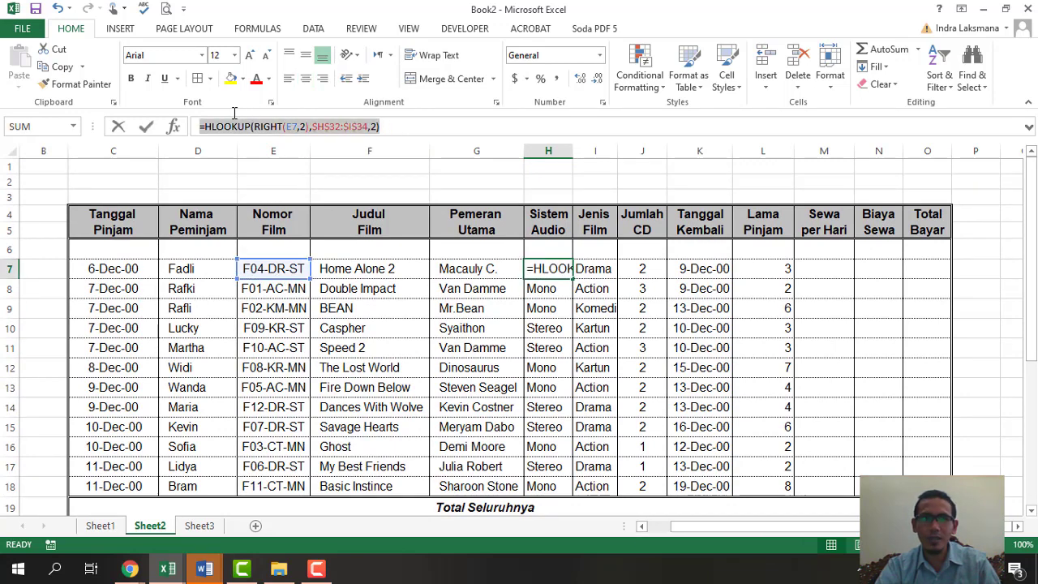
- Paste the HLOOKUP into M7 with row index 3 for the daily rate
text(=)
click(821, 269)
key(Escape)
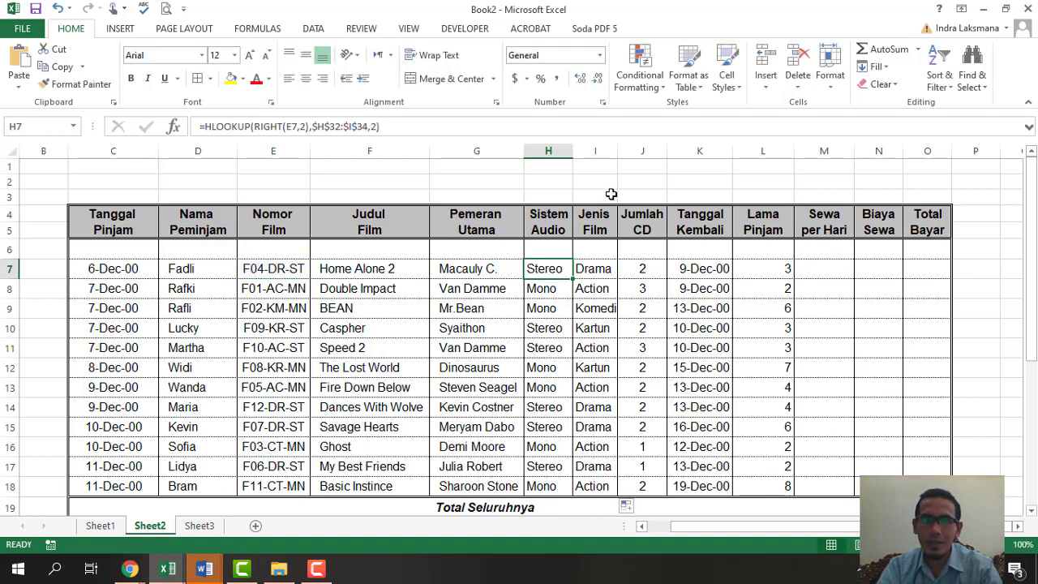
click(833, 269)
click(445, 122)
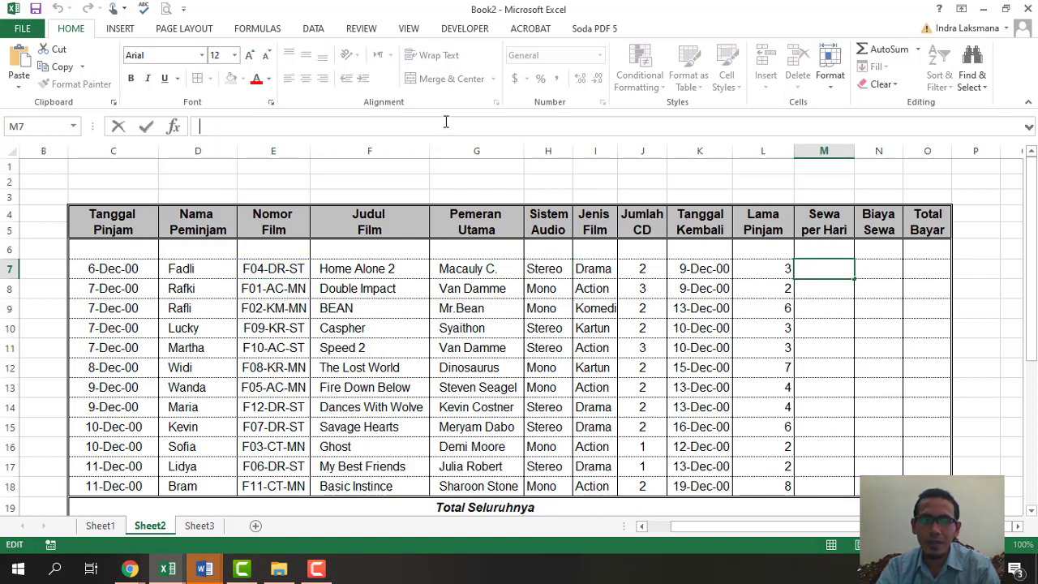
key(ctrl+v)
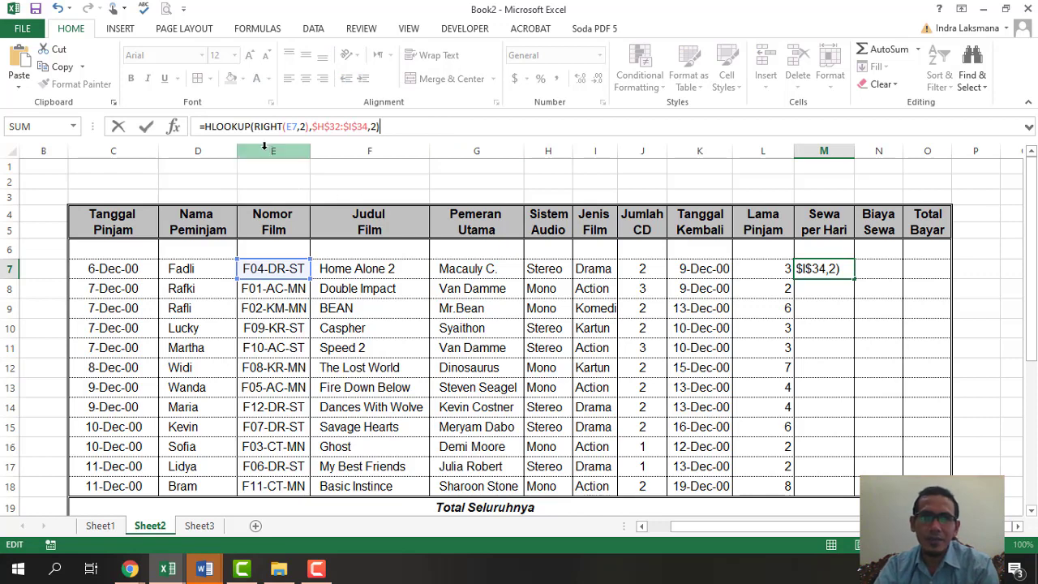
click(377, 126)
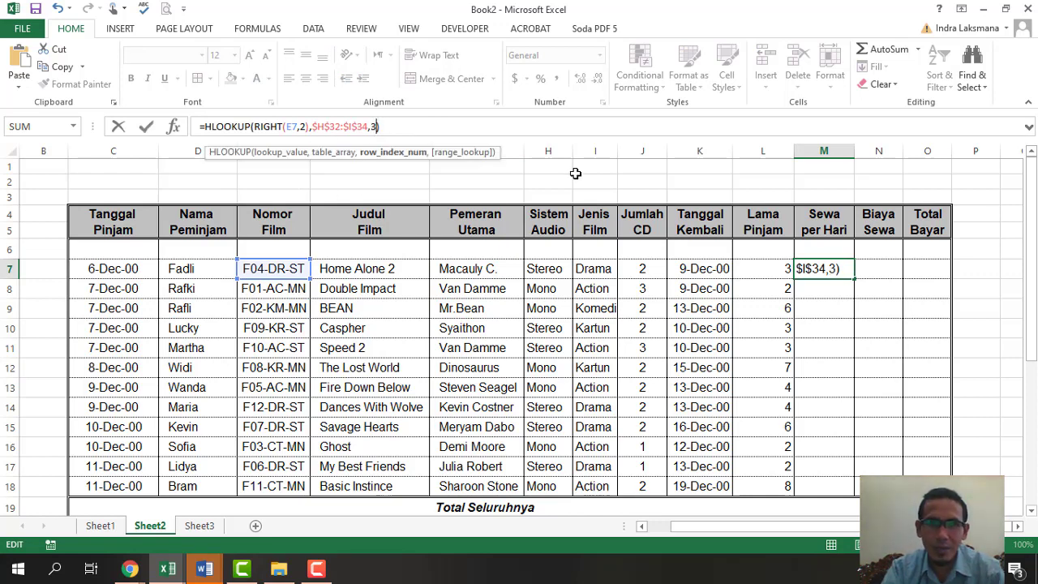
key(Return)
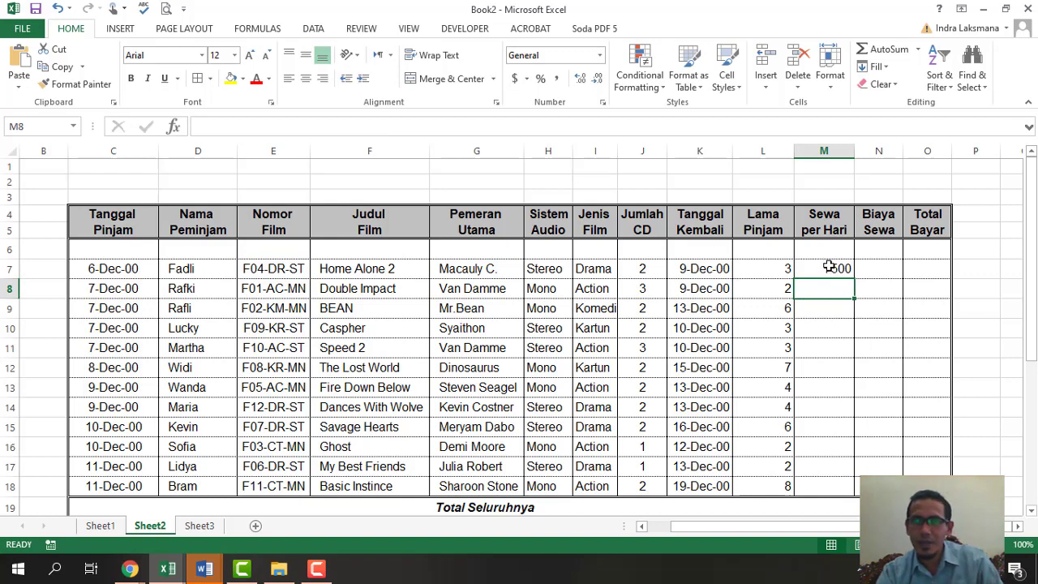
- Fill the daily-rate formula down to M18, showing 7500 or 5000
click(829, 268)
drag(854, 278, 849, 494)
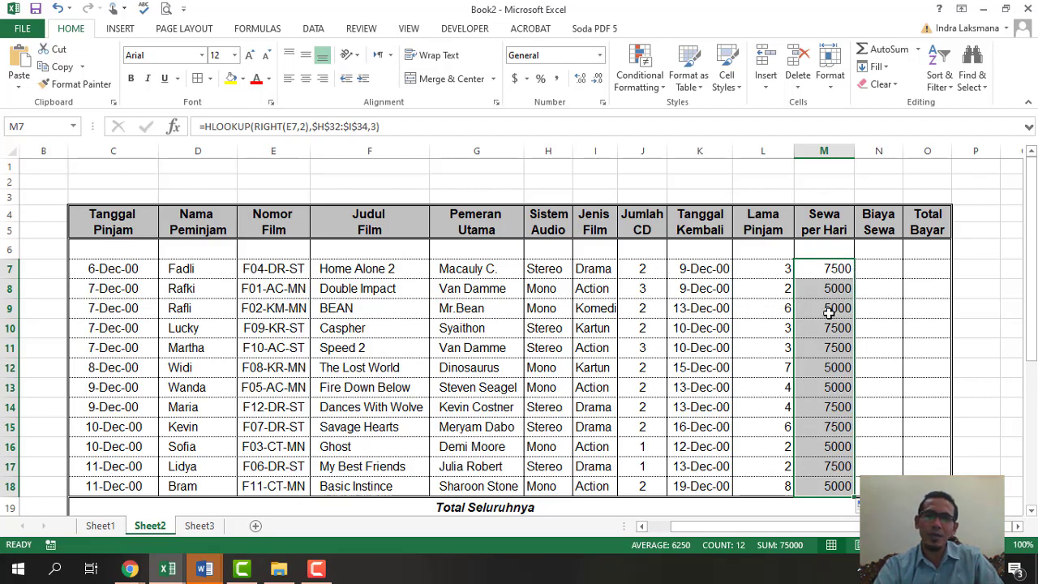
scroll(825, 379, down, 2)
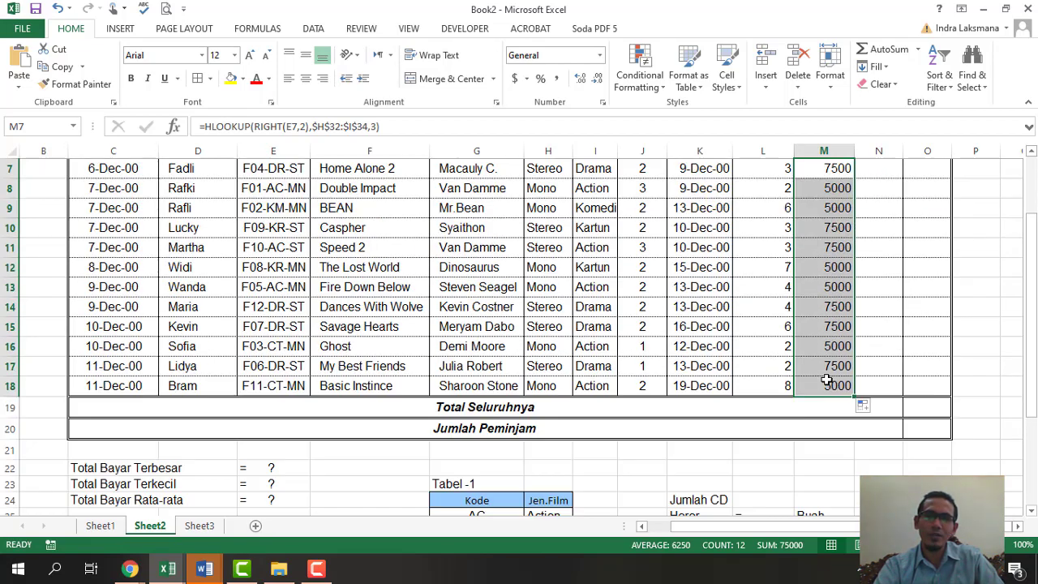
scroll(826, 380, down, 4)
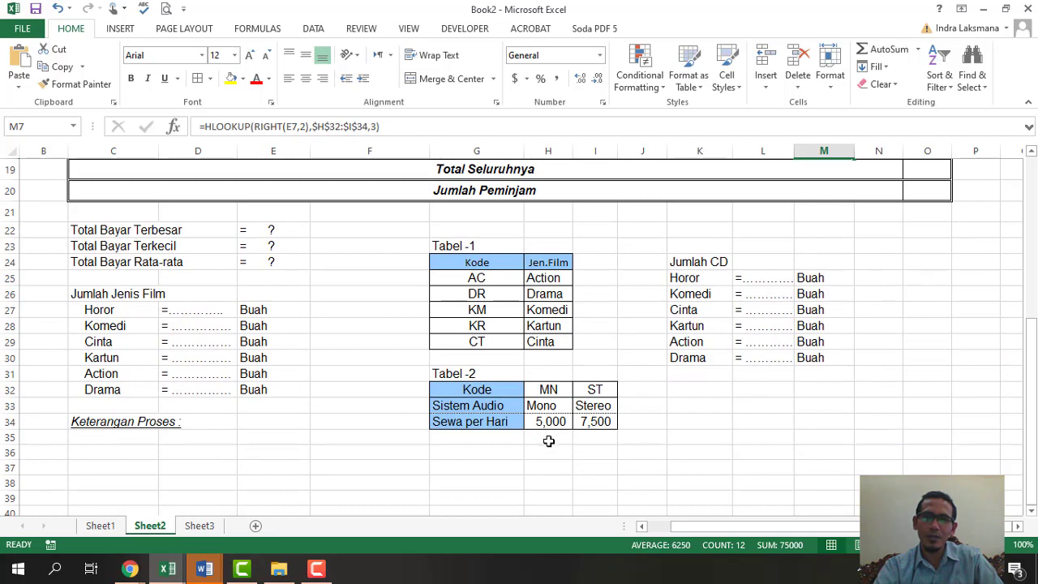
scroll(884, 379, up, 5)
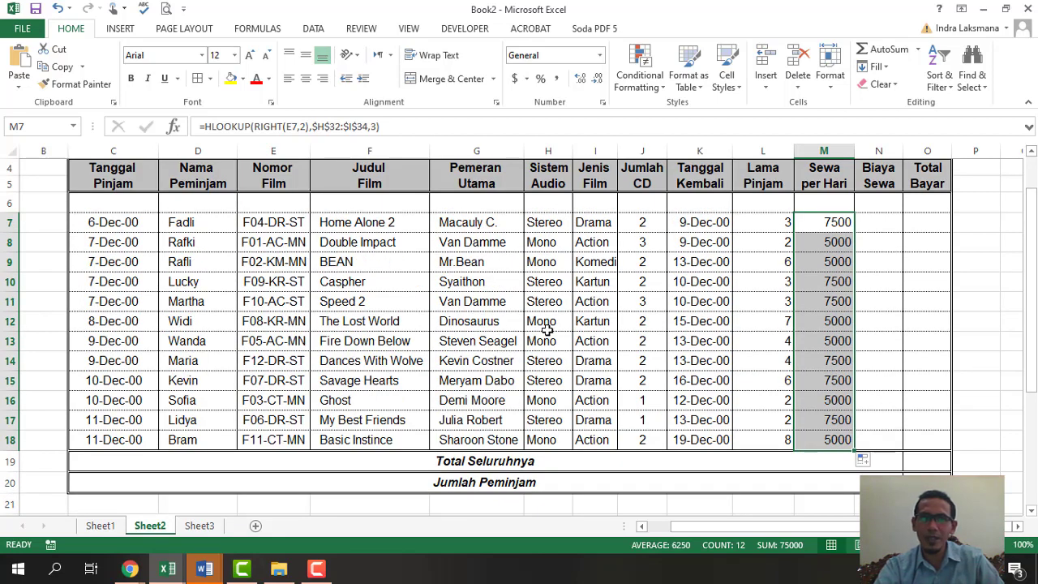
click(884, 222)
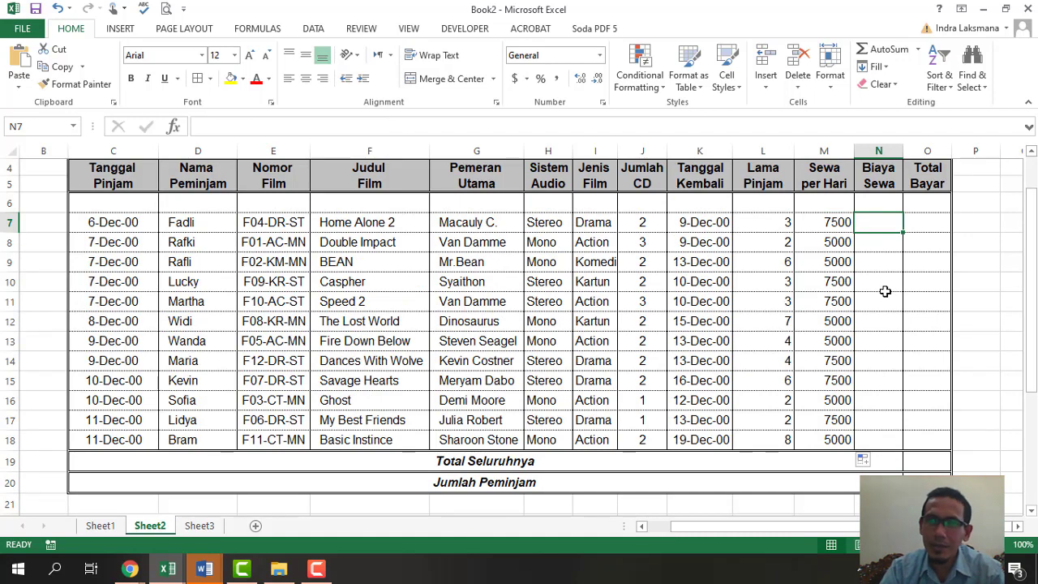
- Enter =M7*L7 in N7 and fill it down to N18 for costs of 10000–45000
text(=M7*)
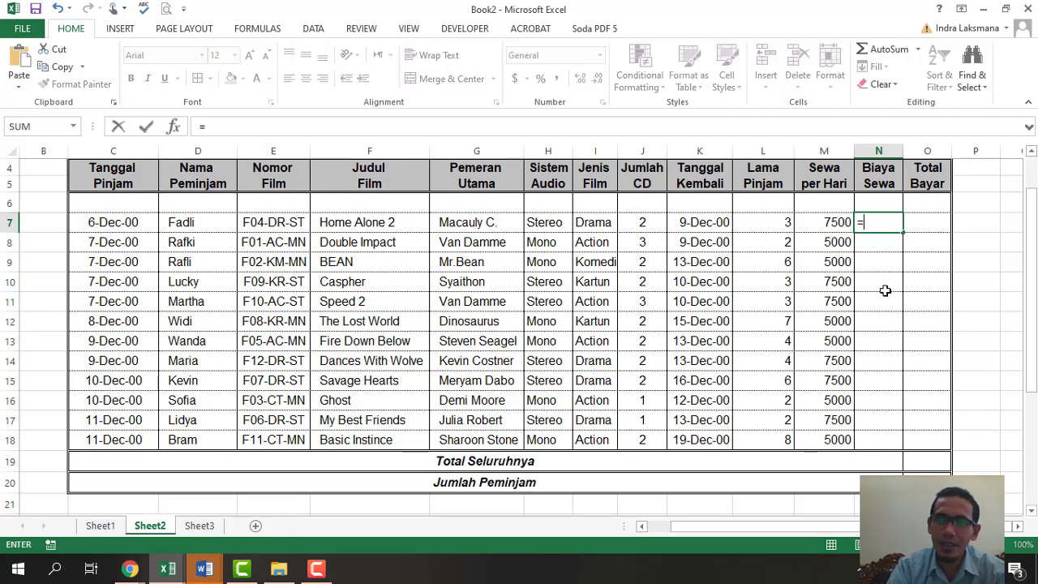
key(Left)
key(Left)
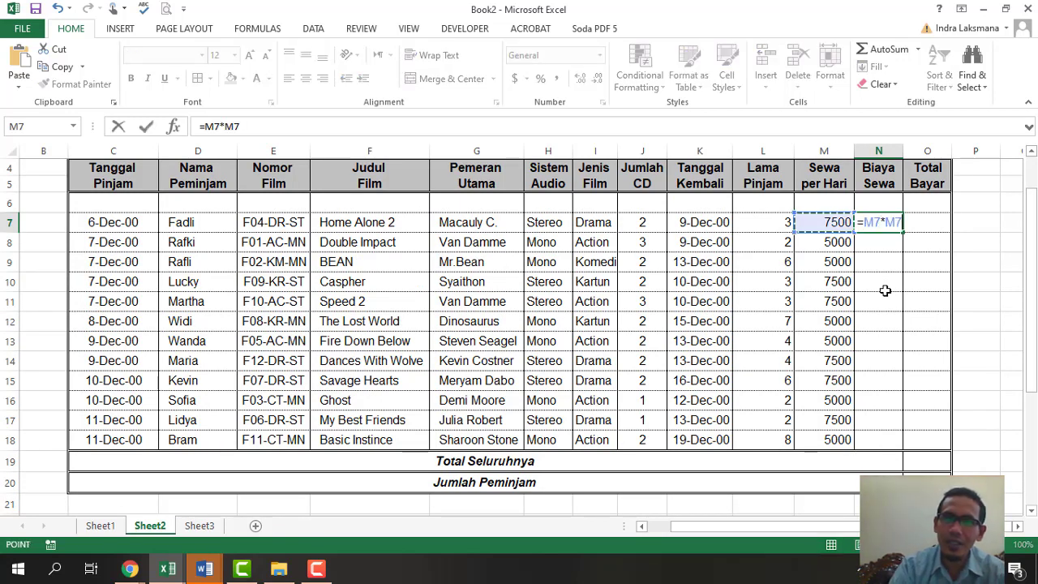
key(Return)
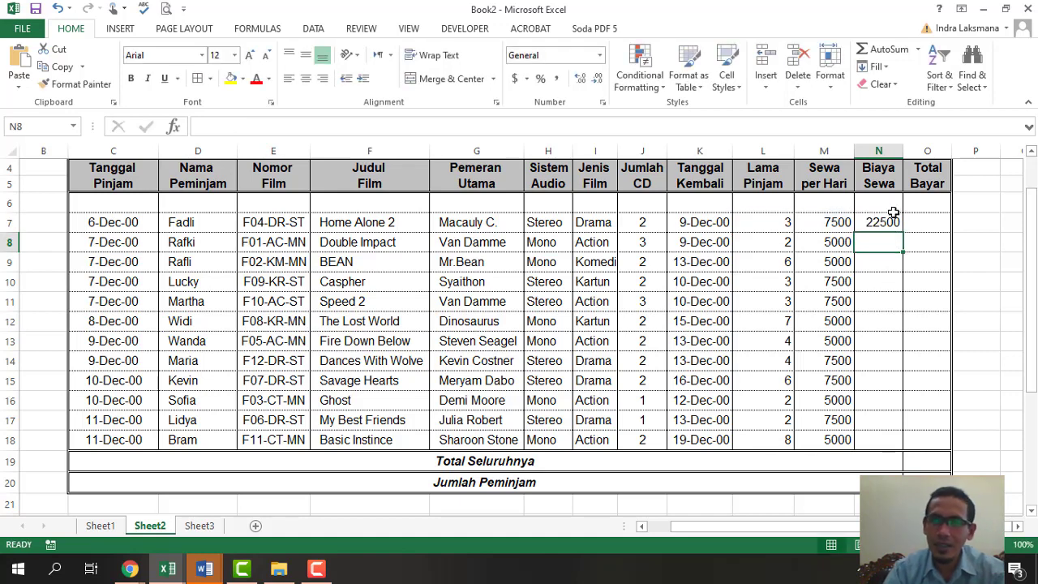
click(887, 222)
drag(902, 232, 897, 446)
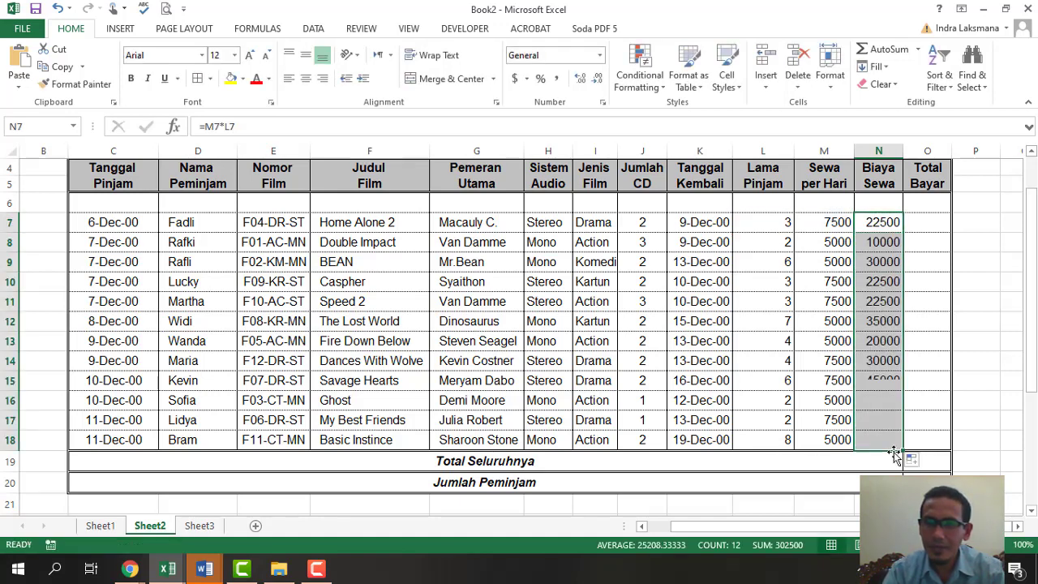
click(929, 226)
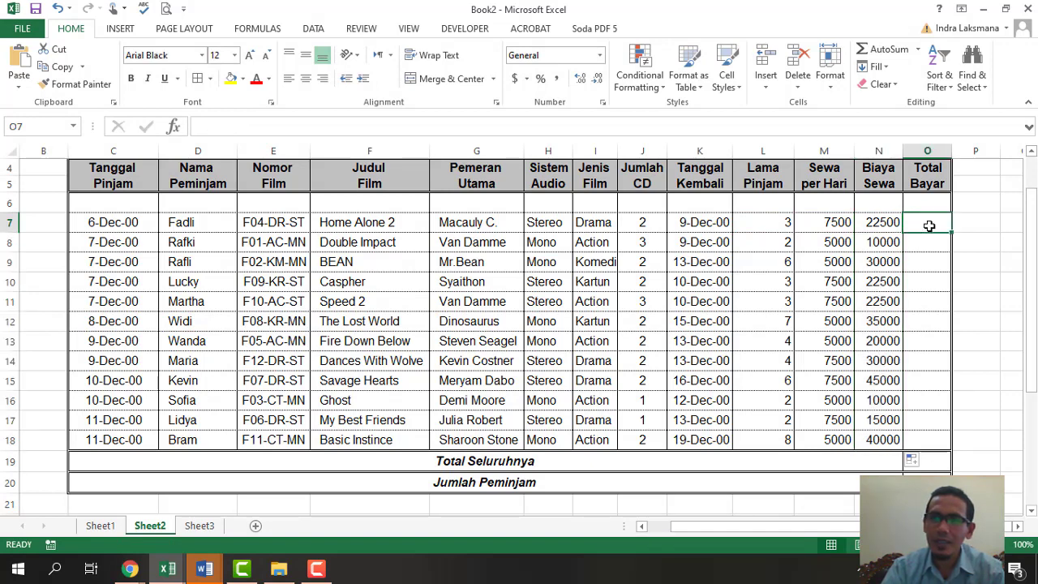
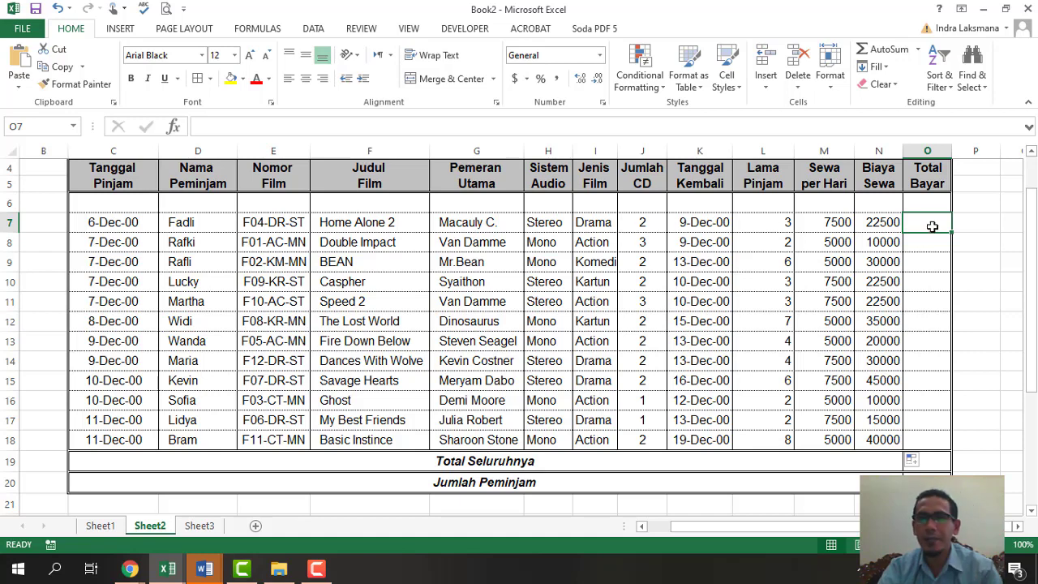
- Enter =N7*J7 in O7 to compute Total Bayar as Biaya Sewa times Jumlah CD
text(=)
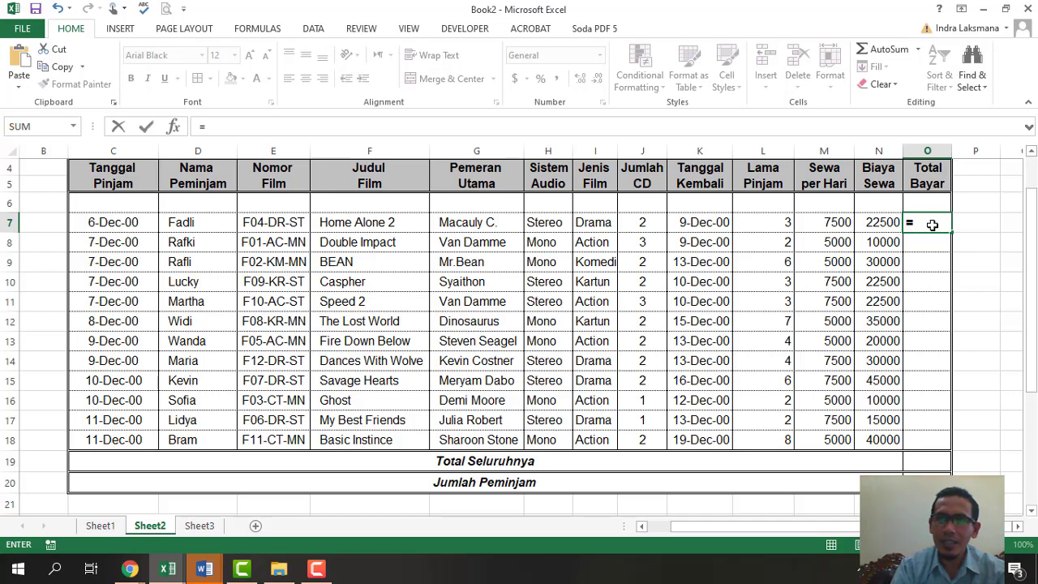
key(Left)
text(*)
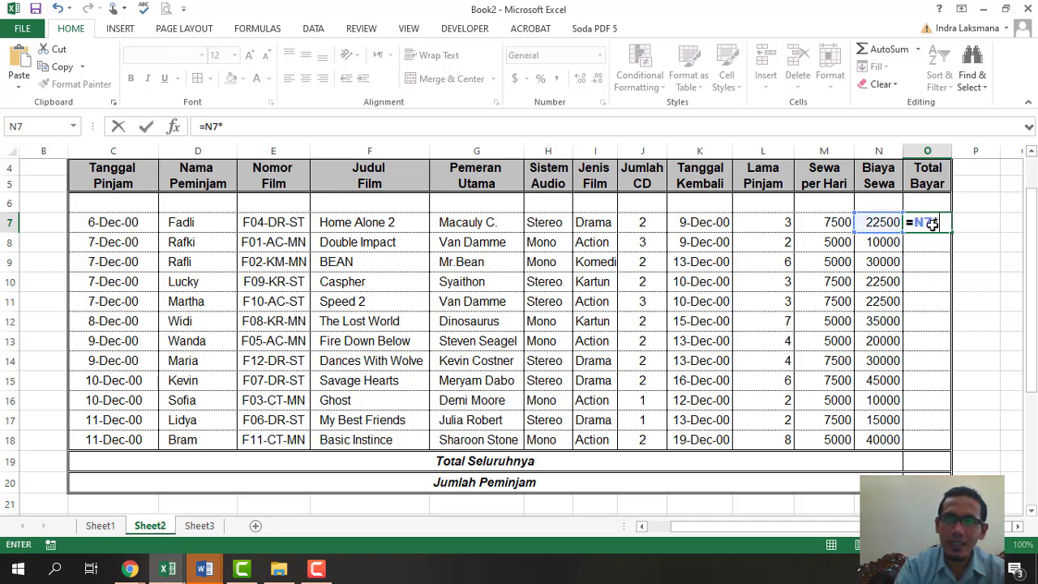
key(Left)
key(Left)
key(Left)
key(Left)
key(Left)
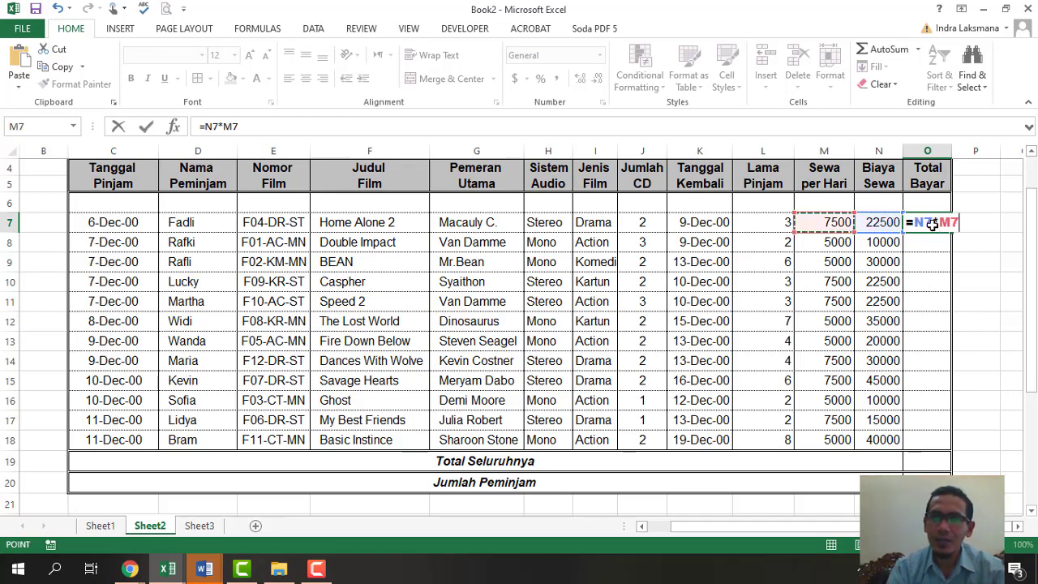
key(Return)
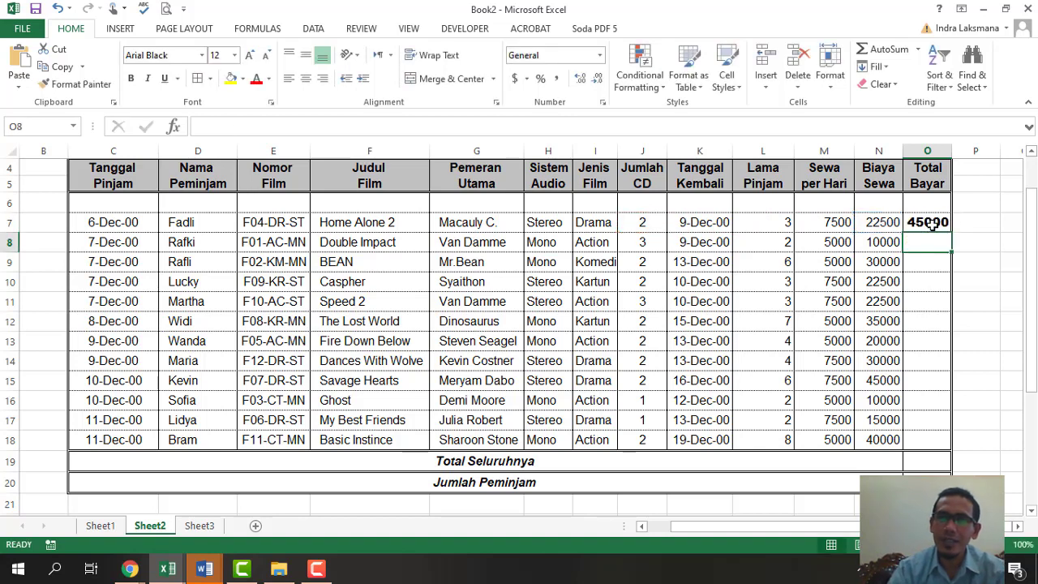
- Set the font of cell O7 to Tahoma
click(935, 221)
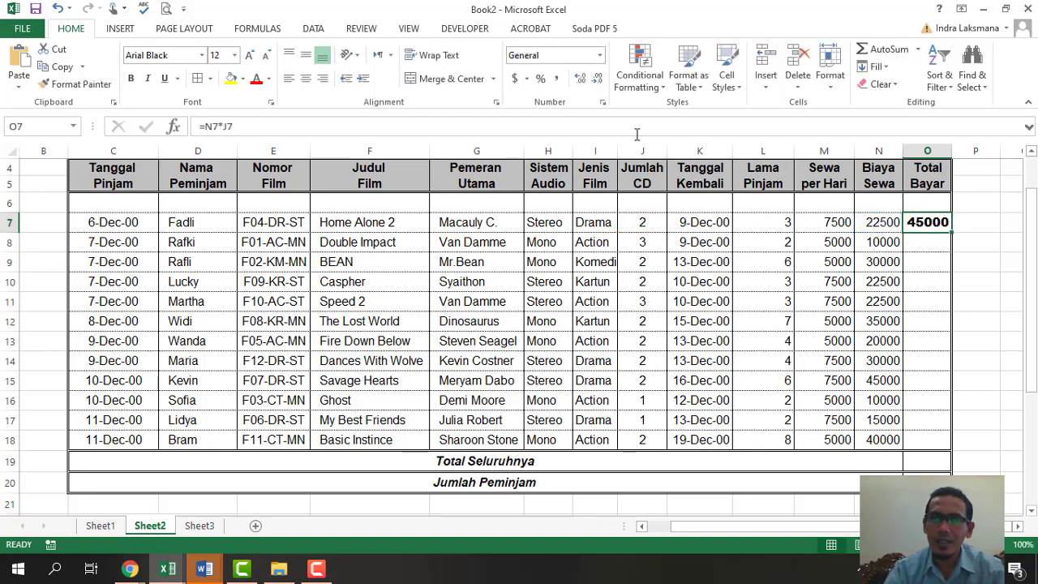
click(235, 56)
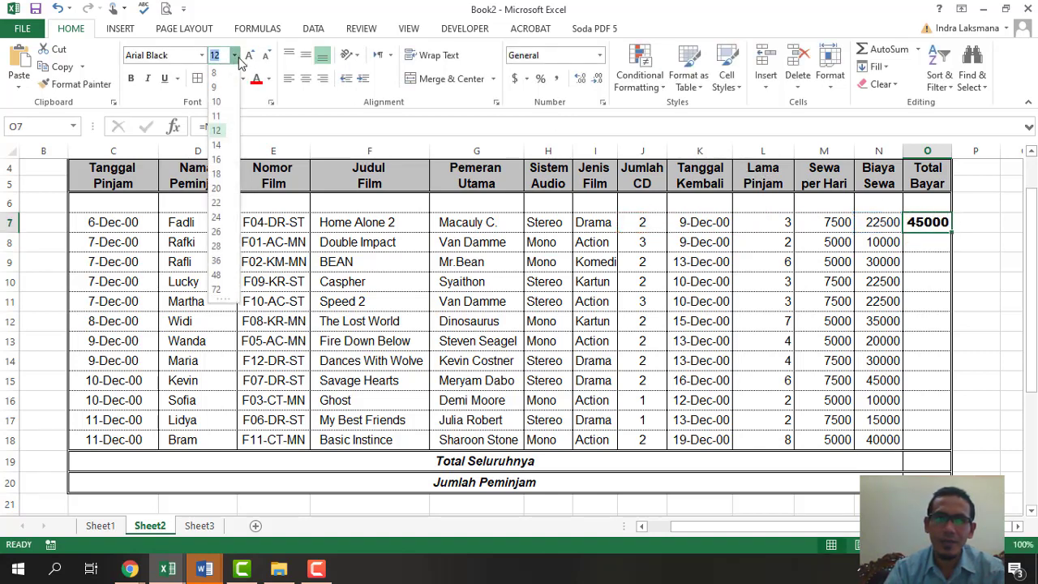
click(930, 308)
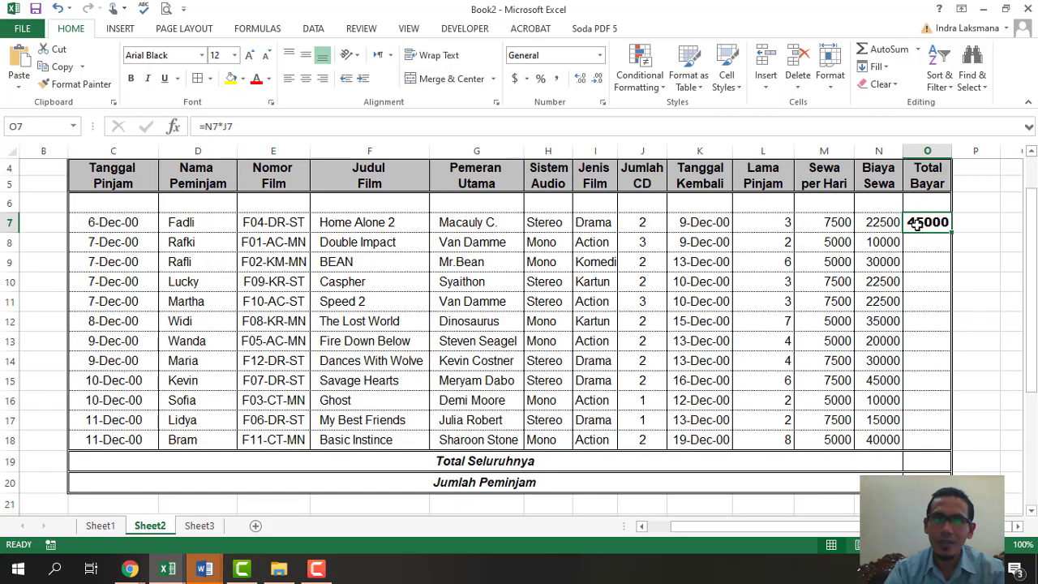
click(881, 224)
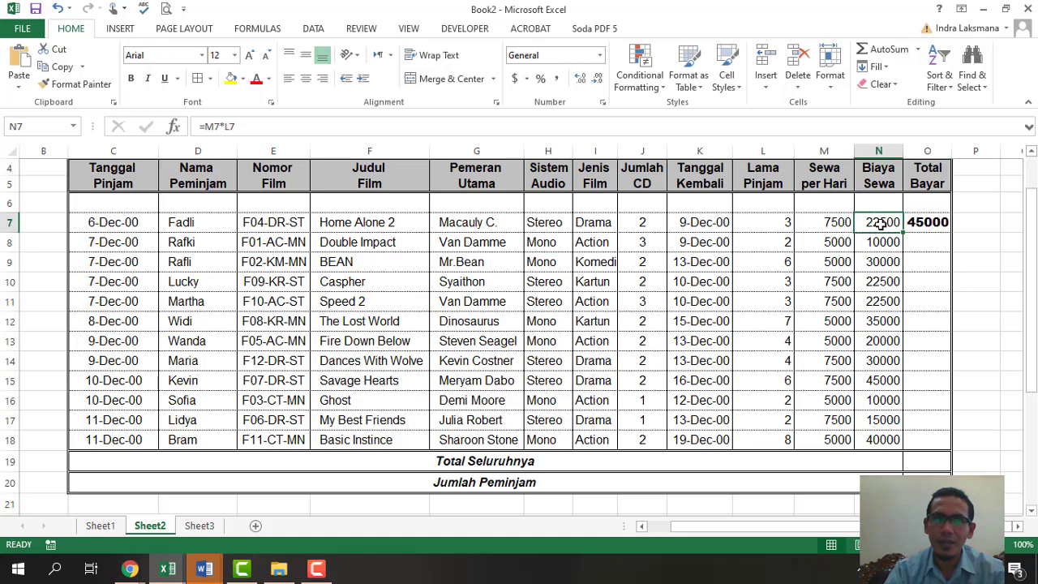
click(931, 220)
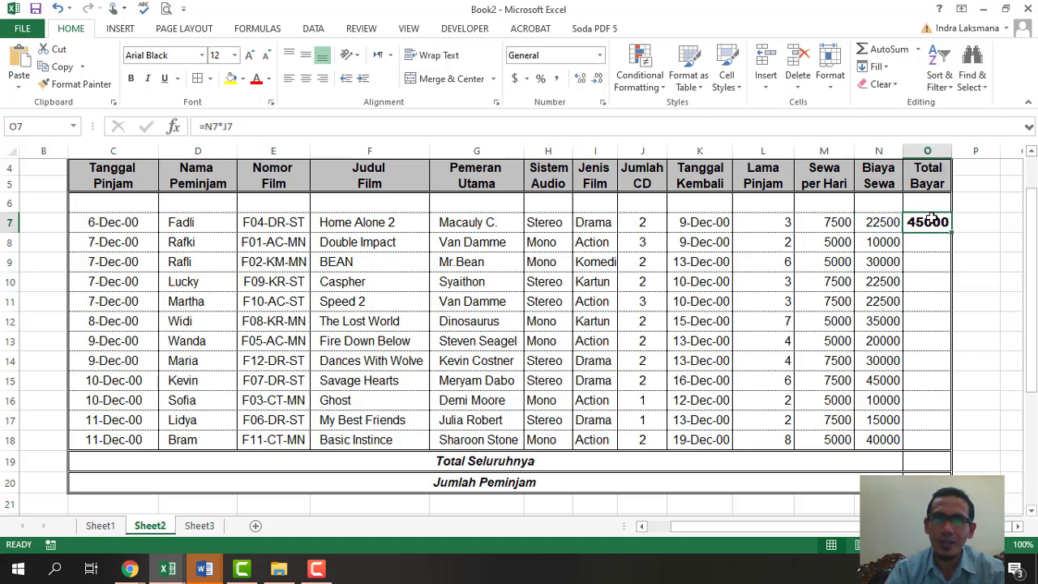
click(956, 287)
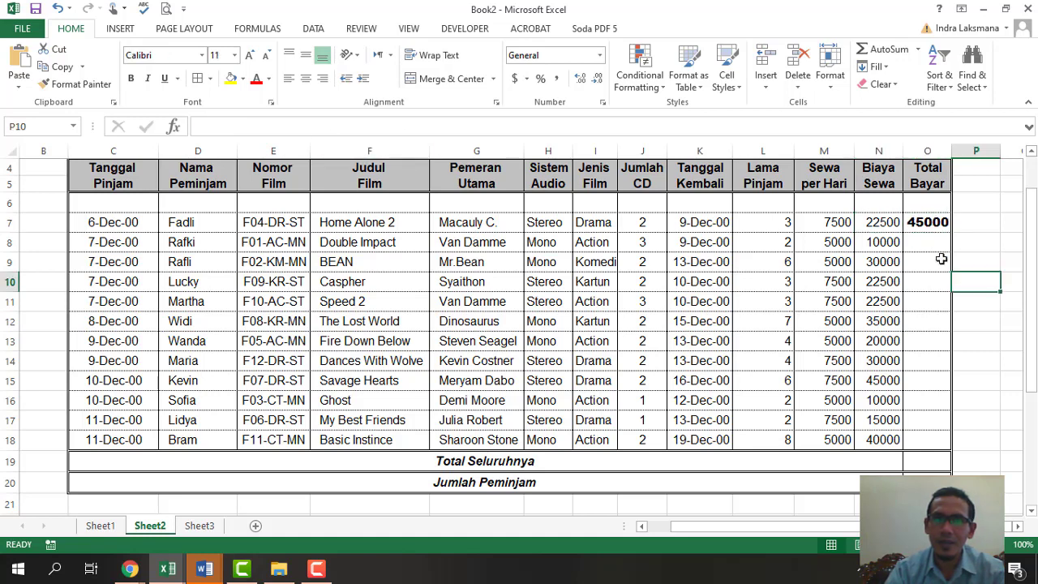
click(921, 227)
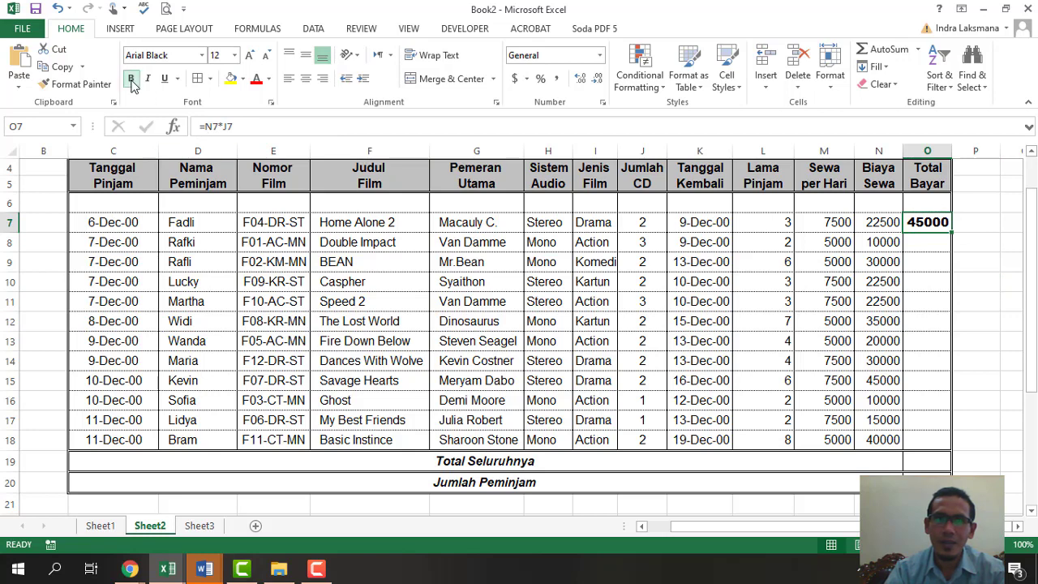
click(193, 55)
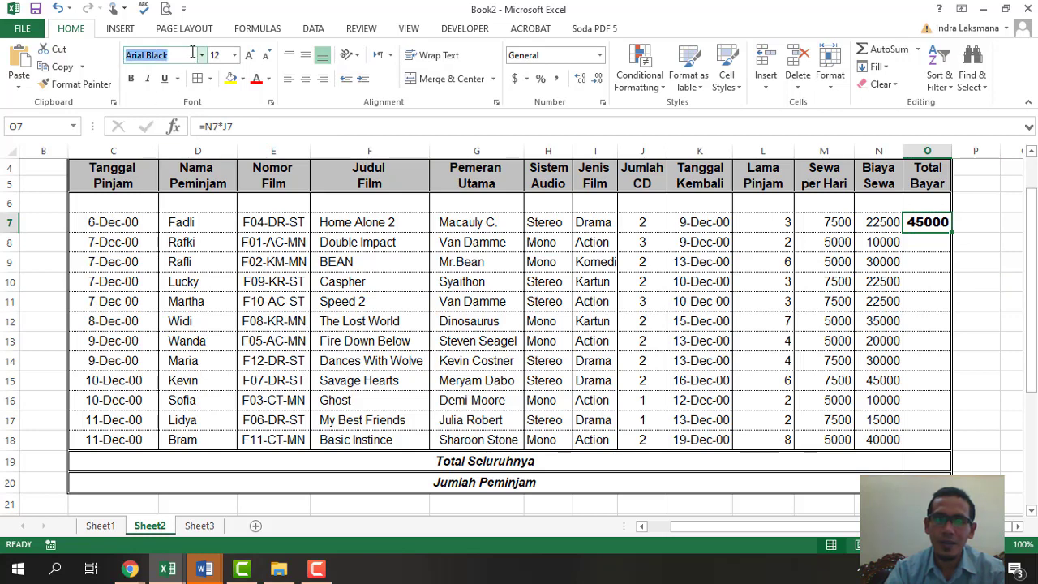
text(Tahoma)
key(Return)
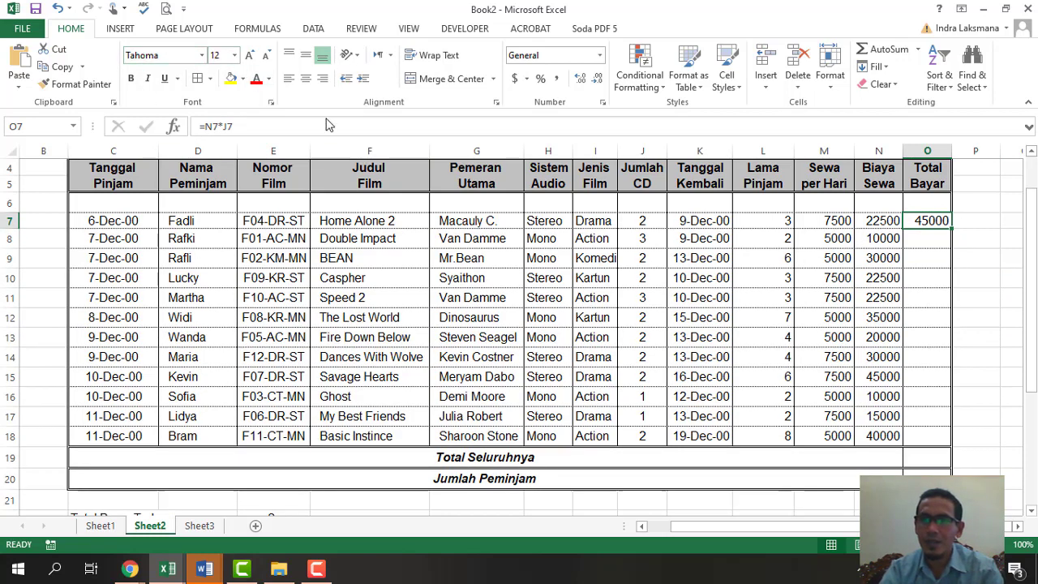
- Fill the Total Bayar formula down to O18, giving 45000 to 80000
click(916, 258)
click(927, 221)
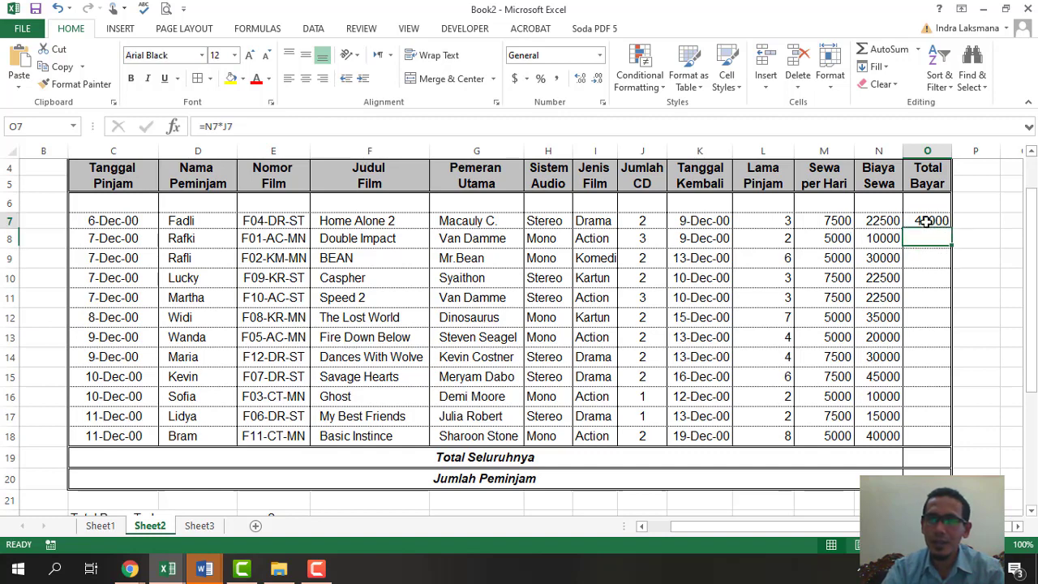
drag(952, 227, 955, 437)
click(991, 332)
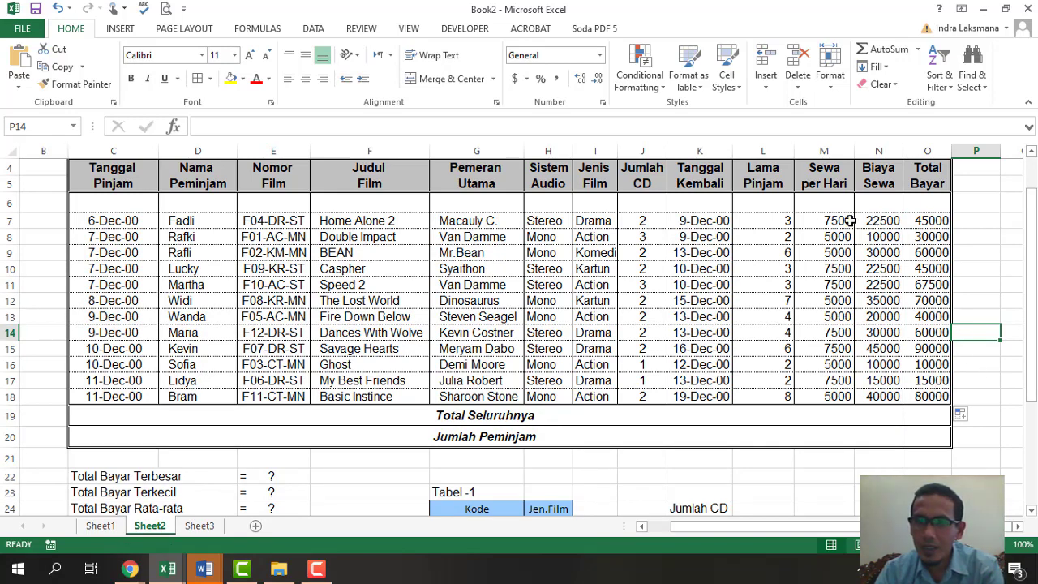
- Format M7:O18 as Number with a 1000 separator and 0 decimal places
drag(838, 220, 928, 396)
click(879, 343)
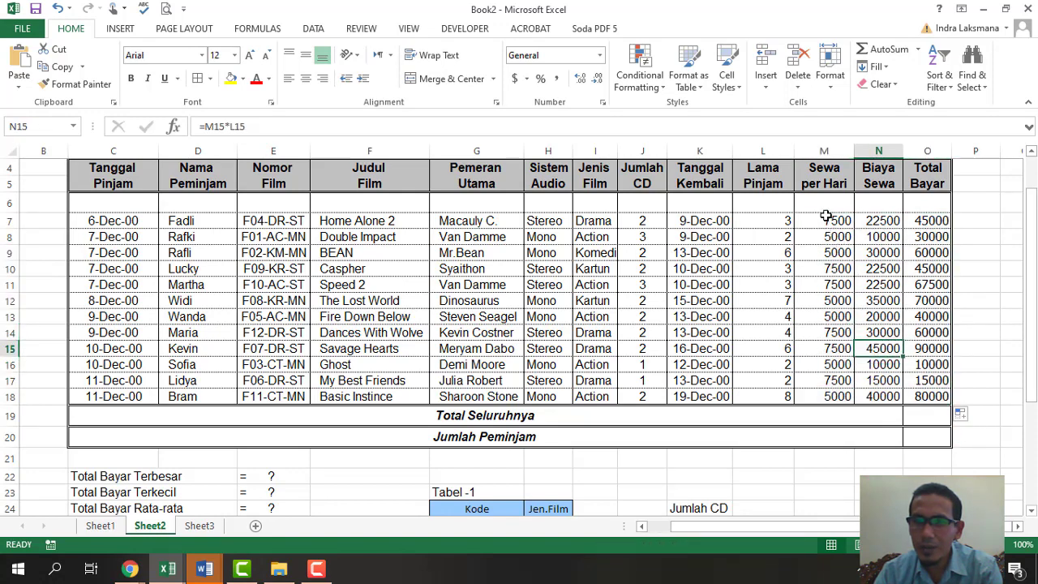
drag(826, 216, 923, 396)
right_click(894, 369)
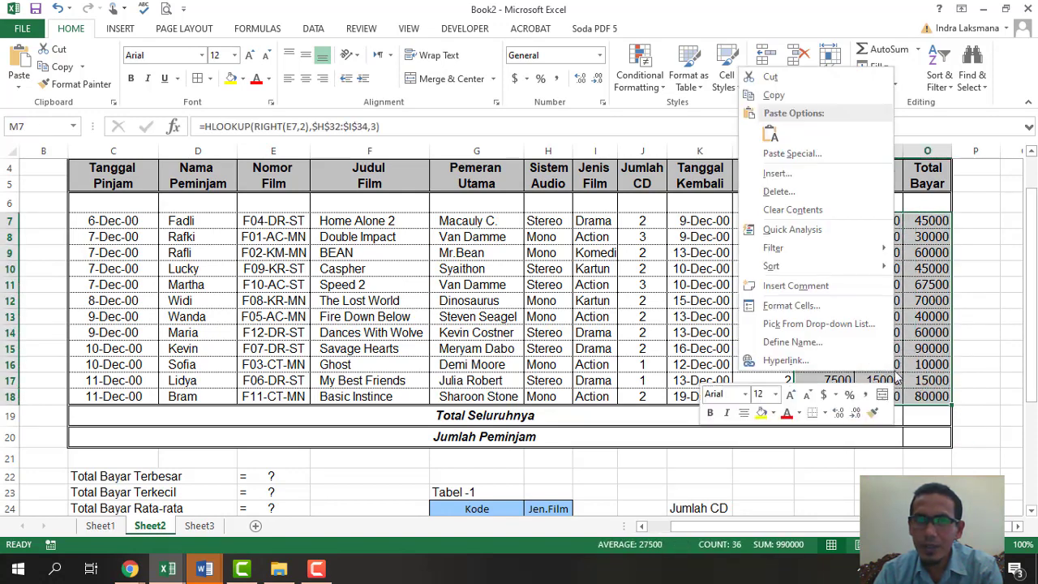
click(782, 307)
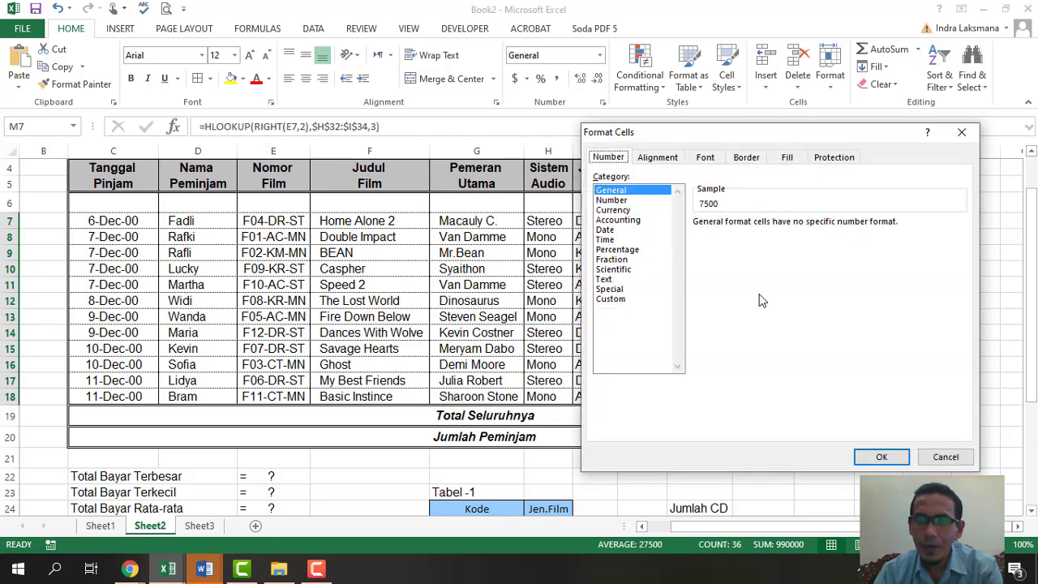
click(613, 191)
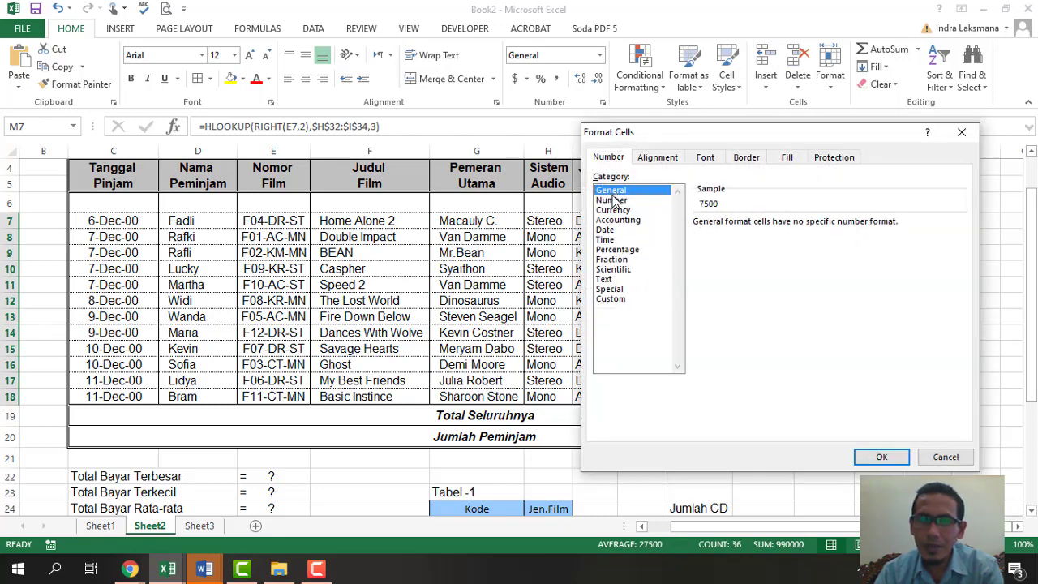
click(613, 201)
click(702, 243)
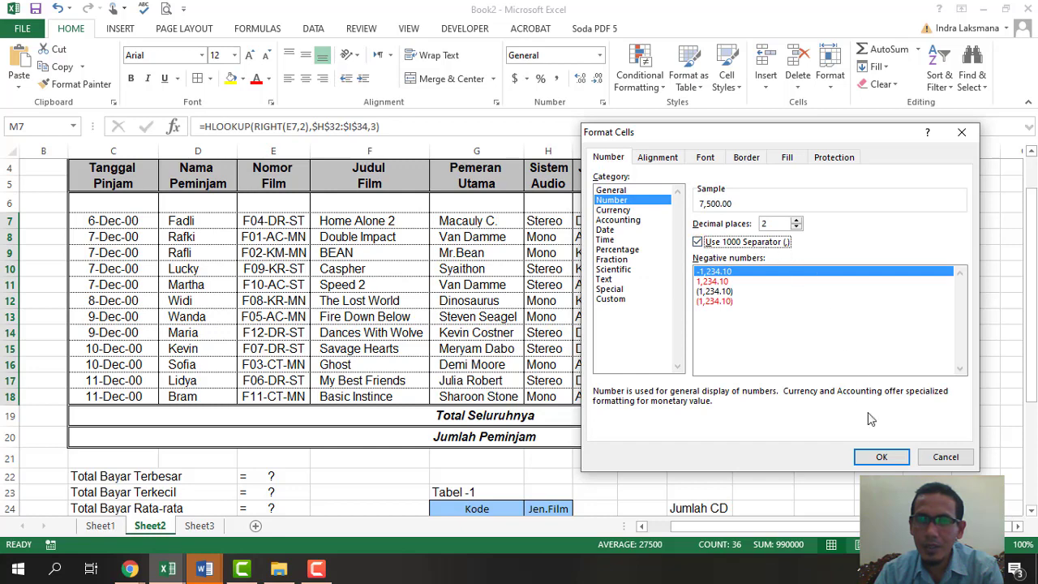
click(795, 228)
click(796, 228)
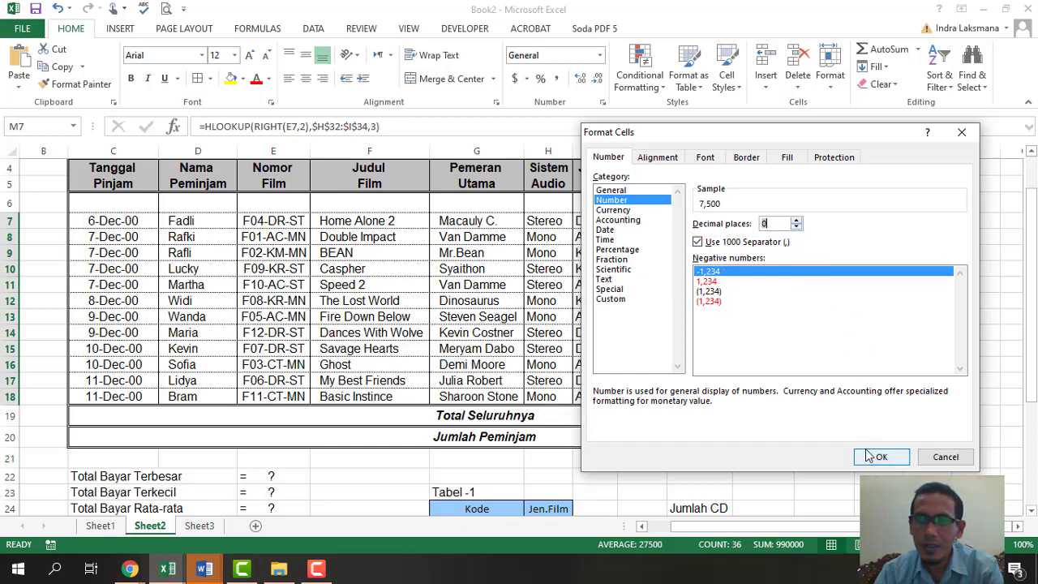
click(876, 457)
click(967, 345)
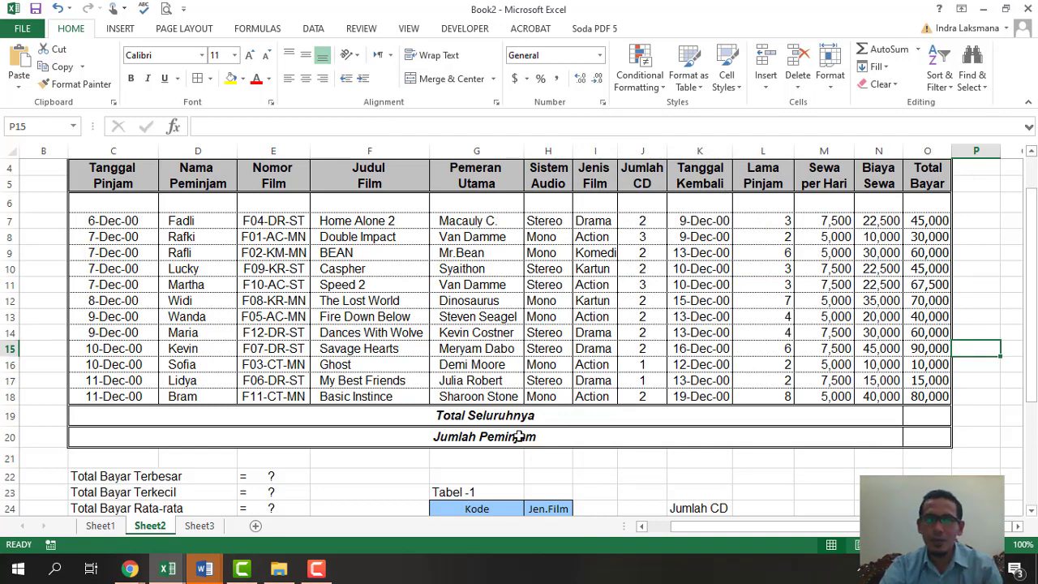
- Enter =SUM(O7:O18) in O19 for a Total Seluruhnya of 612,500
click(931, 418)
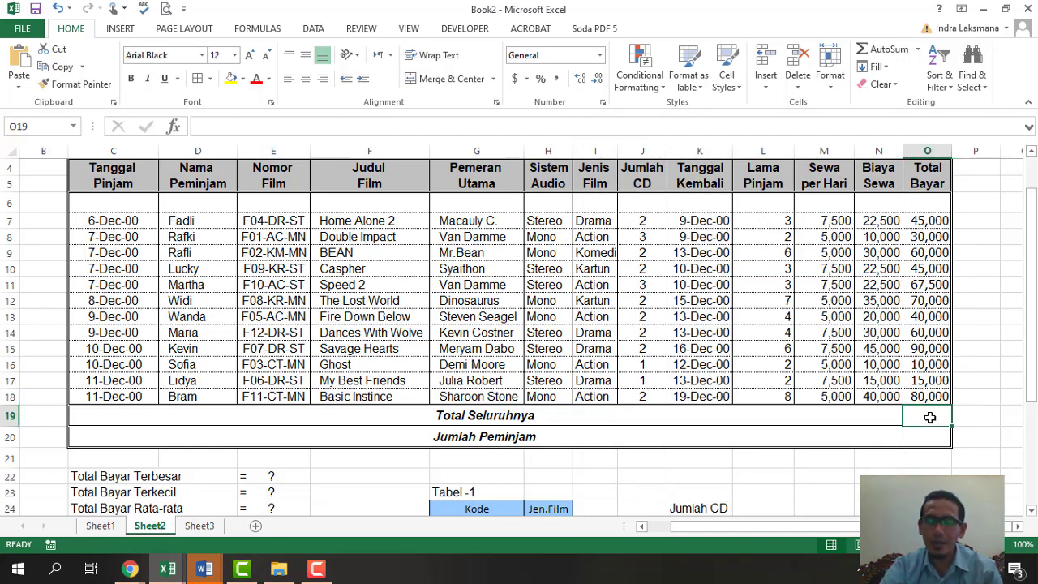
text(=)
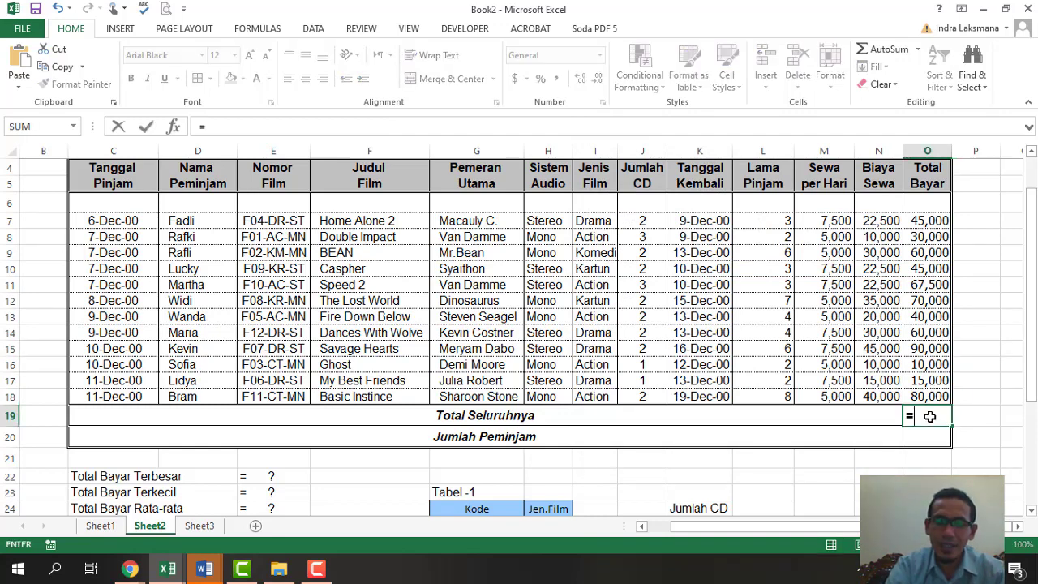
text(som)
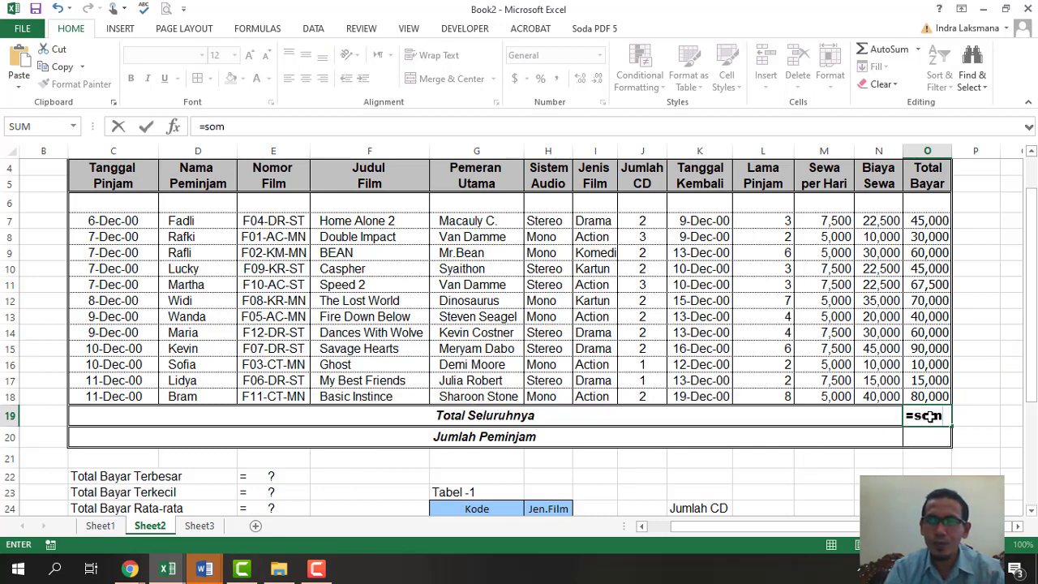
key(BackSpace)
key(BackSpace)
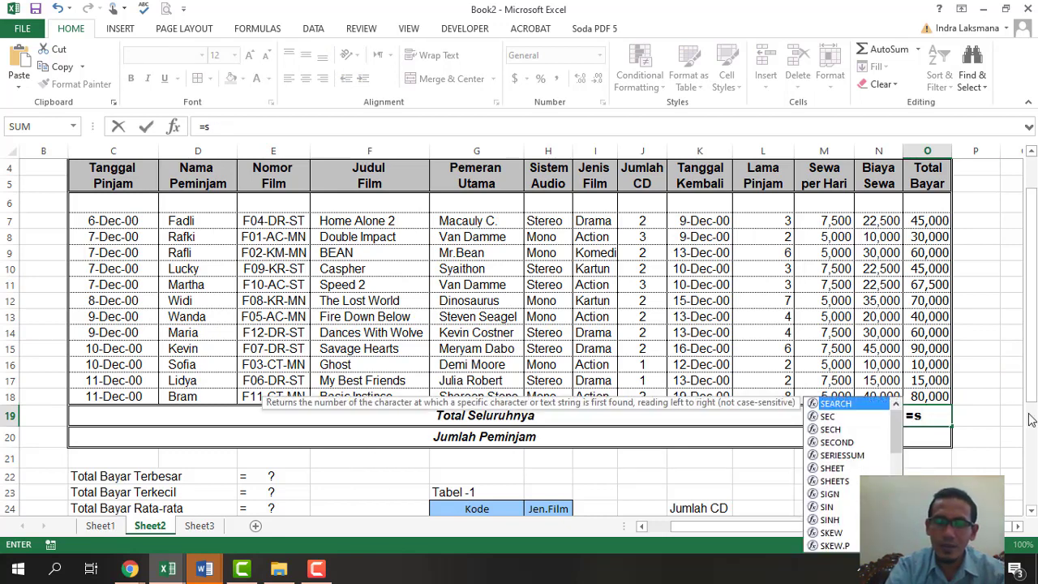
text(um)
key(Tab)
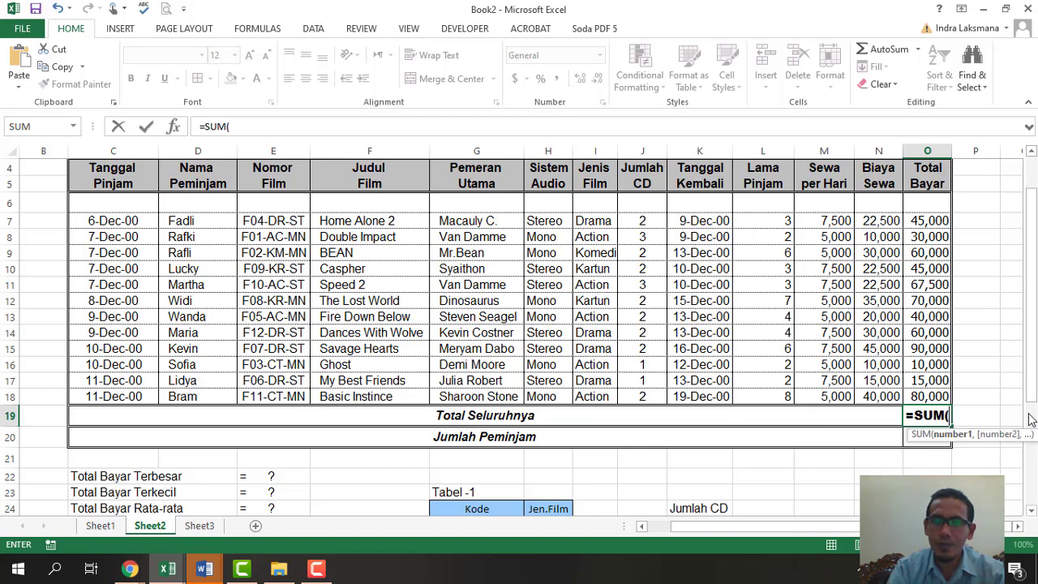
key(Up)
key(shift+Up)
key(shift+Up)
key(shift+Up)
key(shift+Up)
key(shift+Up)
key(shift+Up)
key(shift+Up)
key(shift+Up)
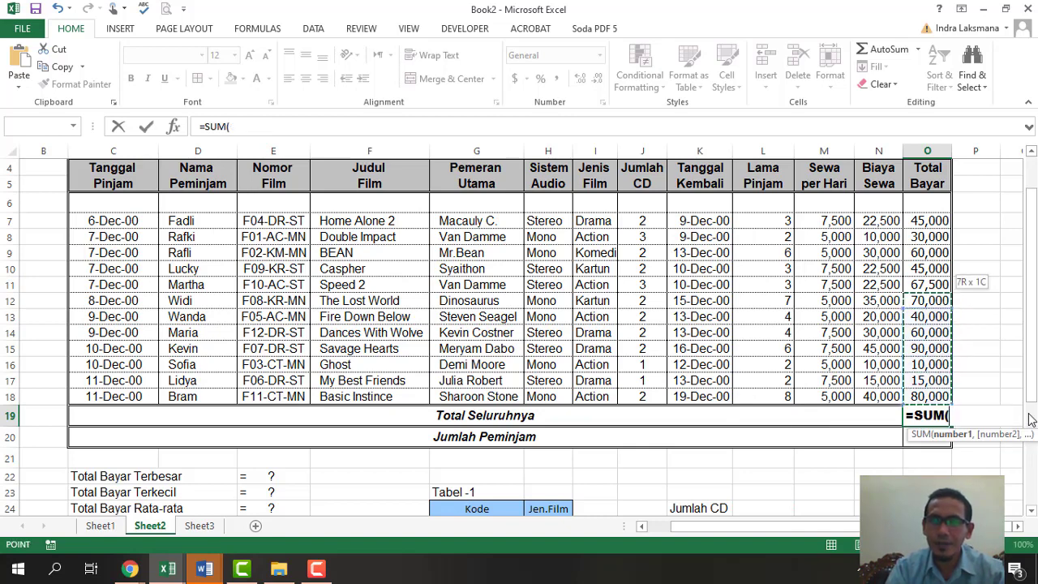
key(shift+Up)
key(shift+Up)
key(shift+Up)
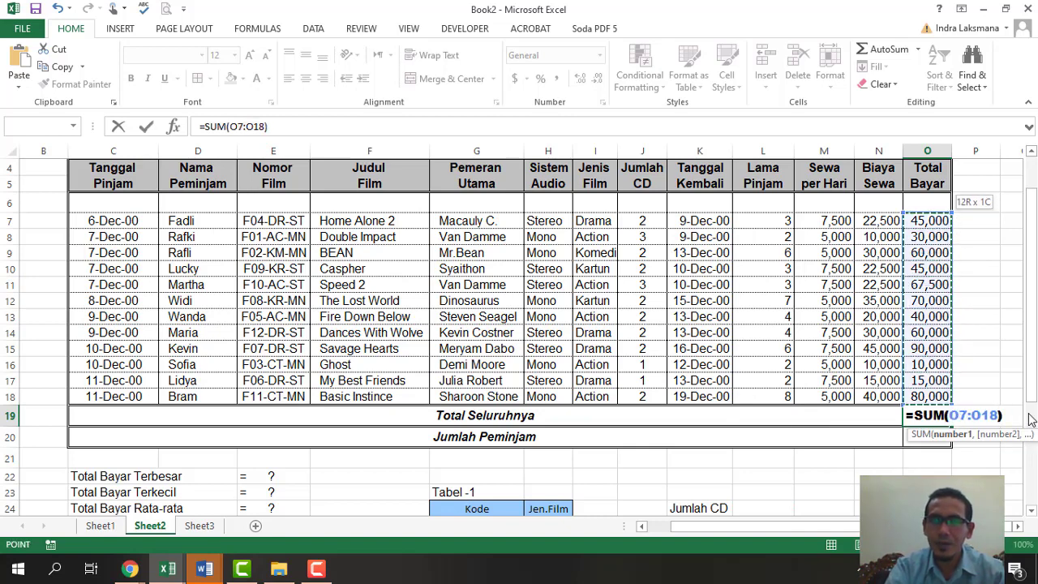
text())
key(Return)
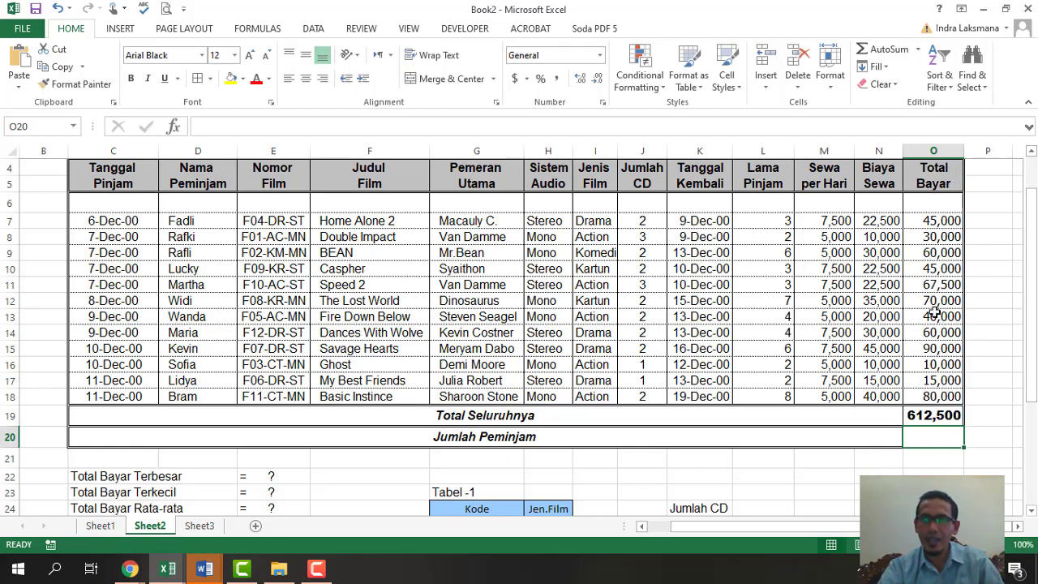
drag(941, 221, 941, 395)
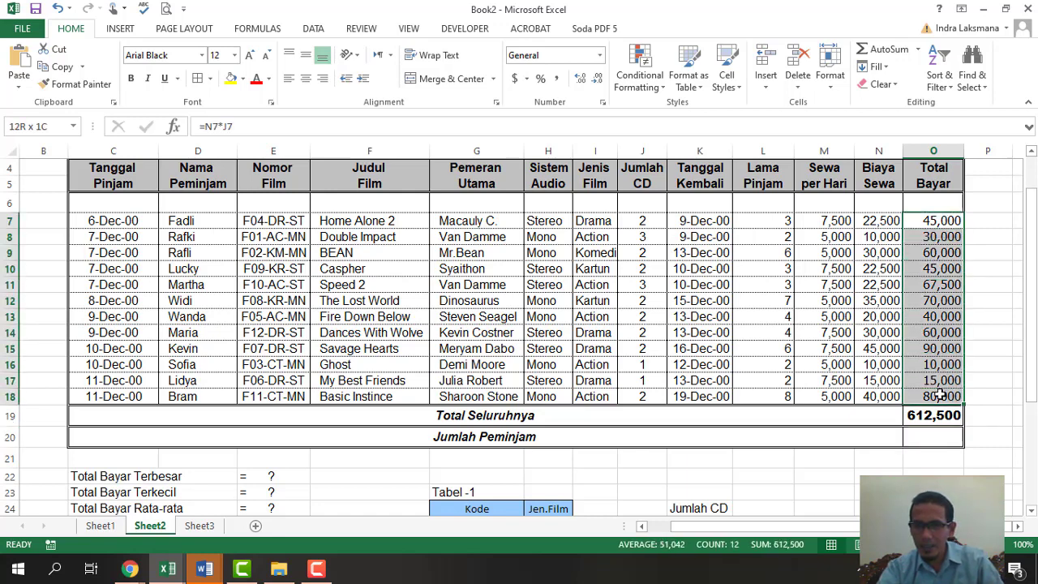
- Enter =COUNTA(O7:O18) in O20 so Jumlah Peminjam shows 12 renters
click(931, 439)
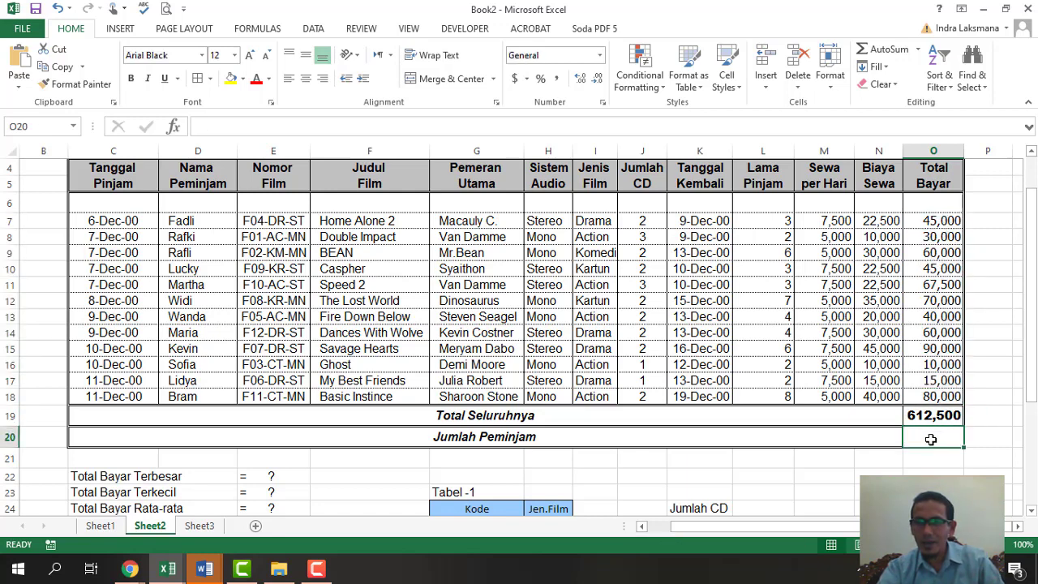
text(=)
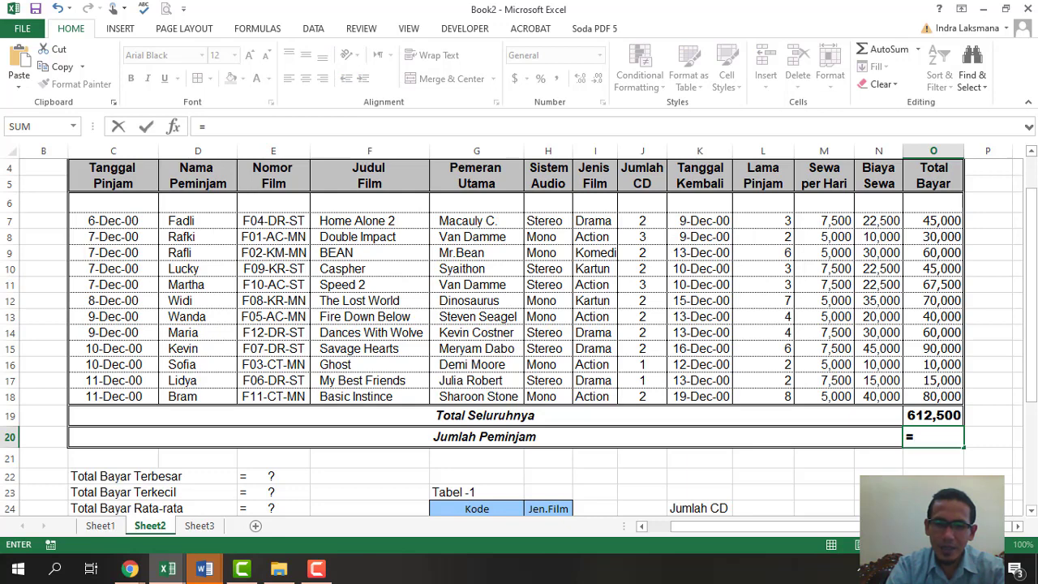
text(counta)
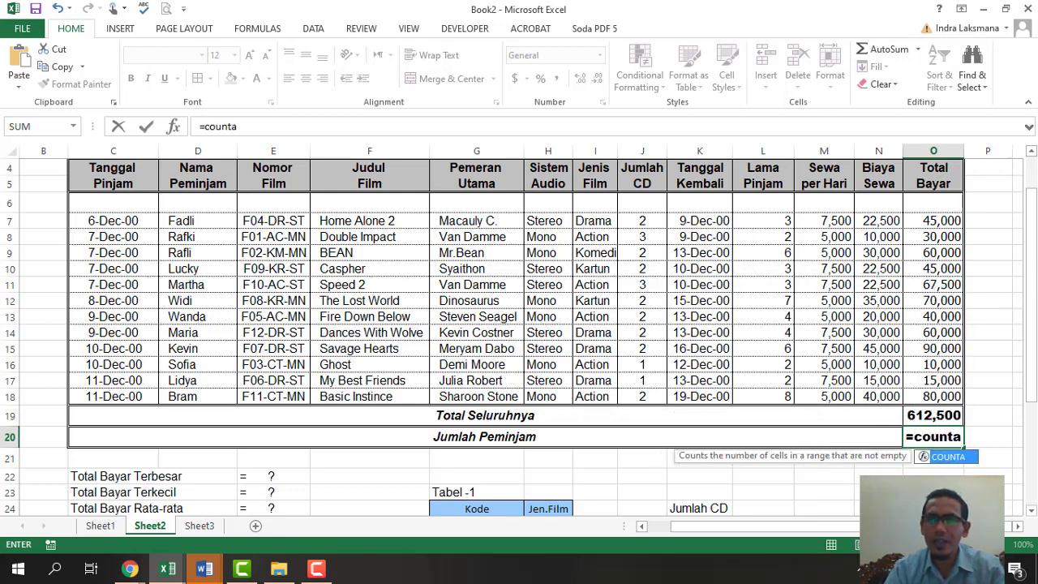
key(Tab)
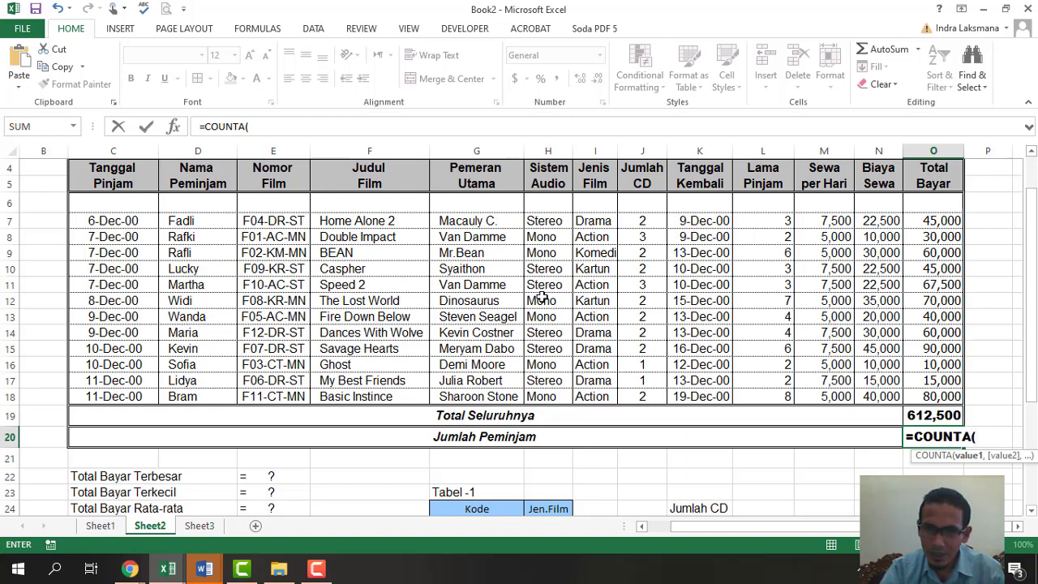
drag(925, 221, 938, 395)
text())
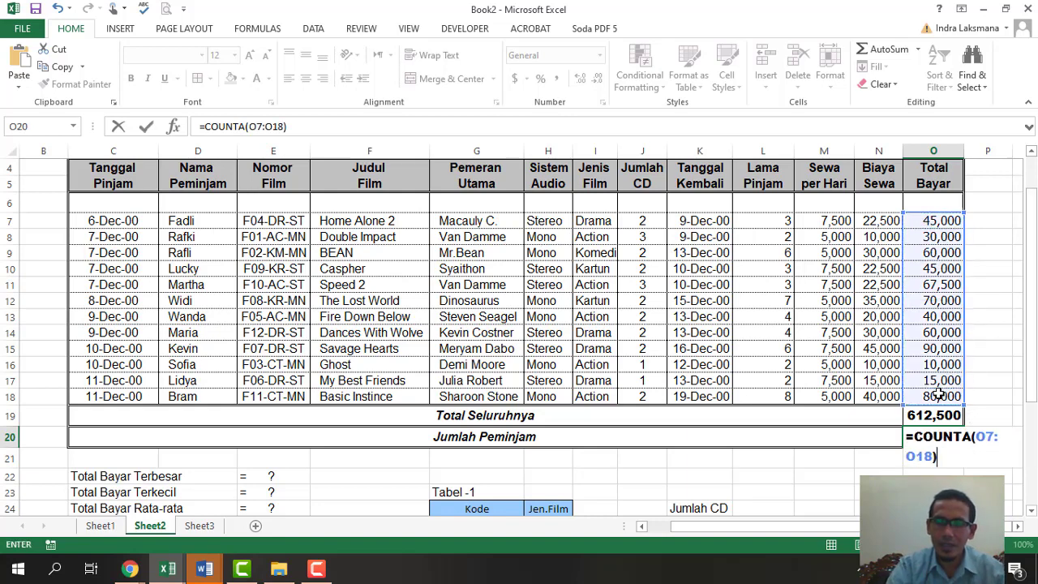
key(Return)
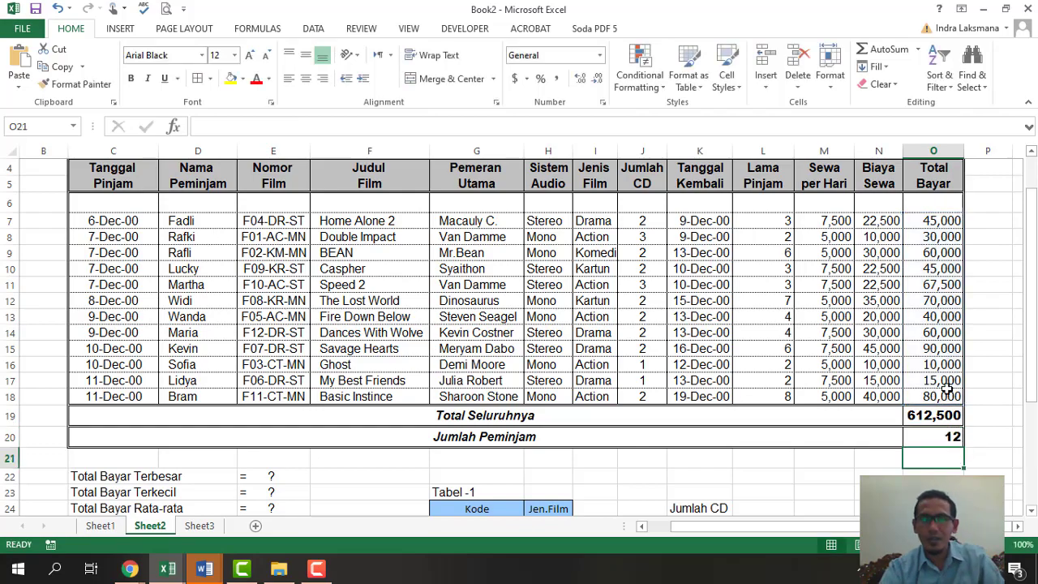
scroll(952, 435, down, 2)
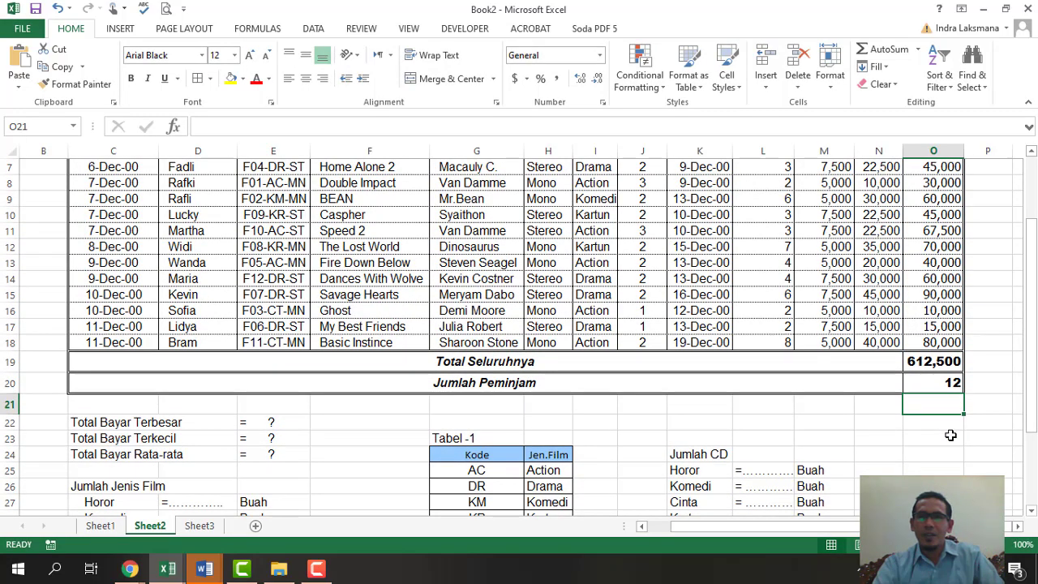
click(929, 424)
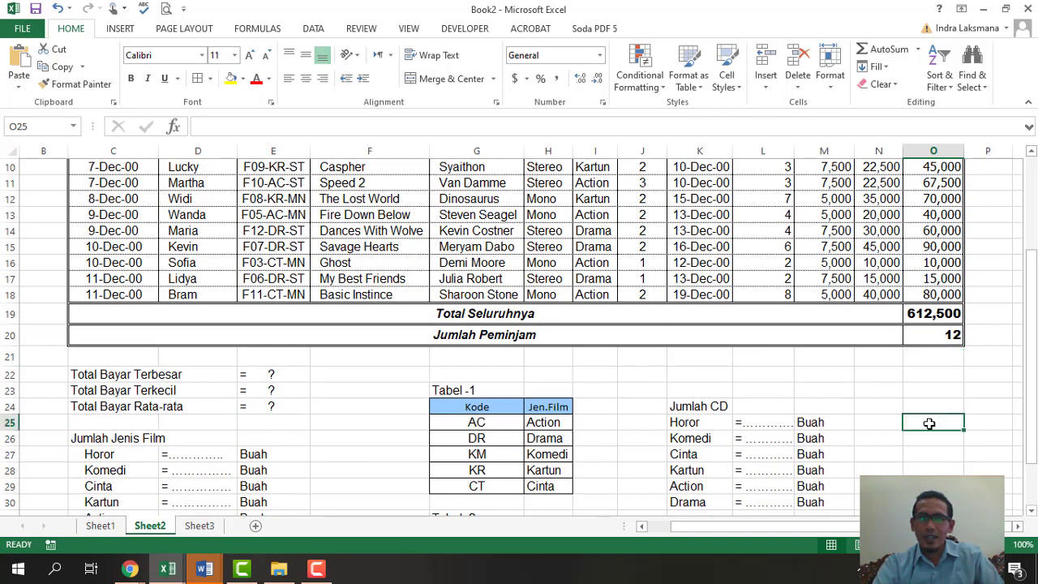
click(762, 425)
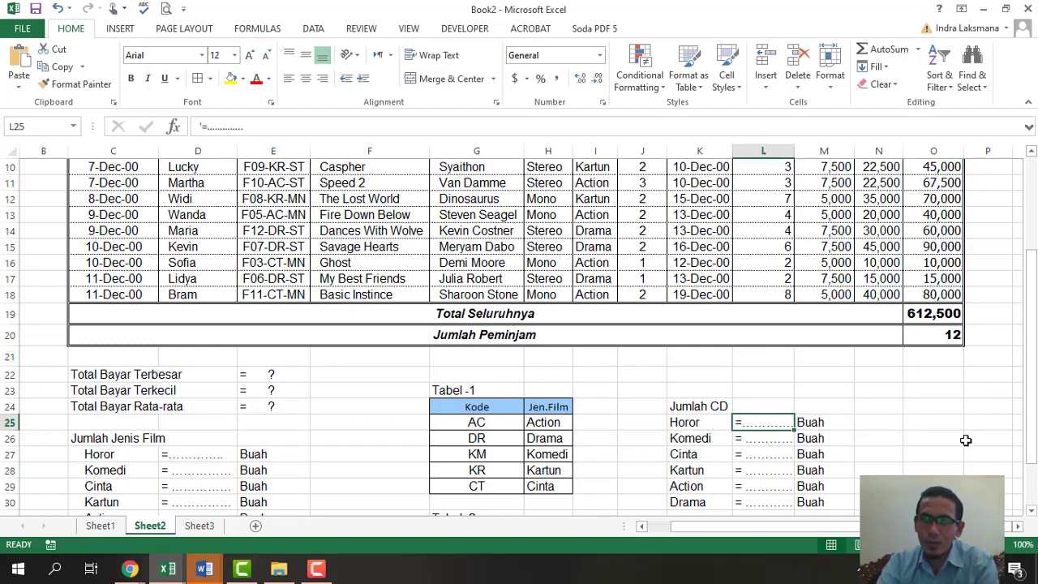
scroll(971, 456, up, 2)
scroll(971, 457, down, 2)
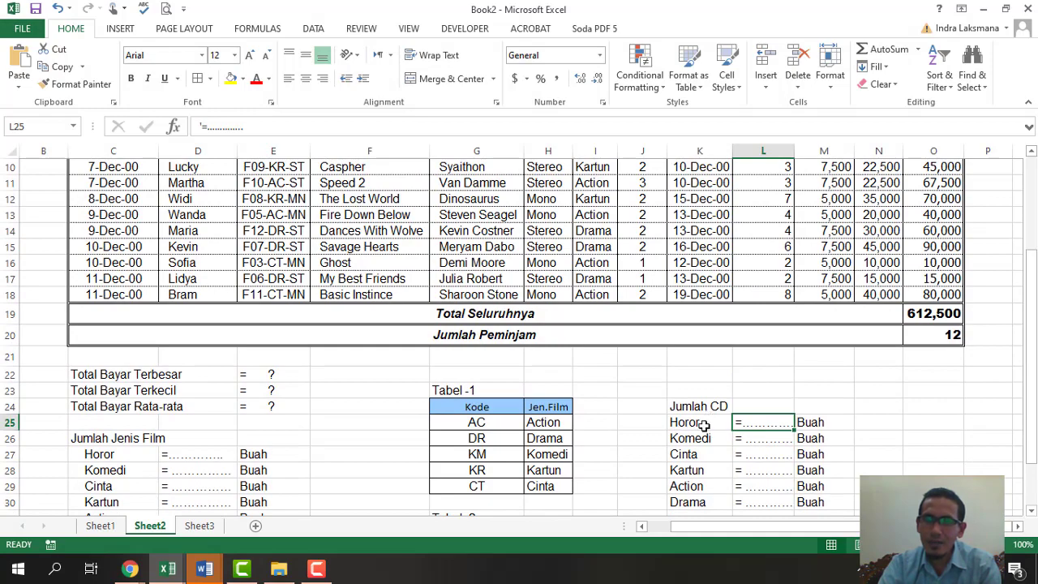
scroll(826, 440, up, 2)
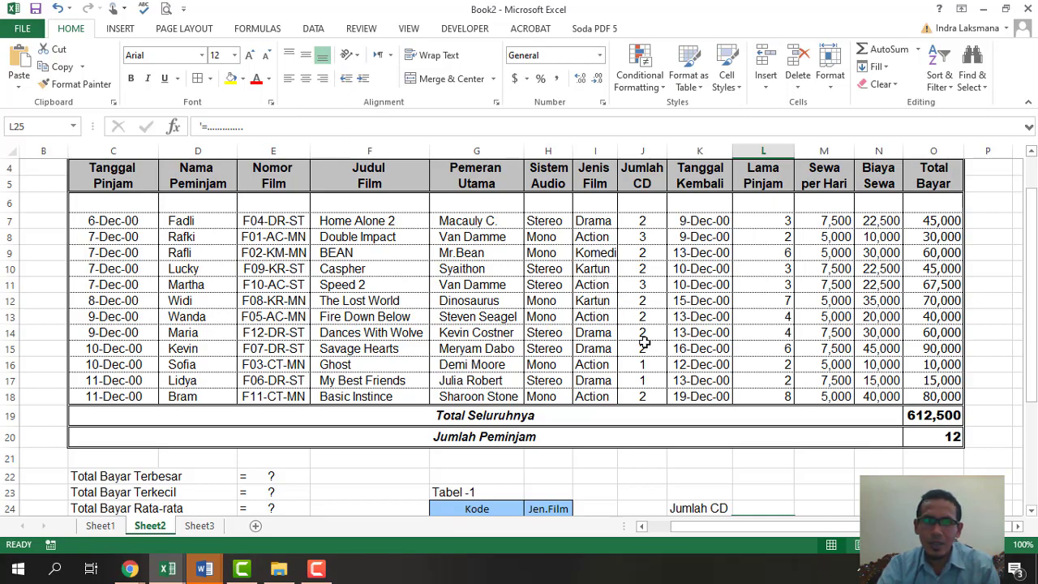
scroll(644, 343, down, 1)
scroll(644, 342, down, 1)
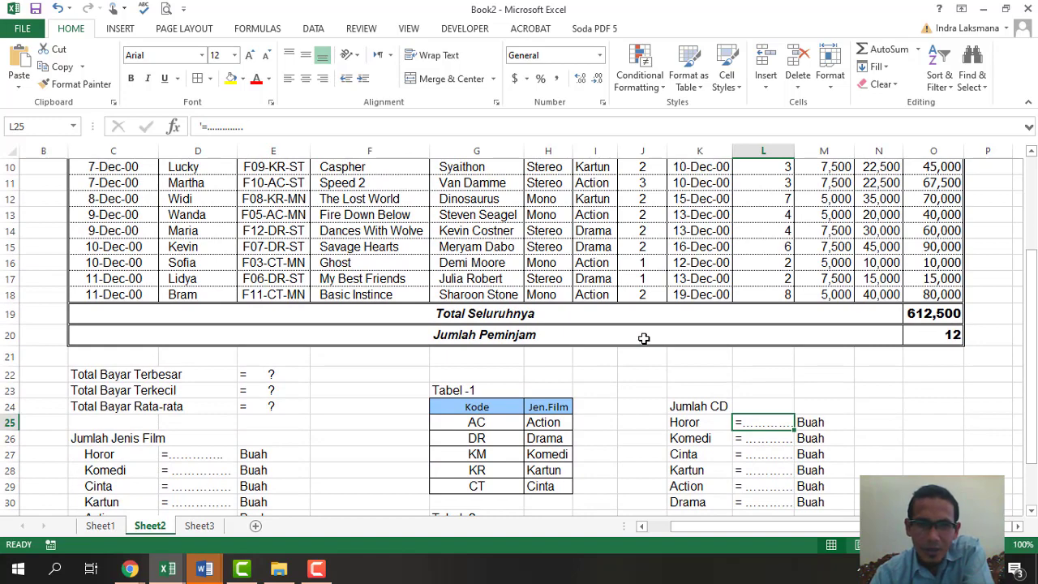
scroll(644, 338, up, 2)
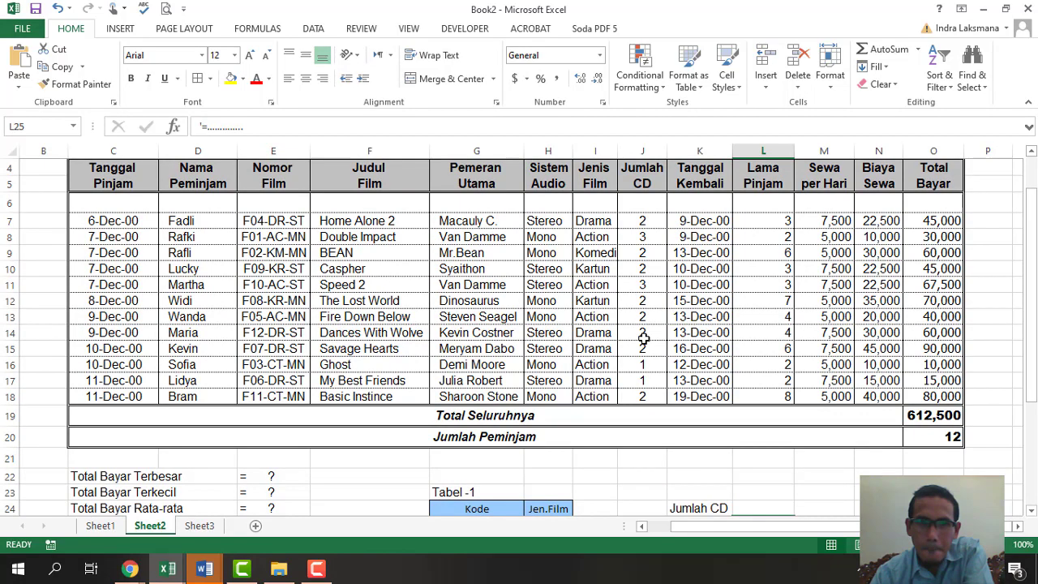
scroll(644, 339, down, 1)
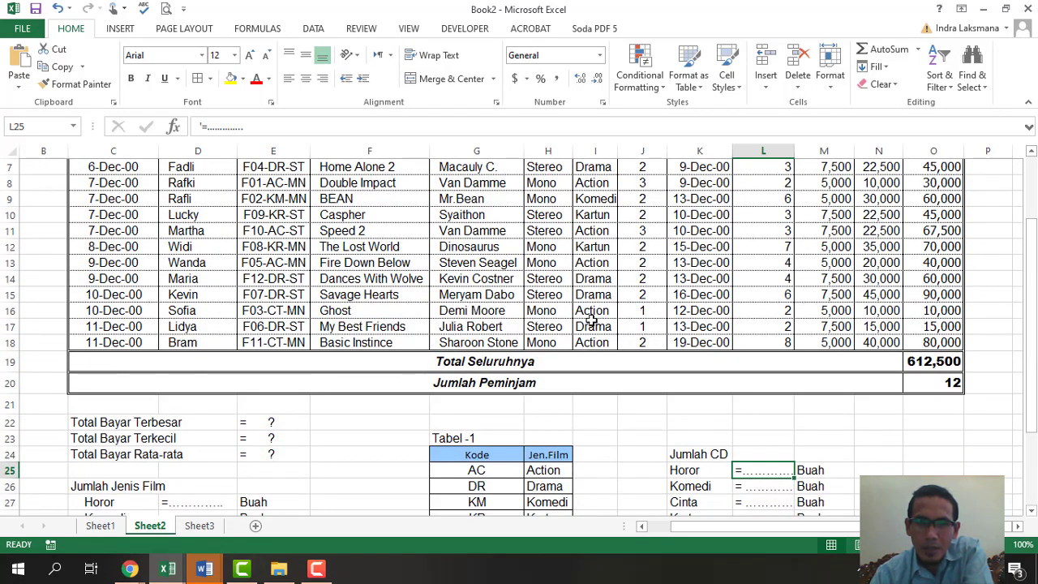
scroll(591, 315, up, 1)
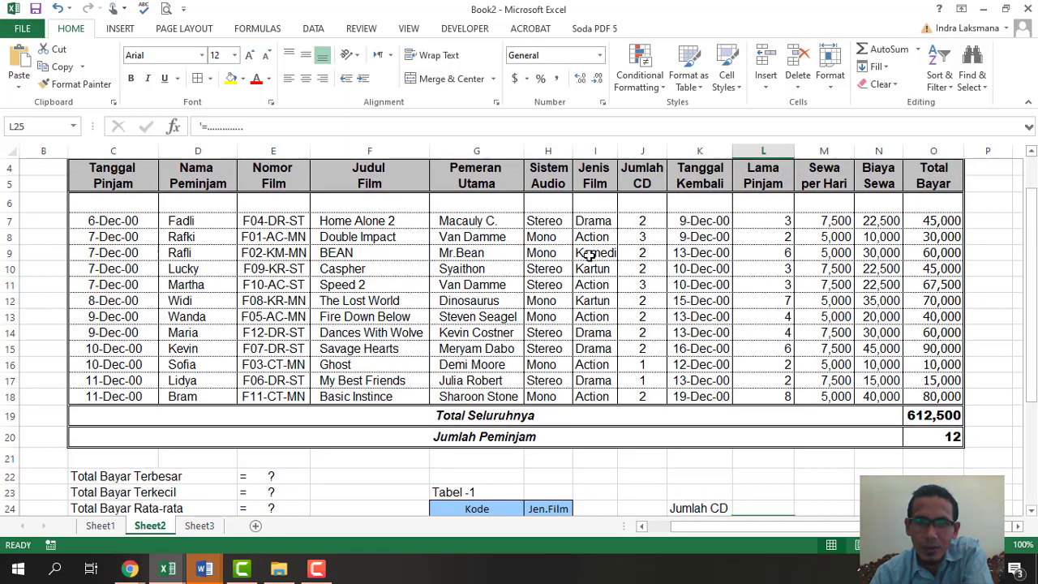
scroll(590, 255, down, 2)
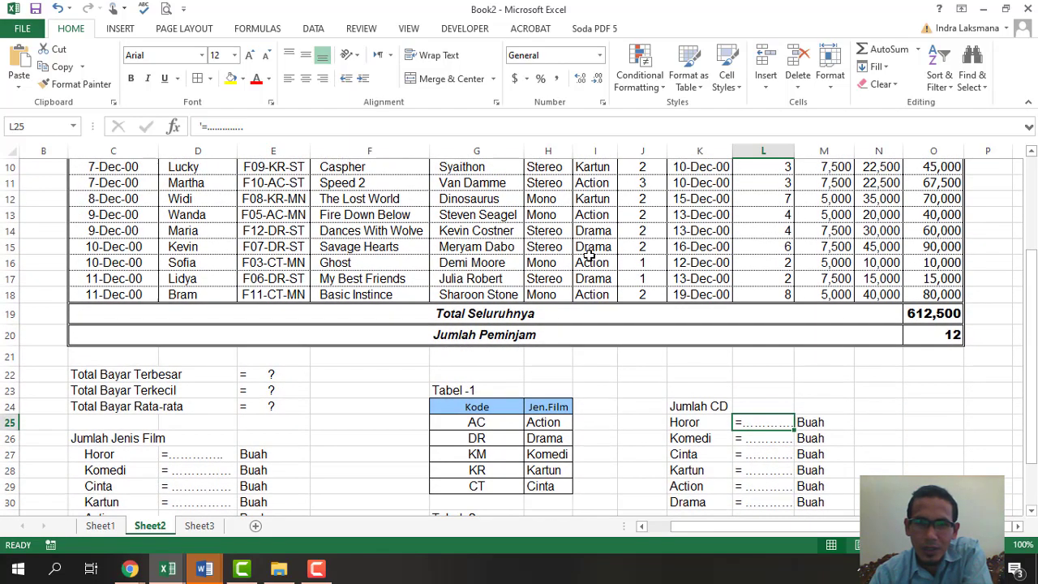
click(557, 421)
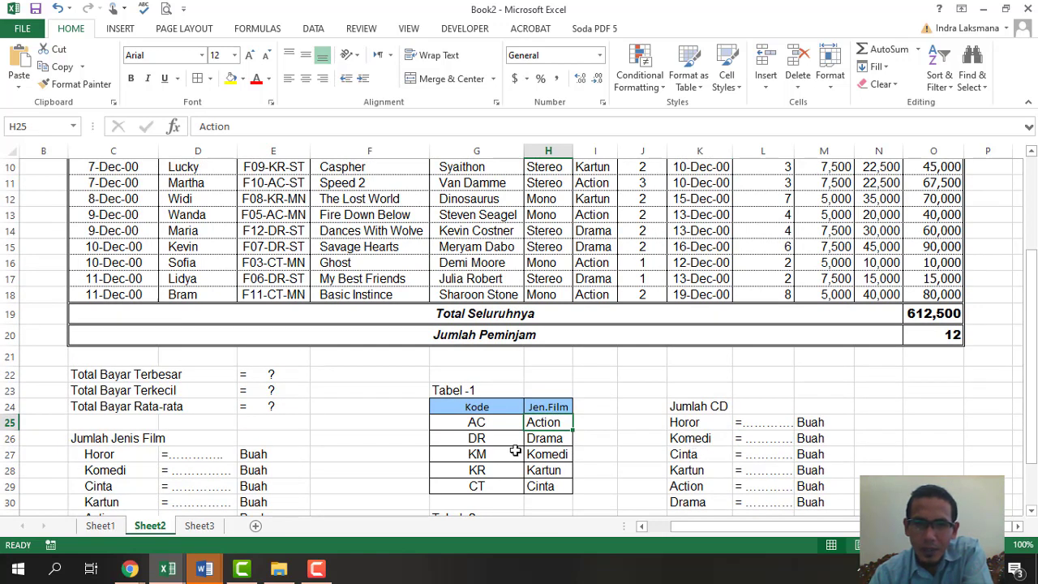
scroll(518, 446, up, 2)
click(291, 254)
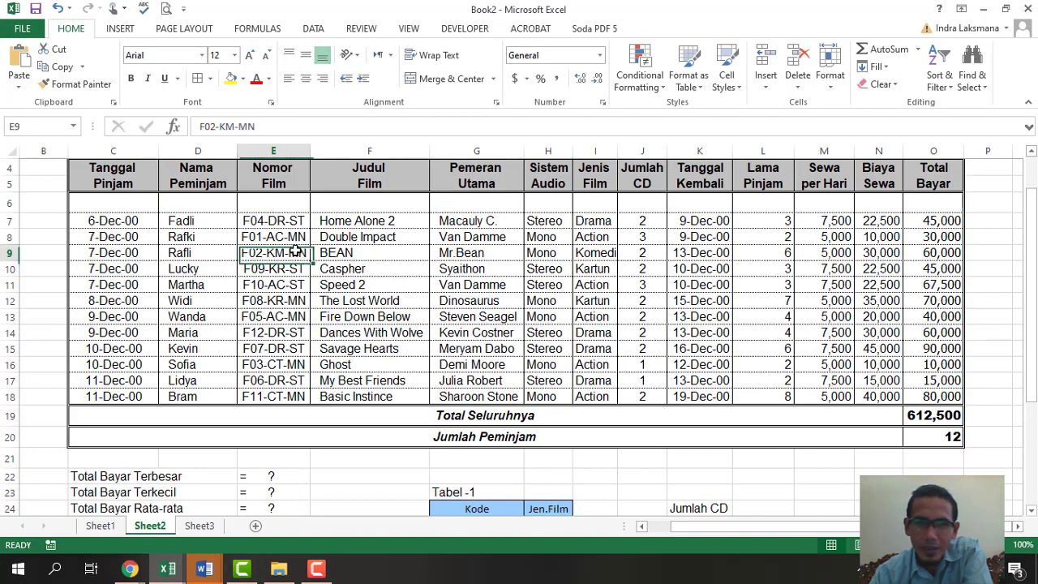
click(586, 255)
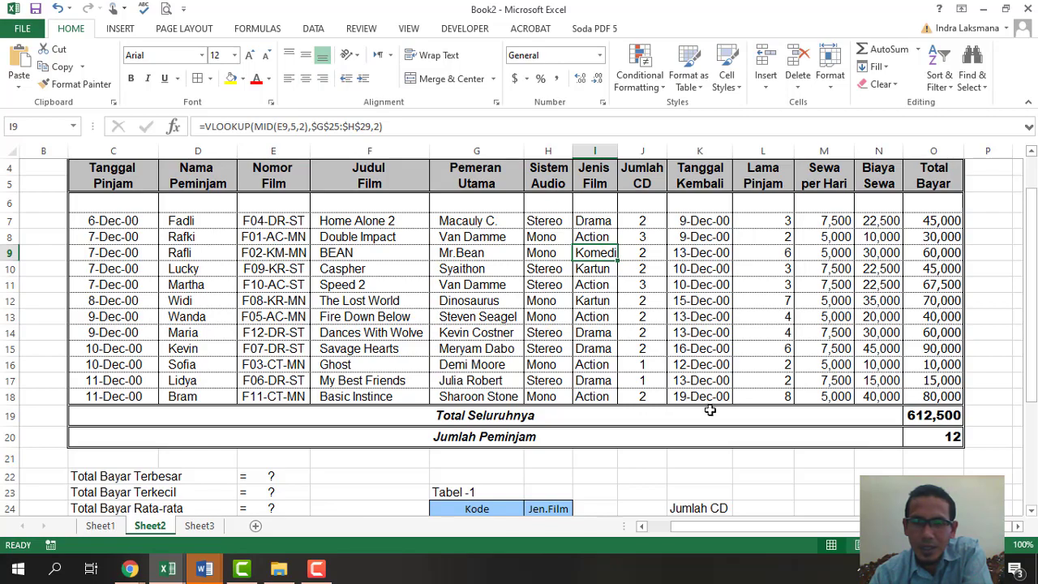
scroll(704, 411, down, 2)
scroll(704, 412, up, 2)
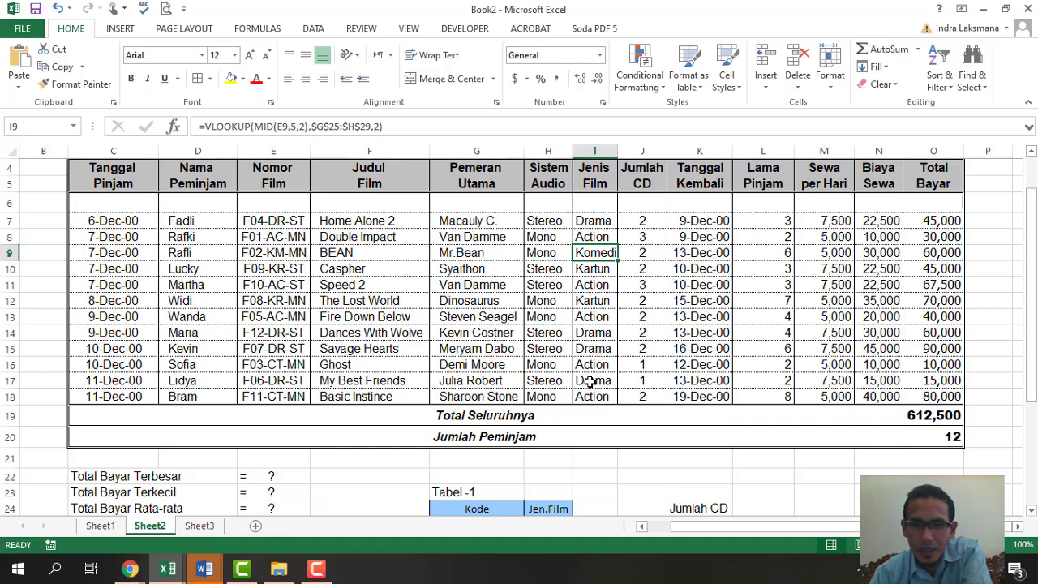
click(642, 250)
scroll(717, 382, down, 2)
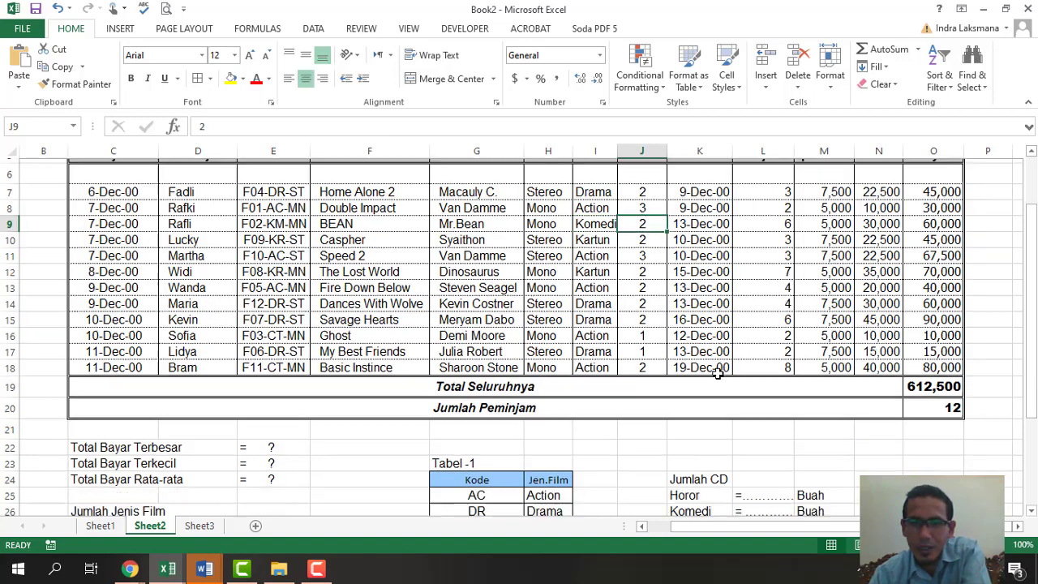
click(755, 438)
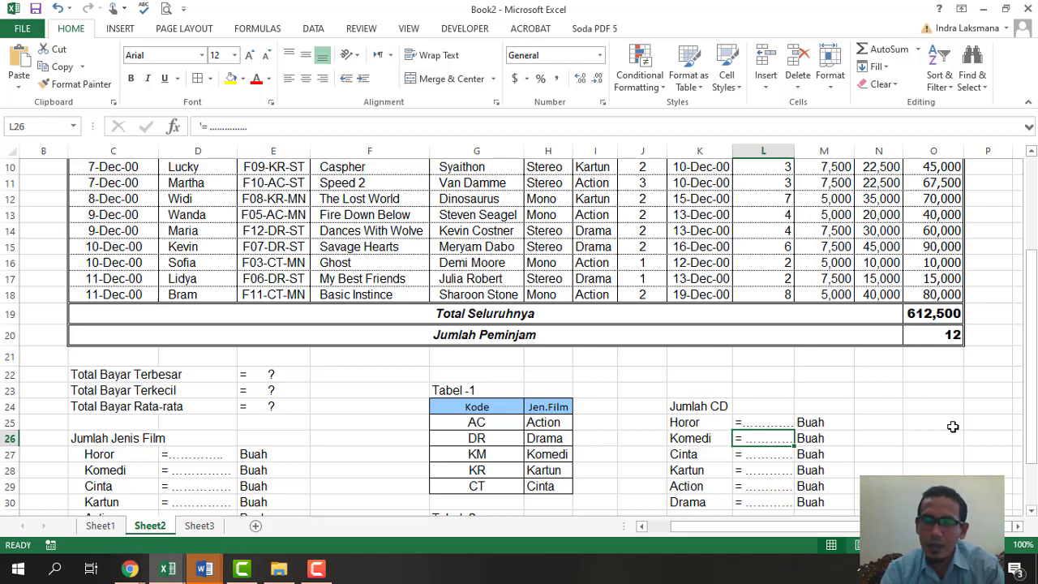
key(Right)
key(Right)
- Enter =SUMIF(I7:I18,"Komedi",J7:J18) in N26, returning 2 Komedi CDs
text(=)
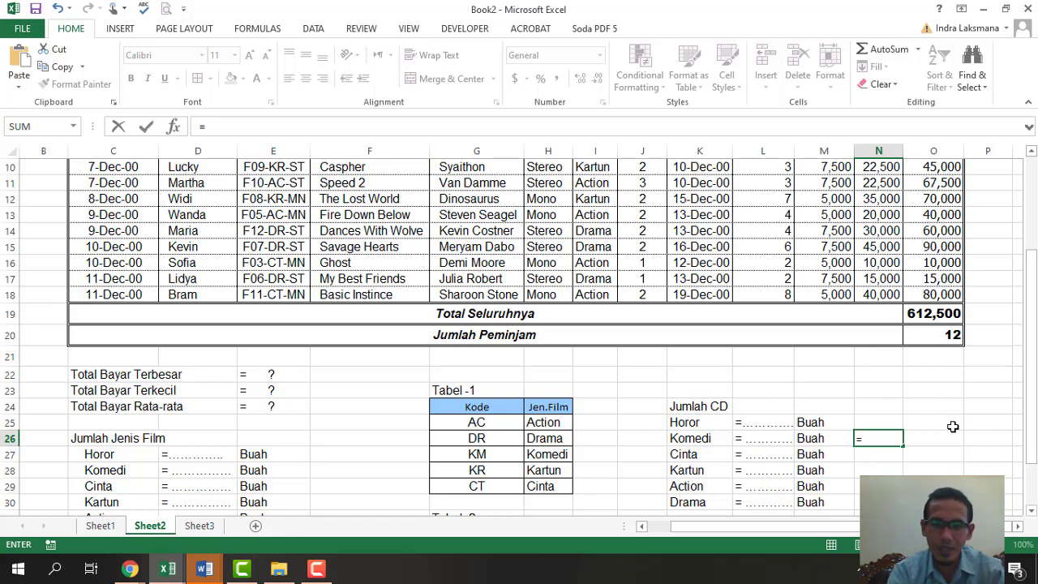
text(sumif)
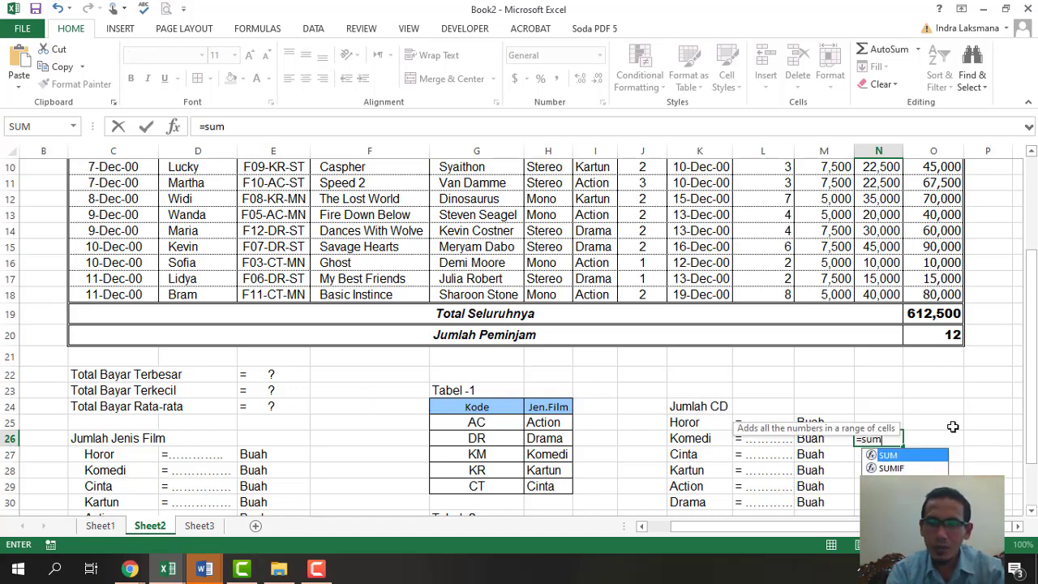
key(Tab)
scroll(962, 411, down, 1)
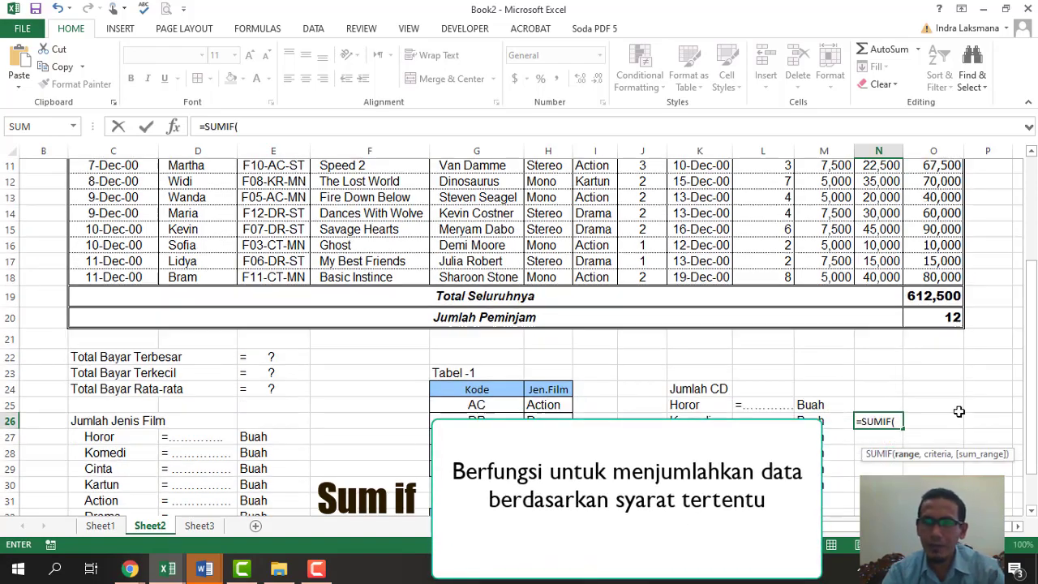
scroll(916, 397, up, 3)
scroll(915, 395, down, 1)
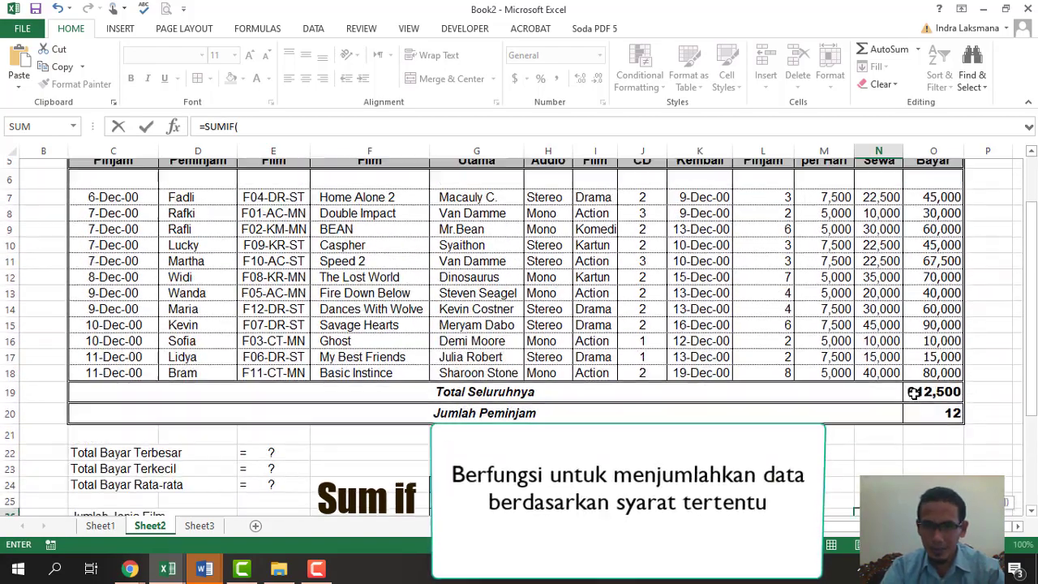
scroll(915, 395, up, 1)
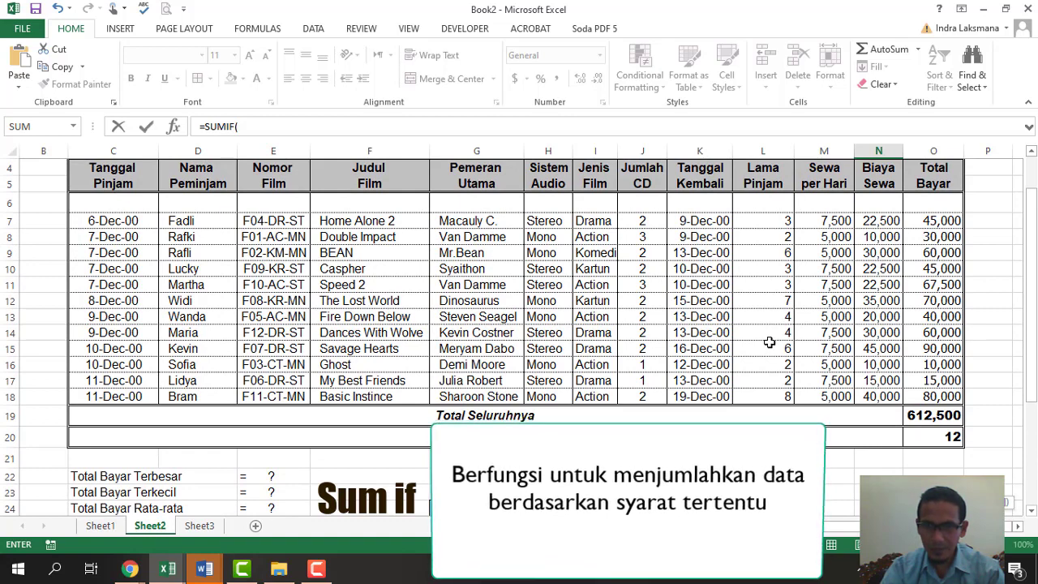
drag(597, 224, 595, 395)
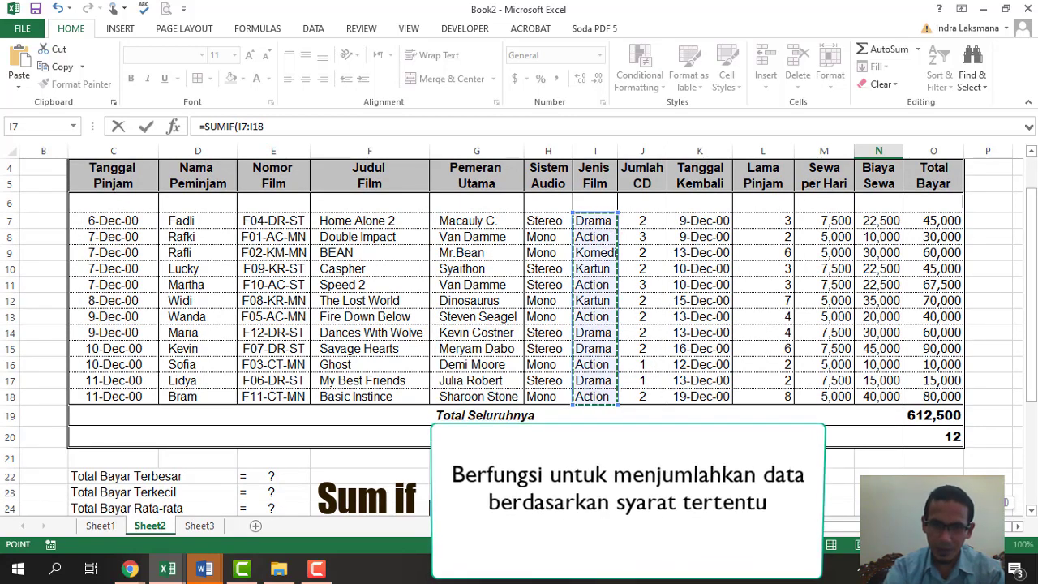
text(,)
scroll(968, 439, down, 2)
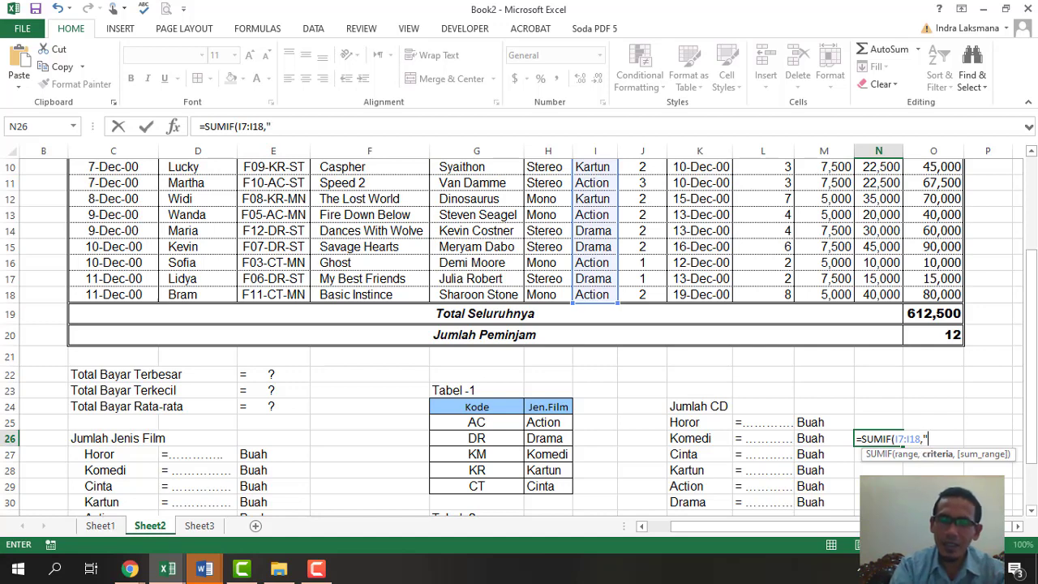
text(K)
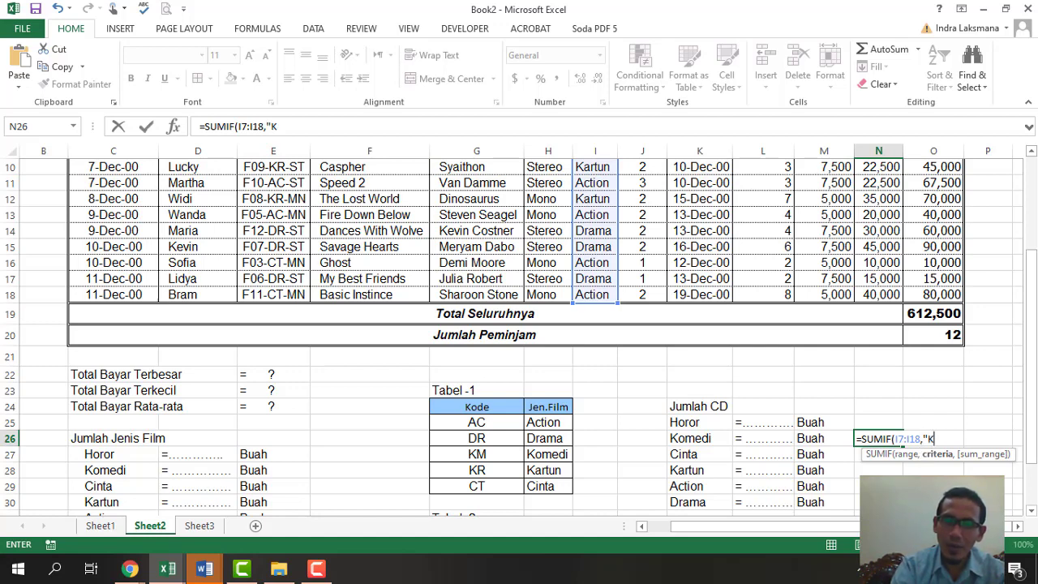
text(omedi)
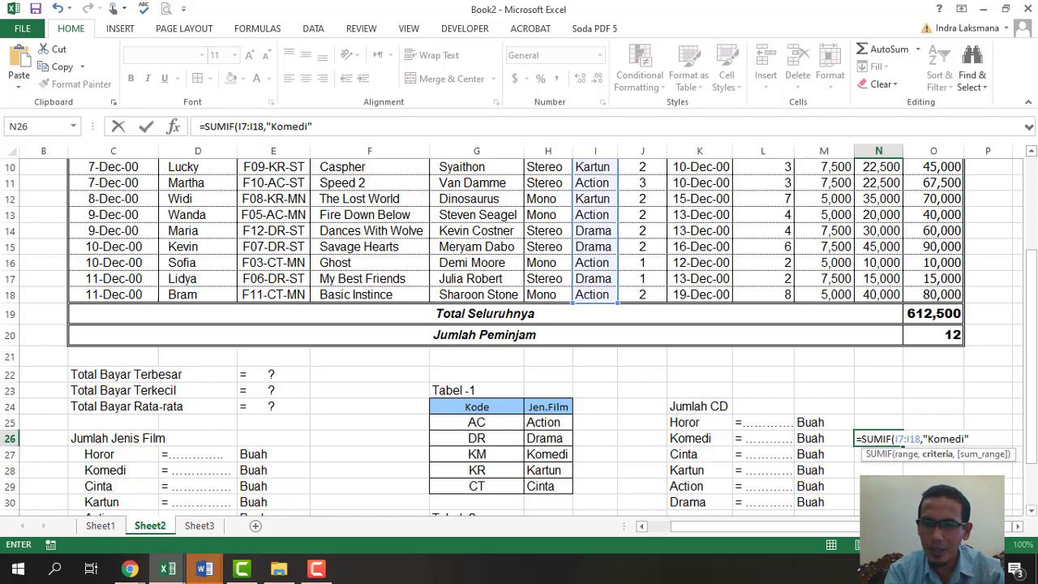
text(,)
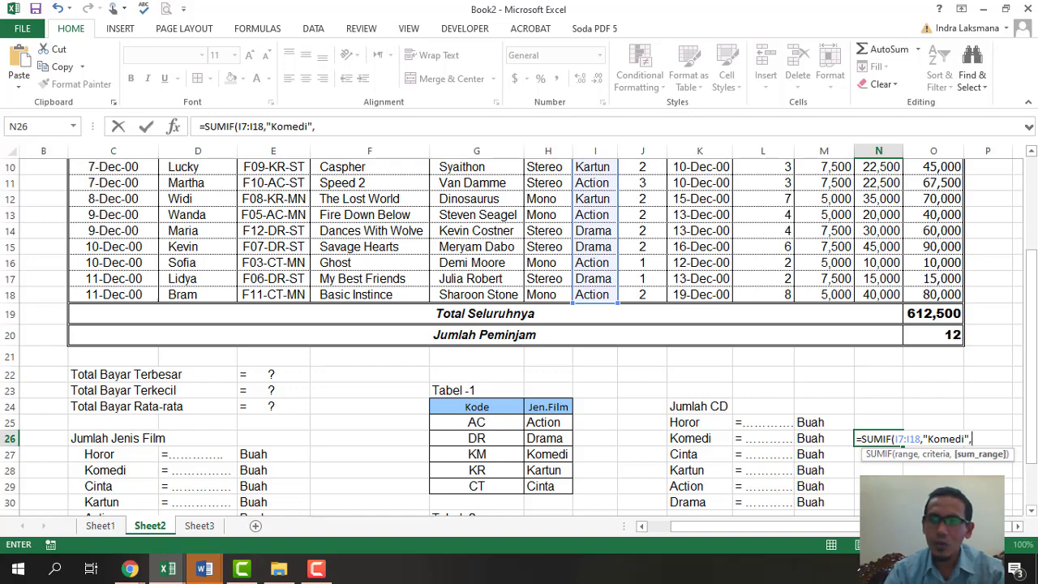
drag(1031, 432, 1031, 400)
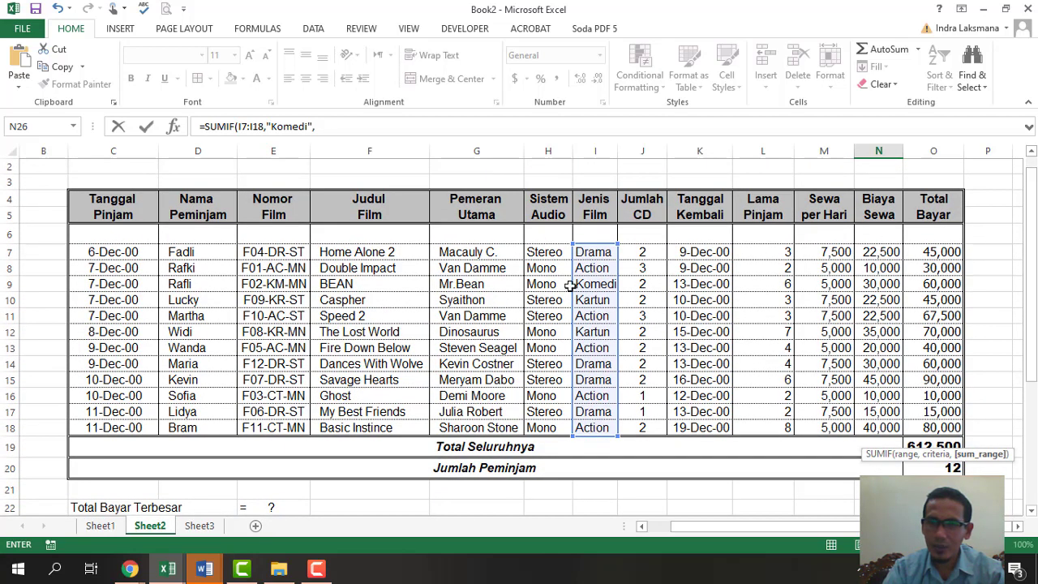
drag(647, 255, 660, 428)
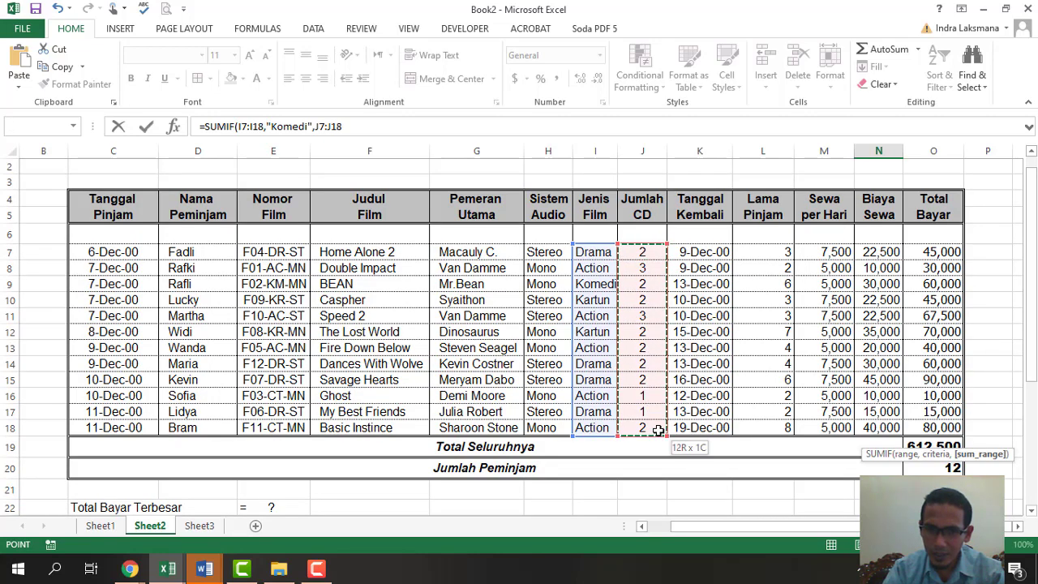
drag(1021, 289, 1022, 401)
text())
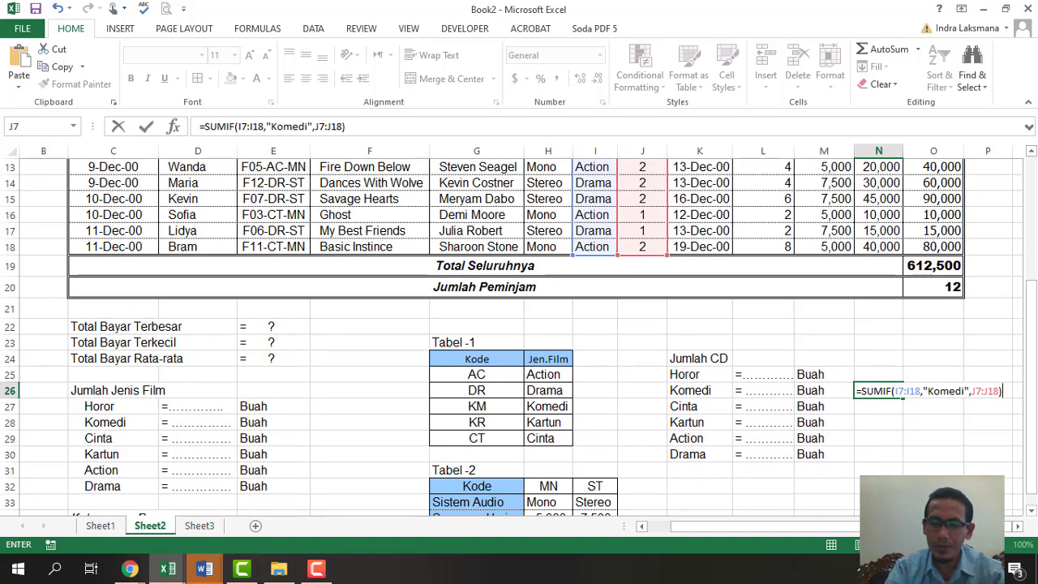
key(Return)
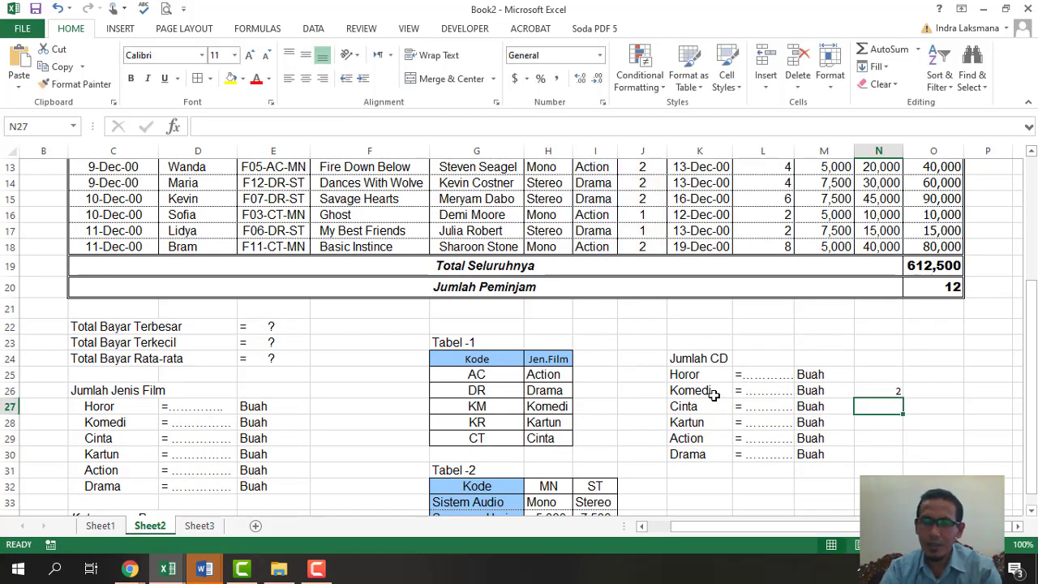
scroll(708, 393, up, 1)
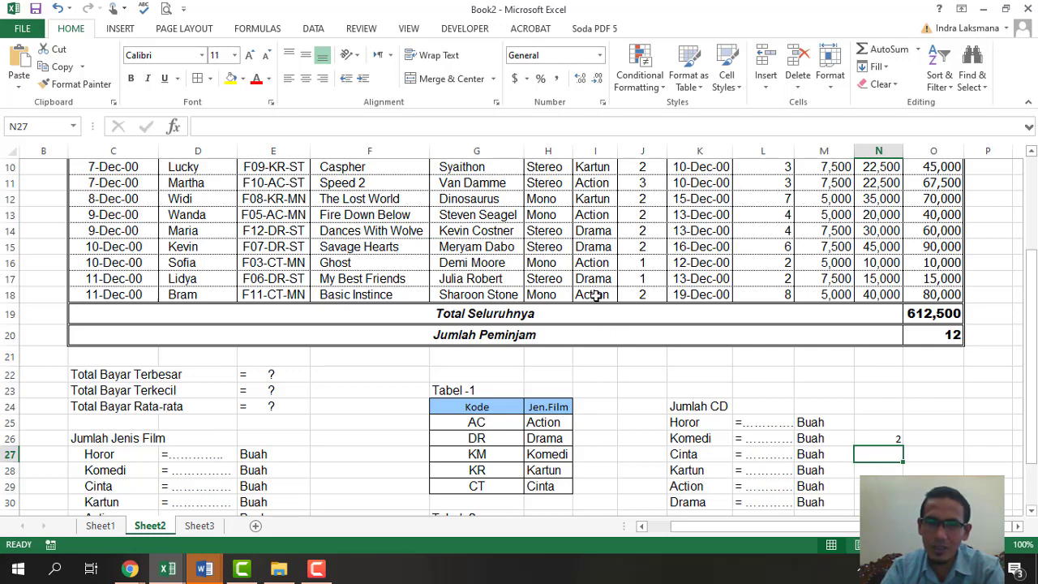
- Enter =SUMIF(I7:I18,"Action",J7:J18) in N29, returning 11 Action CDs
click(879, 485)
text(=)
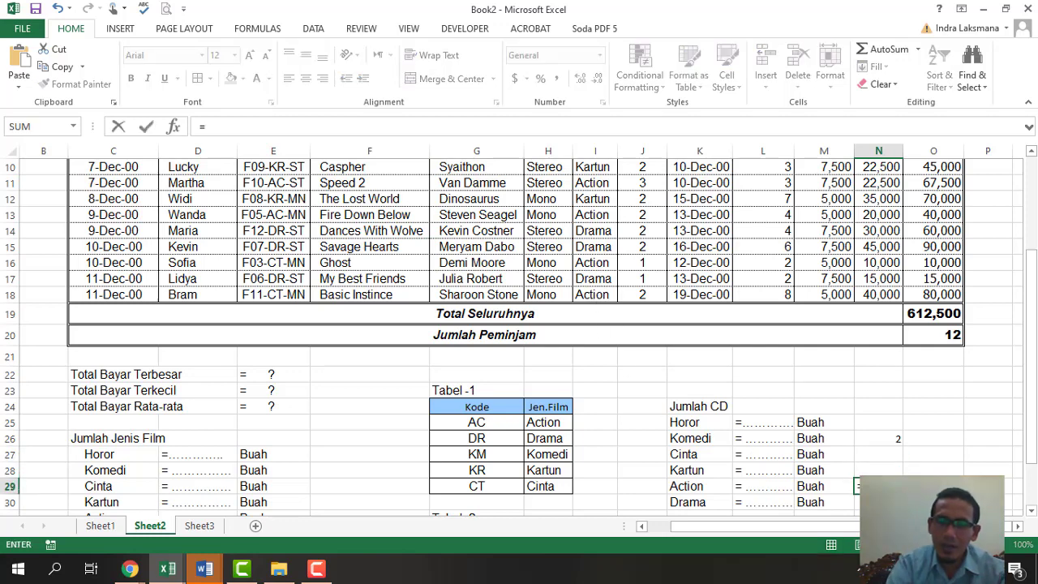
text(sum)
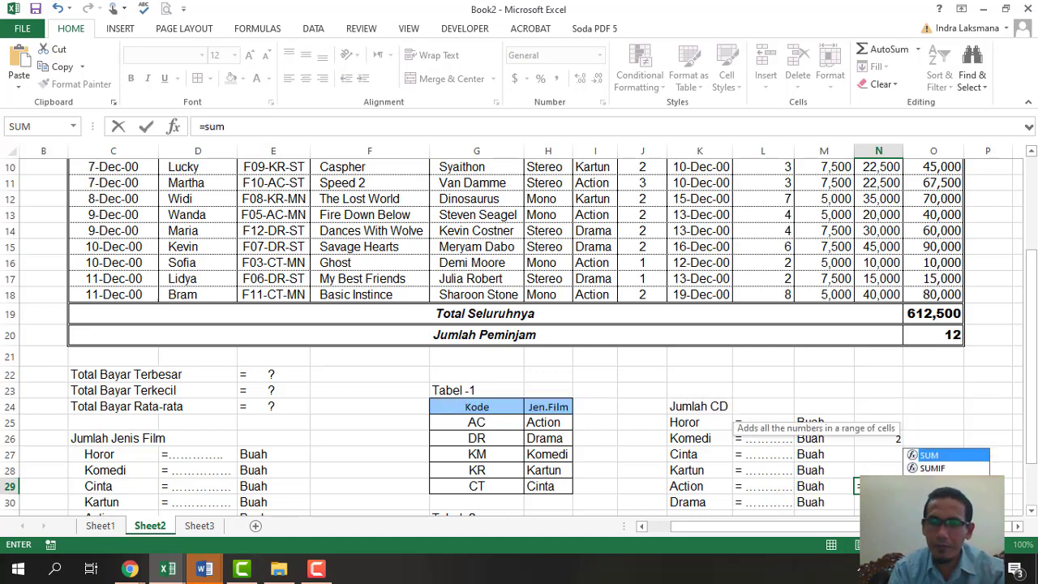
key(Down)
key(Tab)
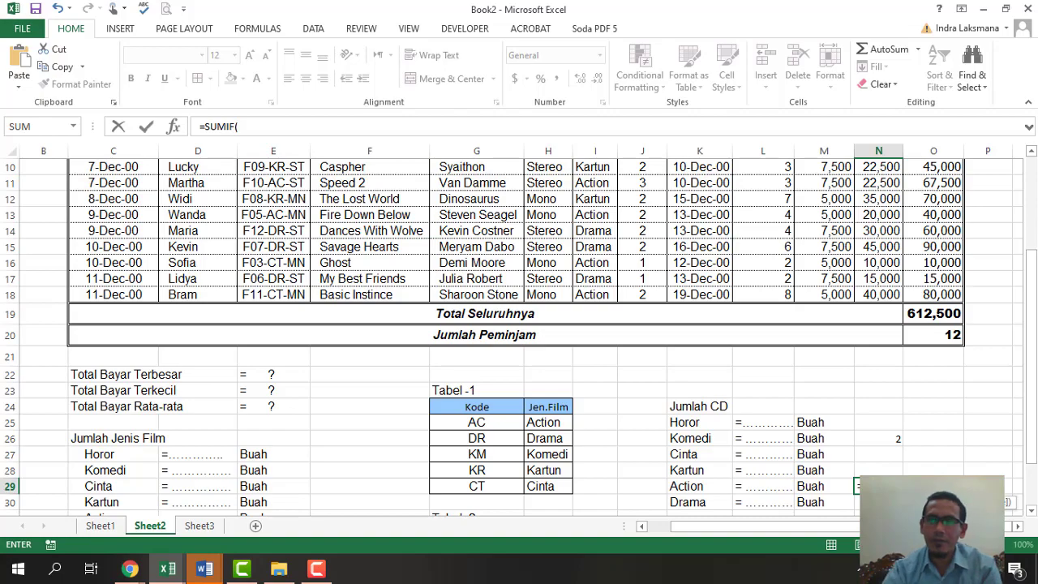
scroll(827, 431, up, 2)
scroll(826, 430, up, 2)
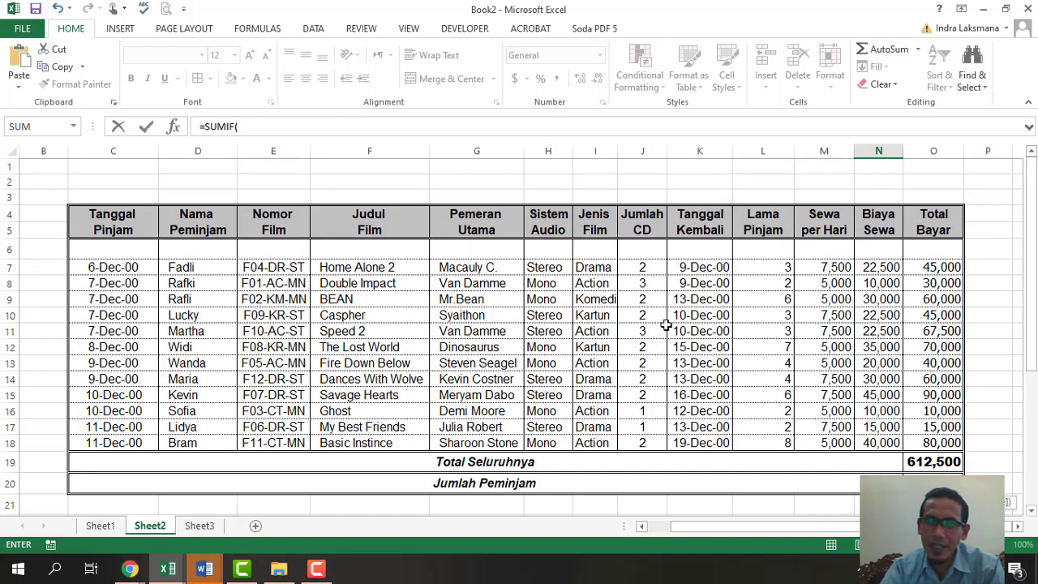
drag(593, 270, 602, 450)
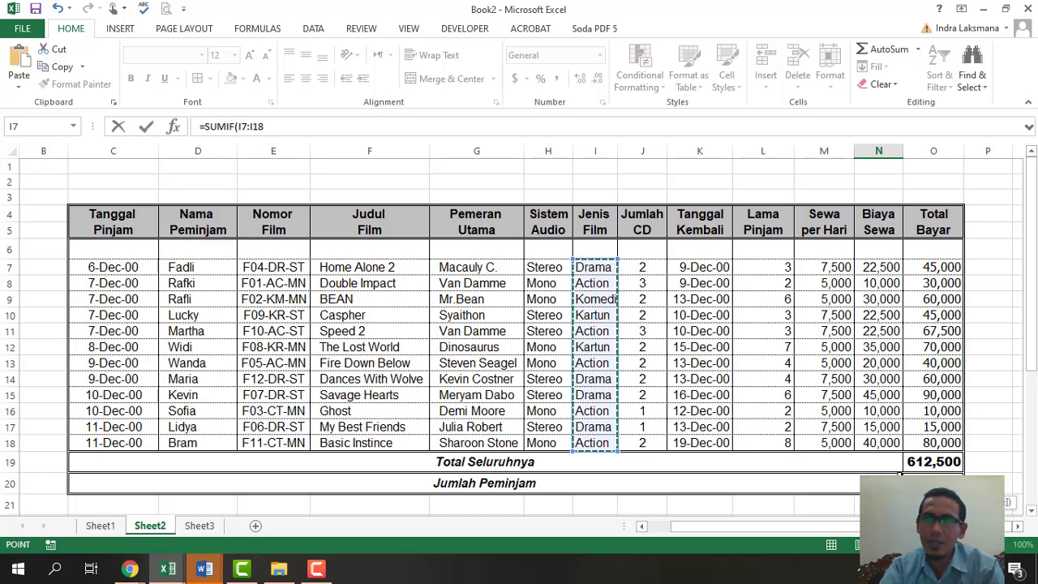
scroll(896, 471, down, 4)
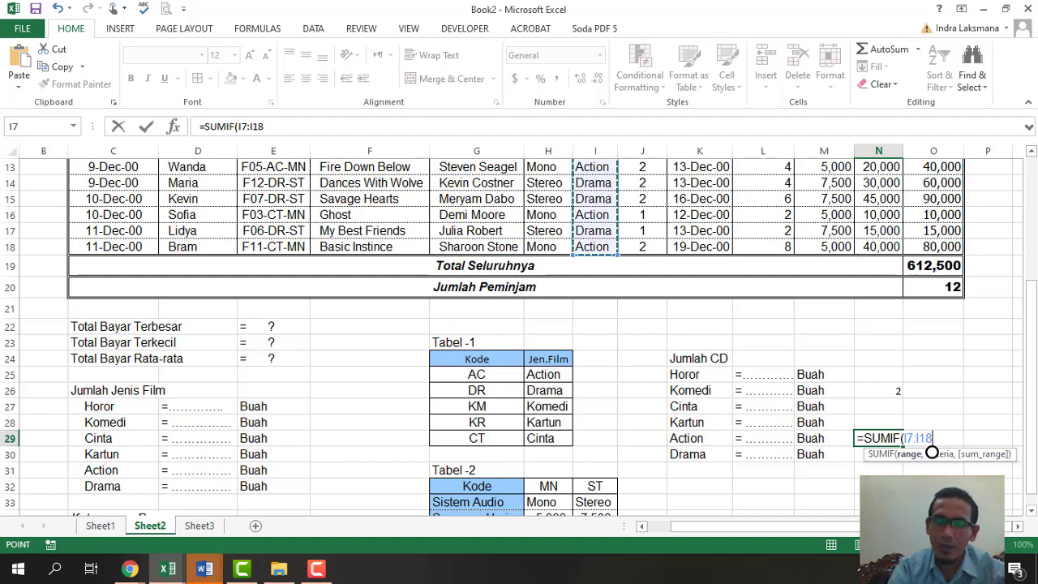
text(,)
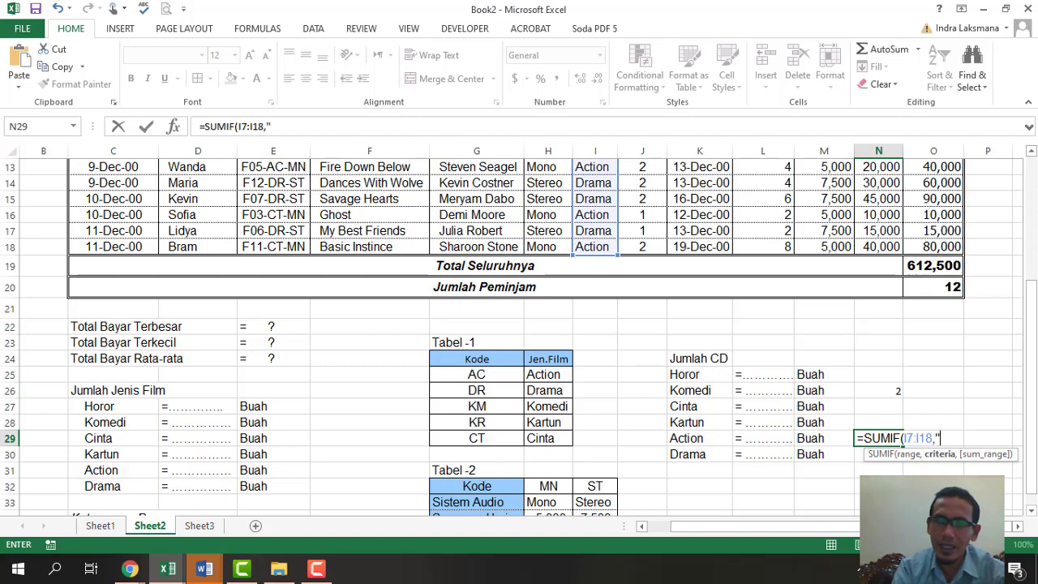
text("act)
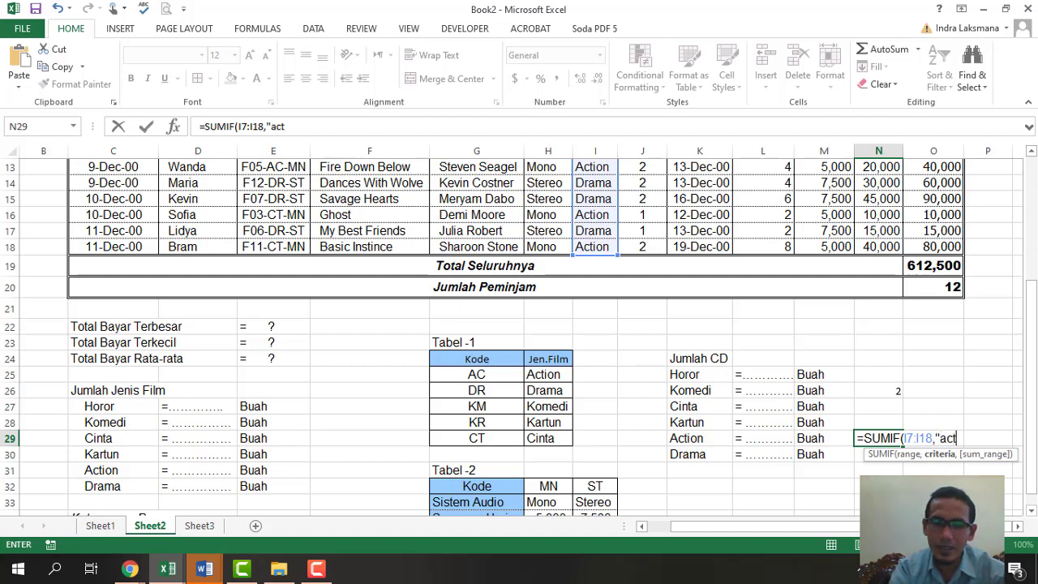
text(ion)
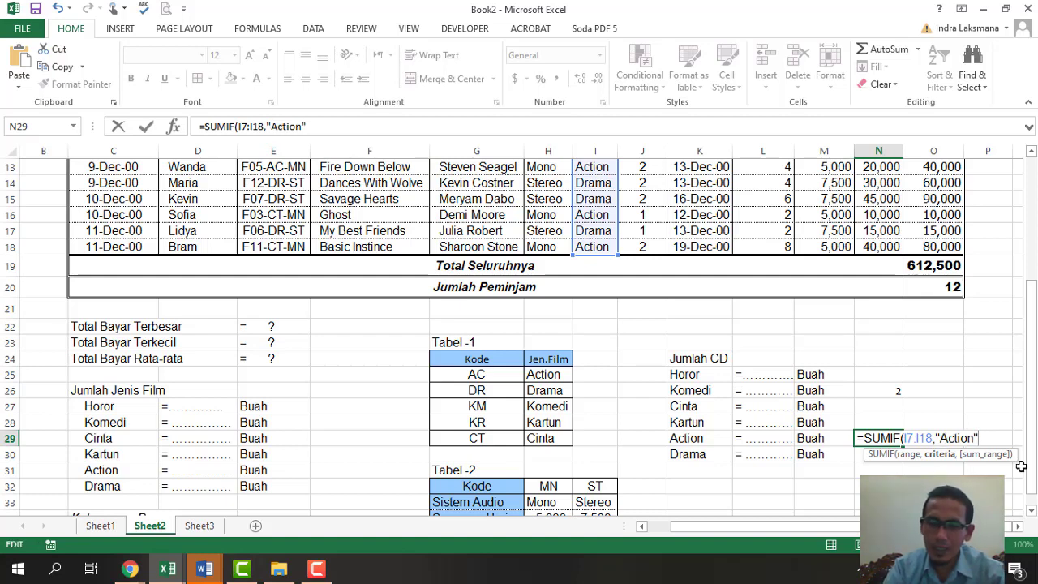
text(,)
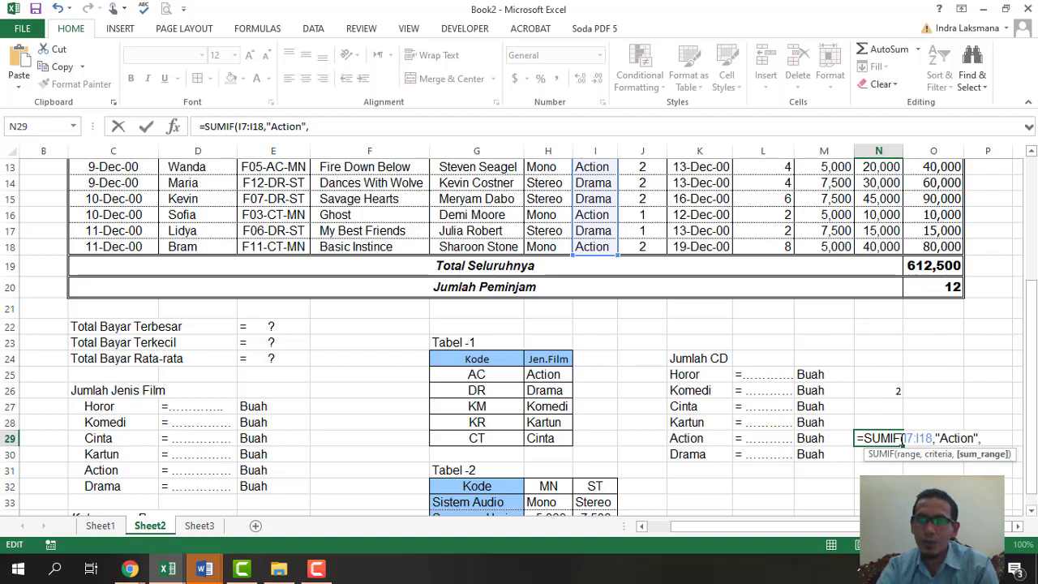
scroll(728, 407, up, 3)
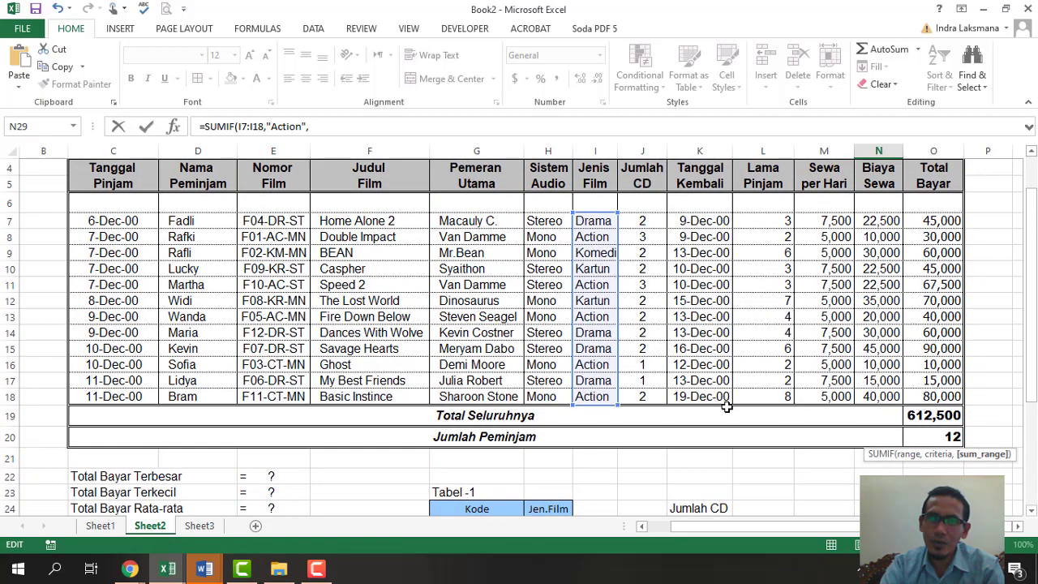
scroll(726, 408, down, 1)
scroll(726, 408, up, 1)
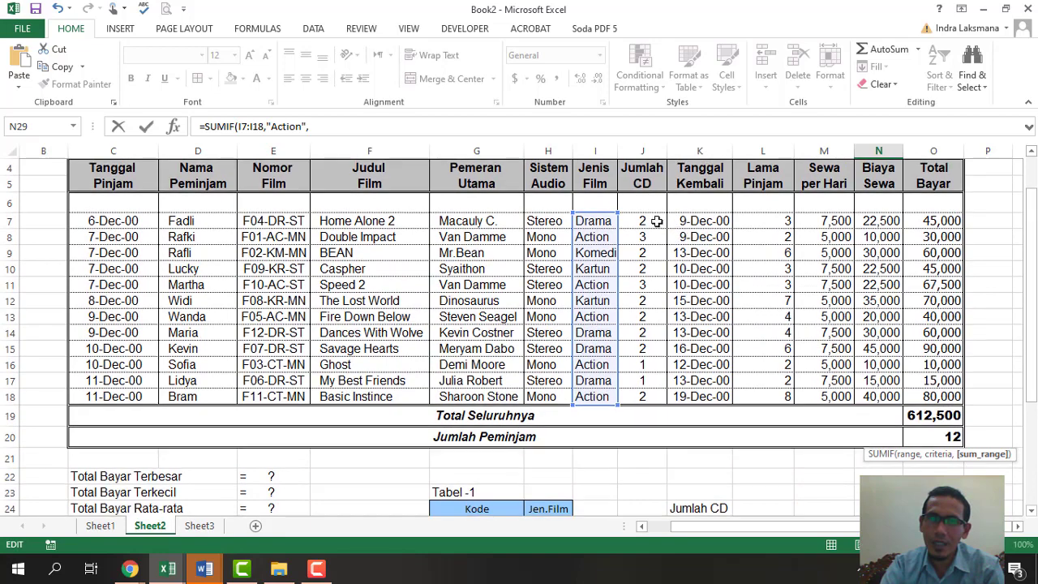
click(655, 221)
drag(639, 277, 645, 393)
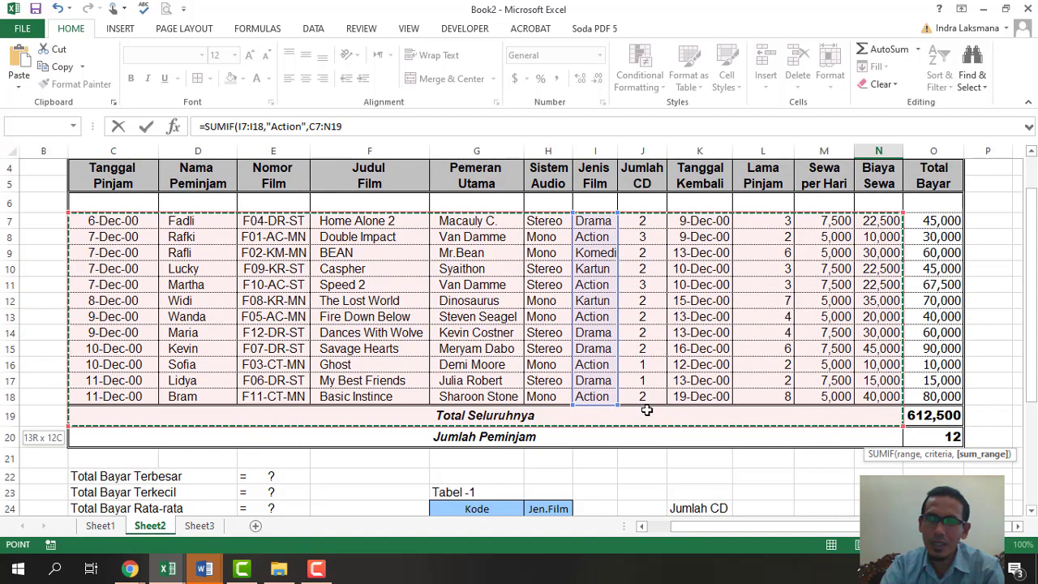
scroll(920, 393, down, 5)
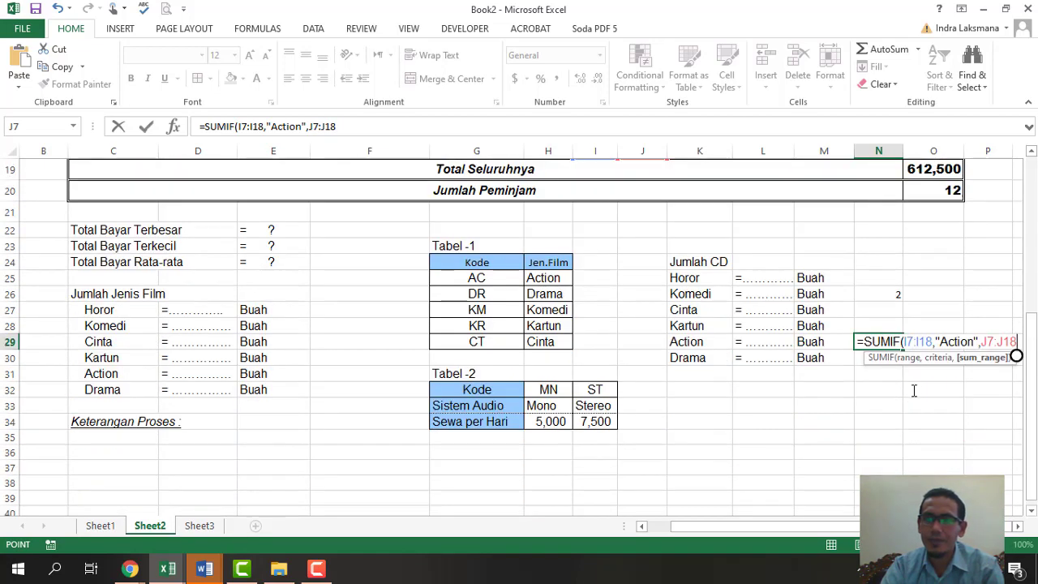
text())
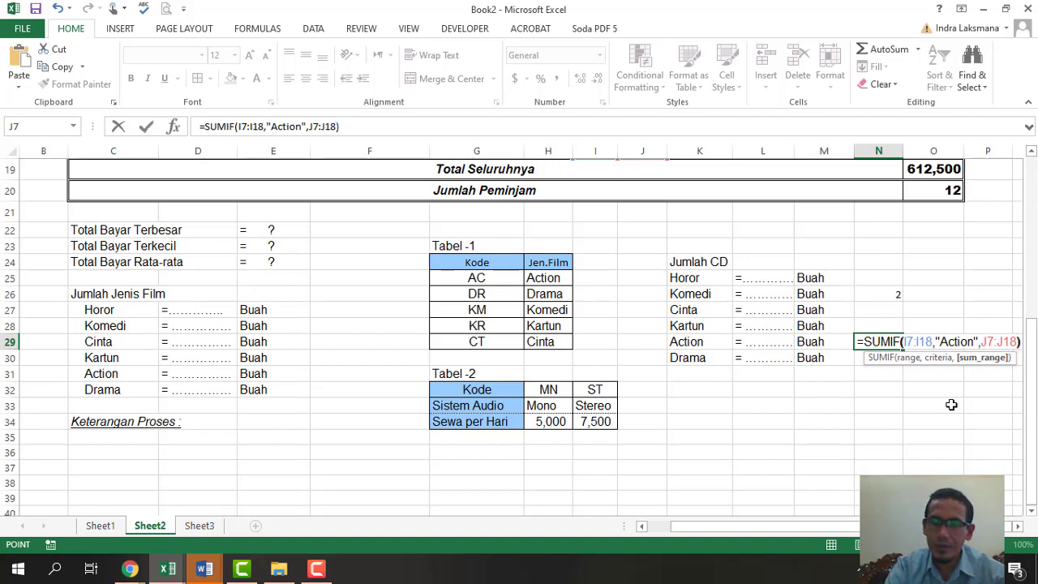
key(Return)
click(887, 341)
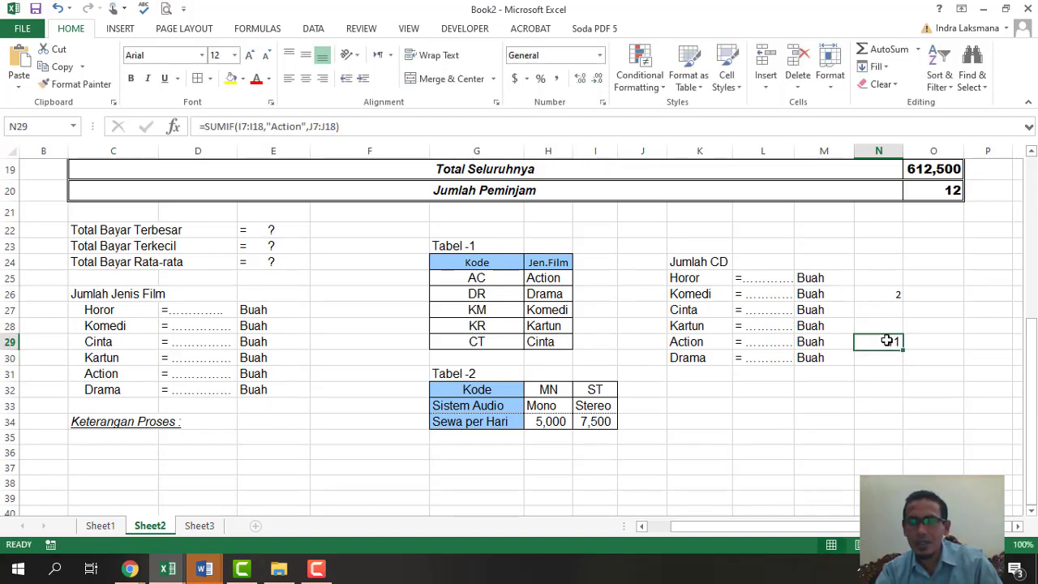
scroll(883, 437, down, 1)
scroll(882, 436, up, 2)
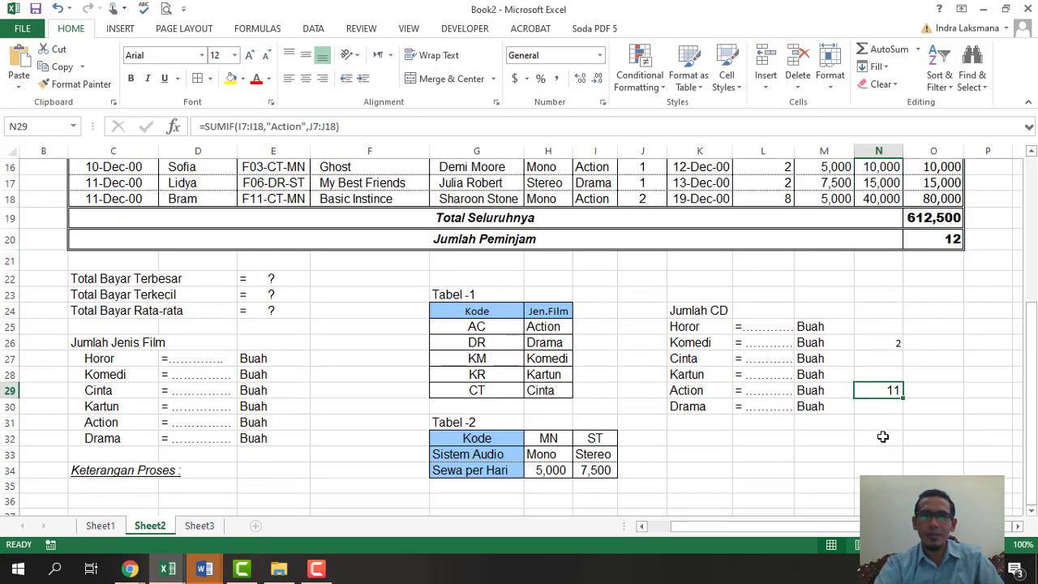